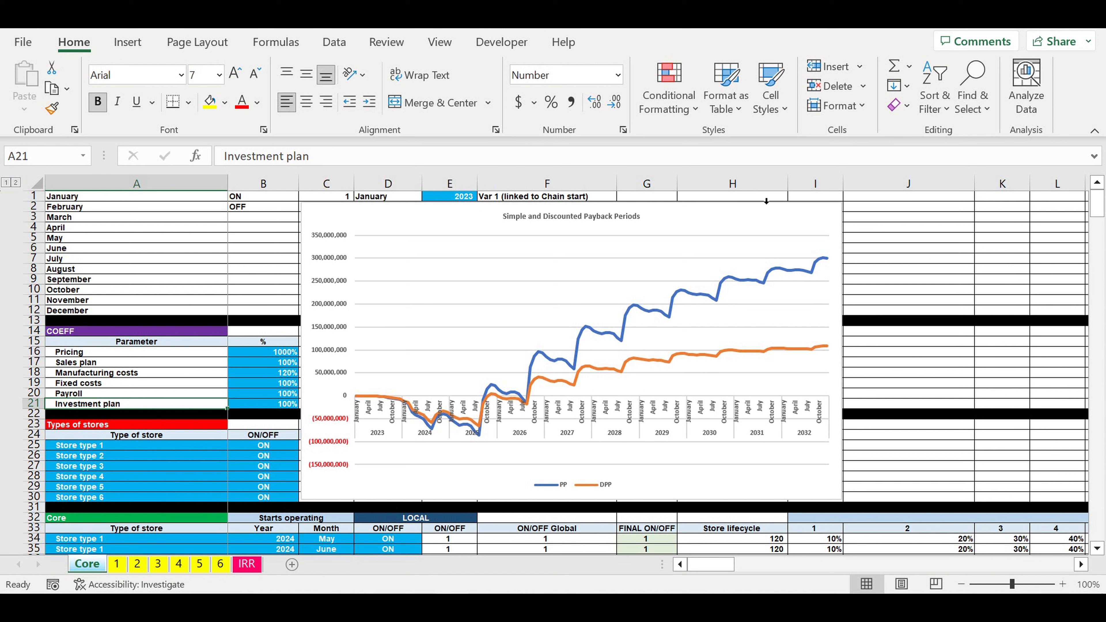
Step: Examine the payback periods chart and the manufacturing costs coefficient on the Core sheet
click(740, 224)
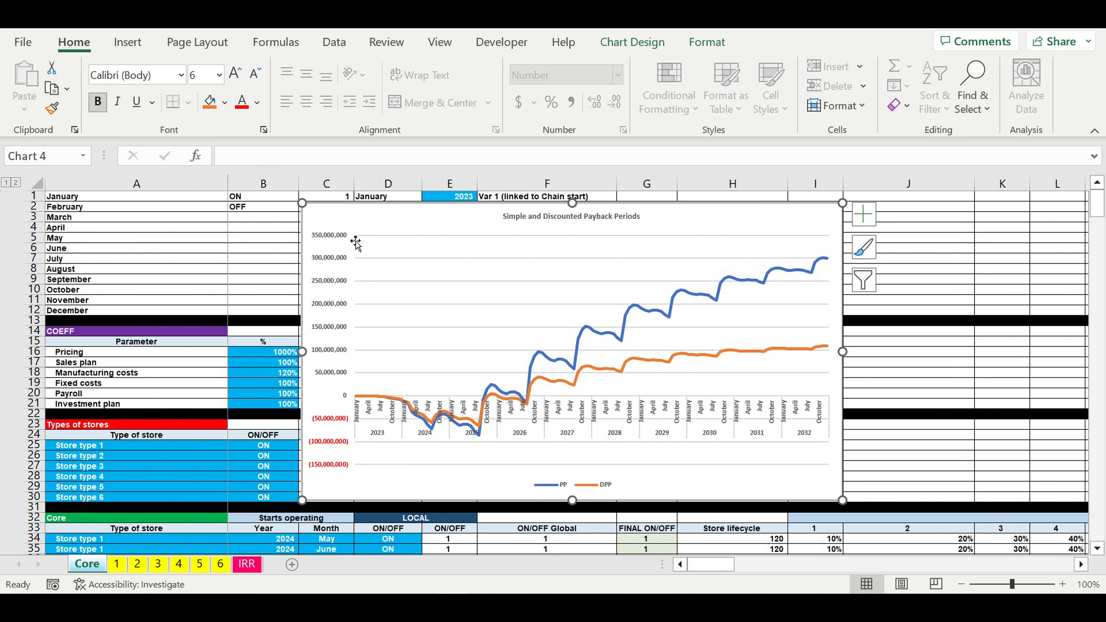
click(279, 279)
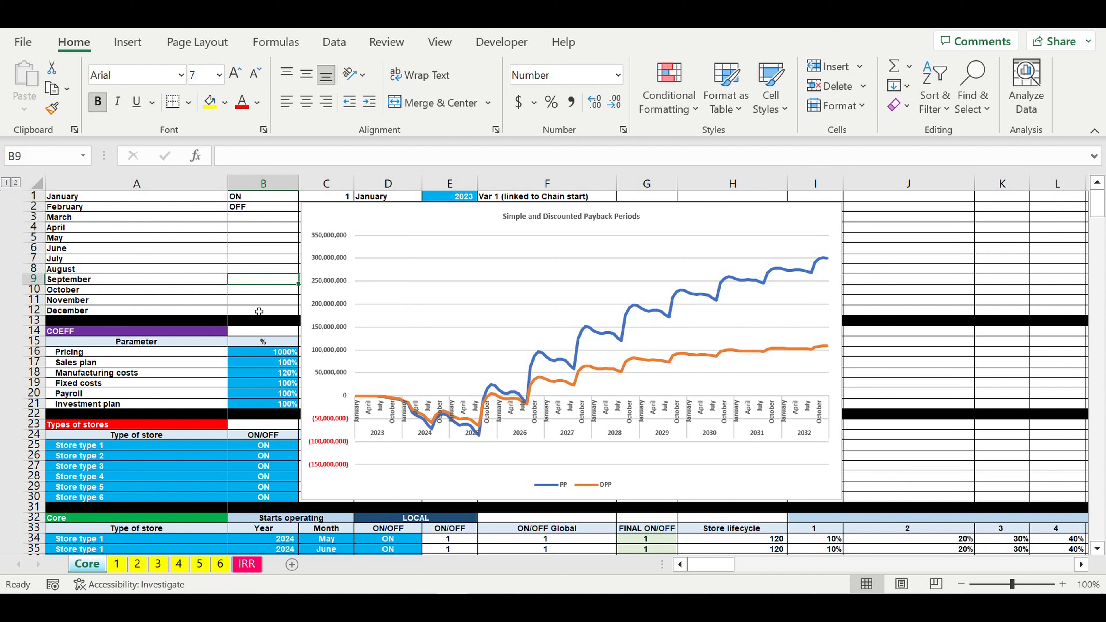
click(234, 376)
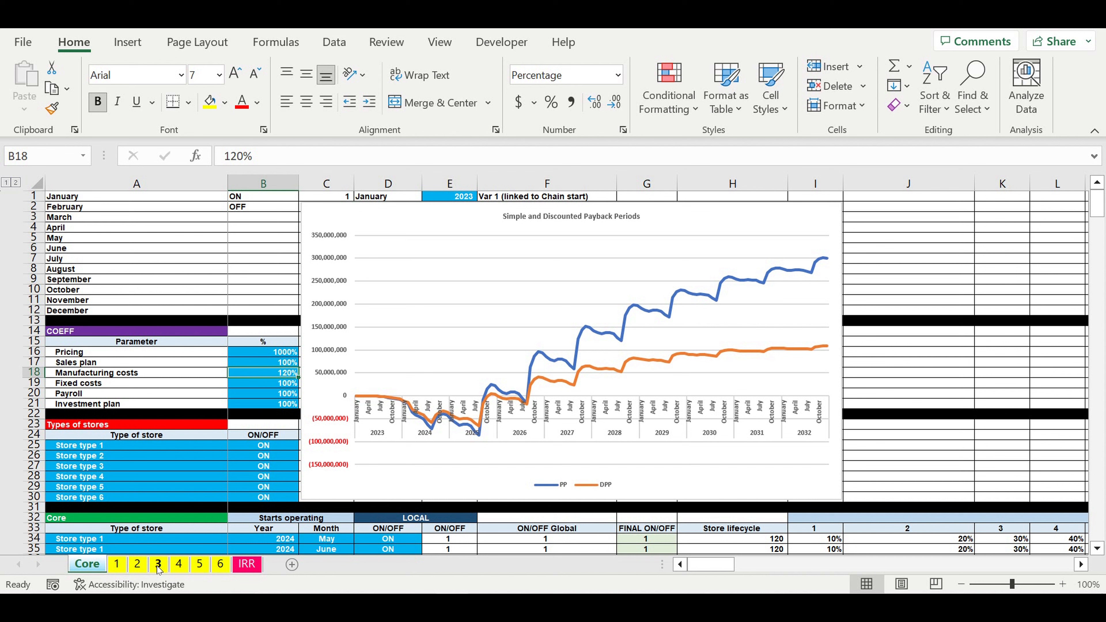
Step: Open sheet 1 for Store type 1 and examine the Spring-Summer Collection's start-selling month and product list from its beginning
click(200, 565)
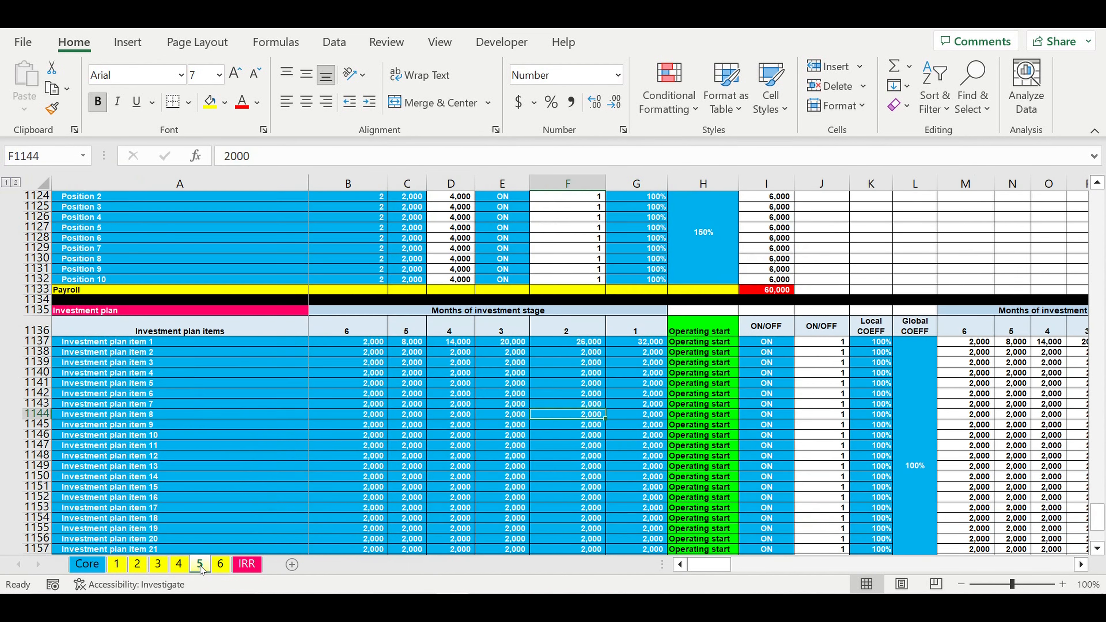
click(118, 564)
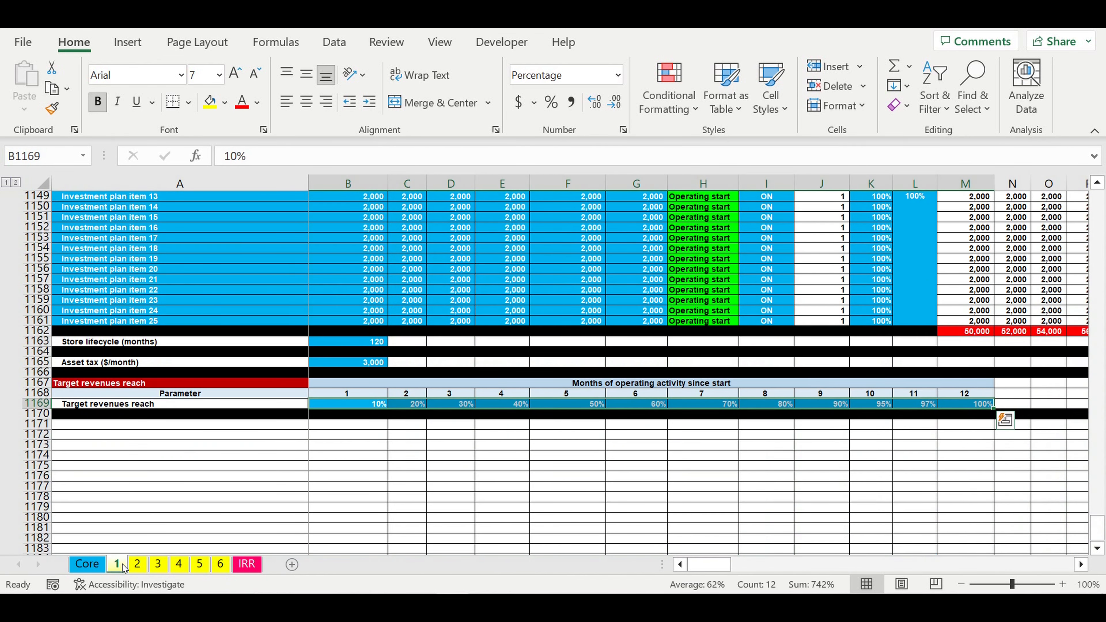
click(268, 456)
drag(1103, 525, 1105, 173)
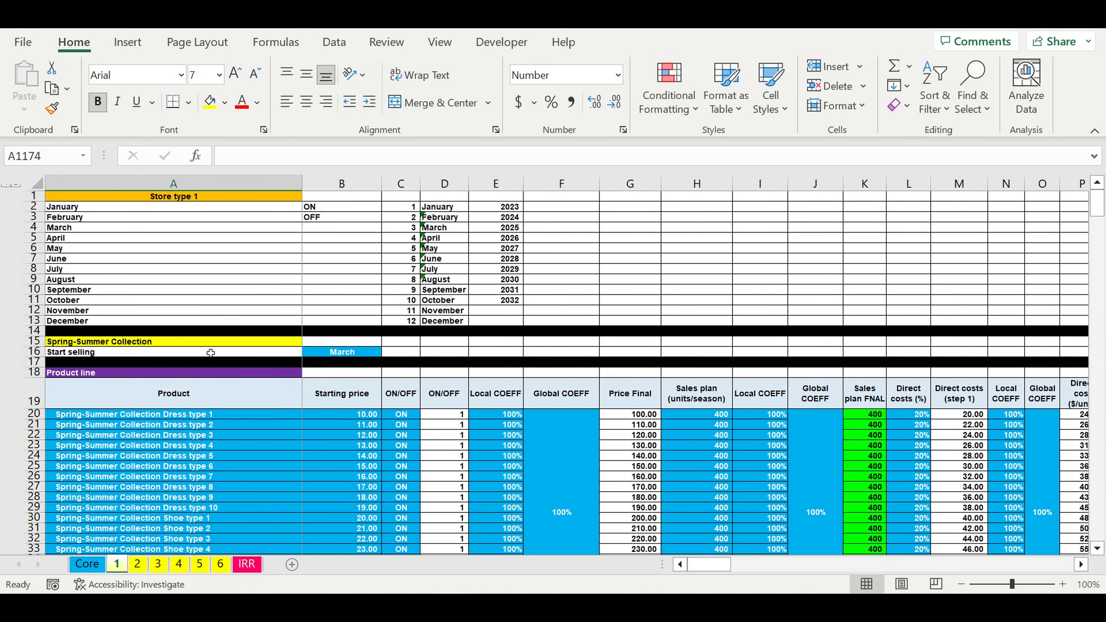
click(337, 355)
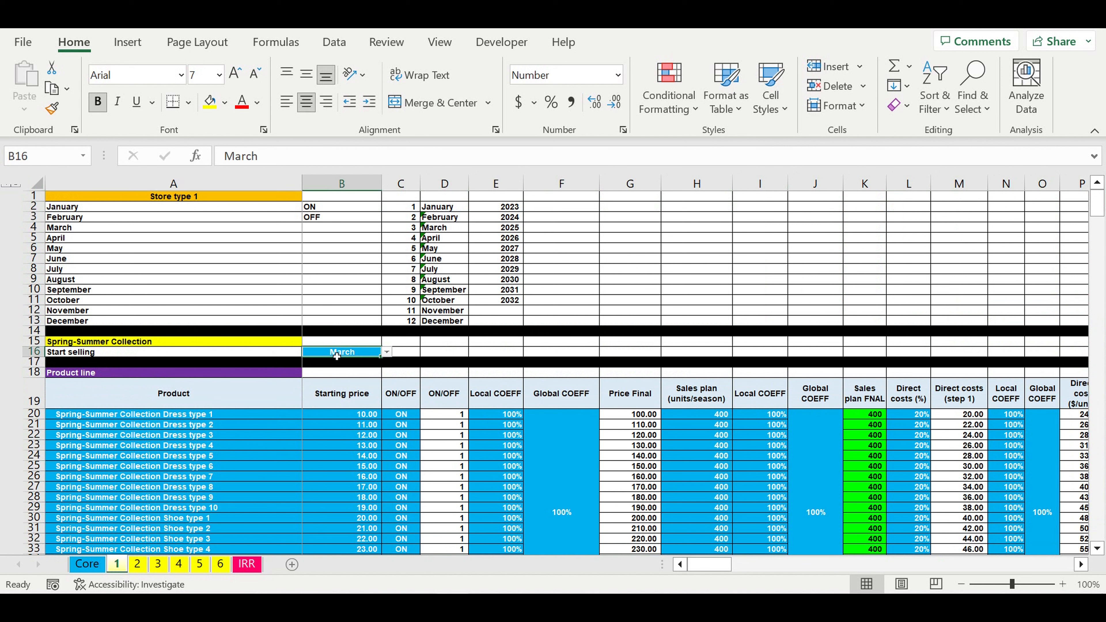
click(74, 344)
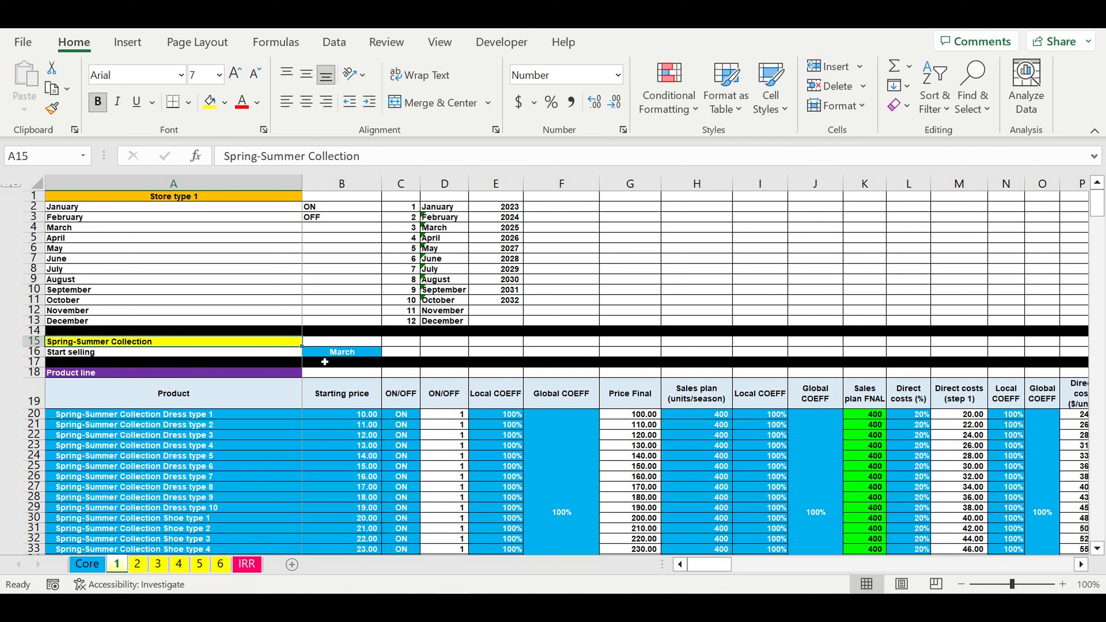
click(346, 351)
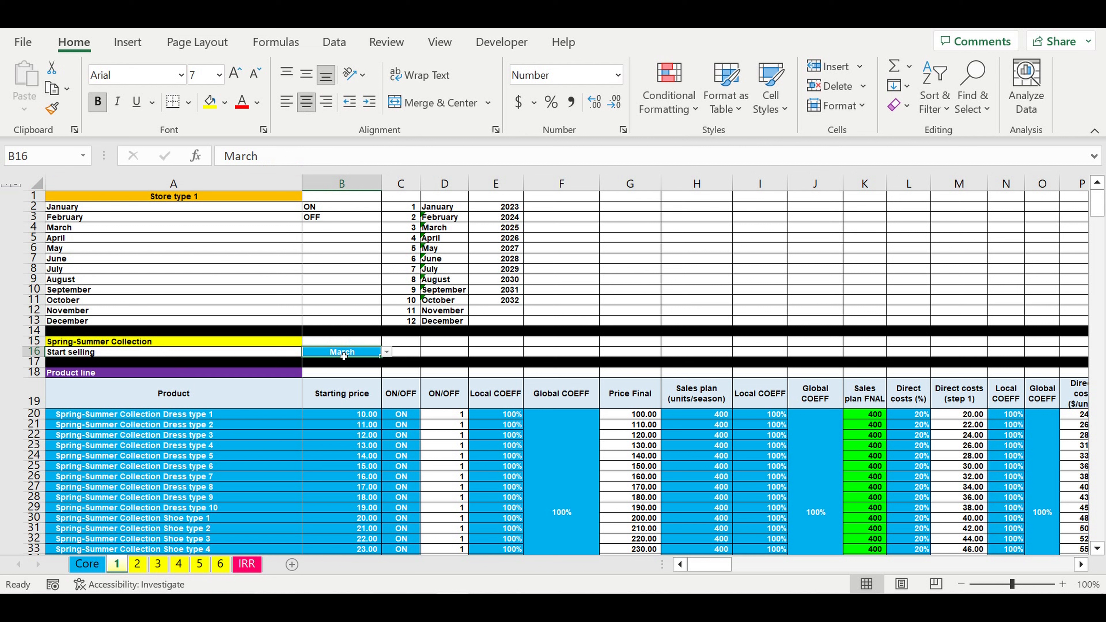
drag(191, 415, 198, 535)
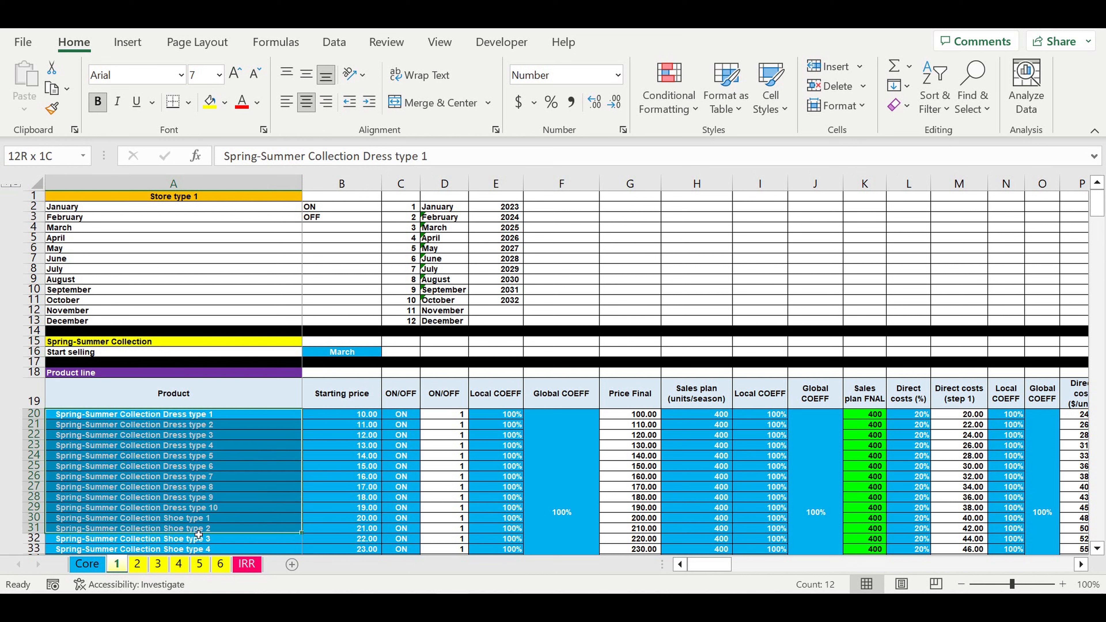
click(348, 357)
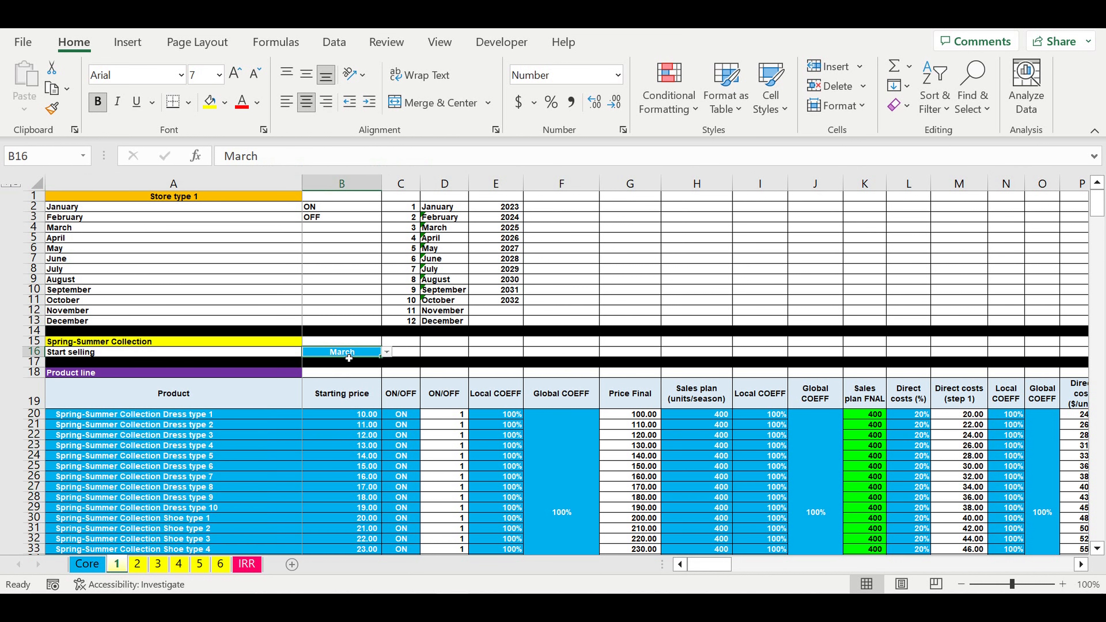
Step: Review the product names, starting prices, ON/OFF switches and final prices in the Spring-Summer product line
drag(214, 417, 216, 534)
drag(366, 415, 368, 529)
drag(407, 415, 439, 496)
drag(448, 414, 437, 519)
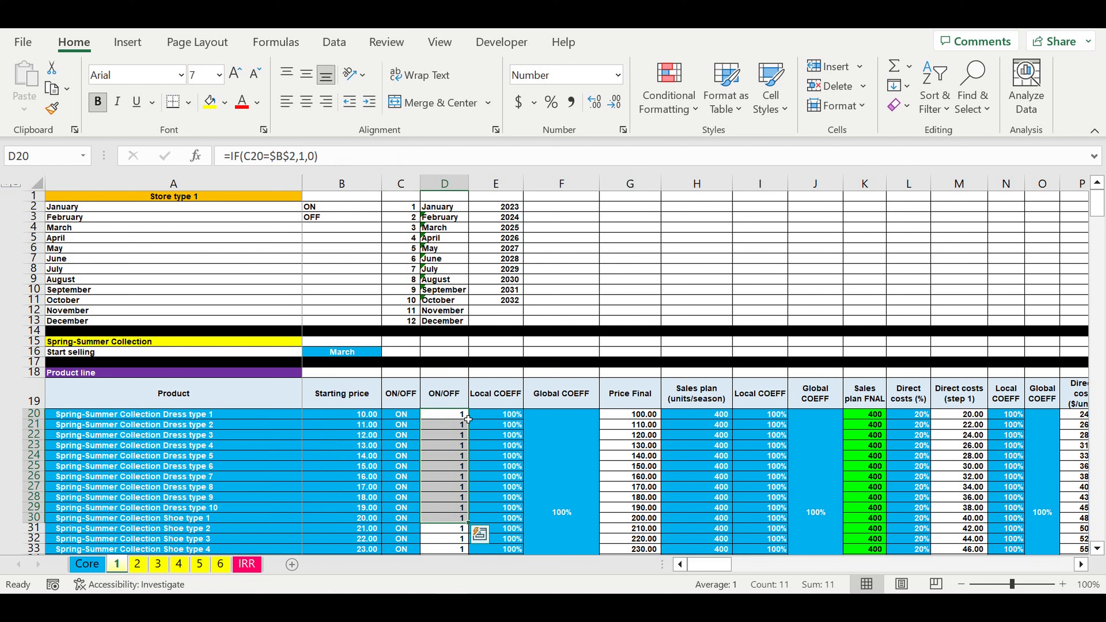
drag(625, 419, 628, 539)
click(463, 384)
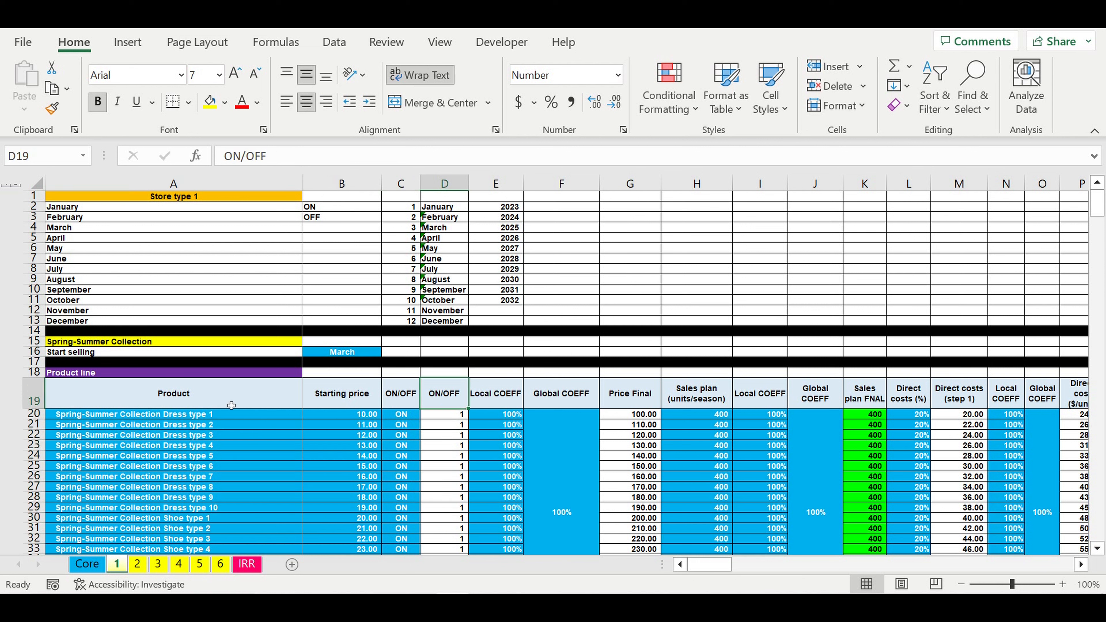
Step: Examine how the ON/OFF settings and the local and global price coefficients relate to the products' starting prices
click(200, 415)
drag(200, 416, 200, 528)
drag(344, 414, 395, 487)
drag(401, 414, 398, 529)
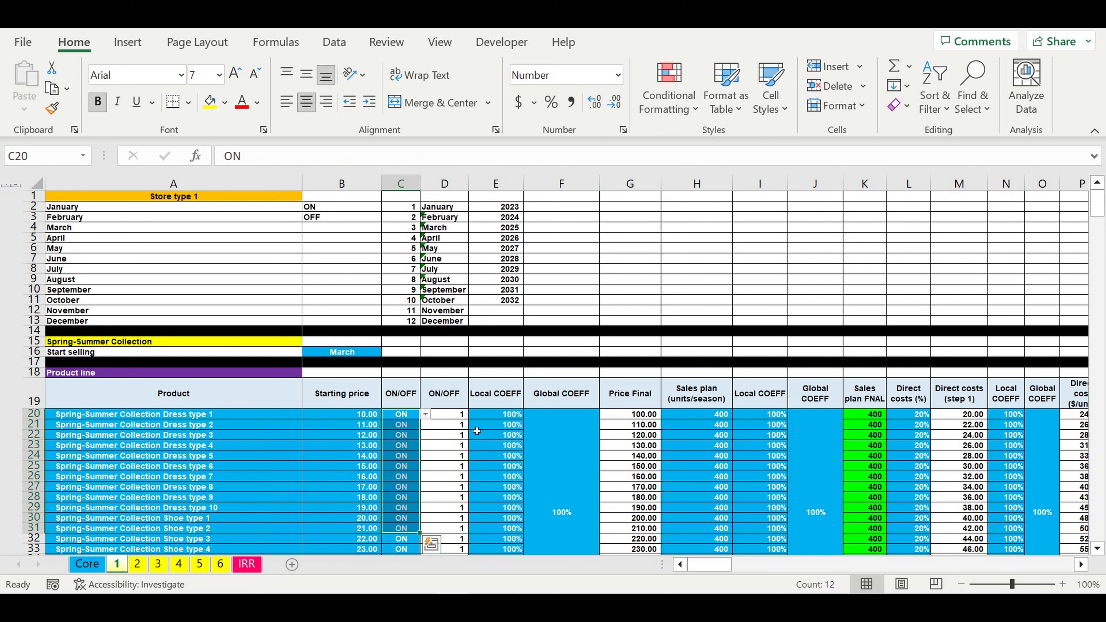
click(557, 465)
drag(549, 468, 521, 456)
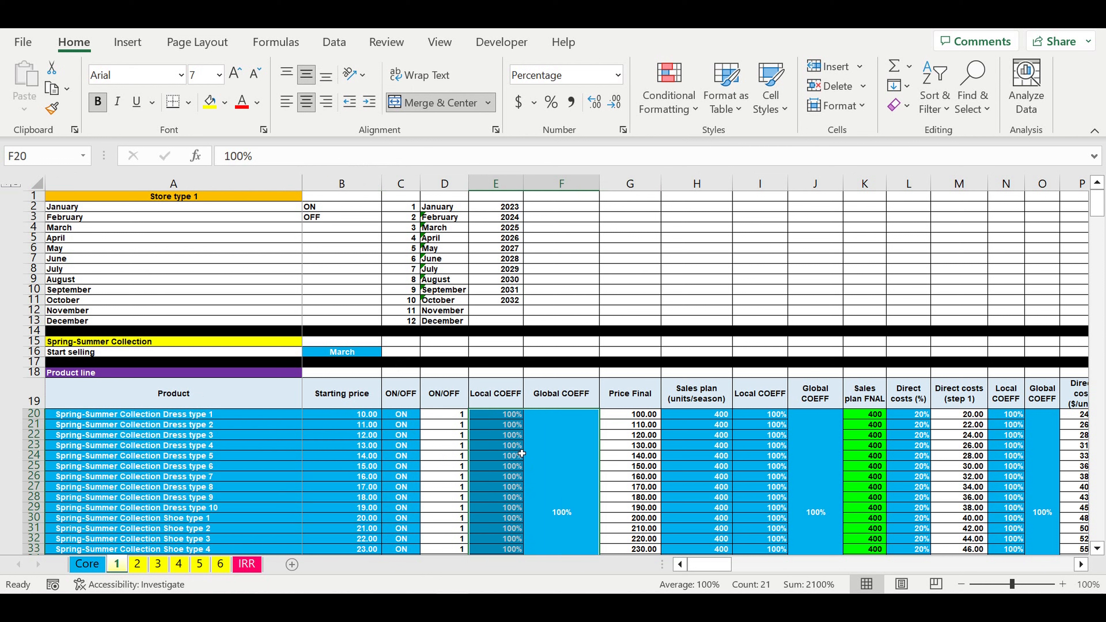
drag(351, 430, 351, 529)
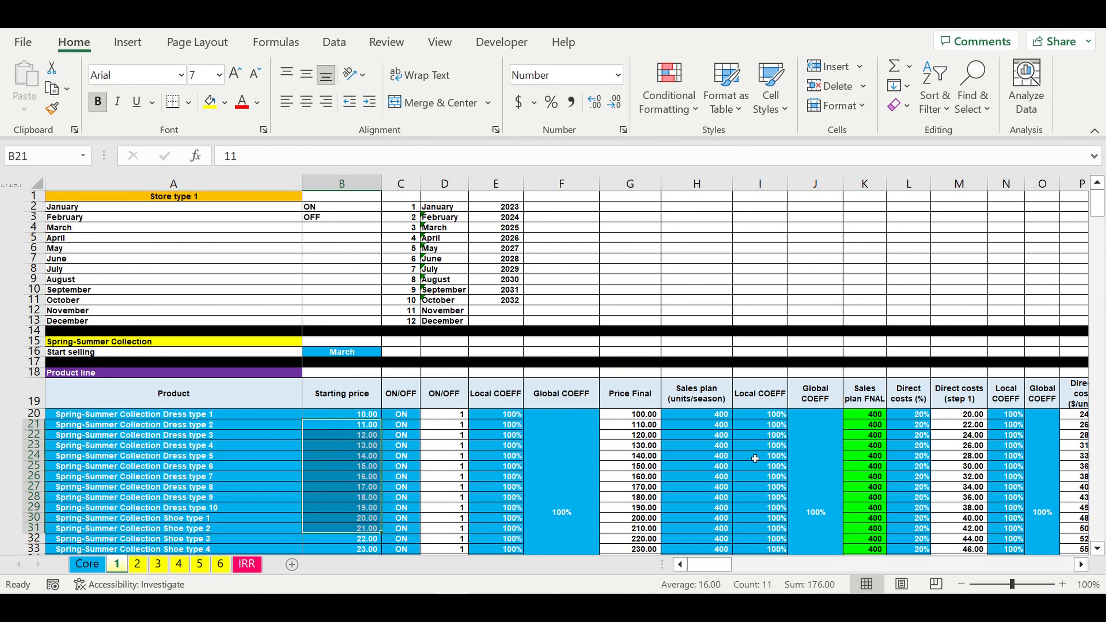
Step: Review the product line's seasonal sales plan, direct cost percentages and their local and global coefficients
drag(711, 414, 713, 541)
scroll(794, 461, down, 2)
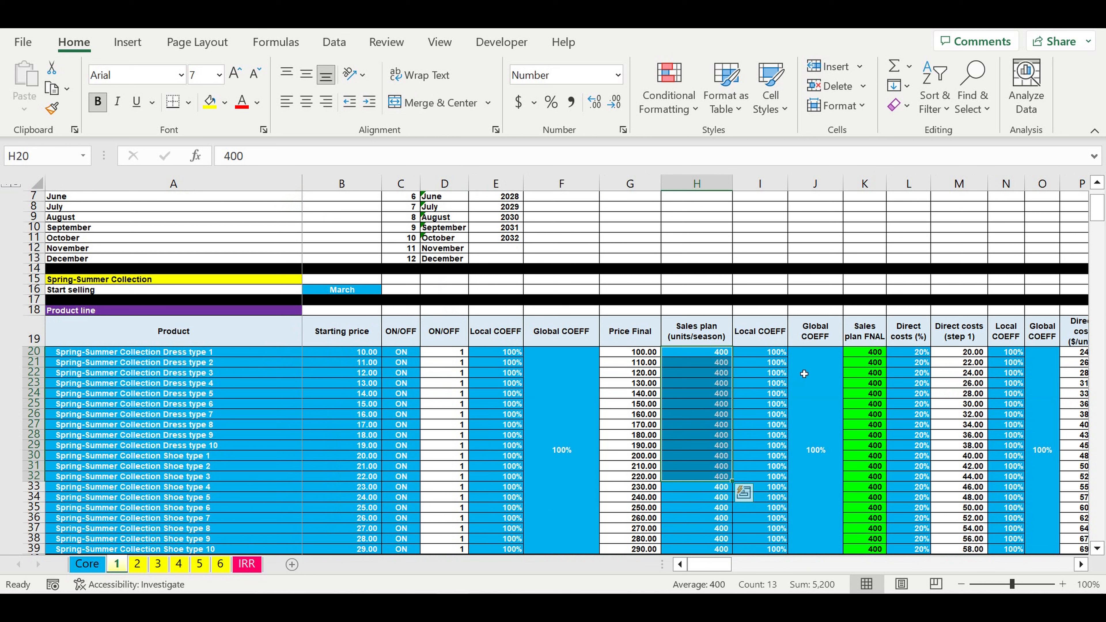
drag(819, 383, 771, 381)
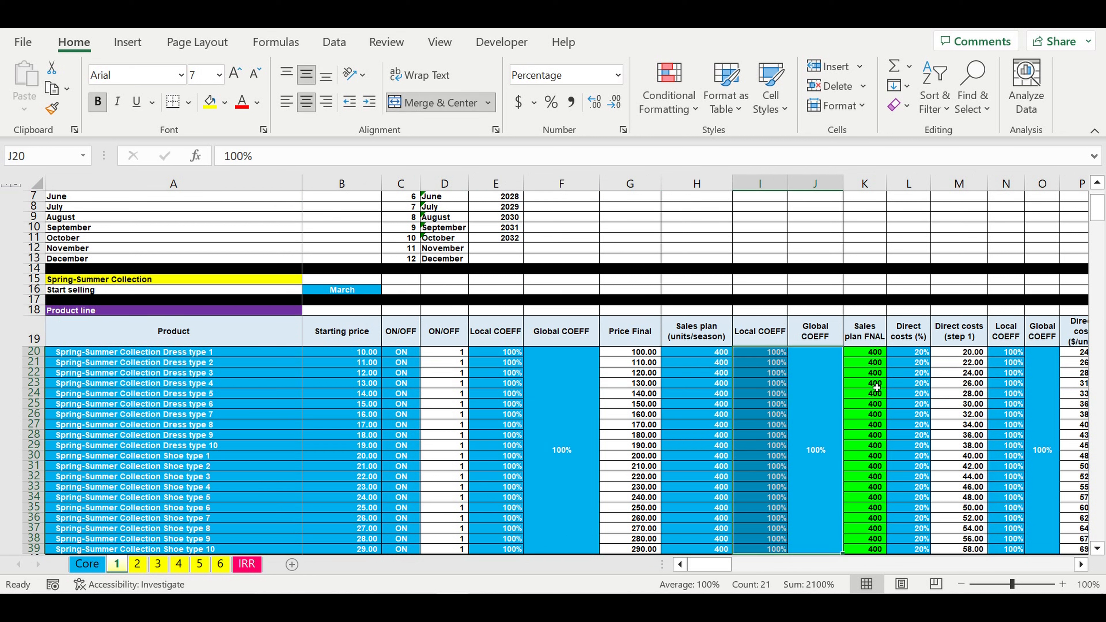
drag(924, 356, 927, 494)
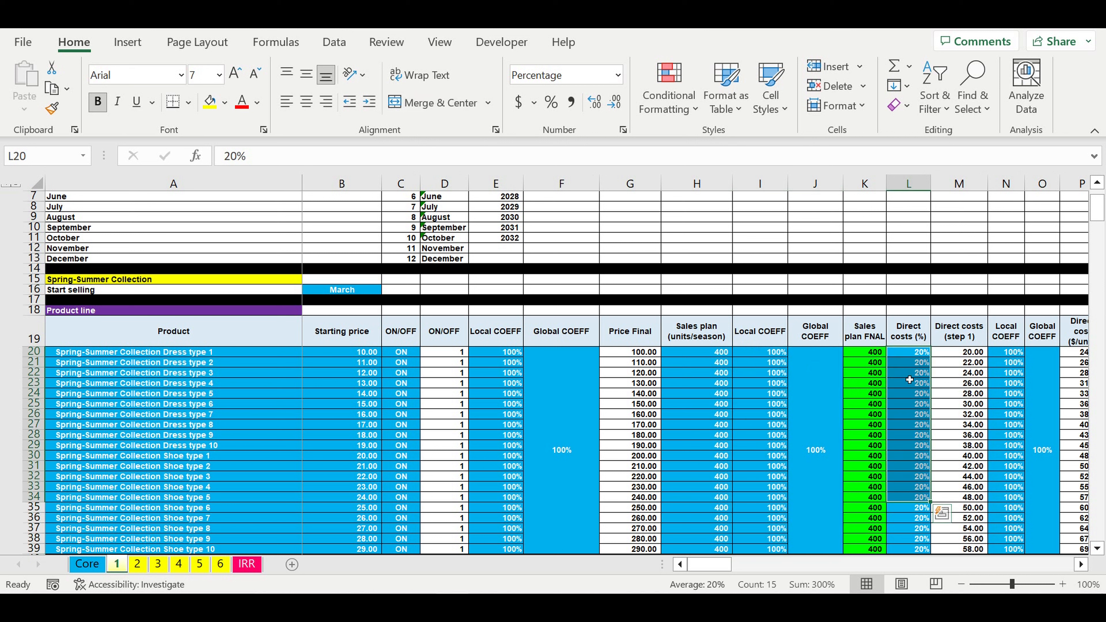
drag(368, 372, 368, 508)
click(1043, 419)
shift+click(1022, 423)
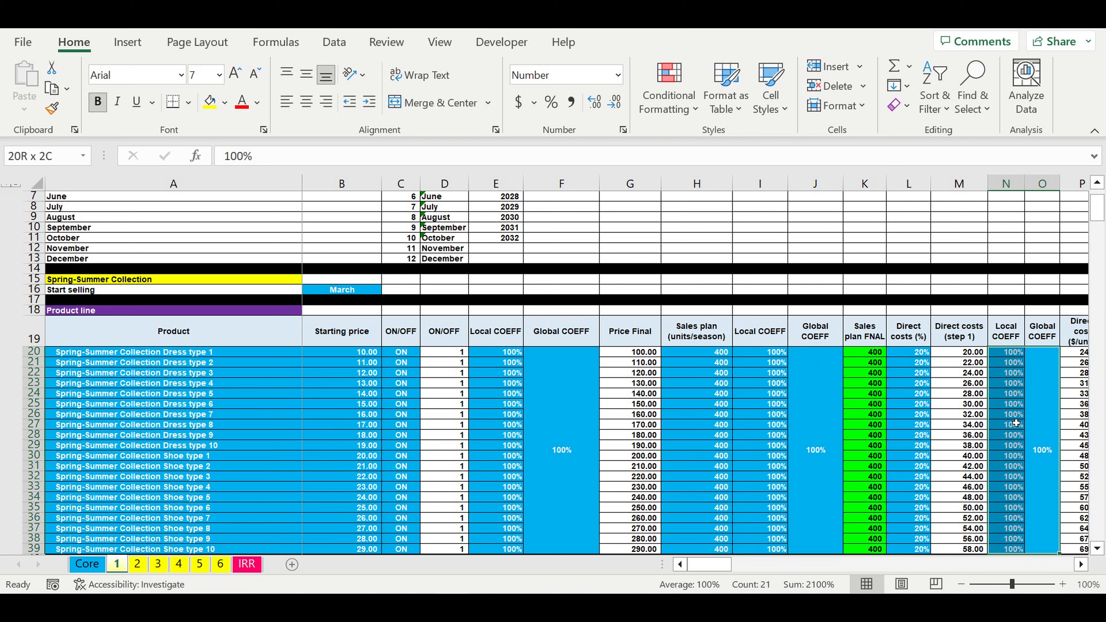
drag(709, 565, 613, 574)
Step: Examine the monthly Price discounting percentages for all Spring-Summer products, starting from March
scroll(593, 462, down, 9)
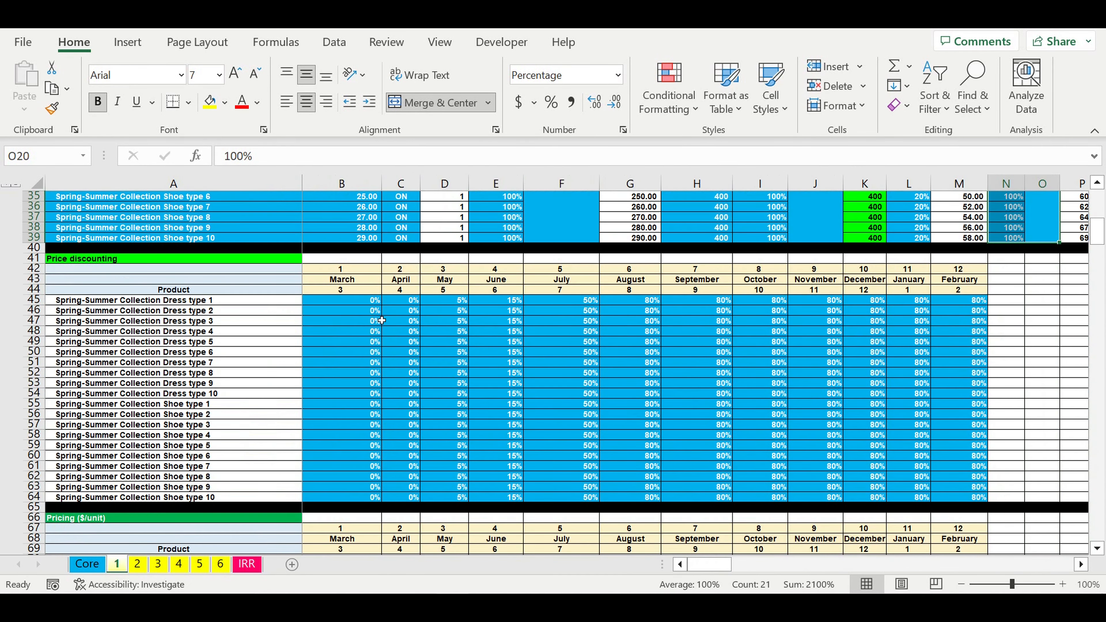
drag(372, 303, 950, 495)
click(767, 394)
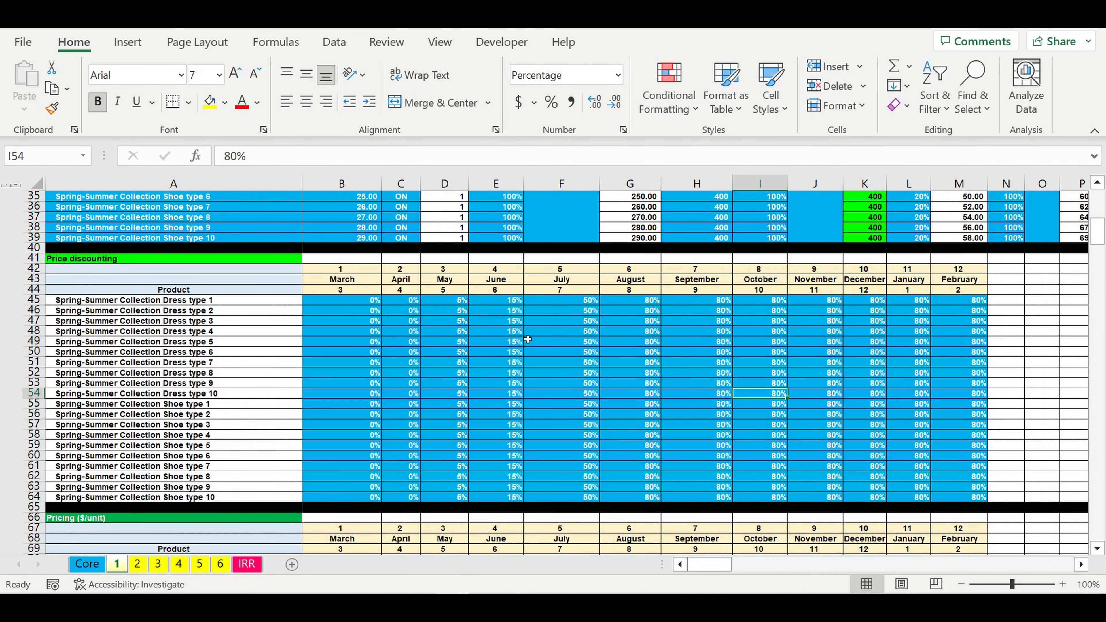
click(364, 302)
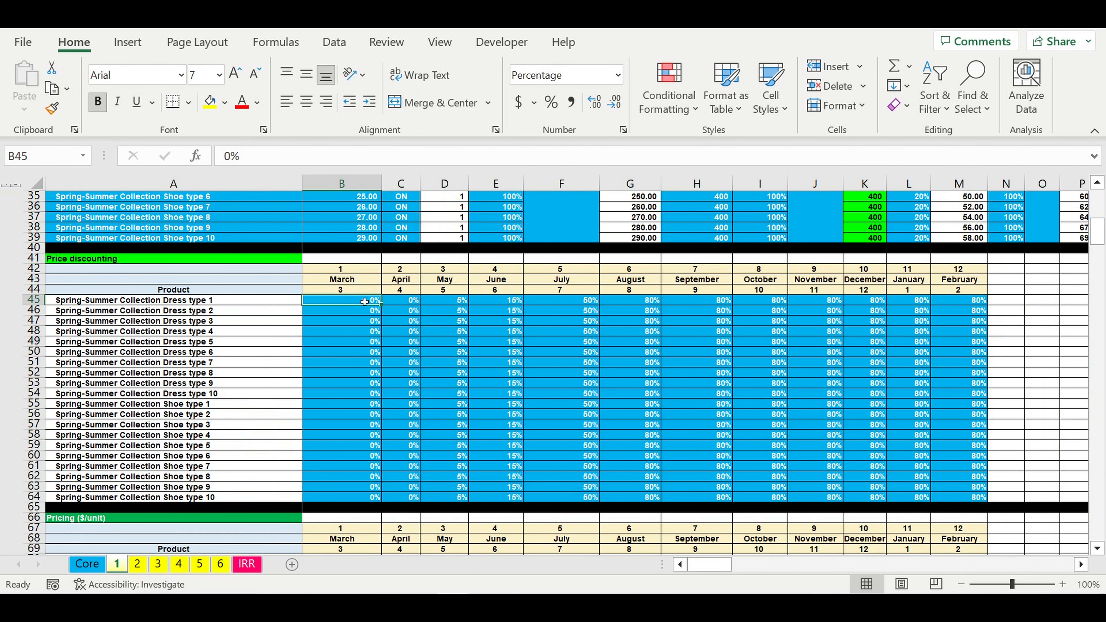
drag(365, 302, 942, 499)
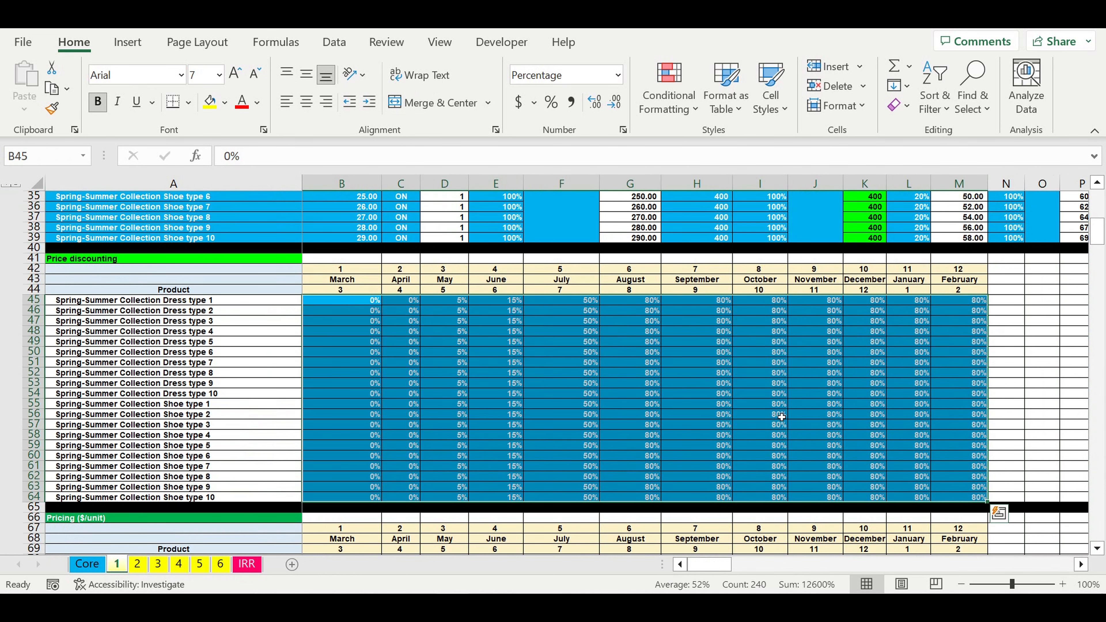
click(363, 305)
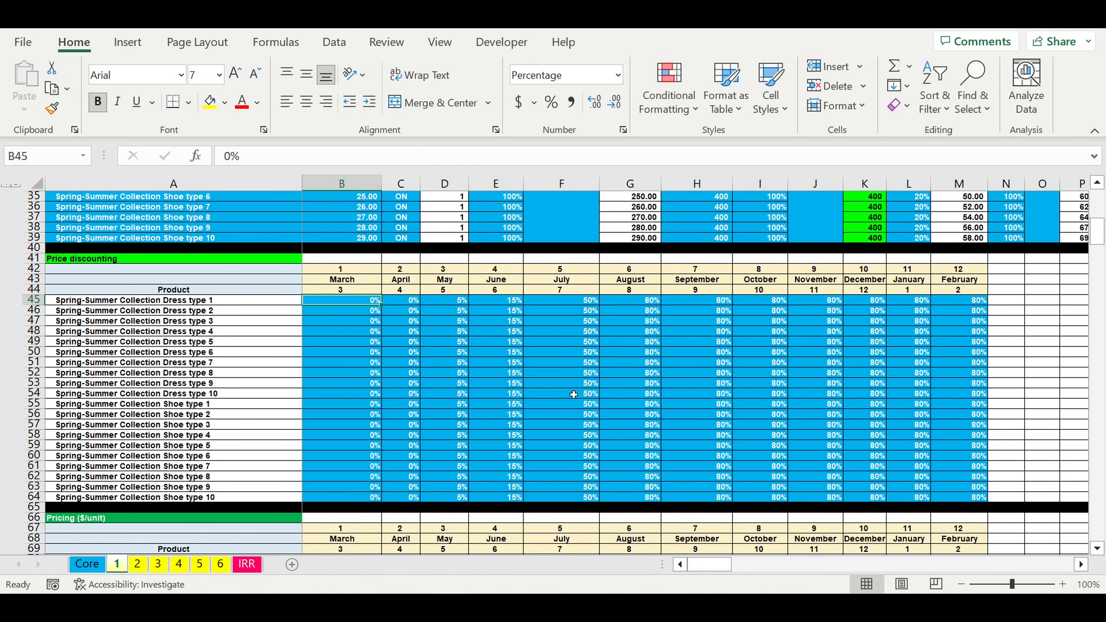
Step: Go to the Sales plan allocation table and review its monthly percentages by product from March to February
scroll(573, 395, down, 12)
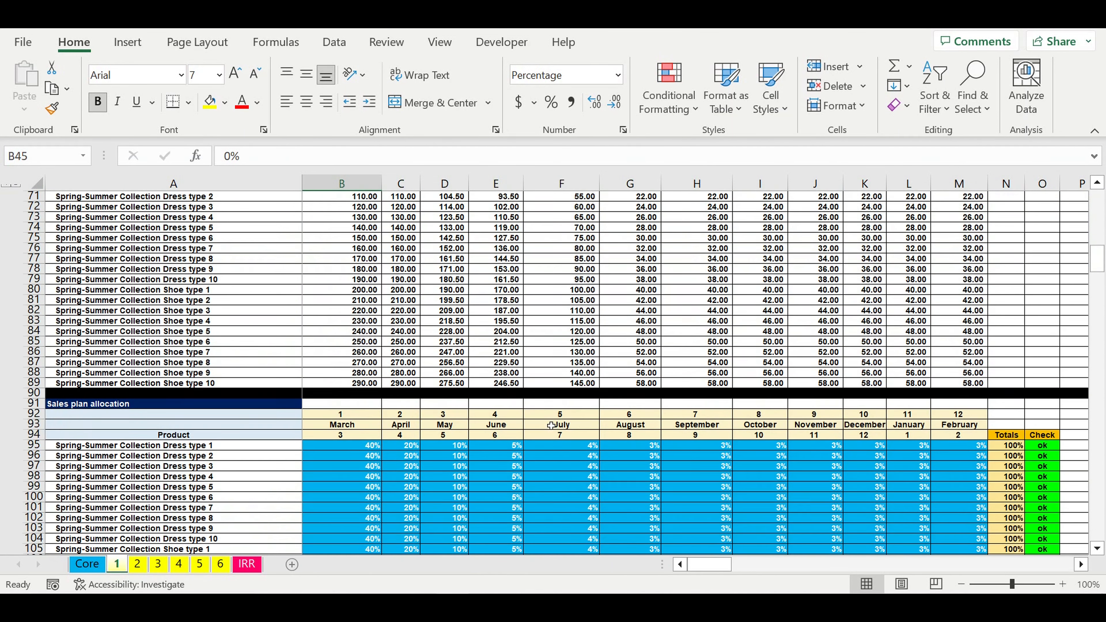
scroll(552, 426, down, 2)
scroll(382, 375, down, 1)
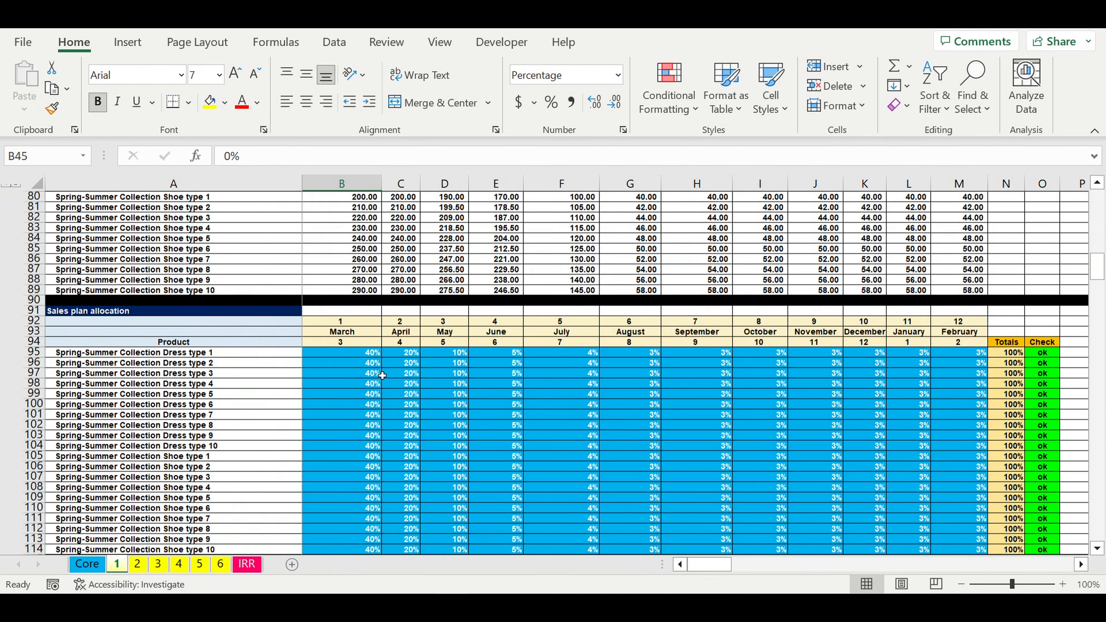
drag(370, 352, 968, 519)
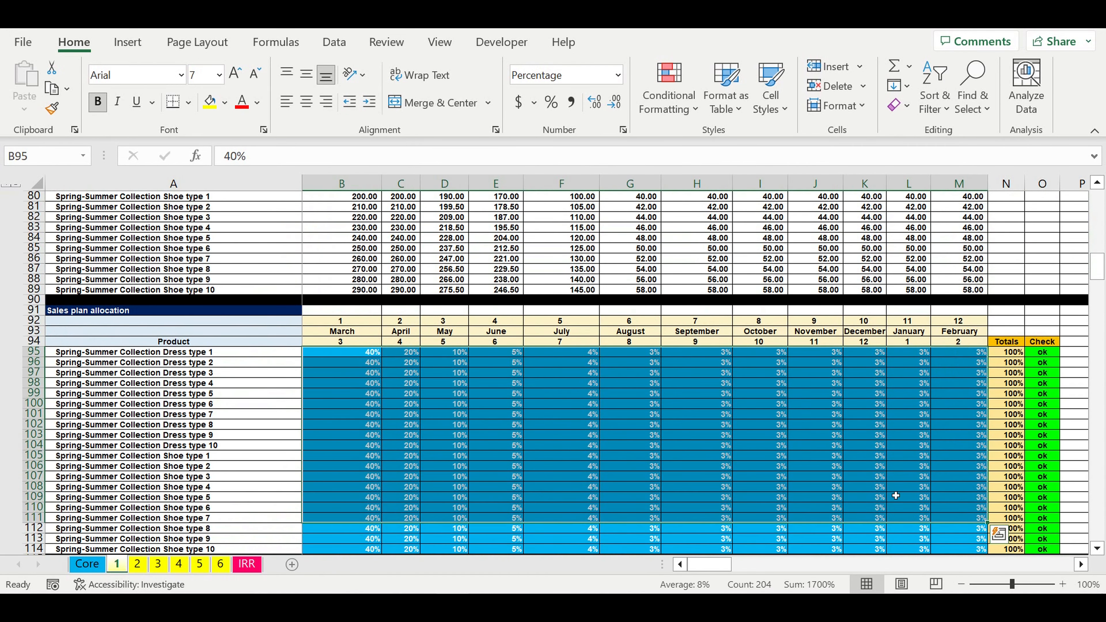
drag(352, 354, 933, 532)
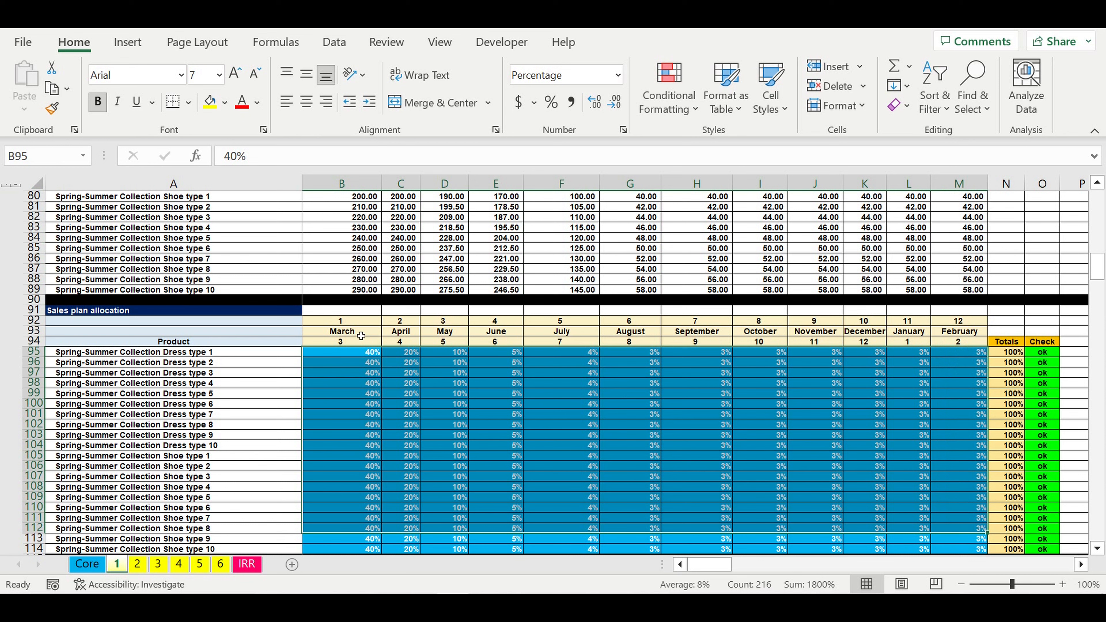
Step: Inspect the Sales plan allocation entries for Spring-Summer Collection Dress type 1 in March, February and April
click(360, 334)
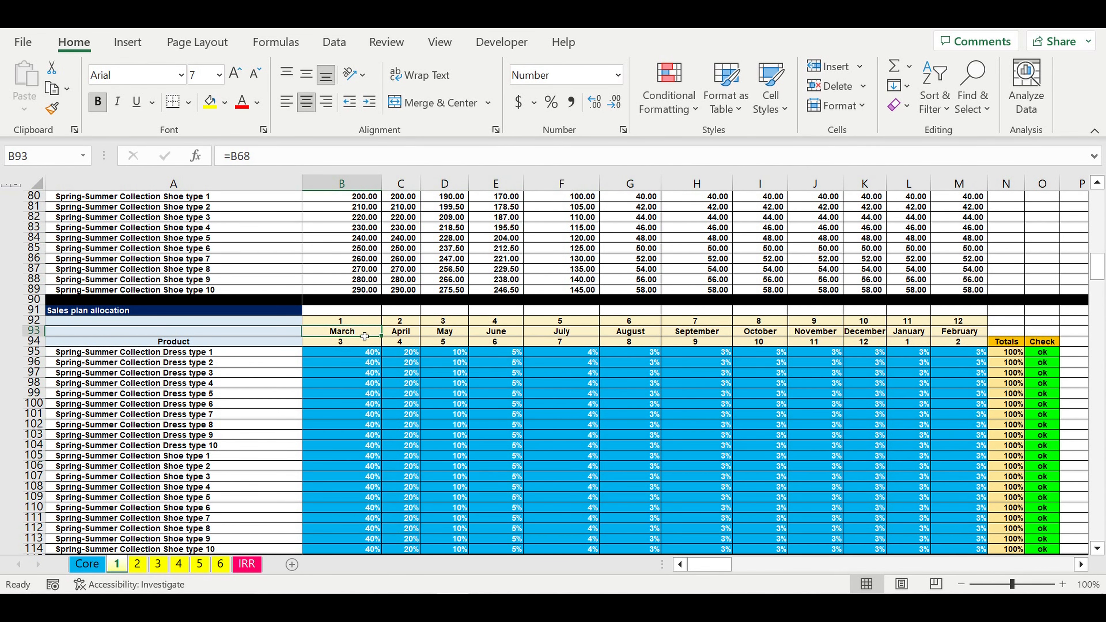
click(359, 353)
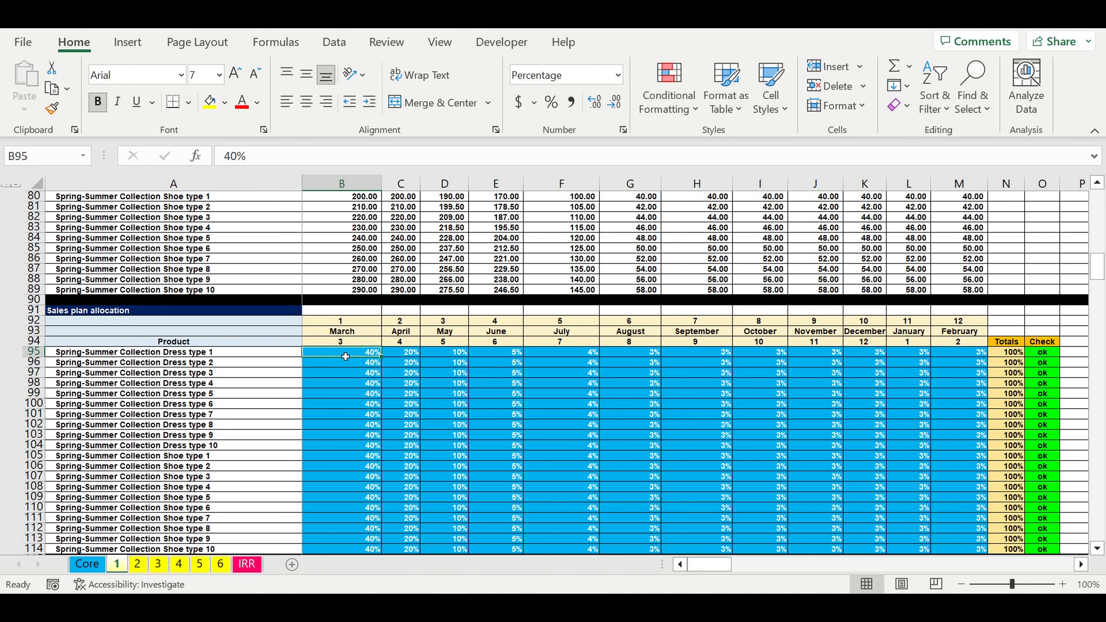
click(289, 356)
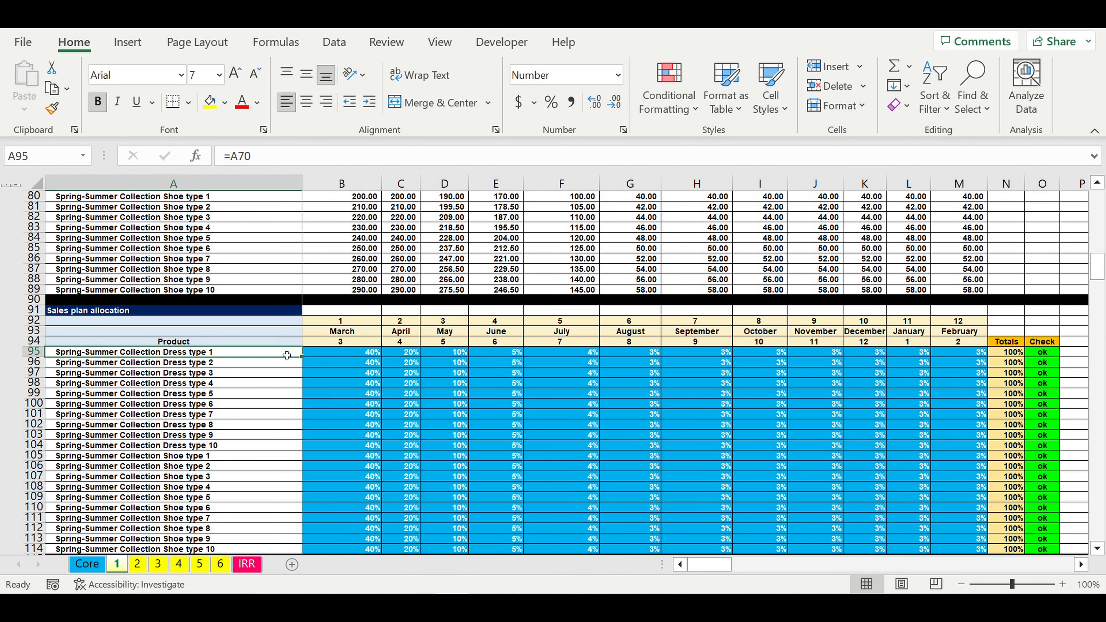
click(348, 355)
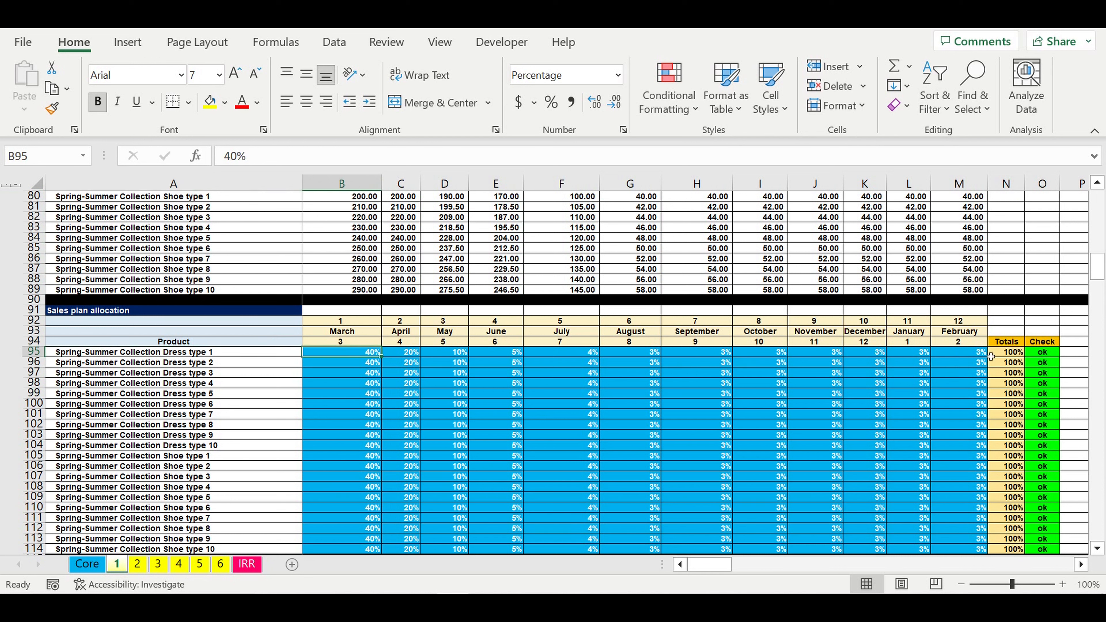
click(975, 357)
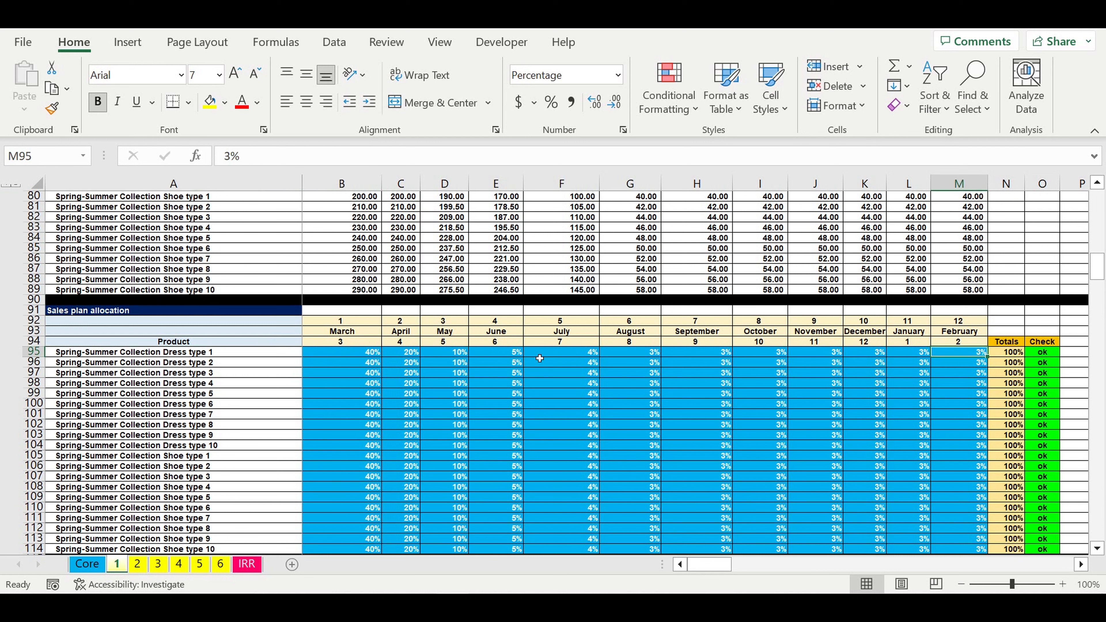
click(412, 355)
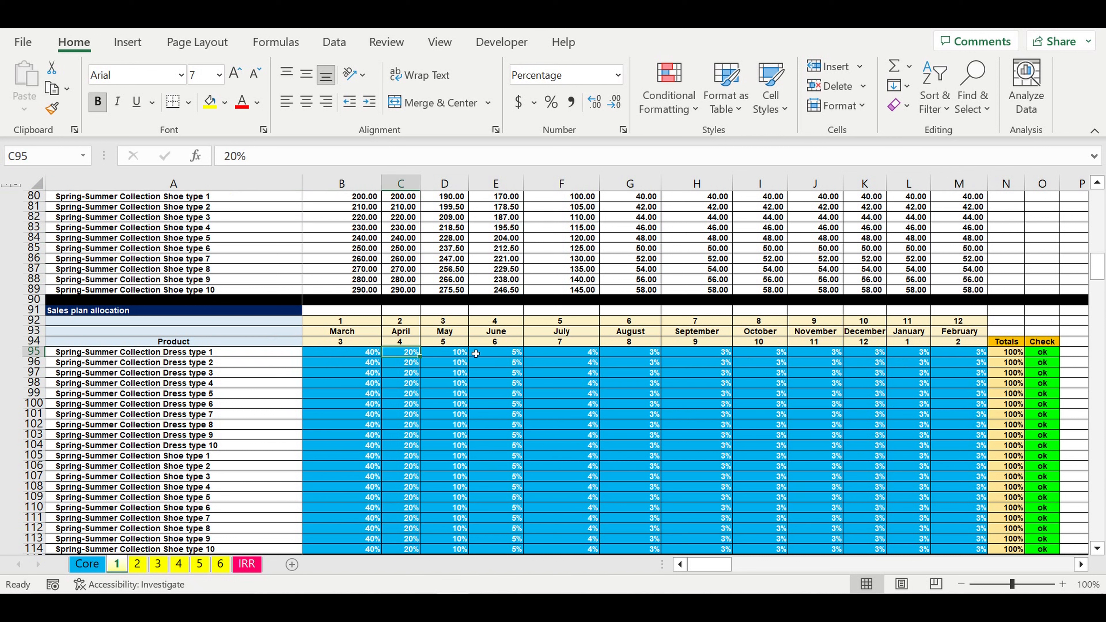
Step: Examine the Sales plan allocation percentages for Spring-Summer Collection Dress type 1 across the months and the product rows below it
click(434, 354)
click(501, 356)
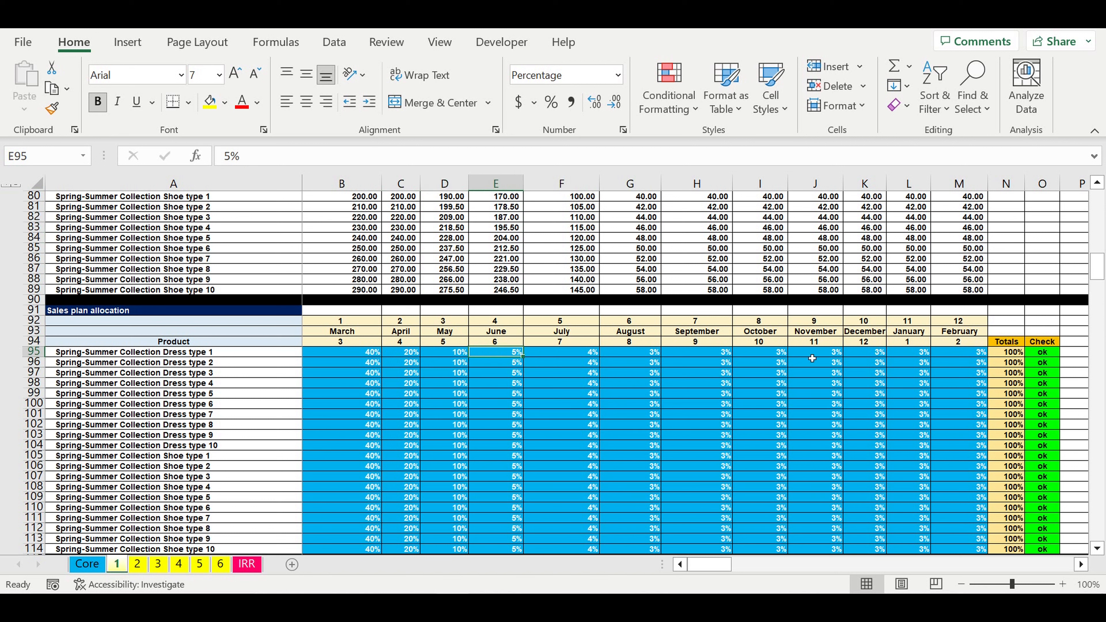
drag(963, 355, 352, 357)
click(274, 353)
click(245, 365)
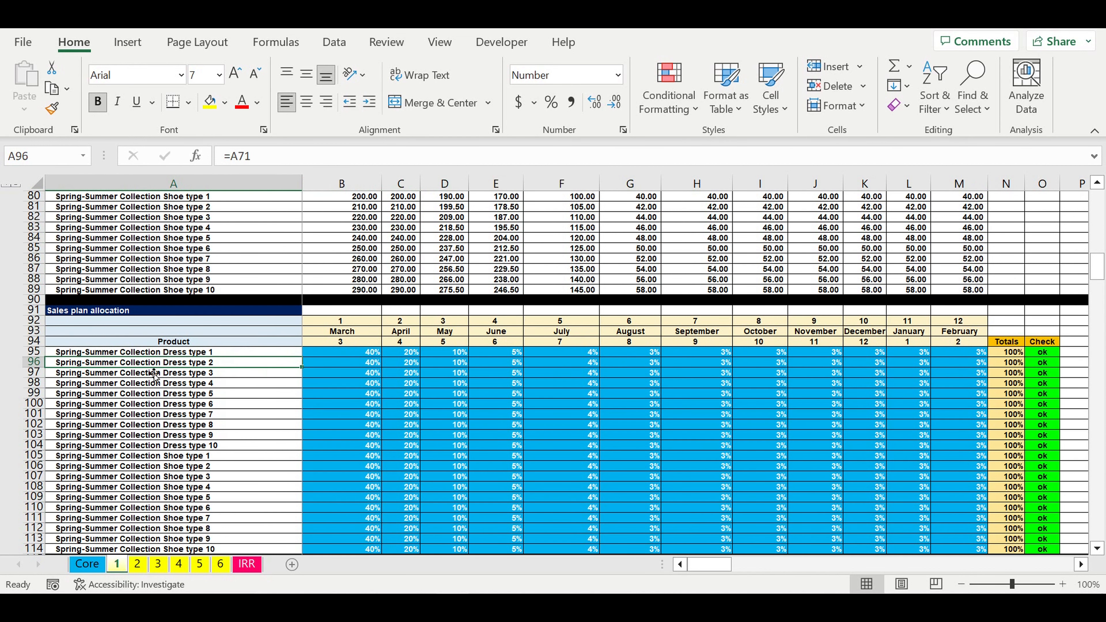
drag(242, 374, 243, 498)
click(468, 420)
Step: Go to the Autumn - Winter Collection section and review its start-selling month, product names, starting prices and seasonal sales plan
scroll(468, 420, down, 17)
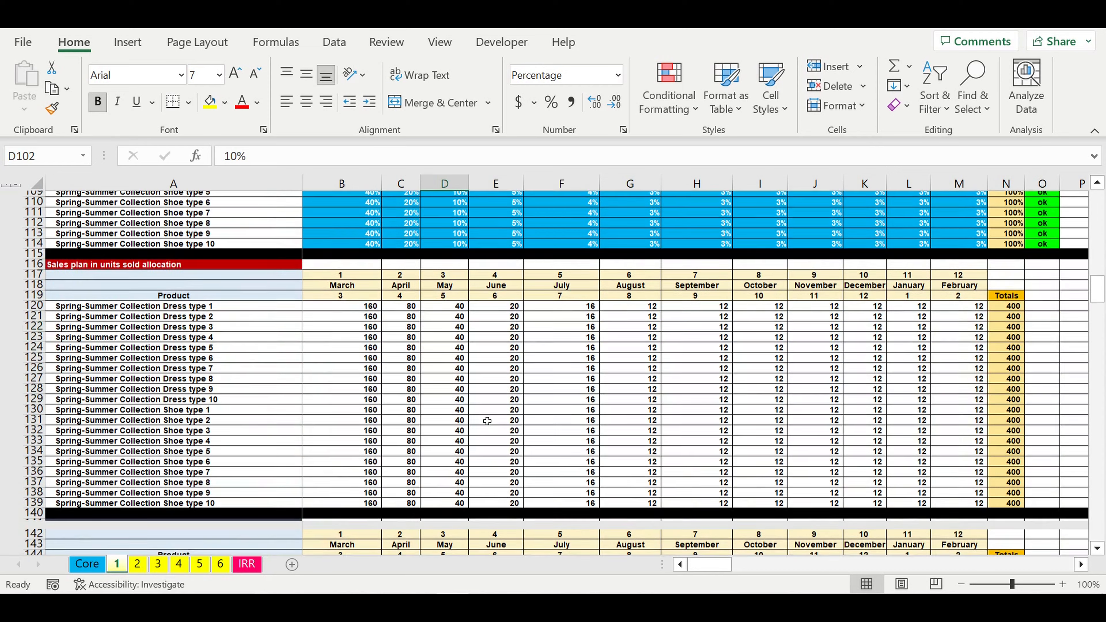
scroll(486, 421, down, 9)
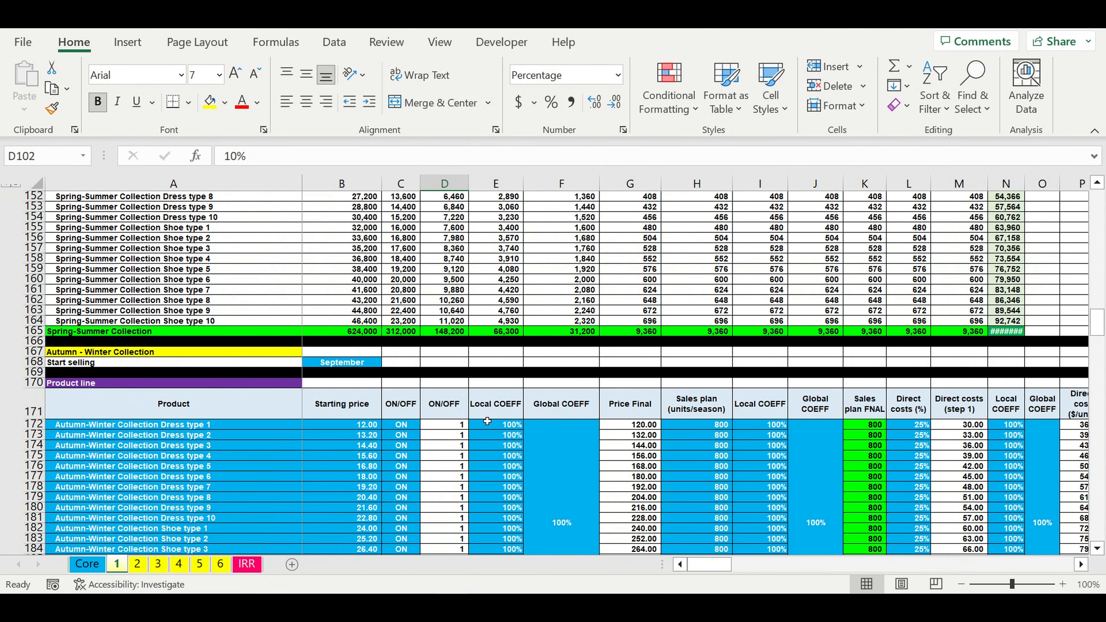
click(79, 293)
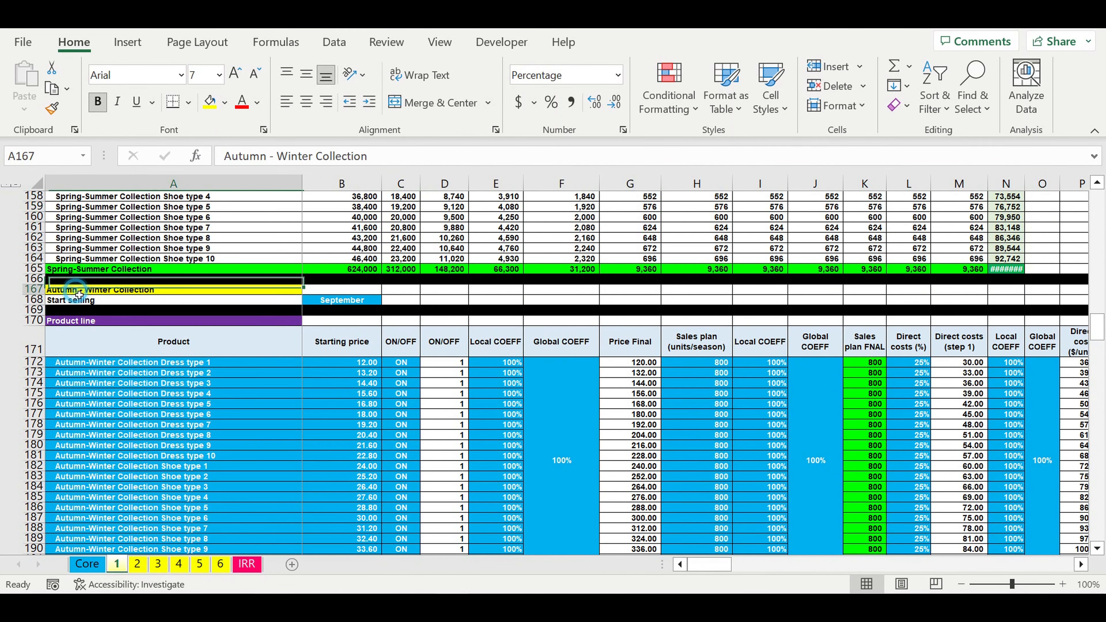
click(347, 305)
drag(213, 363, 384, 487)
click(355, 395)
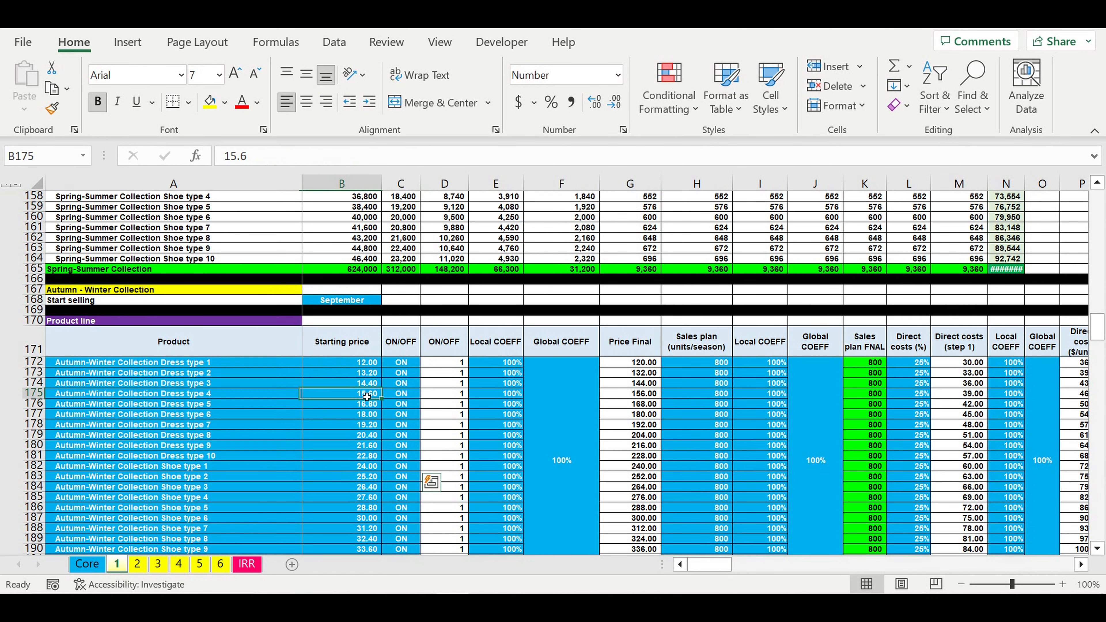
click(713, 384)
Step: Look through the Autumn-Winter price discounting, sales plan allocation, units sold and revenues tables
scroll(524, 421, down, 12)
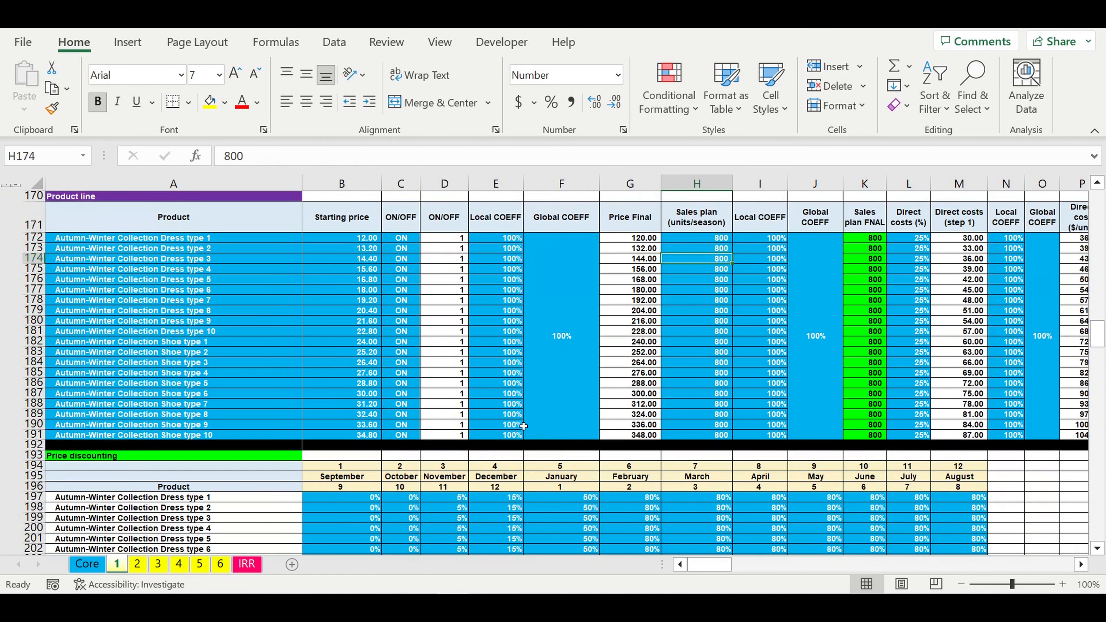
scroll(524, 421, down, 20)
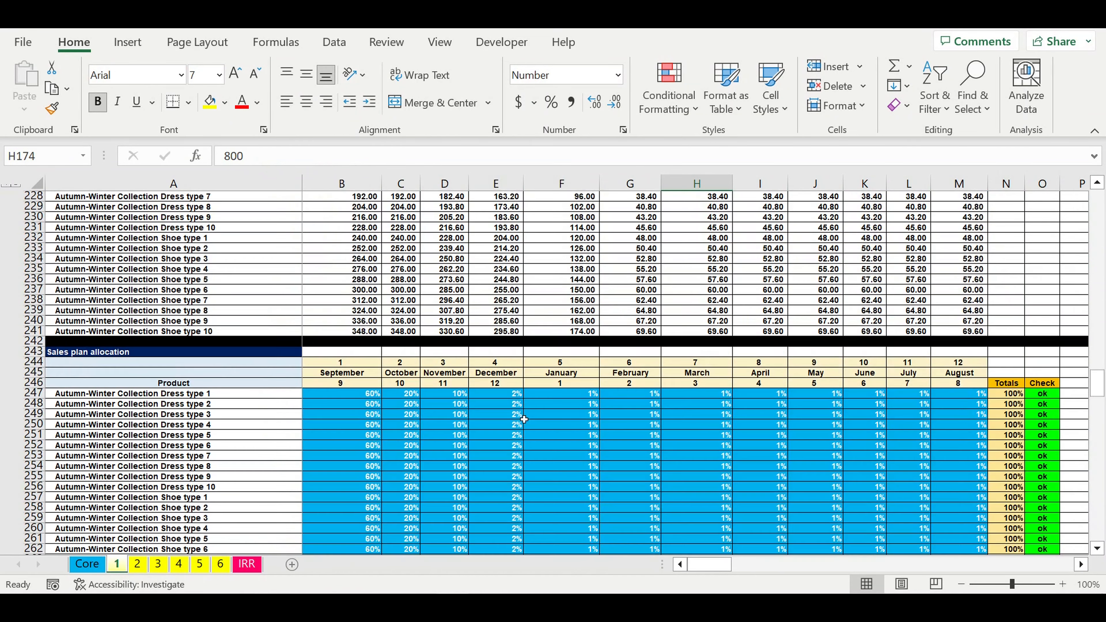
scroll(524, 419, down, 17)
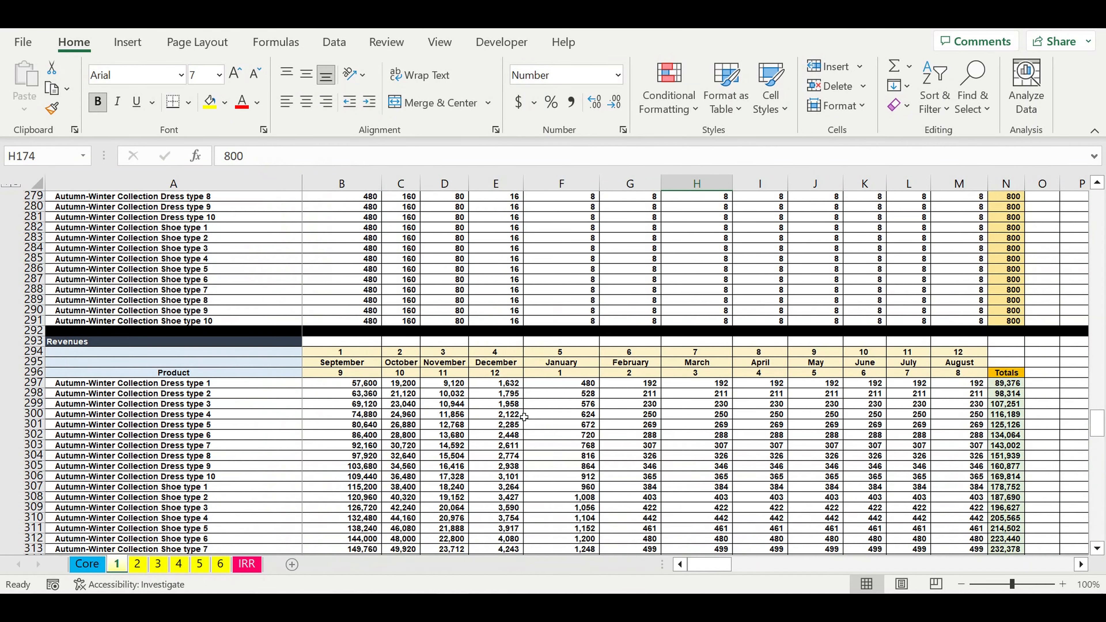
Step: Go to the Manufacturing costs allocation tables and compare the start-selling blocks of the Spring-Summer and Autumn - Winter collections
scroll(524, 417, down, 8)
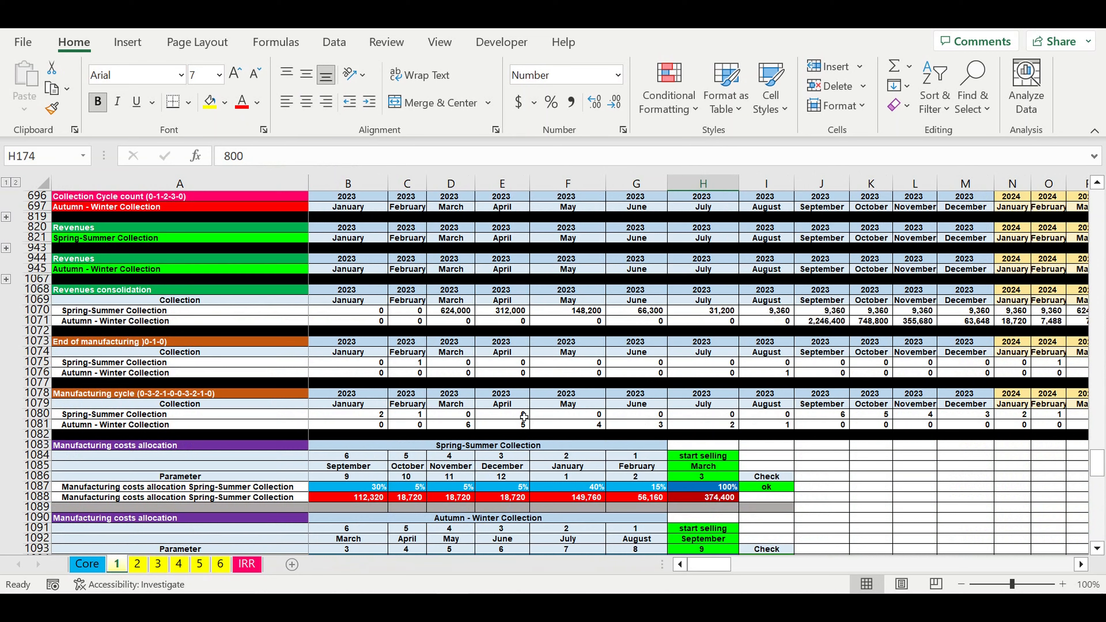
scroll(524, 417, down, 2)
scroll(524, 417, down, 1)
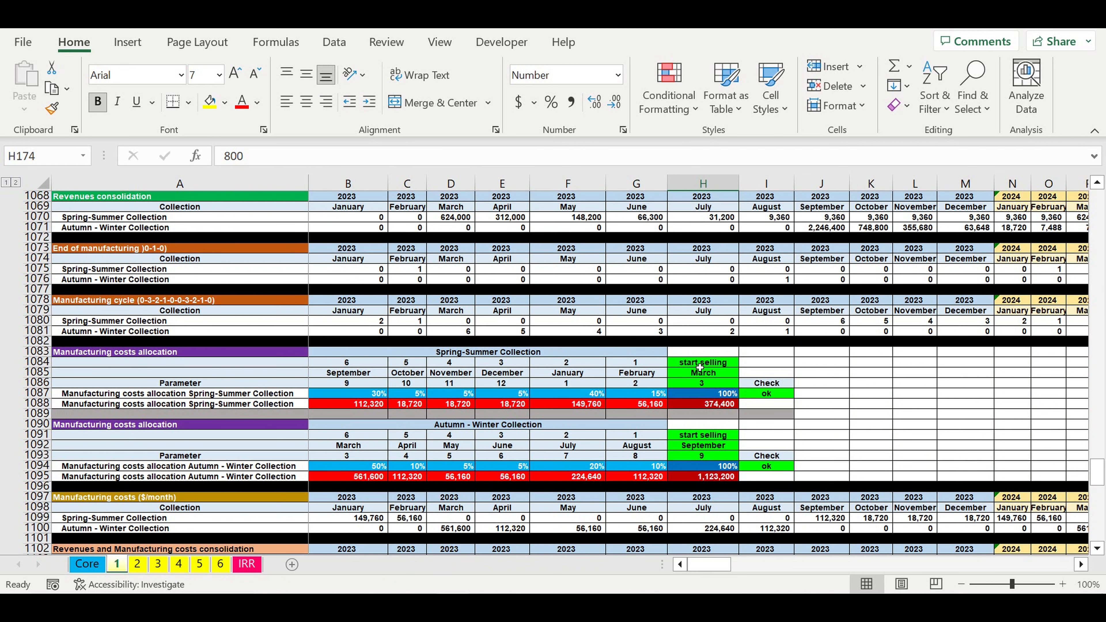
click(559, 353)
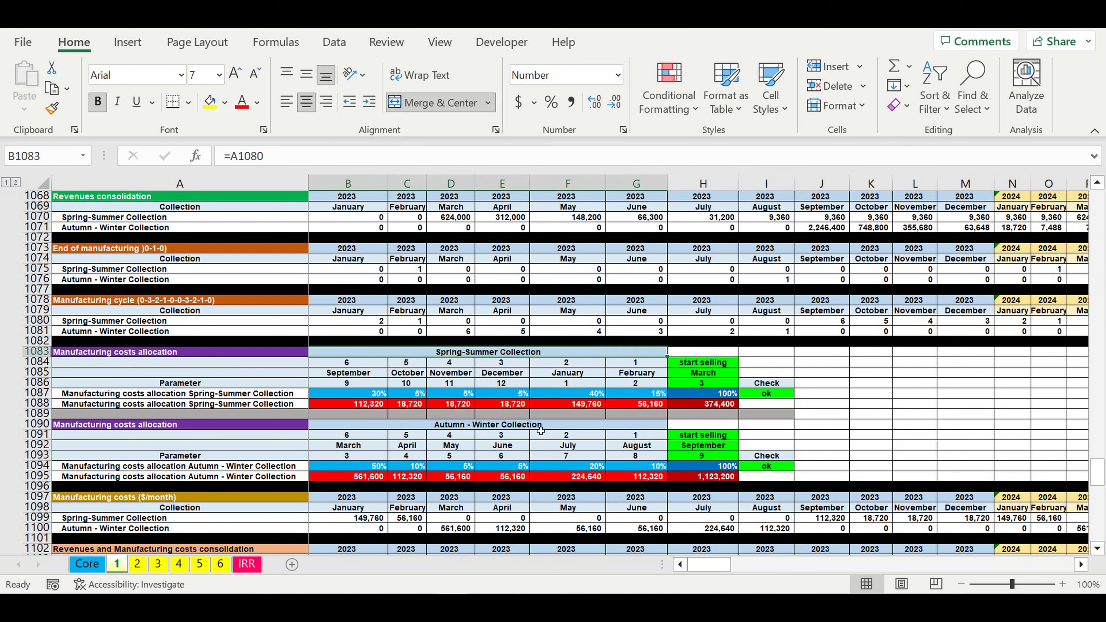
drag(717, 365, 703, 459)
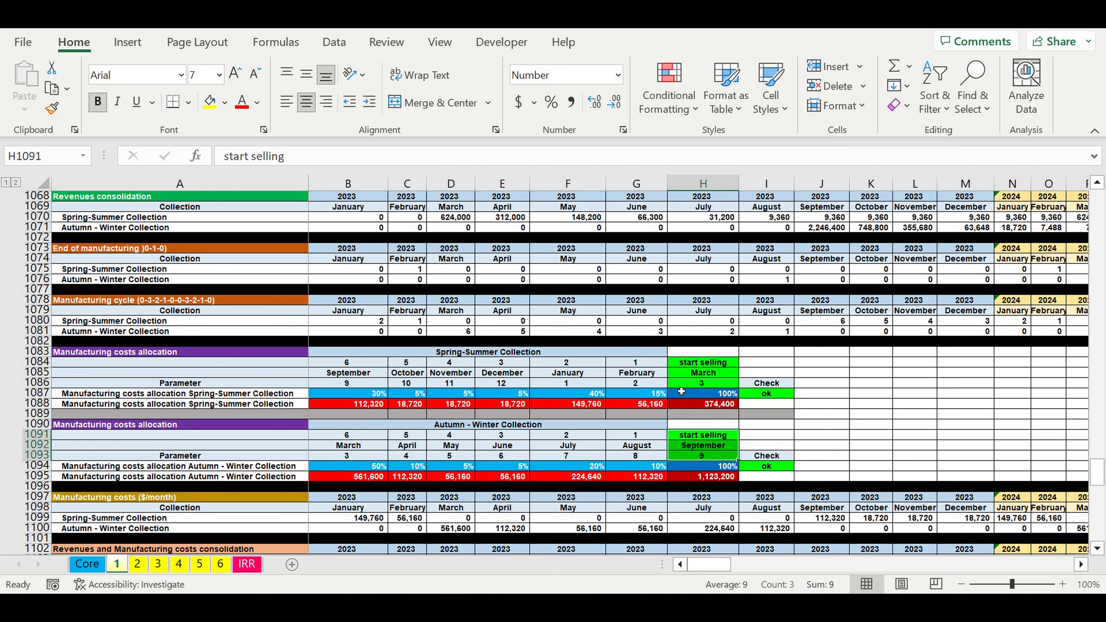
click(718, 397)
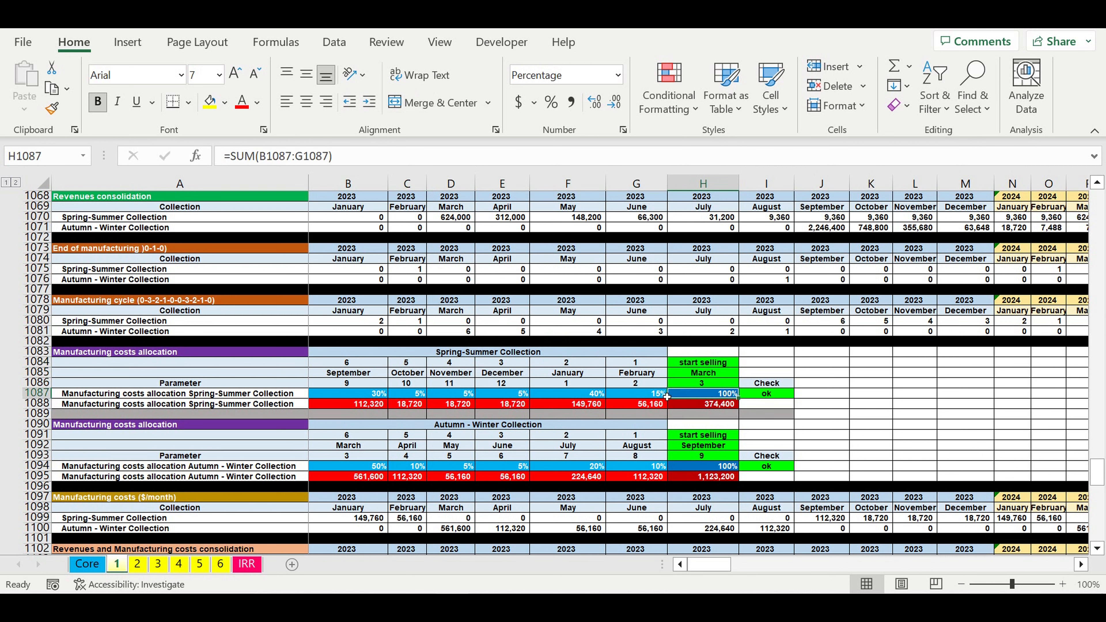
Step: Examine the Spring-Summer manufacturing costs allocation percentages for the six months from September to February
drag(666, 397, 385, 396)
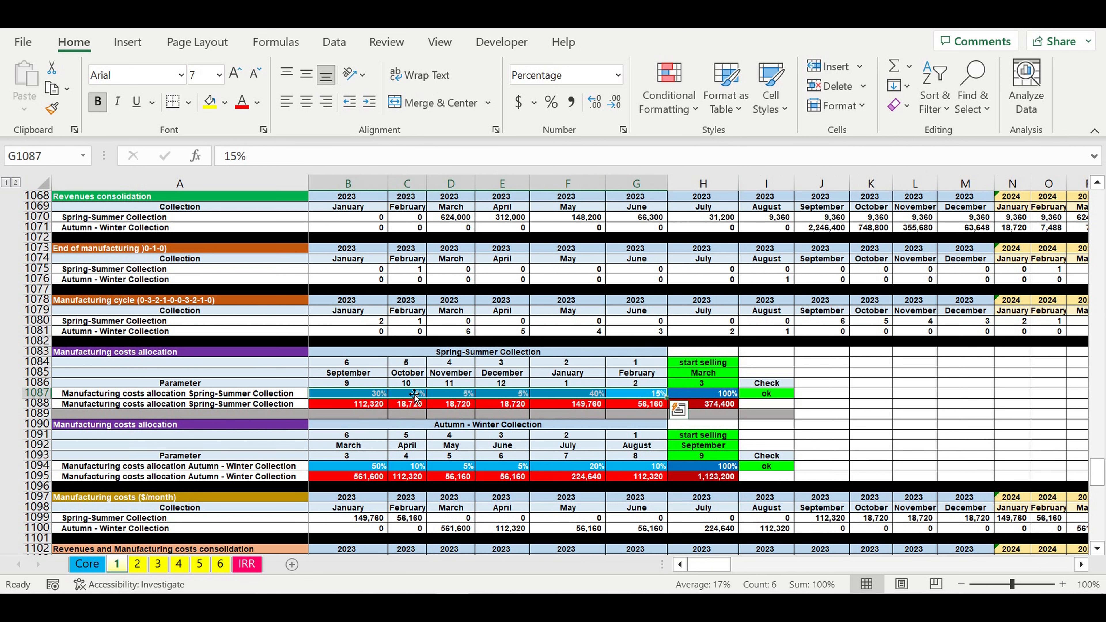
drag(363, 399, 622, 399)
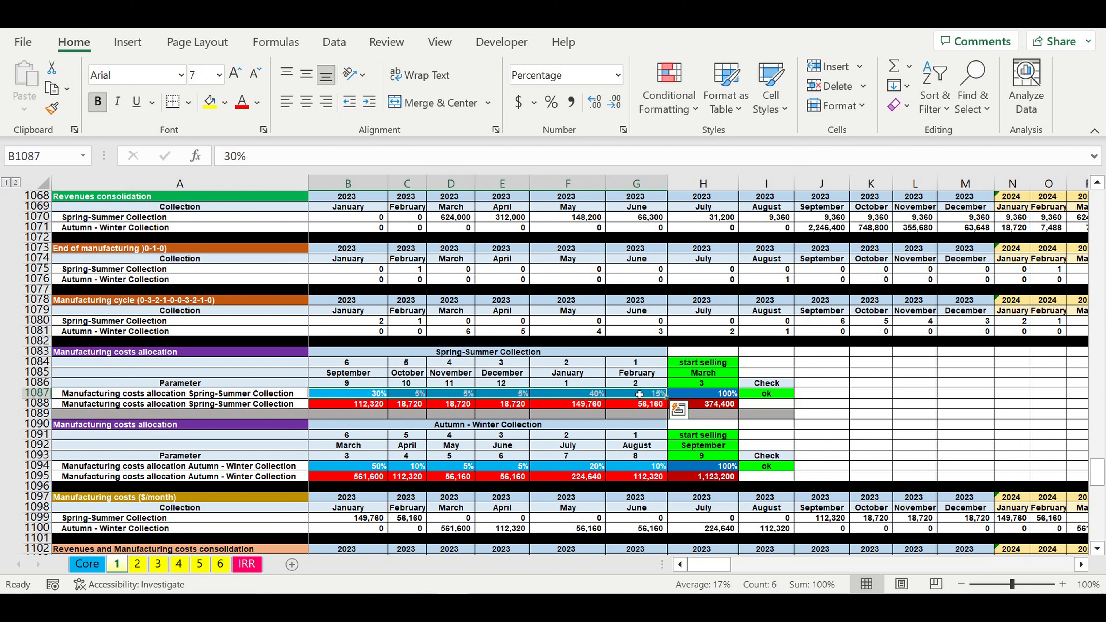
drag(429, 352, 432, 352)
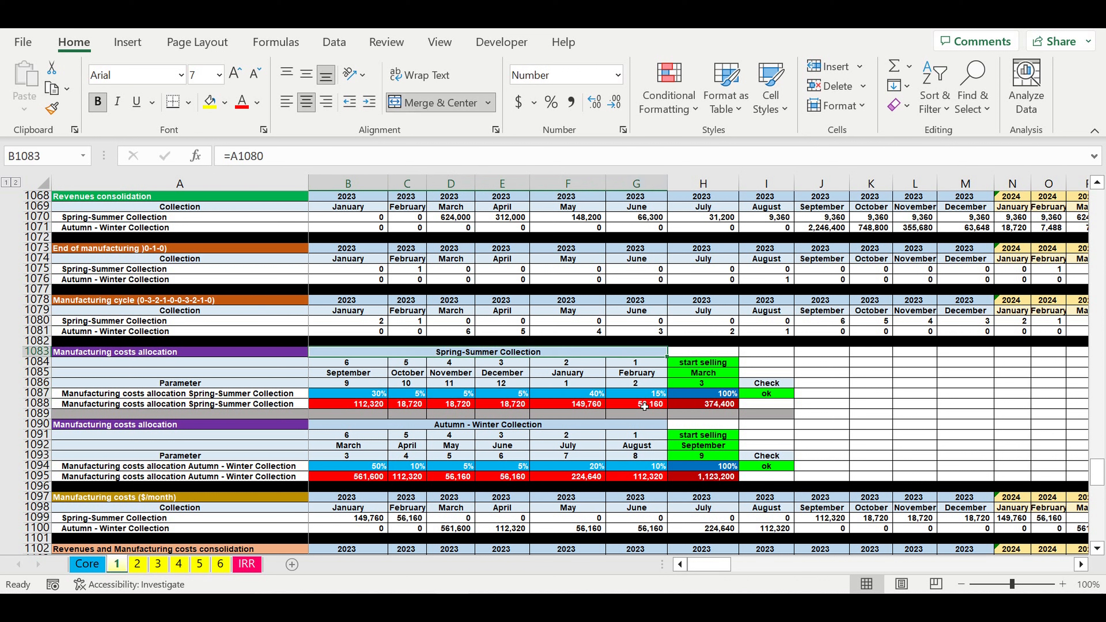
drag(642, 395, 348, 395)
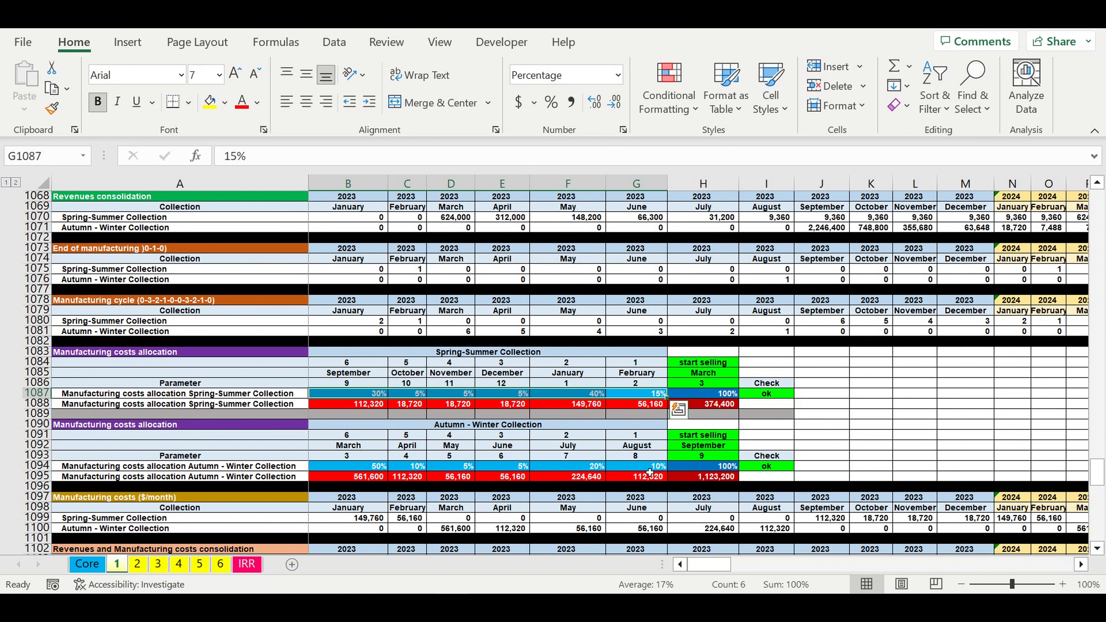
Step: Inspect the Autumn - Winter manufacturing costs allocation percentages from March to August, their total and the start-selling block
drag(646, 470, 344, 469)
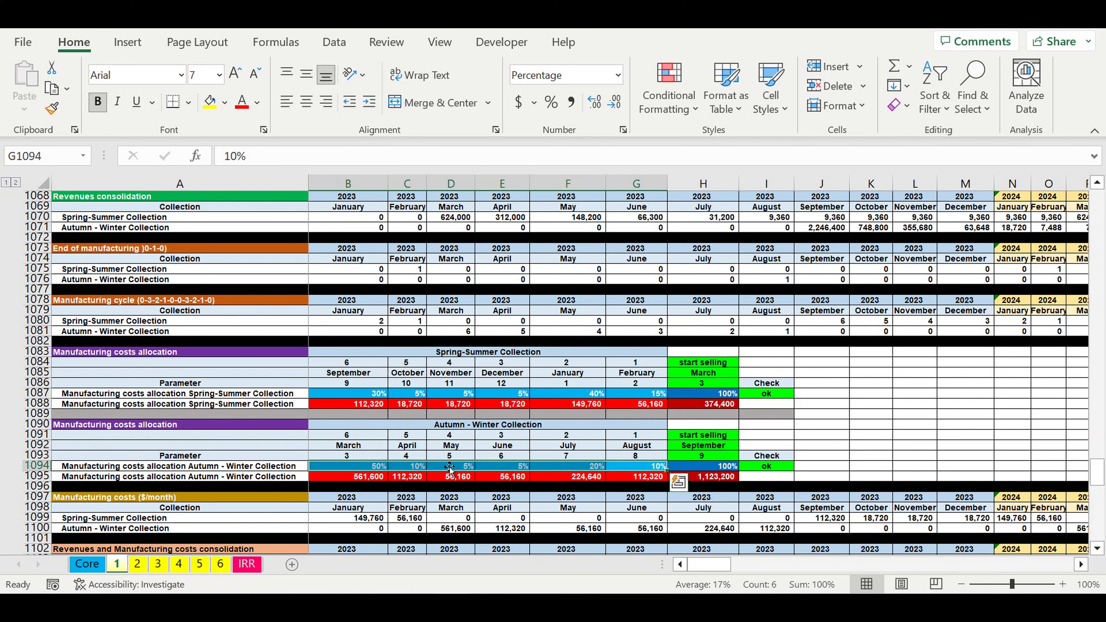
click(724, 467)
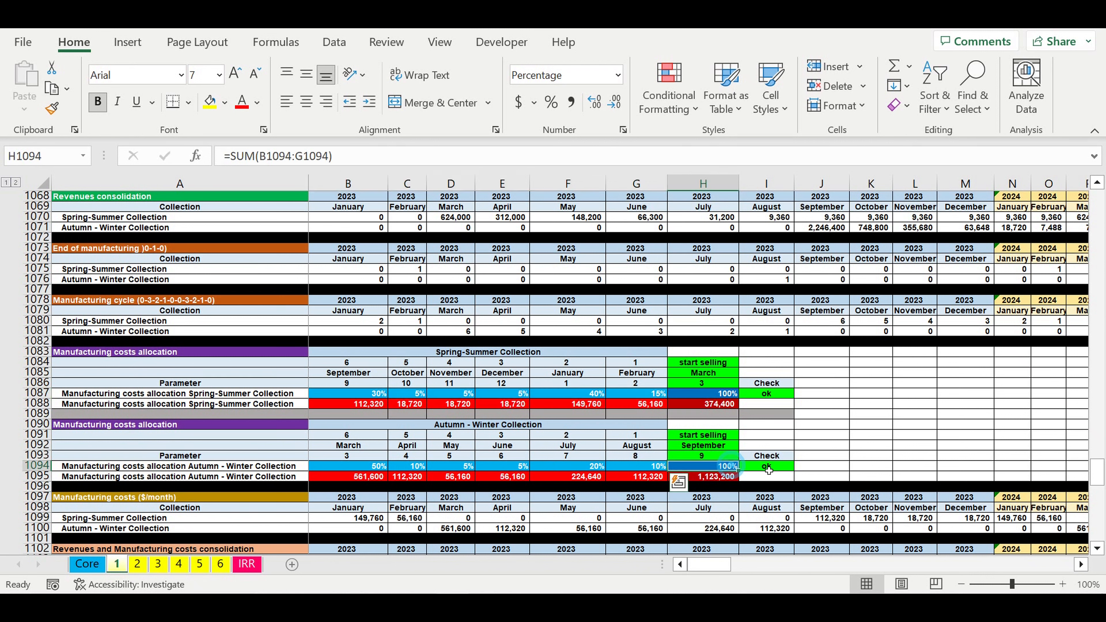
drag(725, 438, 723, 467)
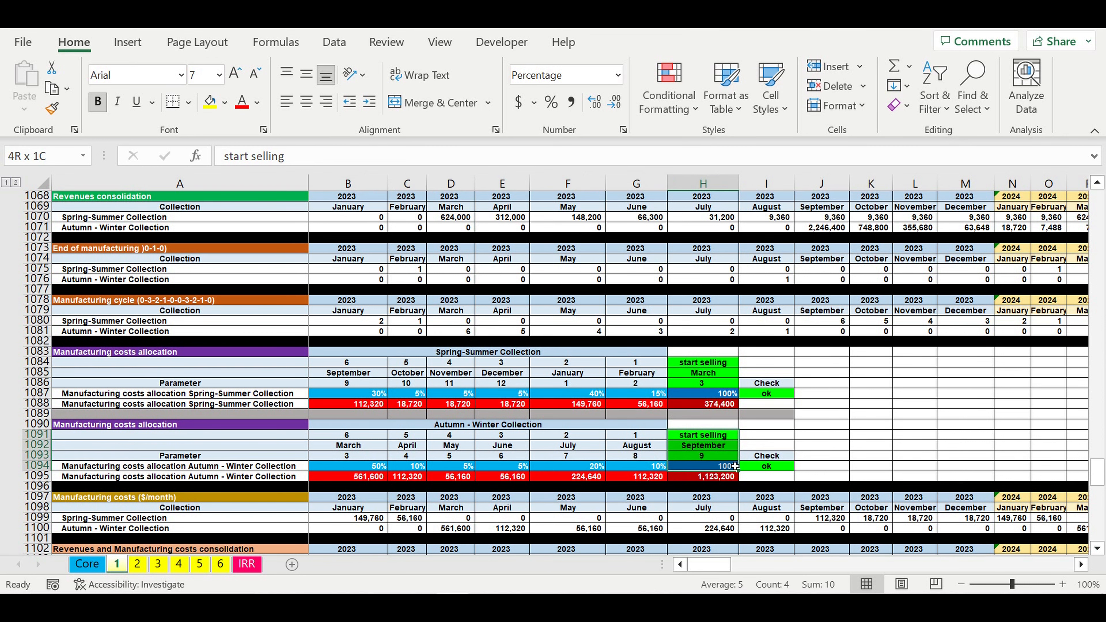
Step: Review the Fixed costs table's item names, monthly amounts, ON/OFF switches and local and global coefficients
scroll(804, 424, down, 9)
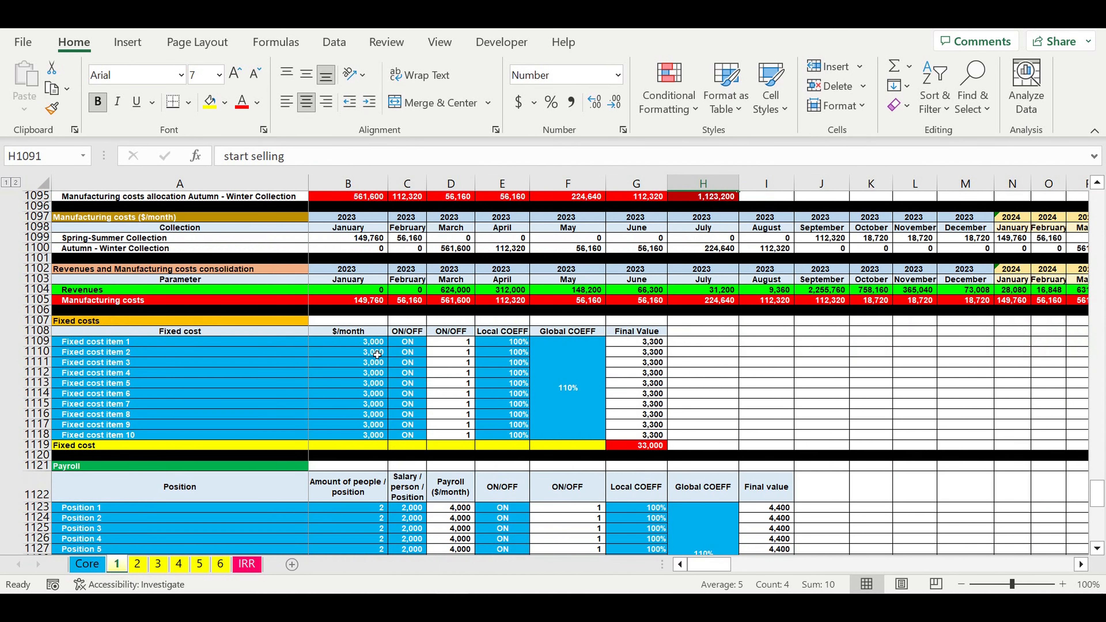
click(69, 324)
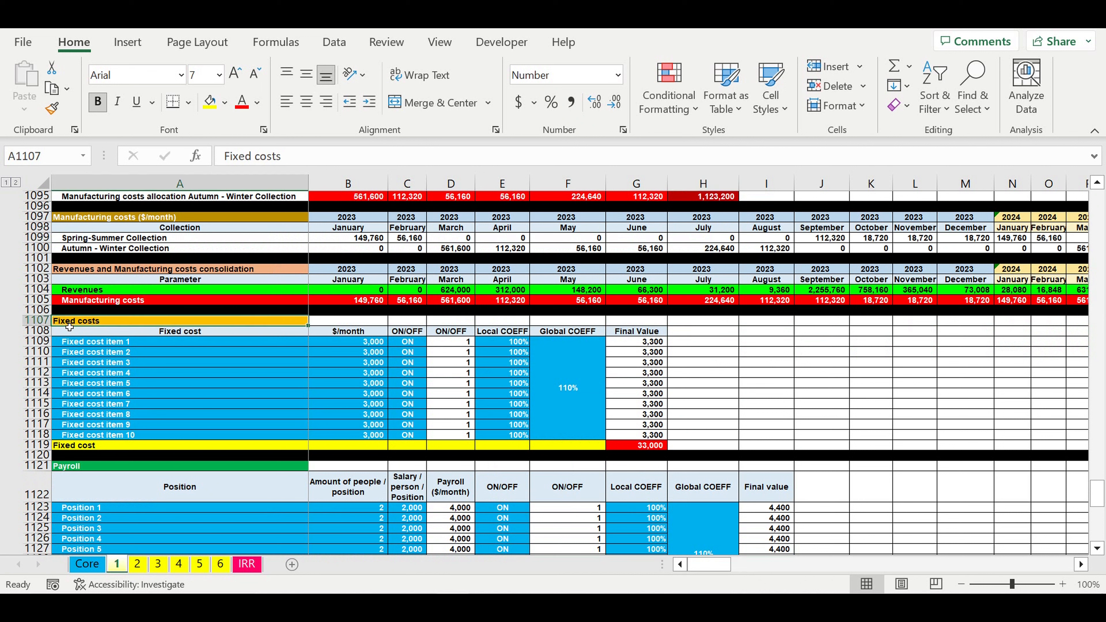
drag(103, 346, 202, 431)
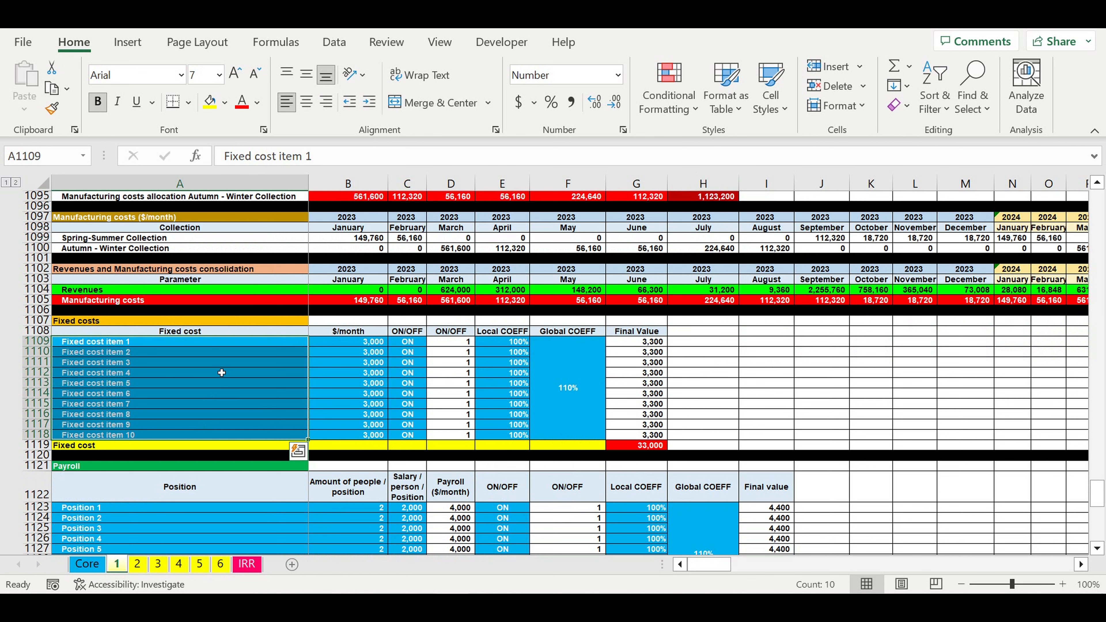
drag(366, 342, 363, 434)
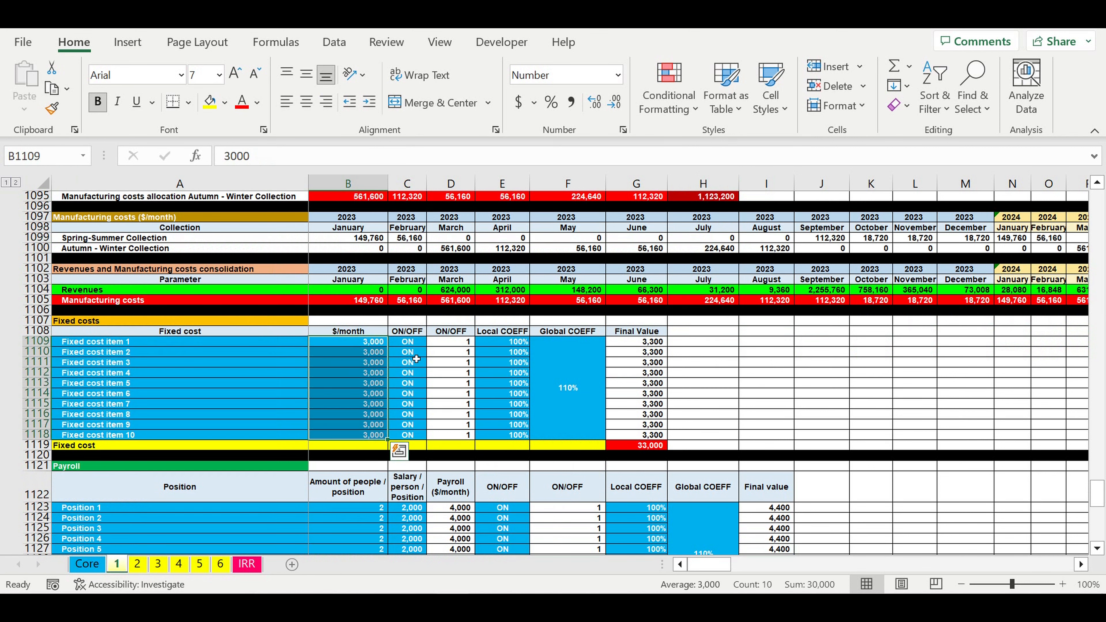
drag(407, 341, 408, 435)
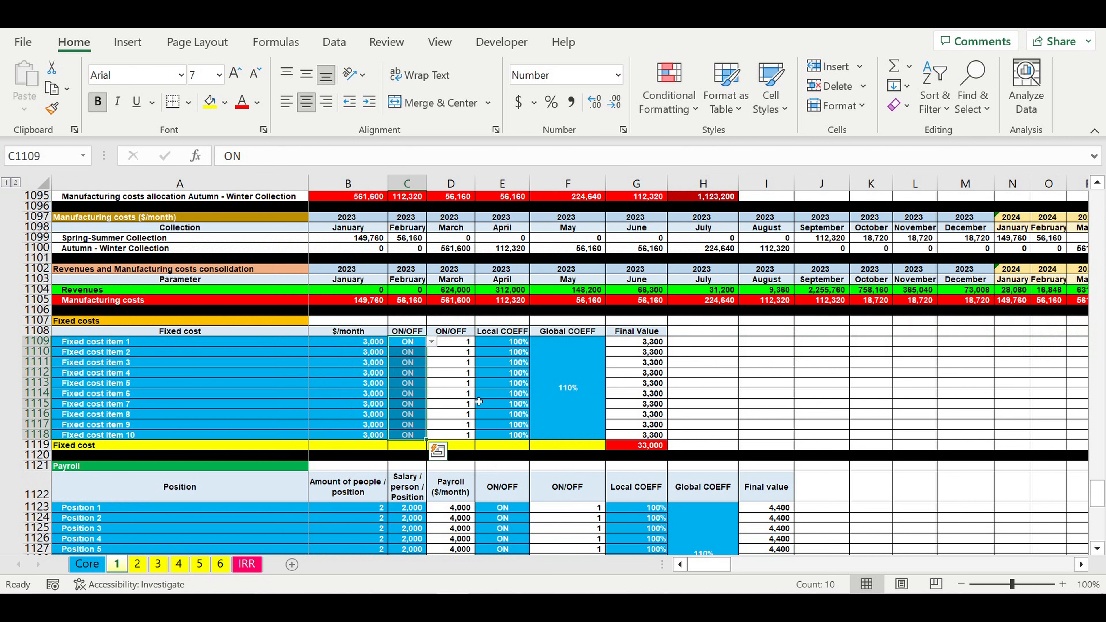
drag(577, 386, 501, 385)
click(172, 376)
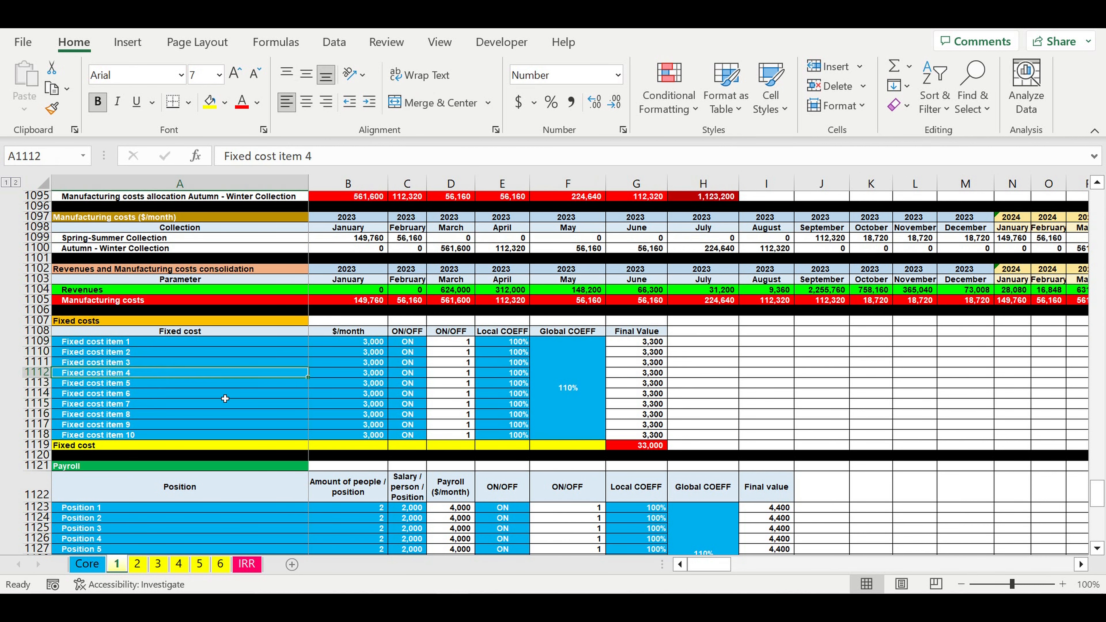
Step: Review the Payroll table's positions, headcount, salary per person, ON/OFF switches and local and global coefficients
scroll(223, 362, down, 4)
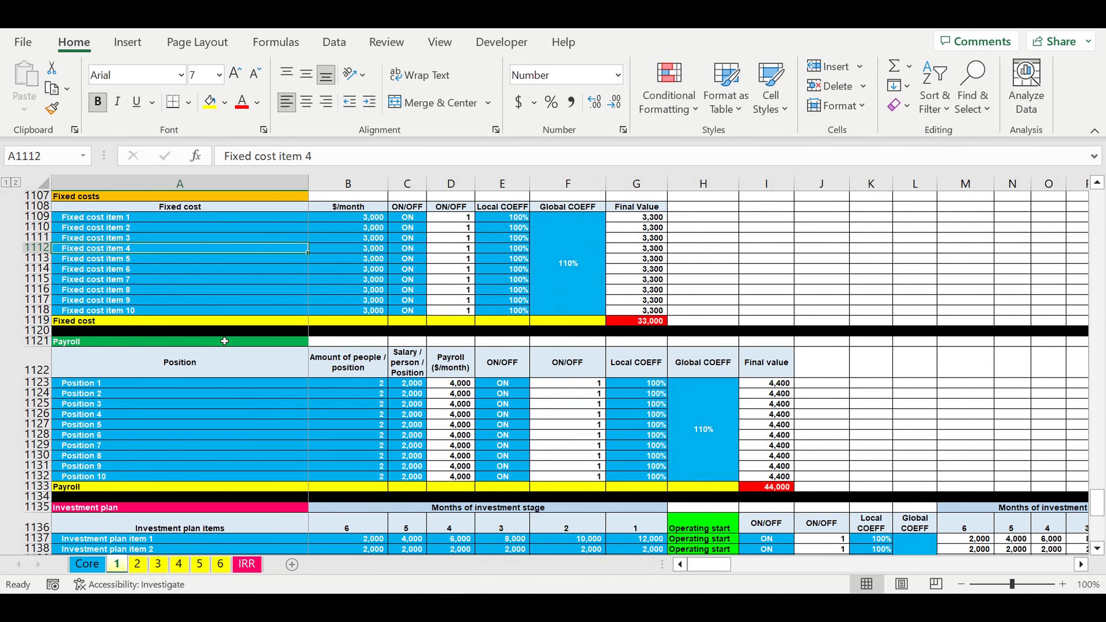
drag(224, 346, 697, 478)
drag(224, 394, 224, 465)
drag(374, 389, 365, 464)
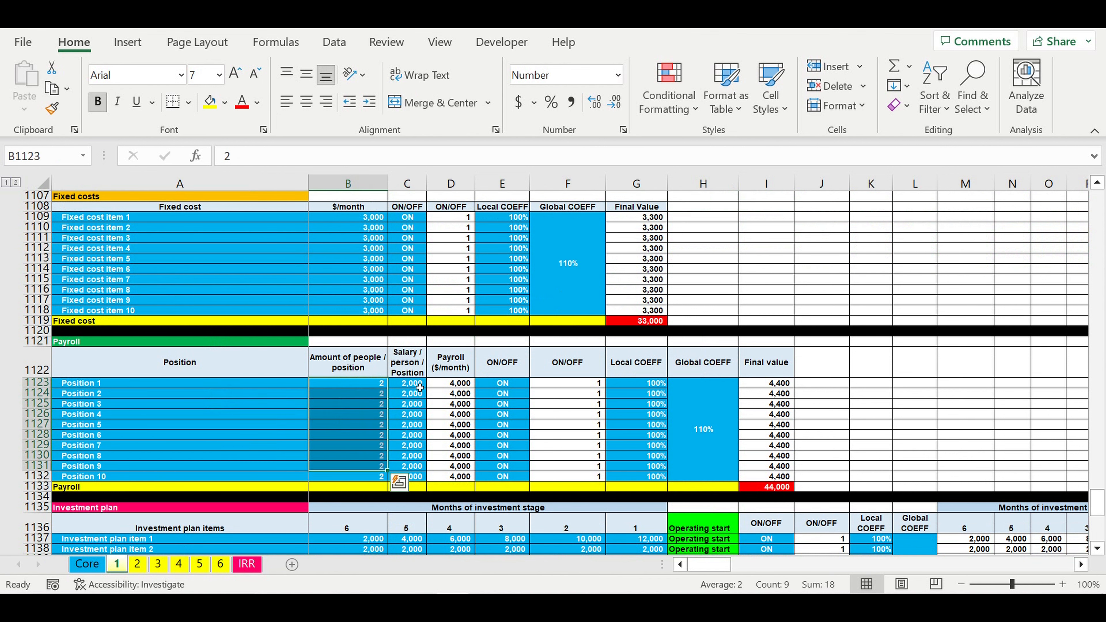
drag(419, 388, 414, 481)
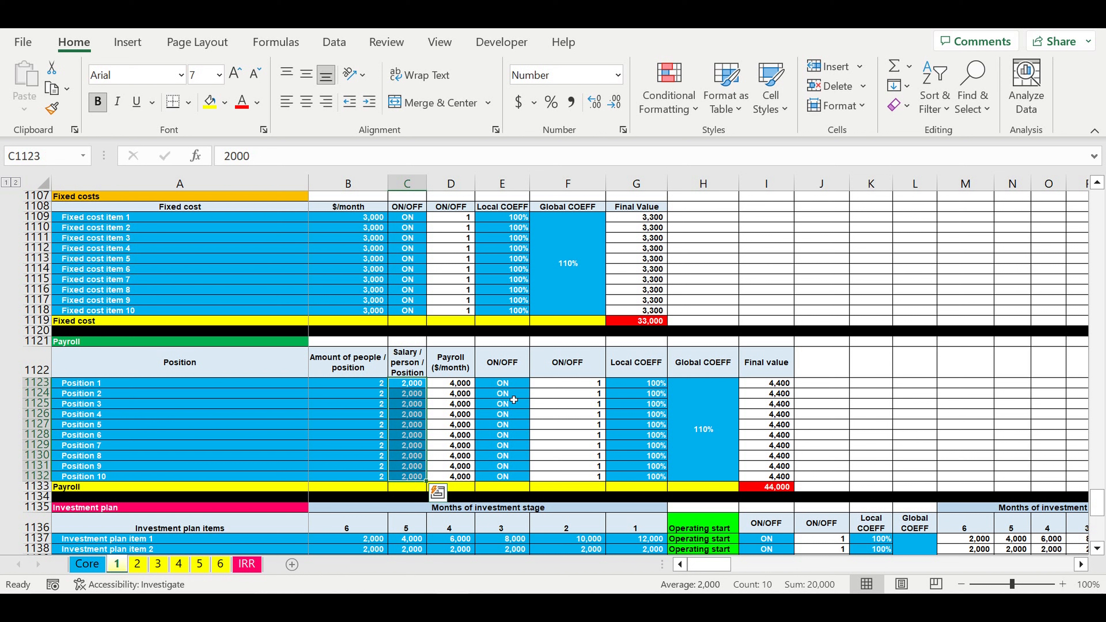
drag(513, 386, 519, 485)
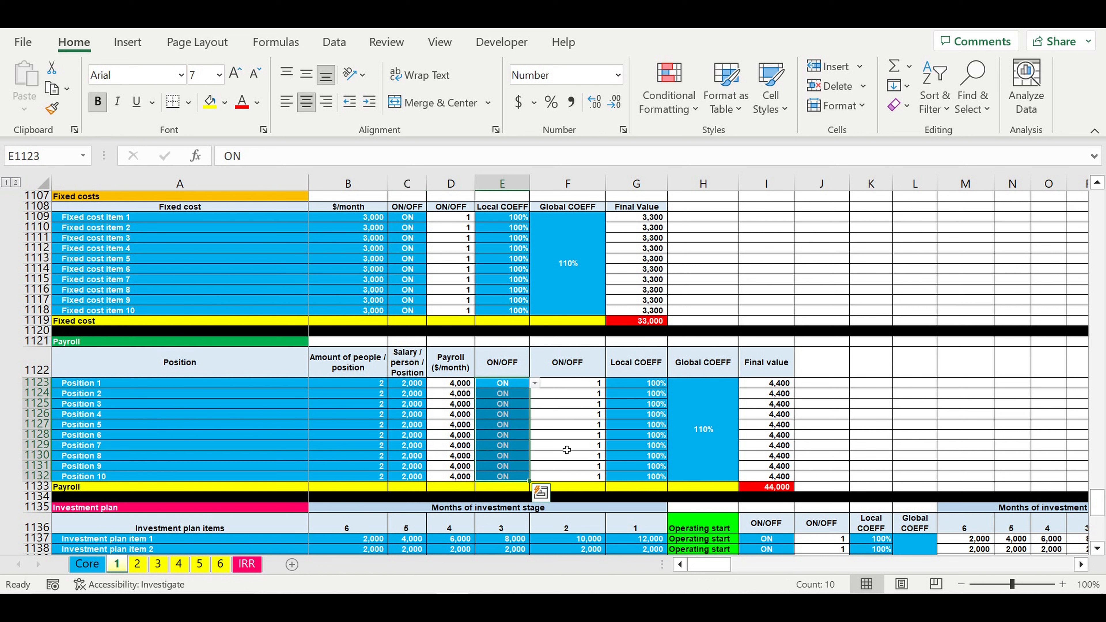
drag(717, 421, 653, 424)
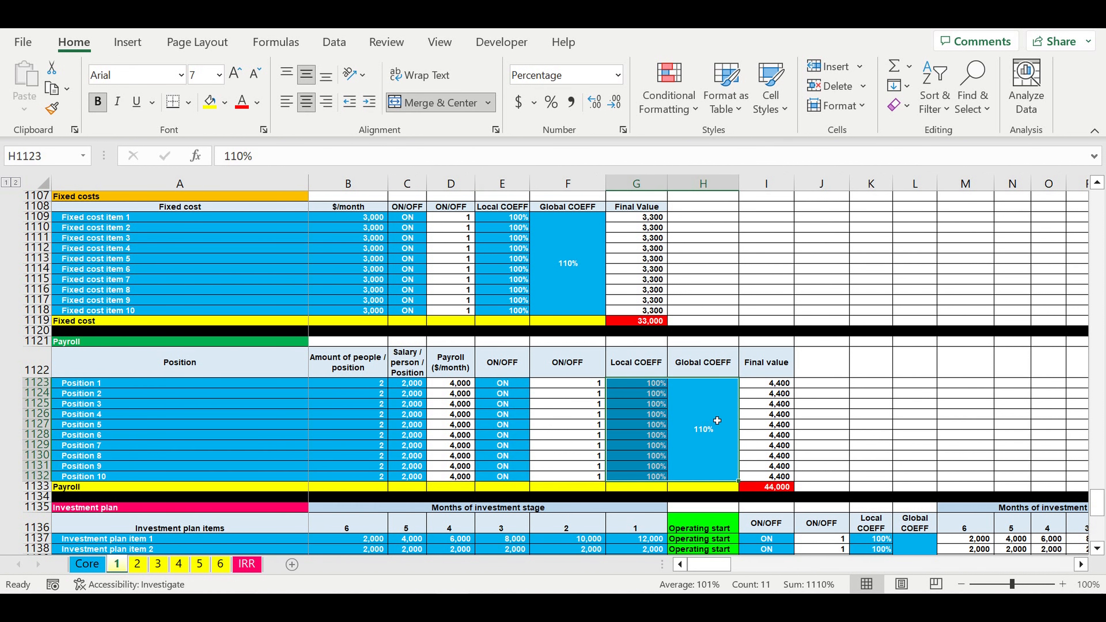
Step: Review the Investment plan's item names, the Months of investment stage columns and the Operating start column
scroll(613, 446, down, 8)
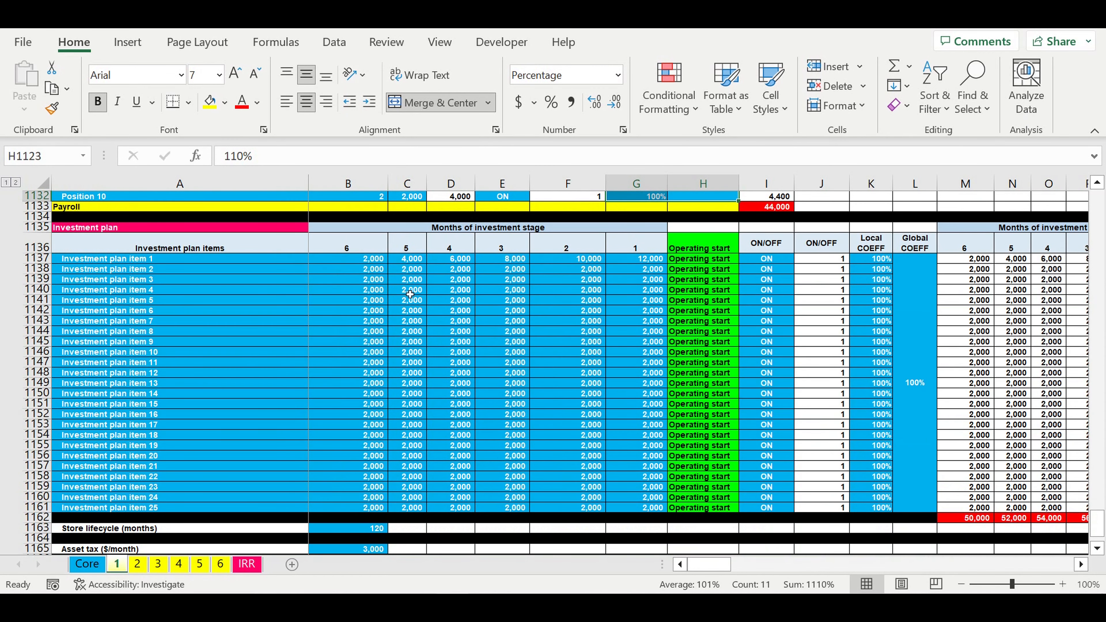
drag(142, 261, 130, 510)
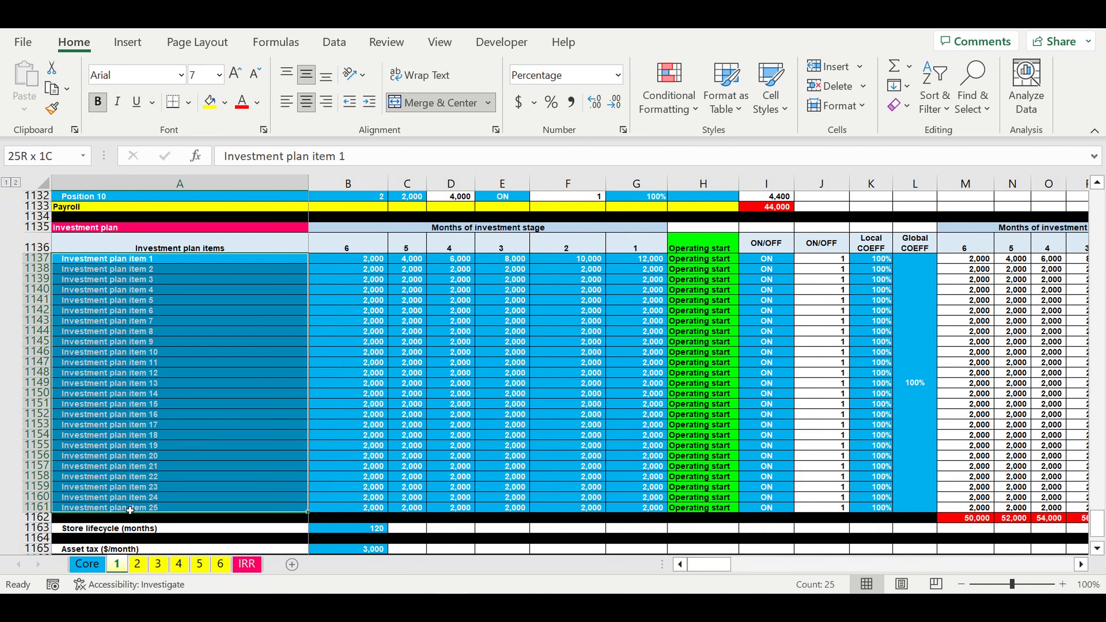
drag(711, 249, 706, 515)
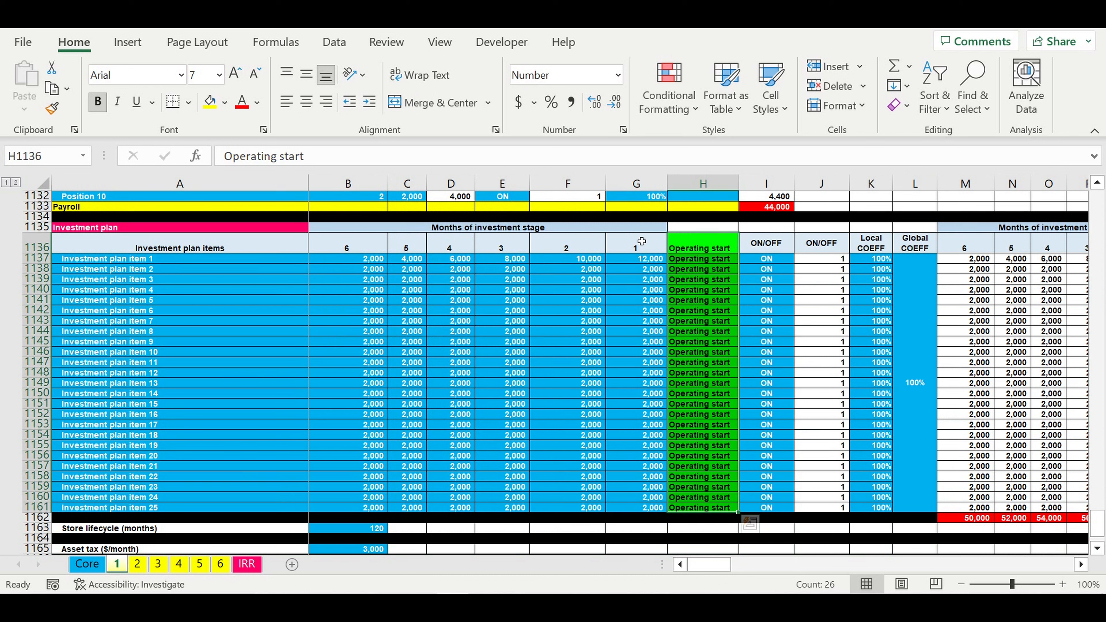
drag(661, 263, 360, 448)
drag(370, 513, 370, 507)
click(712, 271)
key(shift+Down)
key(shift+Down)
key(shift+Down)
key(shift+Down)
key(shift+Down)
key(shift+Down)
key(shift+Down)
key(shift+Down)
key(shift+Down)
key(shift+Down)
key(shift+Down)
key(shift+Down)
key(shift+Down)
key(shift+Down)
key(shift+Down)
key(shift+Down)
key(shift+Down)
key(shift+Down)
key(shift+Down)
key(shift+Down)
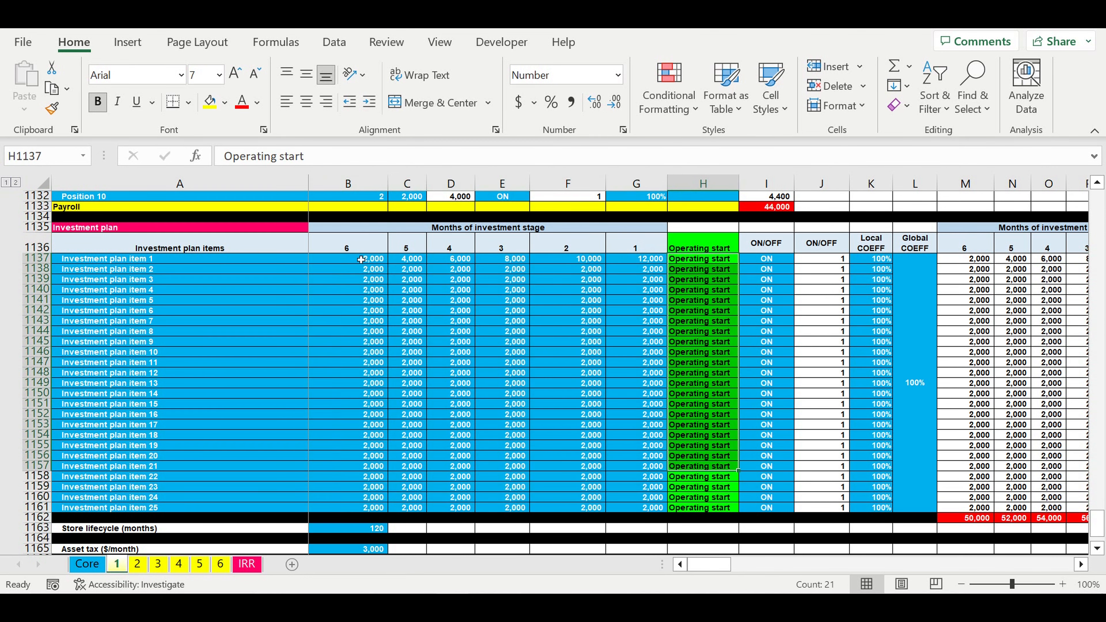
Step: Inspect the Investment plan items' amounts for the six investment months, their ON/OFF switches, and local and global coefficients
drag(361, 260, 637, 510)
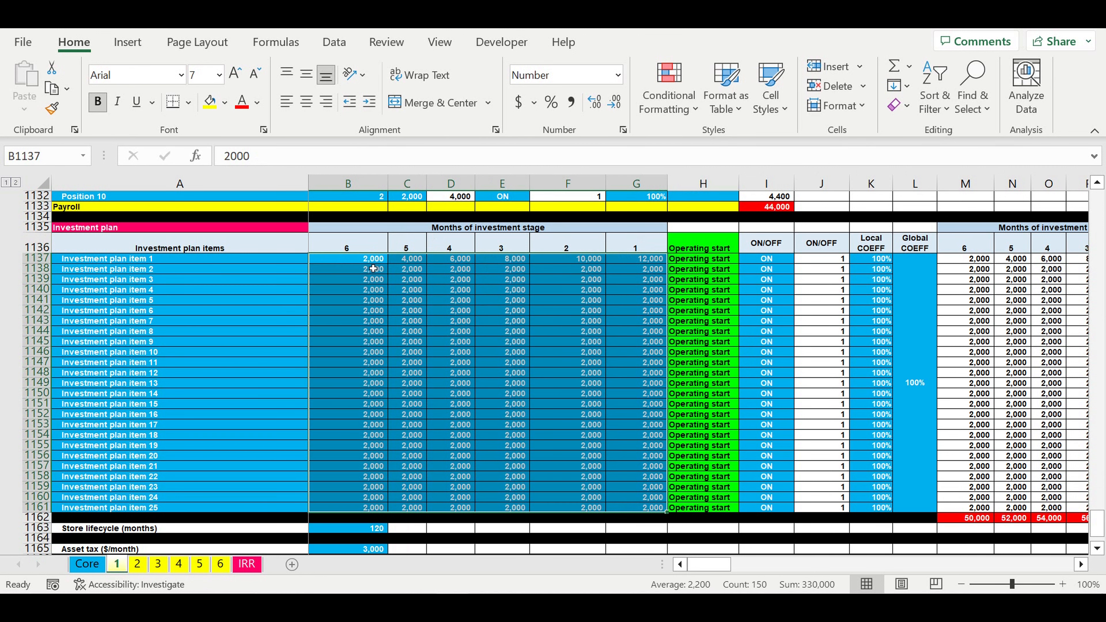
drag(368, 260, 654, 508)
drag(147, 260, 166, 509)
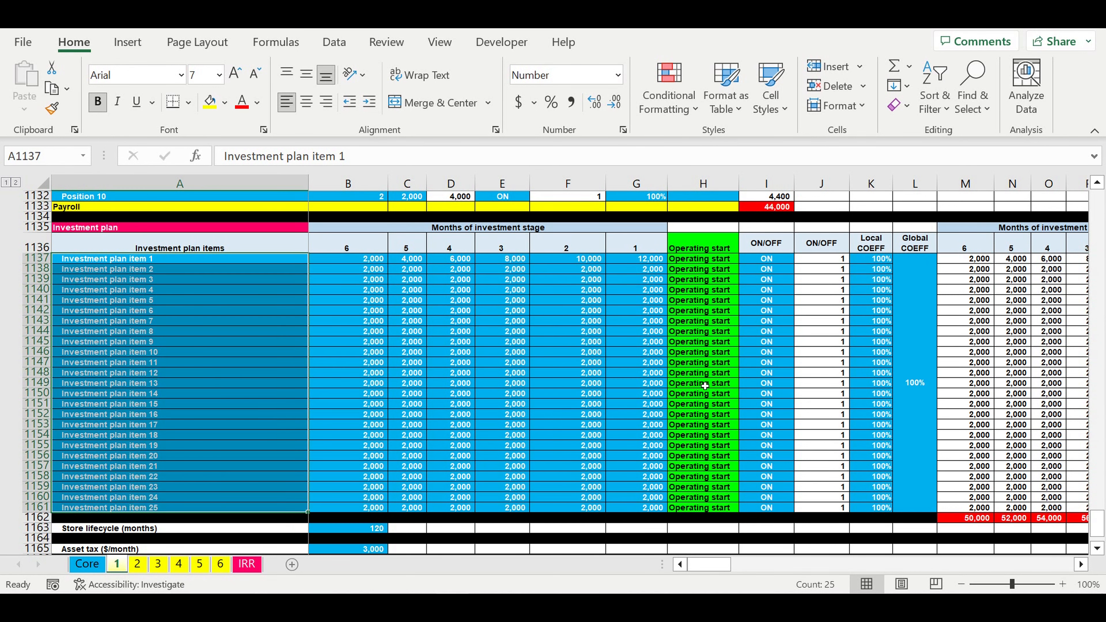
drag(766, 259, 771, 509)
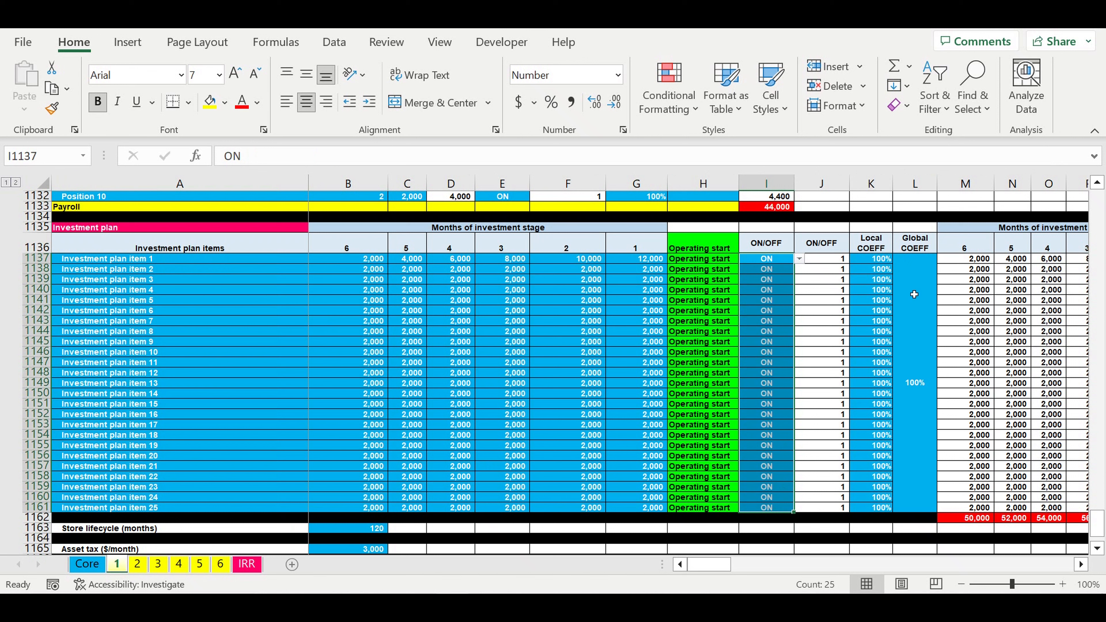
drag(919, 312, 890, 310)
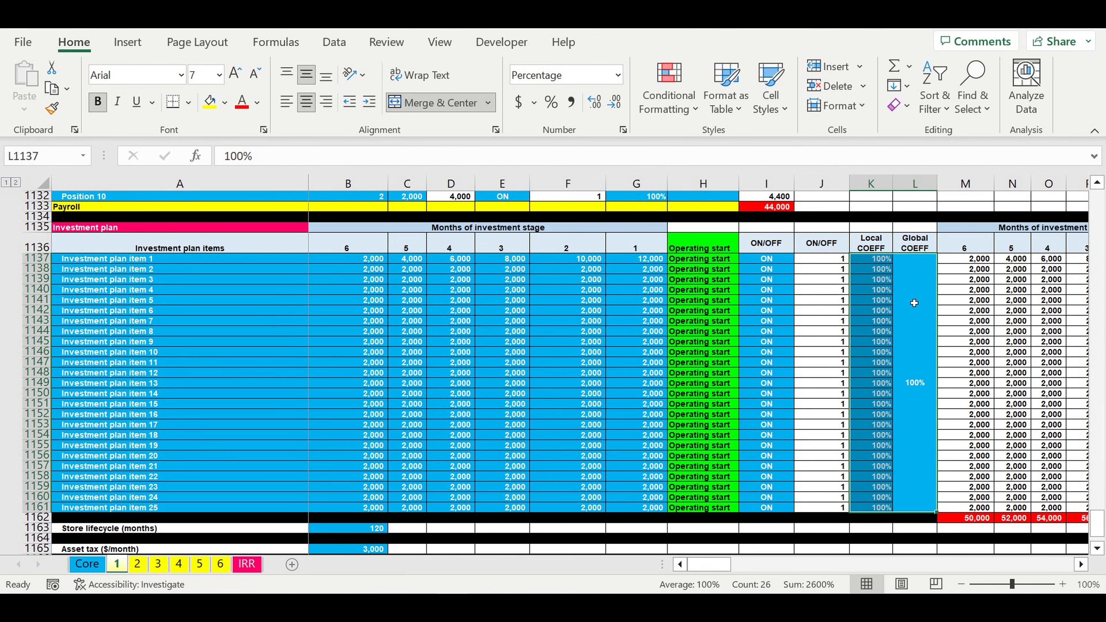
Step: Check the Store lifecycle (months) and Asset tax ($/month) inputs below the Investment plan
scroll(688, 383, down, 5)
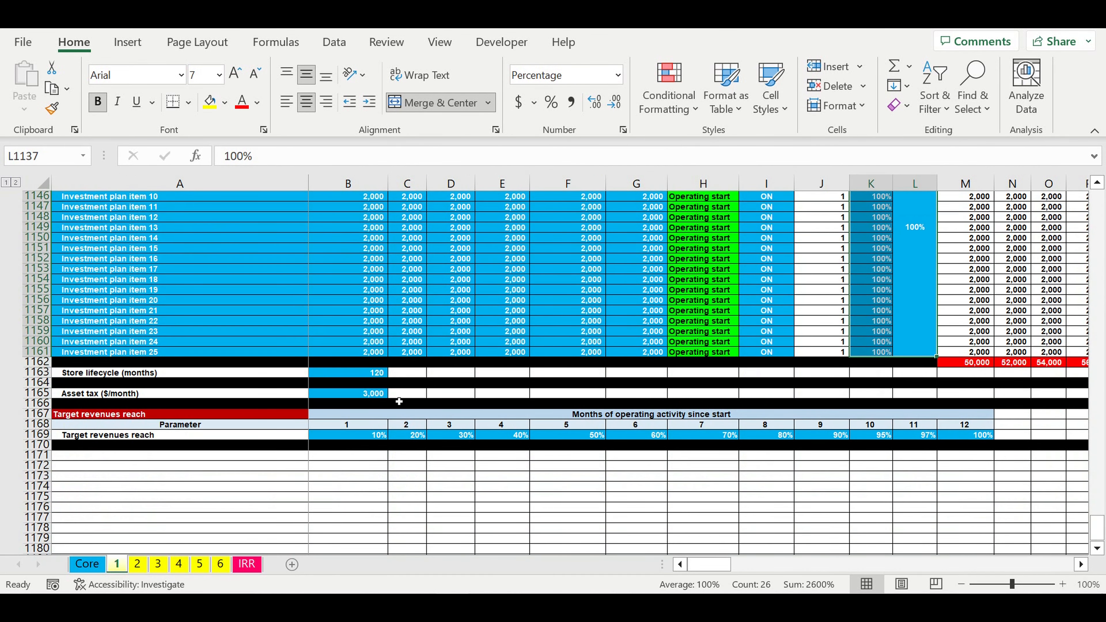
click(347, 377)
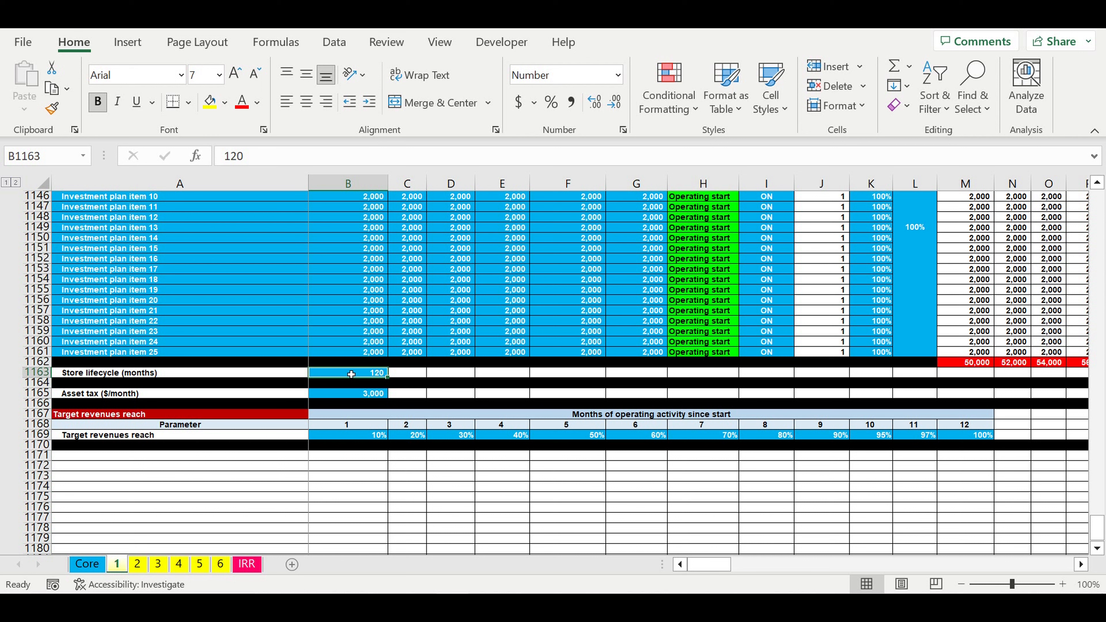
click(360, 394)
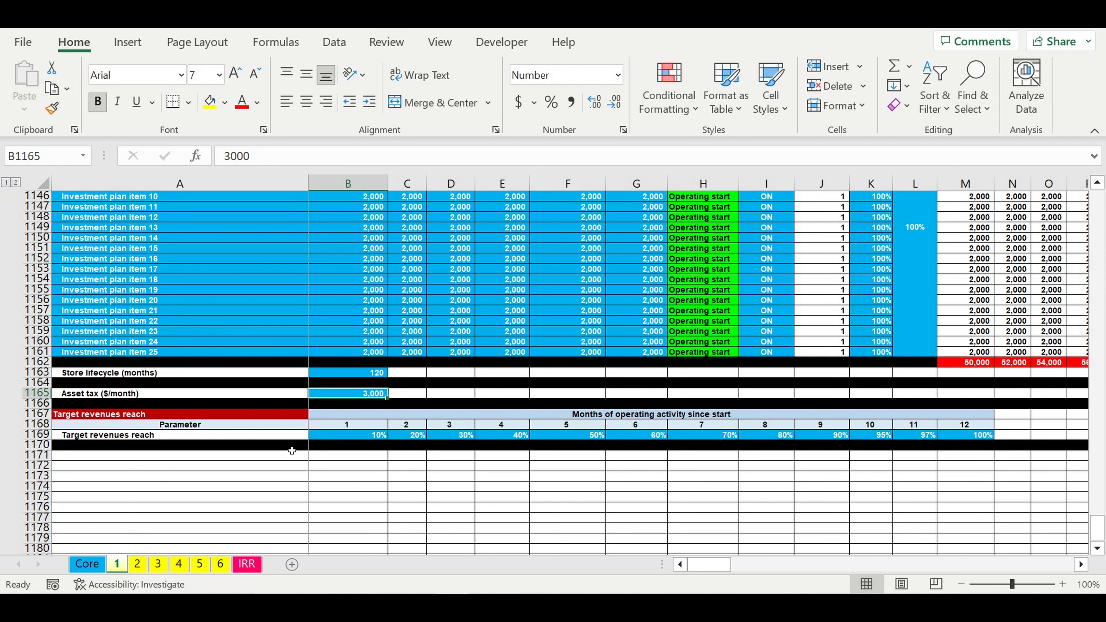
Step: Examine the Target revenues reach percentages across the 12 months of operating activity since start
drag(341, 436, 949, 438)
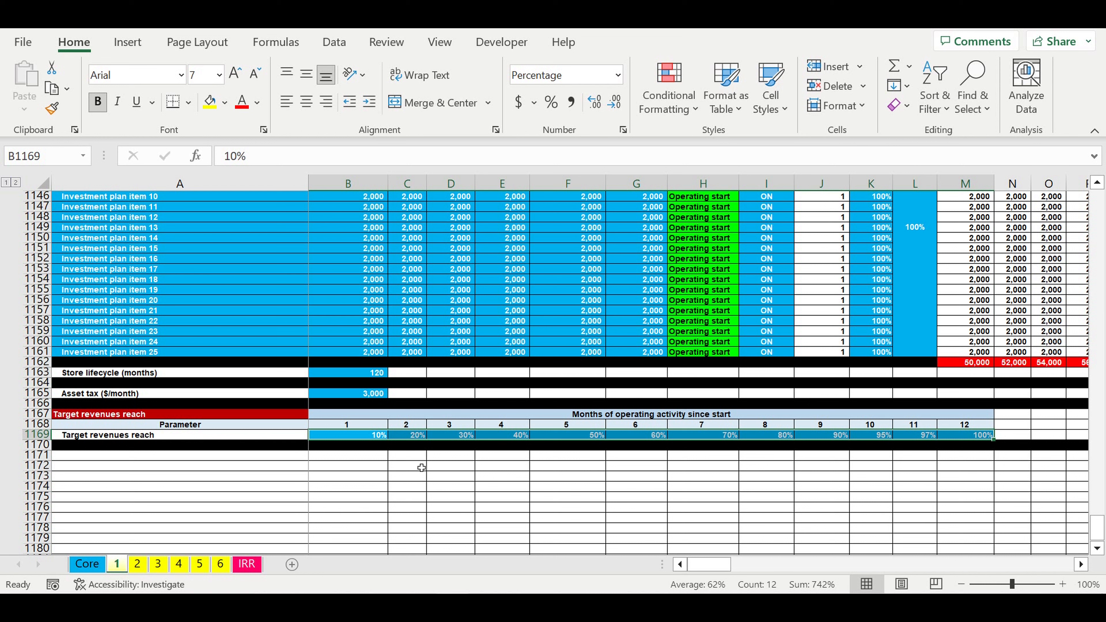
click(383, 476)
click(370, 437)
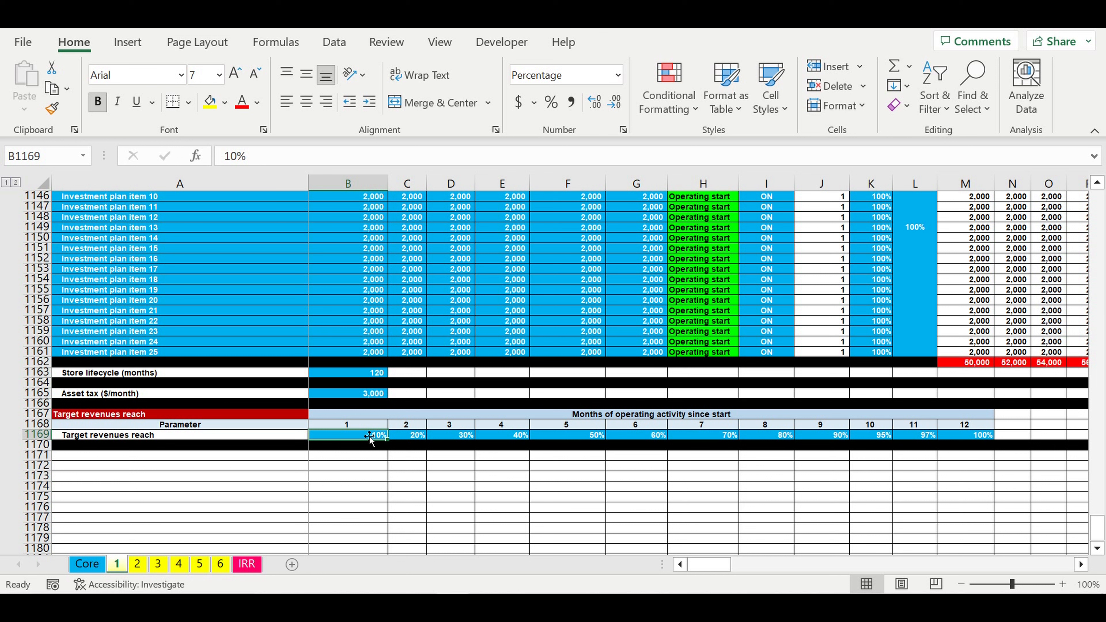
click(356, 438)
drag(356, 438, 957, 438)
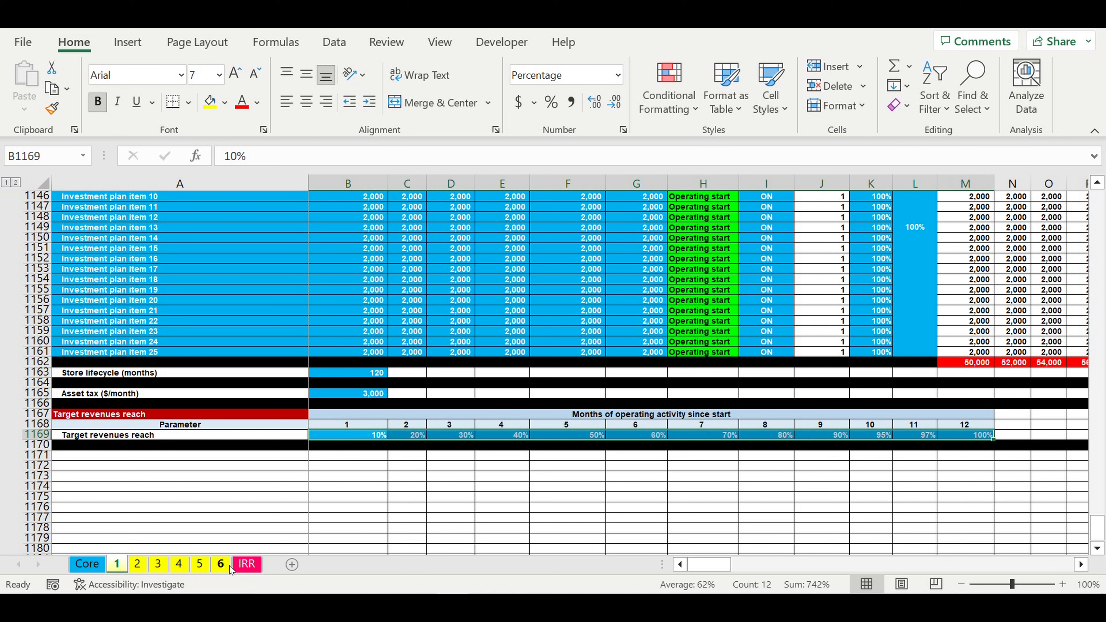
Step: Go to the Core sheet and check the chain start year above the payback periods chart
click(85, 564)
click(919, 269)
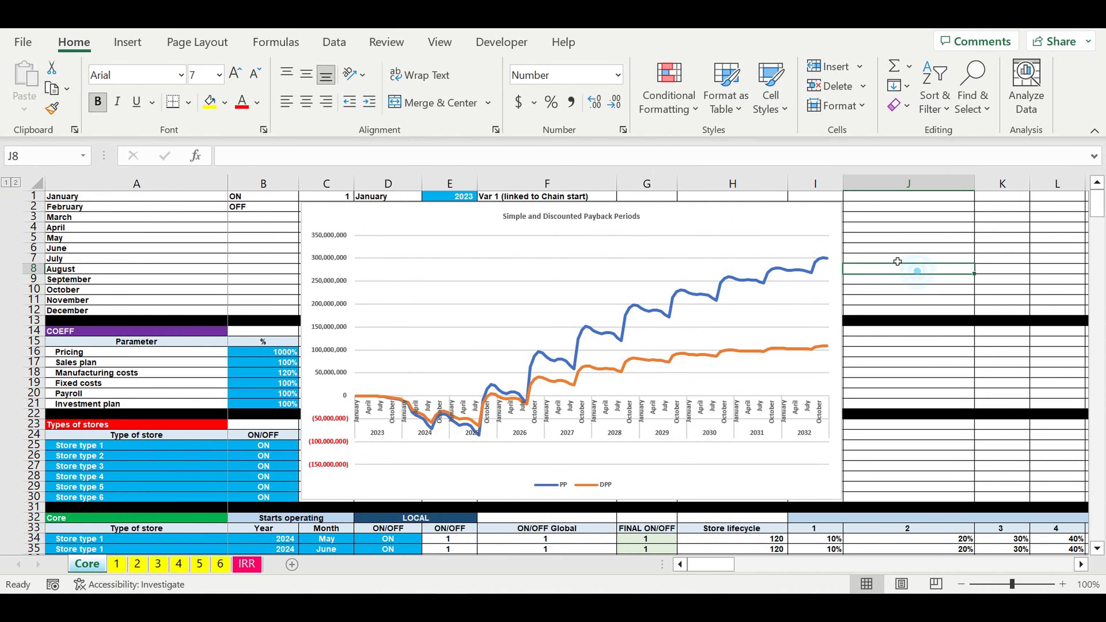
click(460, 197)
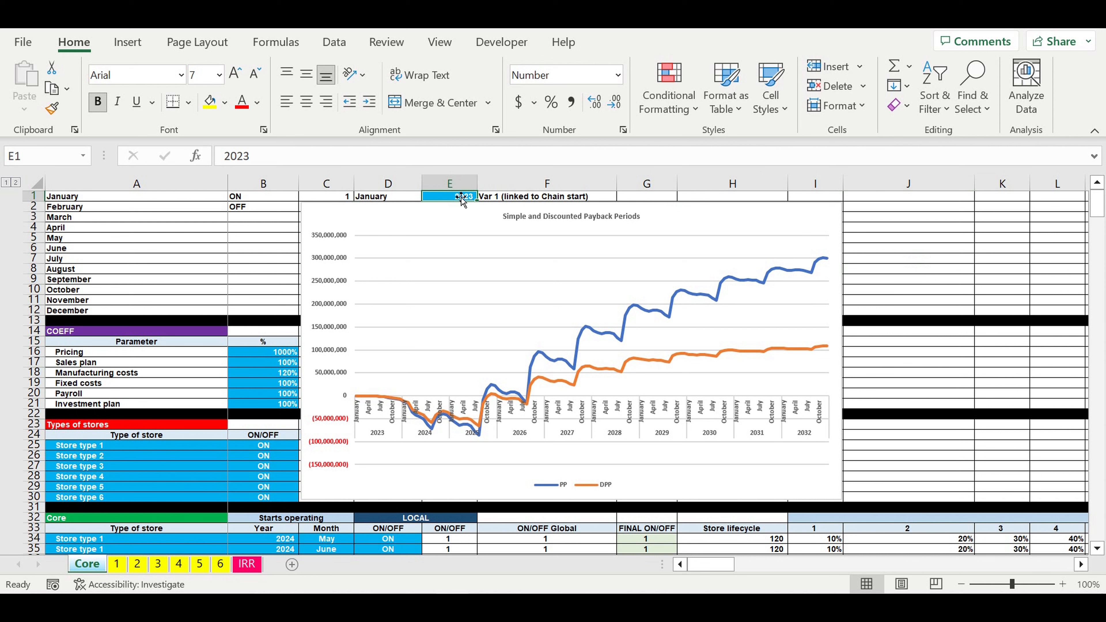
Step: Review the global COEFF percentages for pricing, sales plan, manufacturing costs, fixed costs and payroll
drag(133, 357, 133, 404)
click(283, 352)
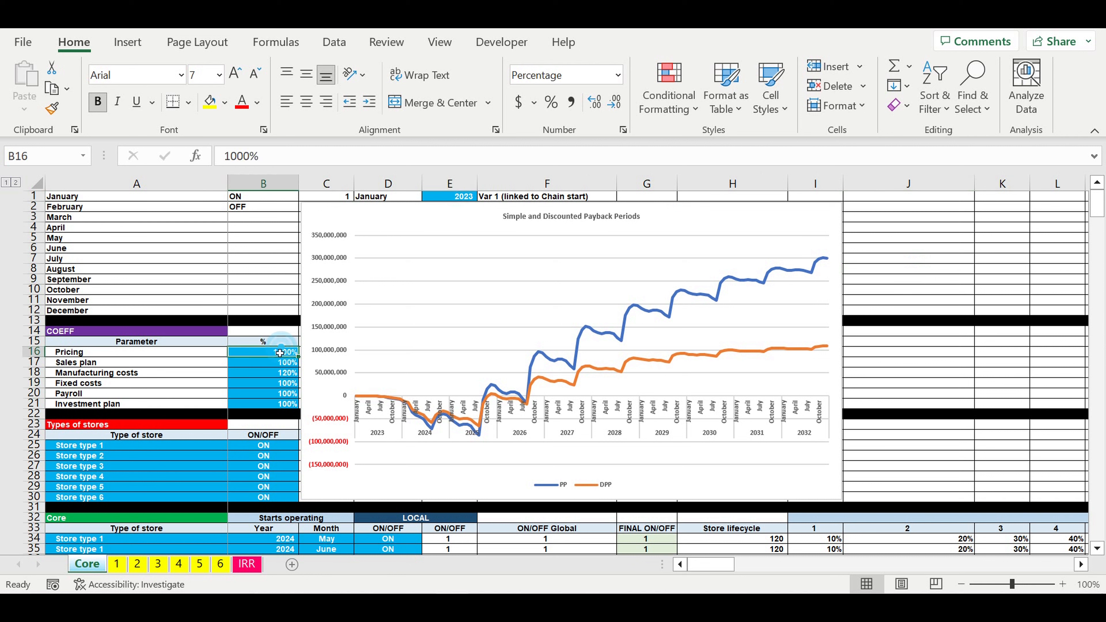
click(262, 365)
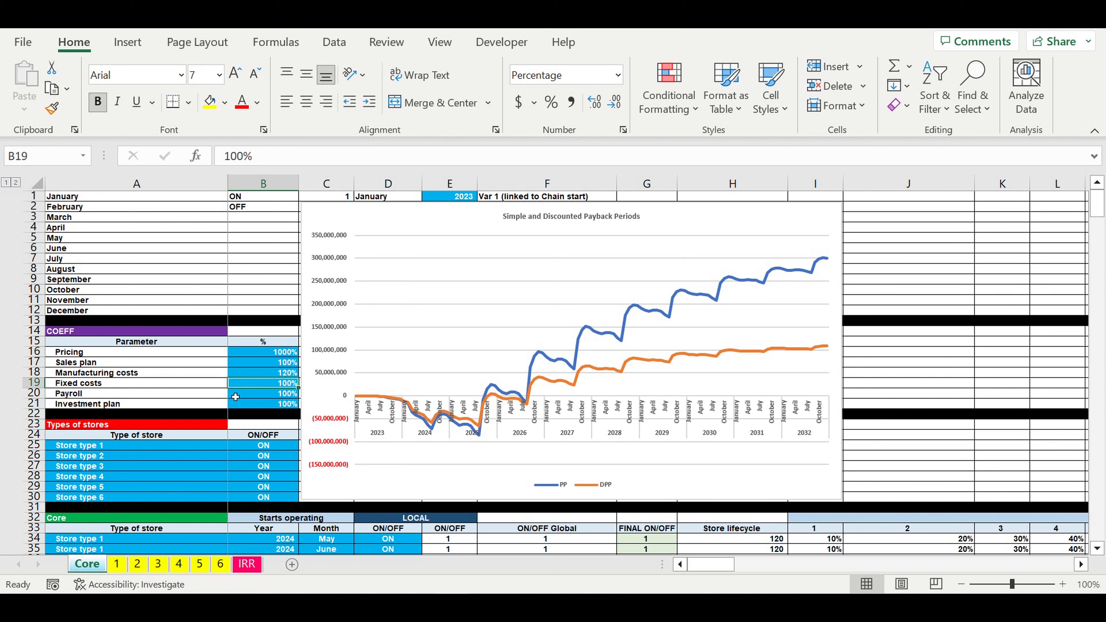
click(256, 394)
Step: Set the global Investment plan coefficient to 400%
click(255, 407)
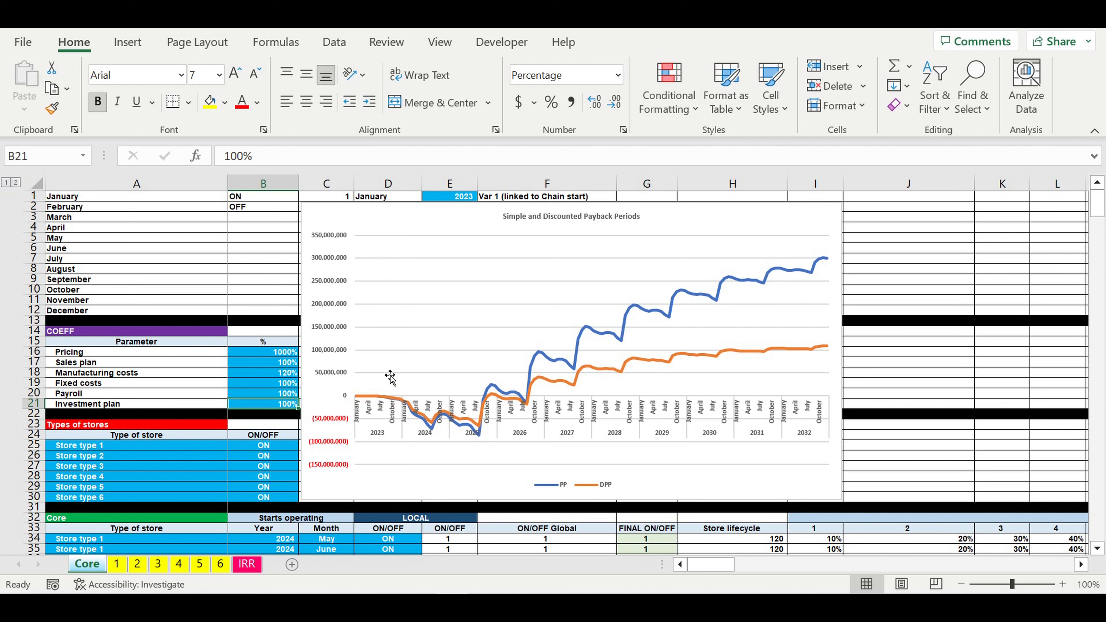
text(400)
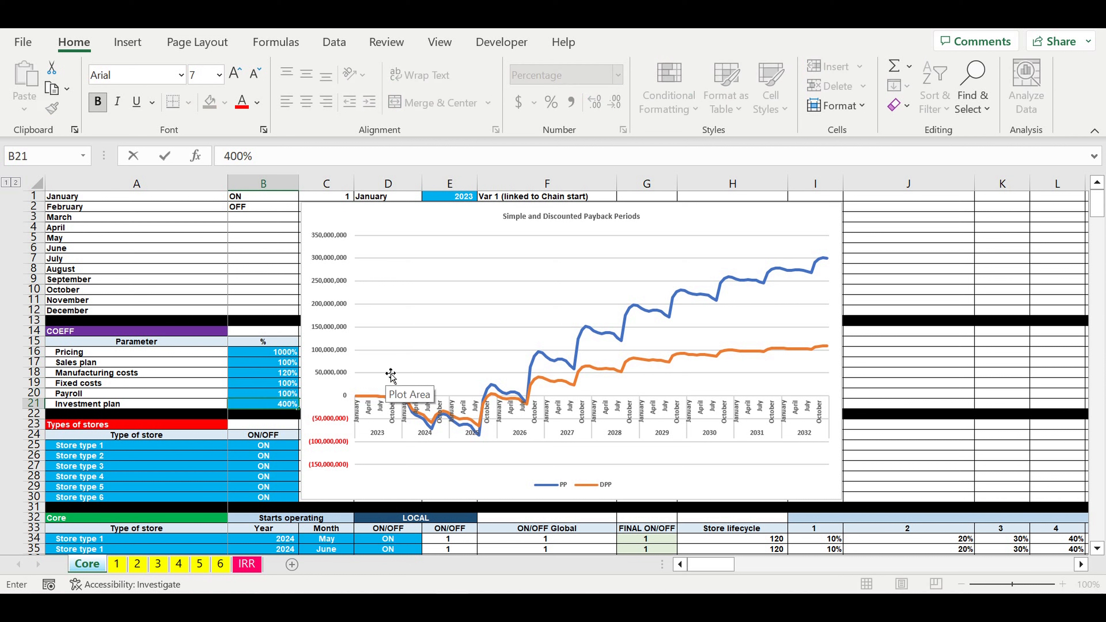
key(Return)
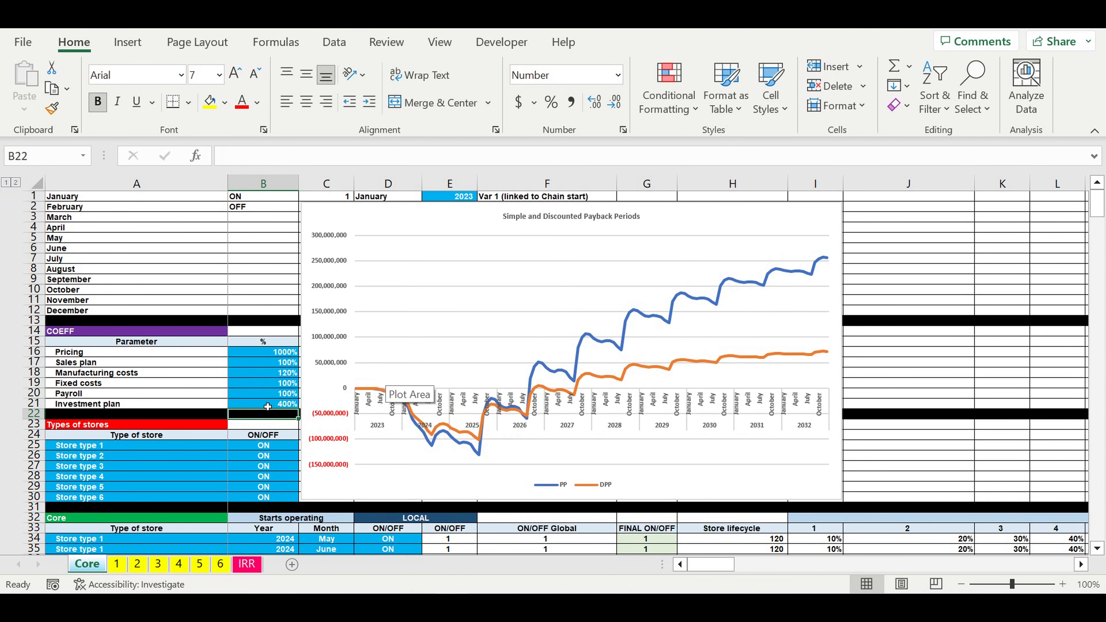
Step: Set the global Investment plan coefficient back to 100%
click(267, 406)
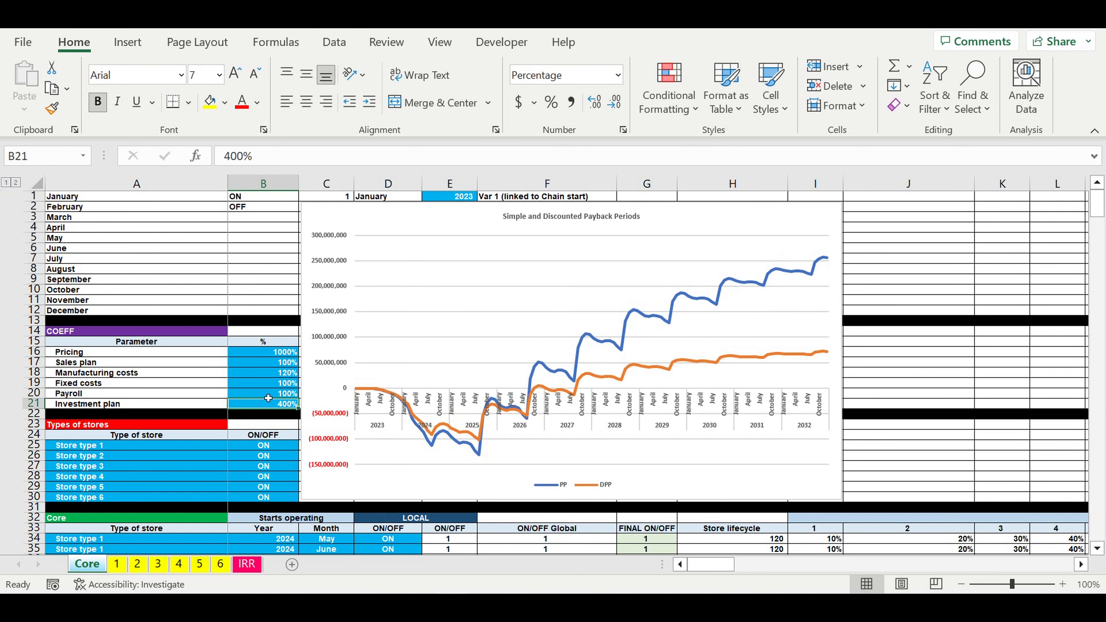
click(265, 408)
text(100)
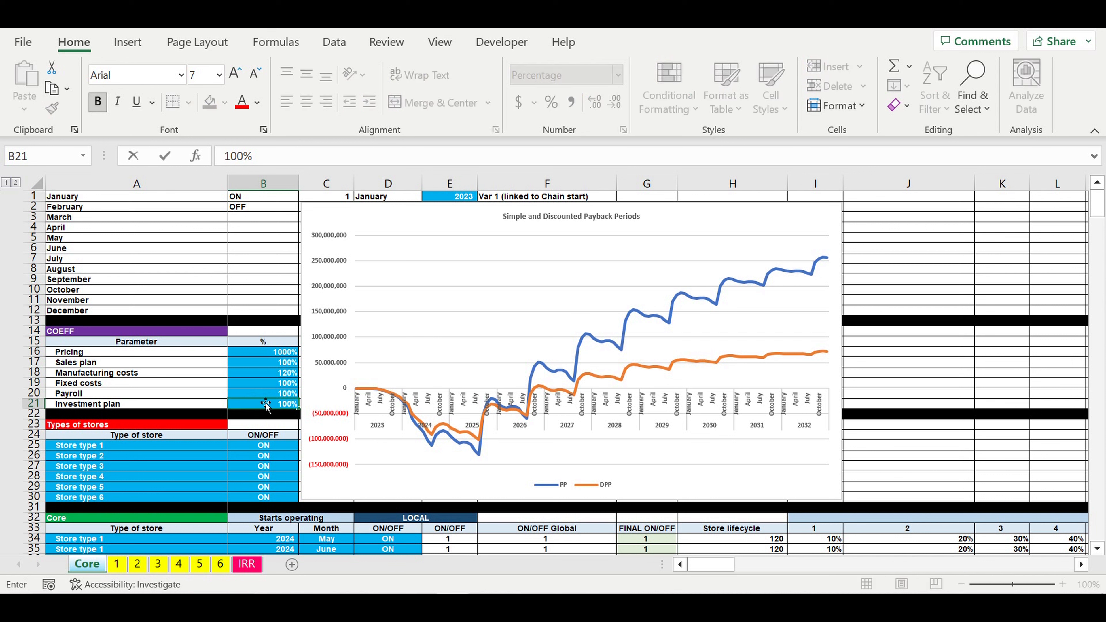
key(Return)
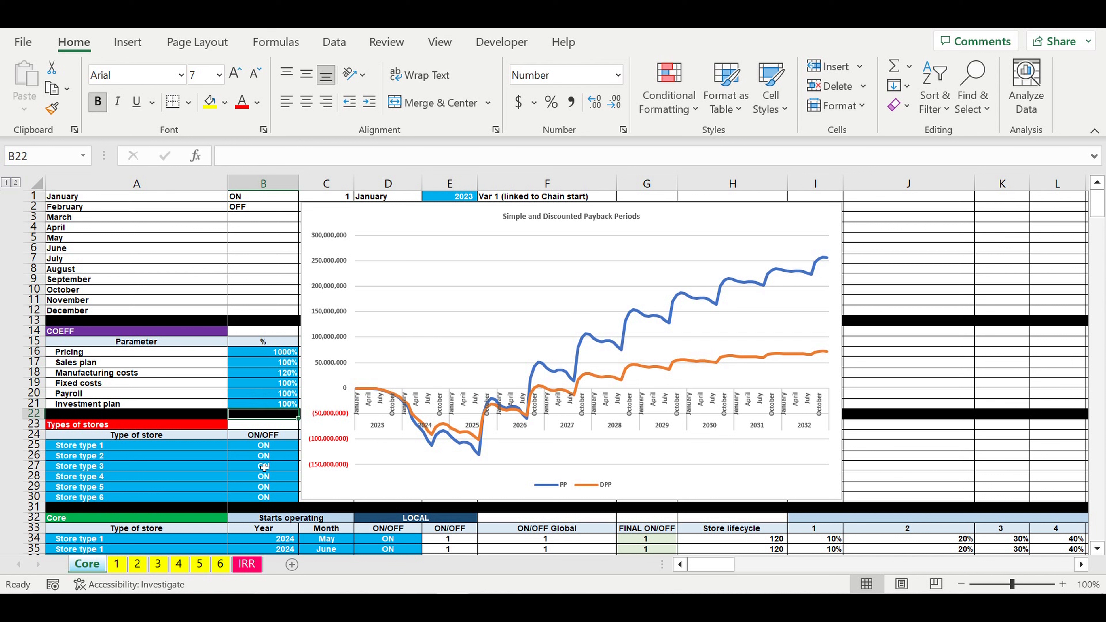
click(264, 465)
click(271, 405)
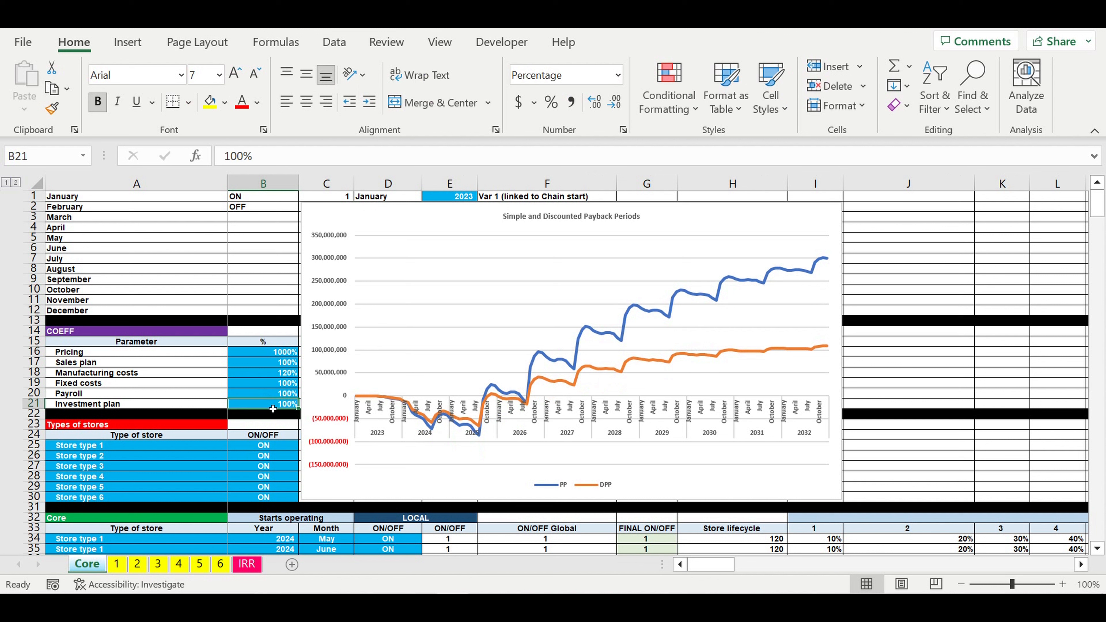
Step: Review the Types of stores list from Store type 1 to Store type 6 and its ON/OFF switches
drag(85, 449, 91, 505)
click(108, 450)
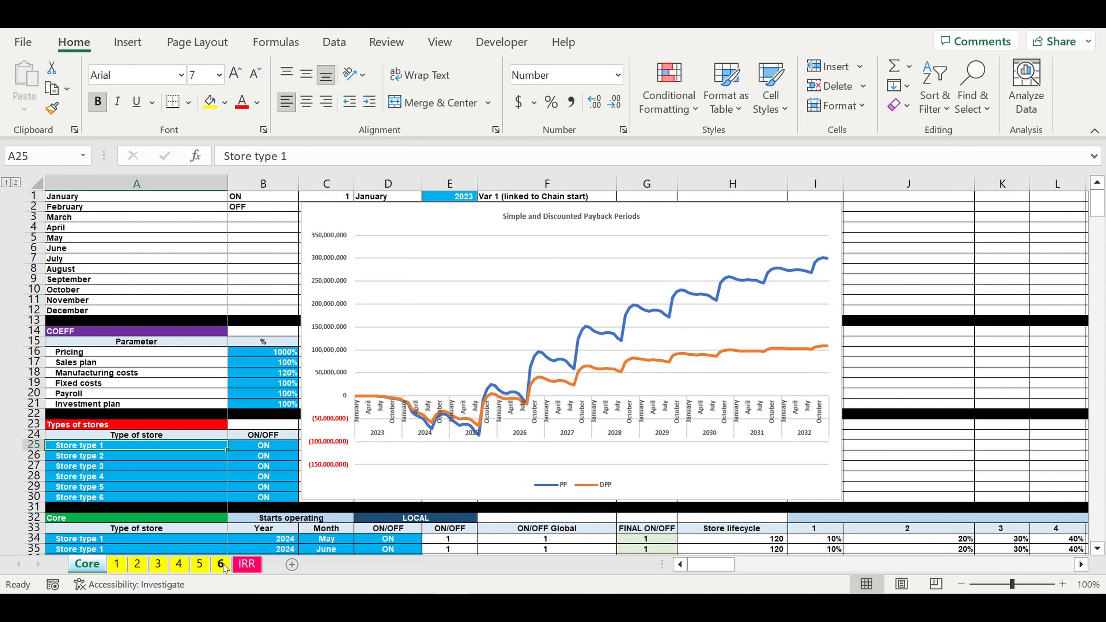
drag(279, 446, 263, 498)
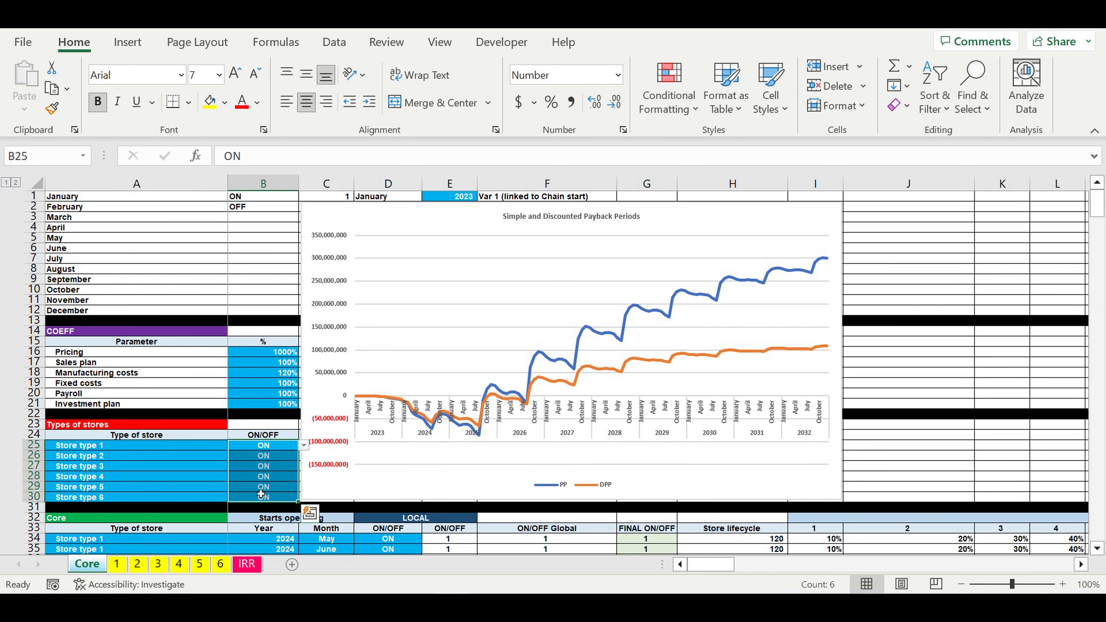
Step: Look through the Core table's list of individual stores by type, with their starting years and months
scroll(232, 414, down, 5)
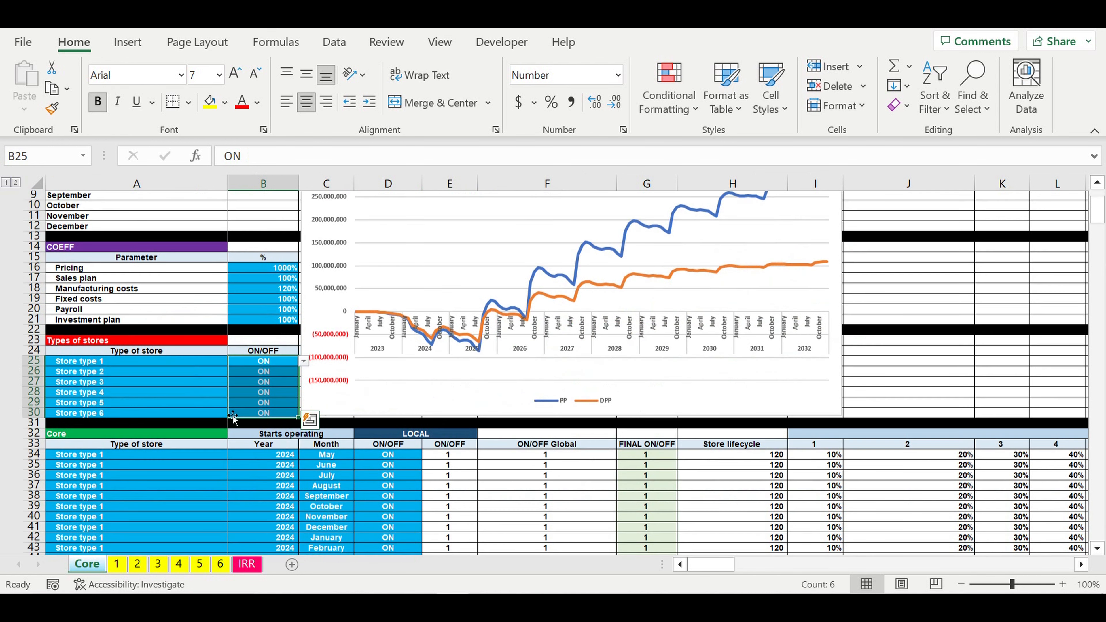
click(119, 387)
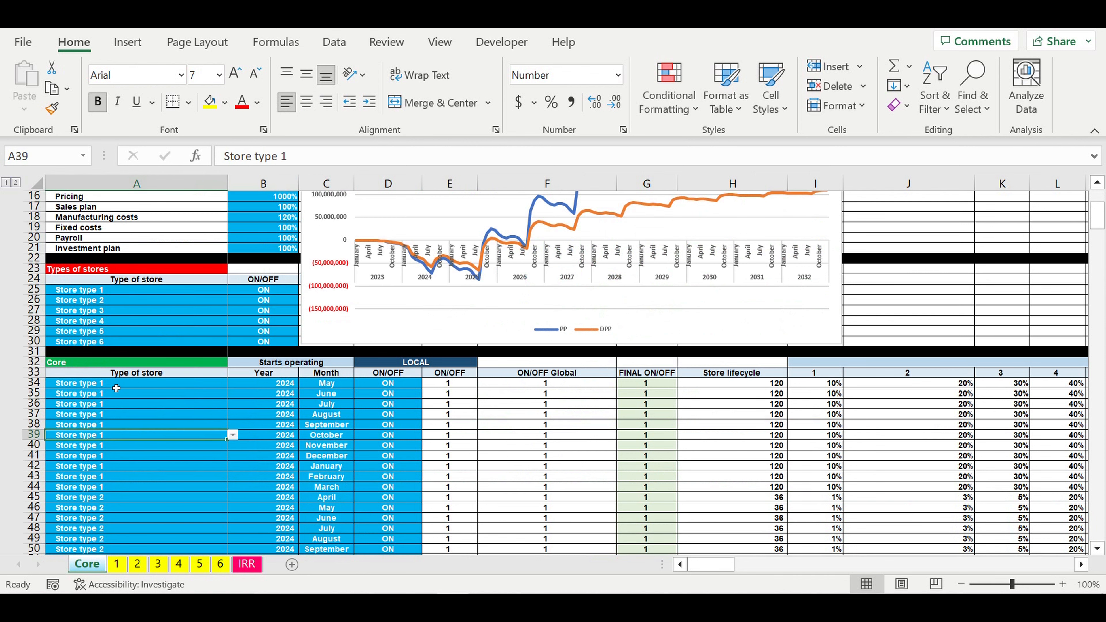
drag(119, 388, 366, 545)
click(141, 520)
drag(165, 269, 157, 498)
scroll(166, 431, up, 3)
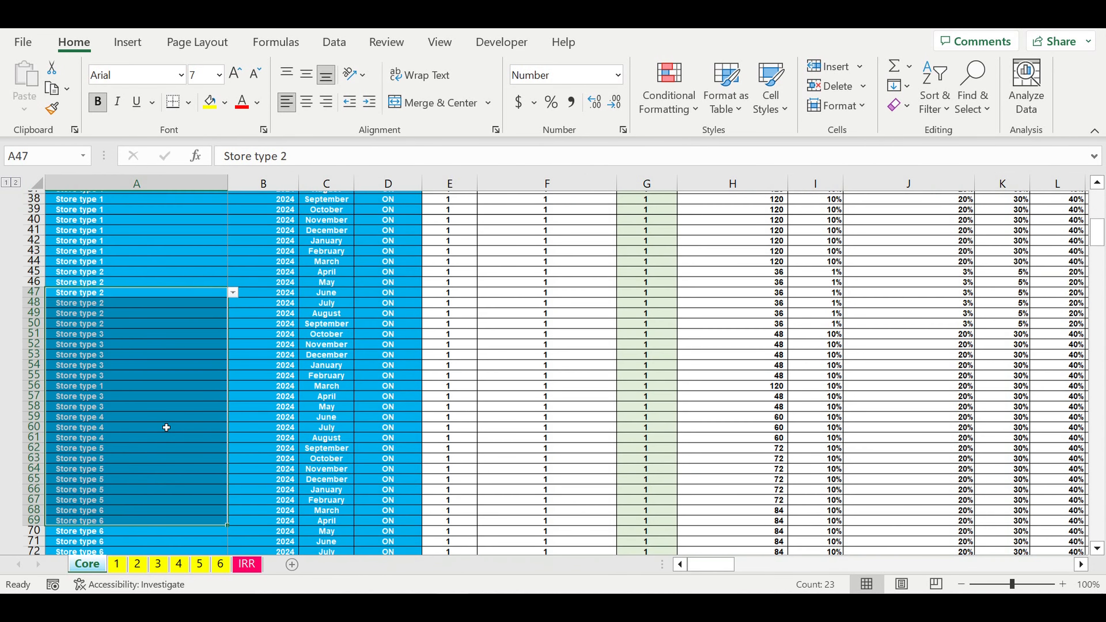
Step: View the store type options for the October 2024 store in the Core table, leaving the selection as it is
drag(138, 280, 138, 285)
click(138, 281)
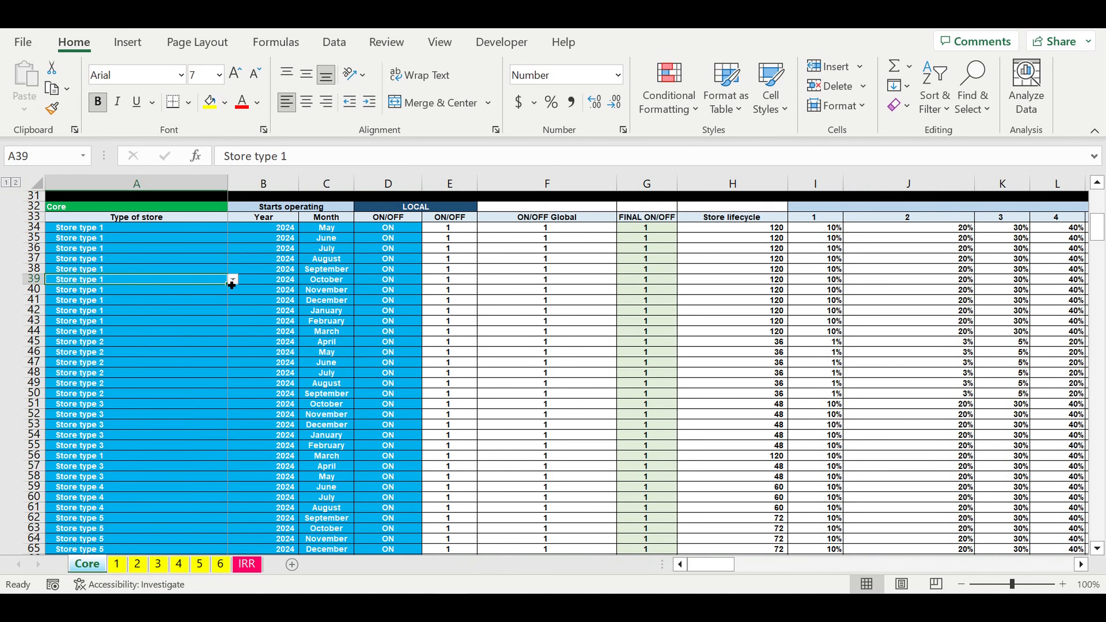
click(233, 280)
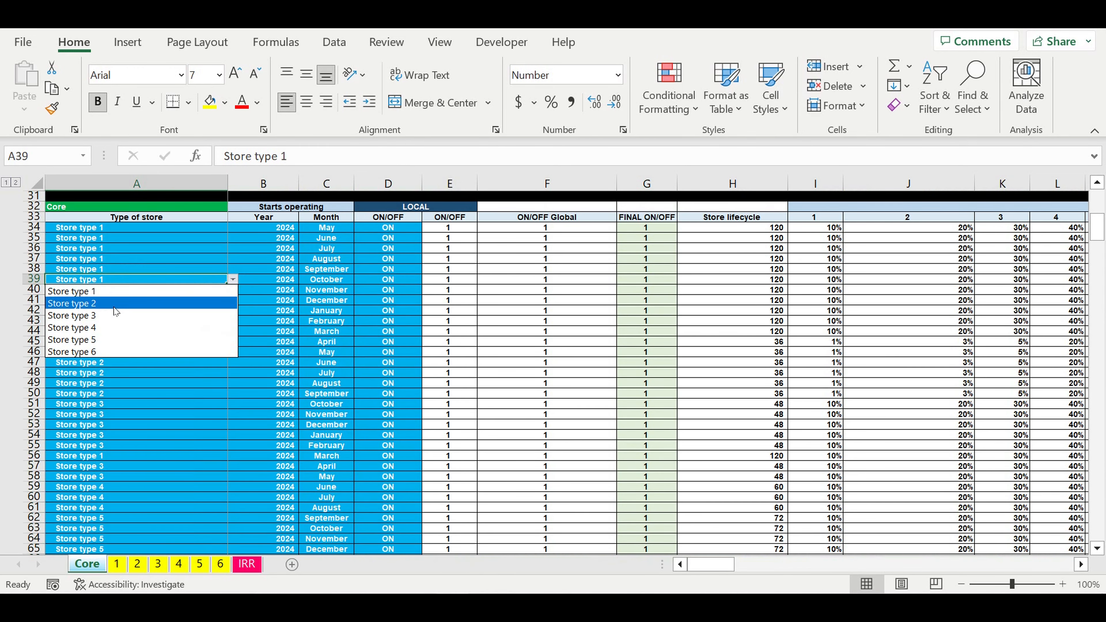
click(131, 418)
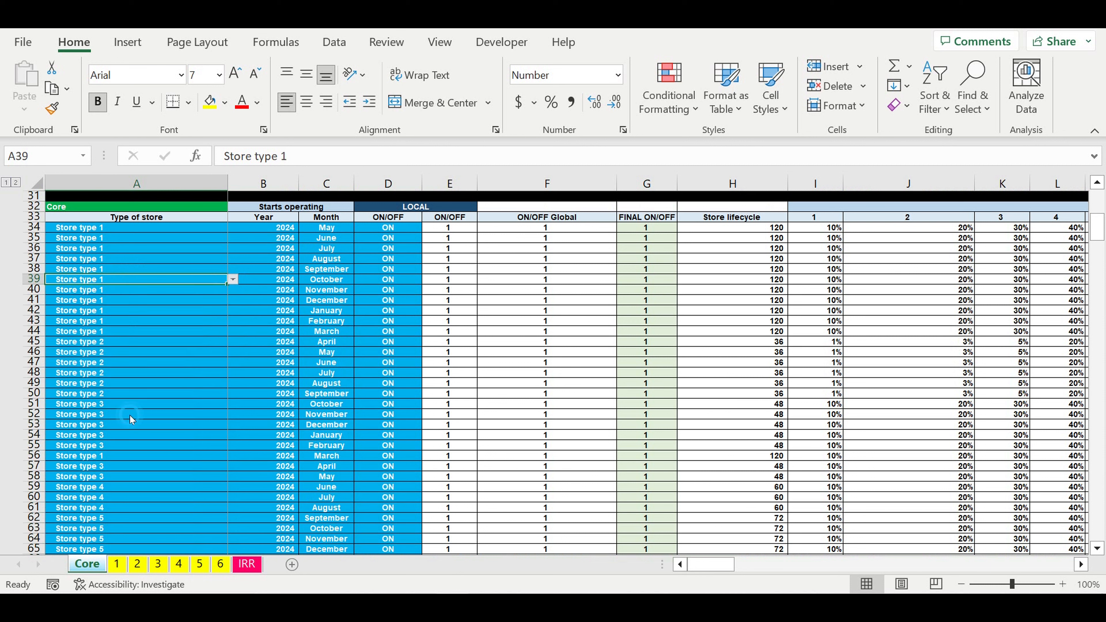
Step: Check the start year, start month and local ON/OFF options of the September 2024 Store type 1 entry without changing them
click(282, 270)
mouse_move(341, 271)
mouse_down()
mouse_move(266, 271)
mouse_move(344, 275)
mouse_up()
click(413, 273)
click(427, 268)
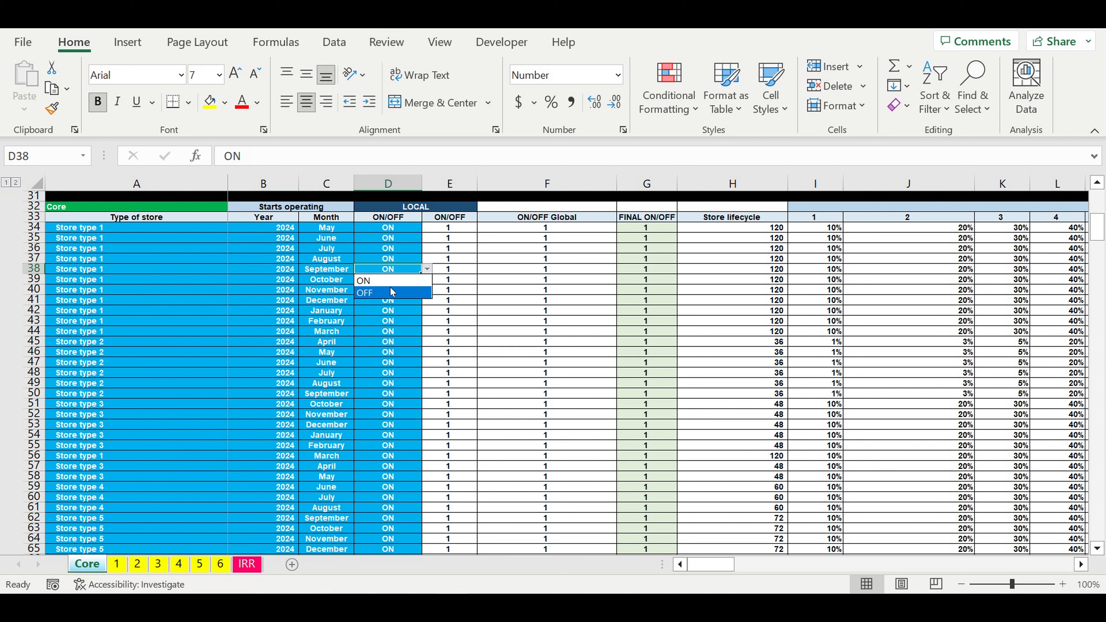
key(Escape)
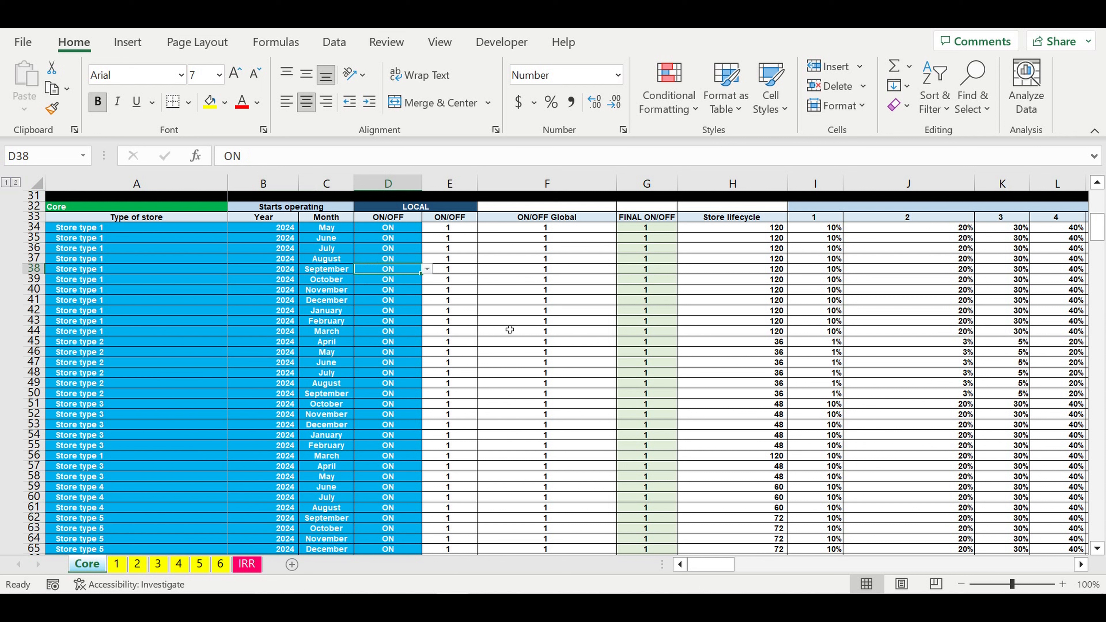
Step: Look through the Core sheet's calculation blocks, from the operating activity and investment stages to revenues, costs, asset tax and investment plan
click(500, 342)
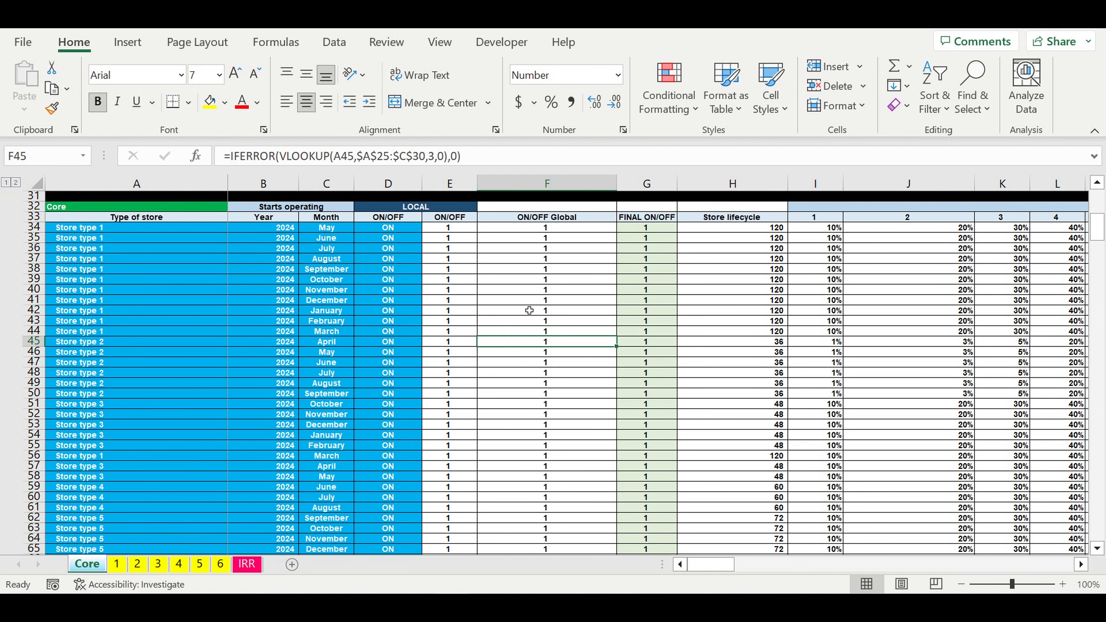
scroll(542, 333, down, 3)
scroll(544, 337, down, 10)
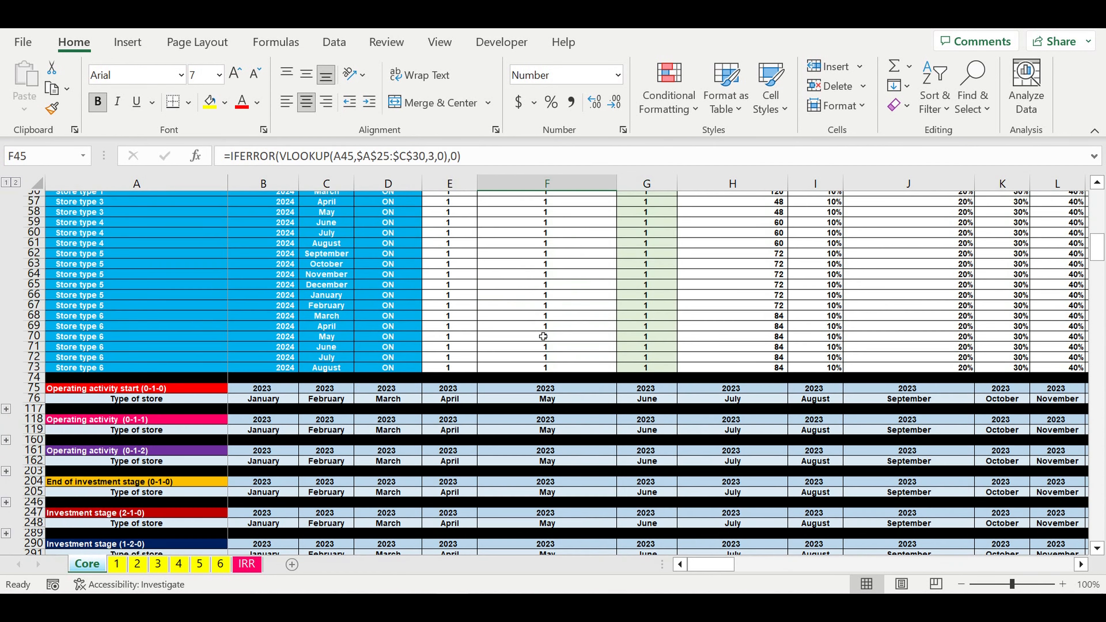
scroll(543, 336, down, 4)
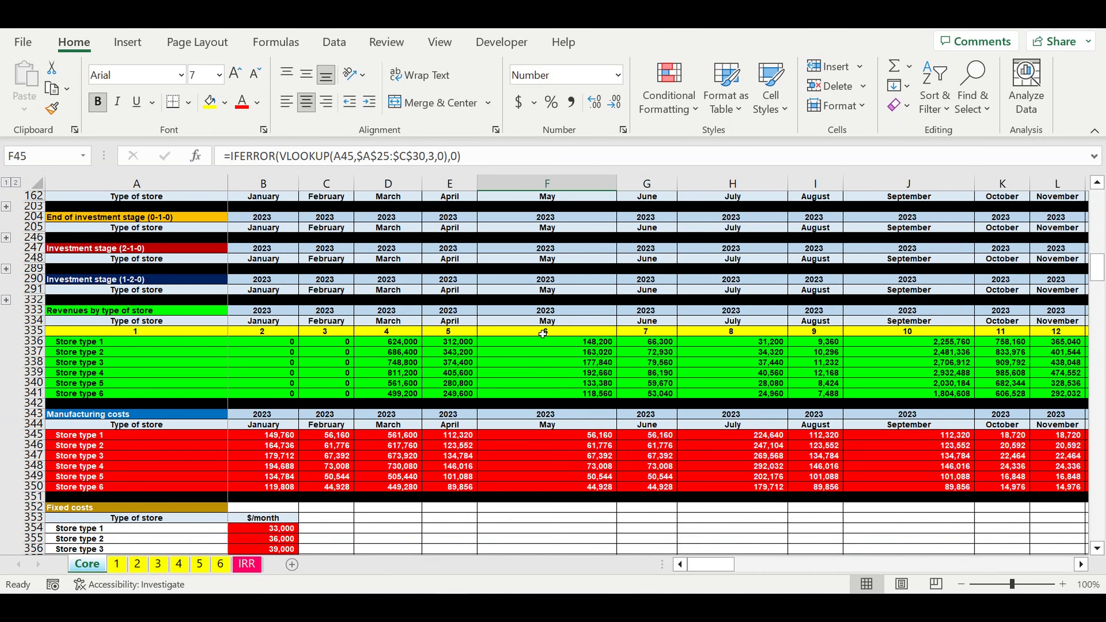
scroll(542, 334, down, 10)
scroll(543, 334, down, 15)
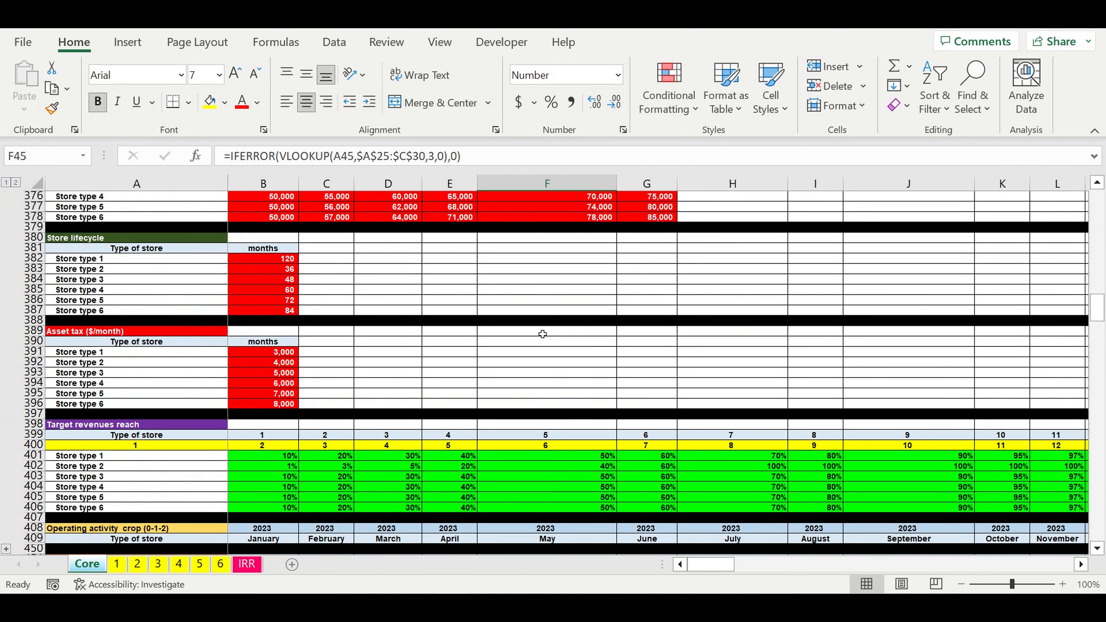
scroll(541, 335, down, 1)
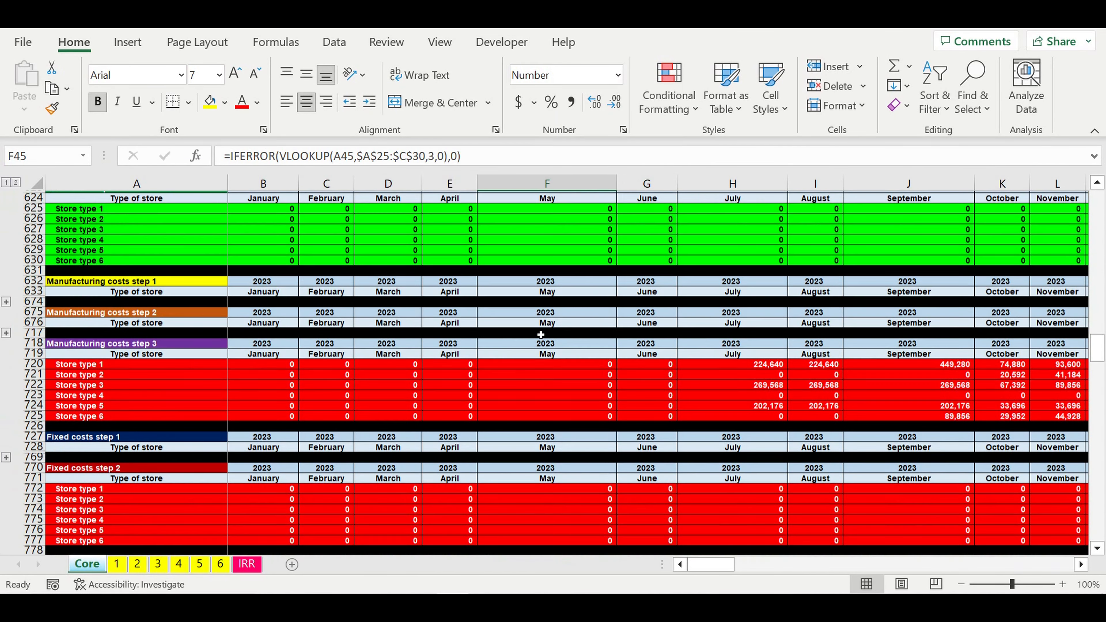
scroll(541, 334, down, 8)
scroll(540, 336, down, 15)
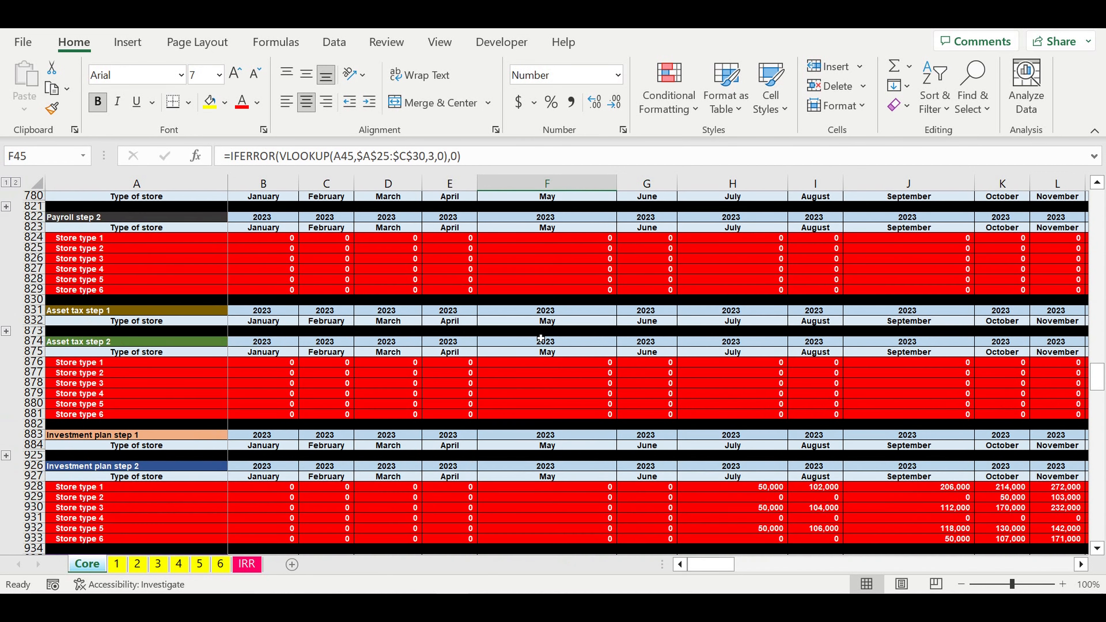
scroll(531, 333, up, 4)
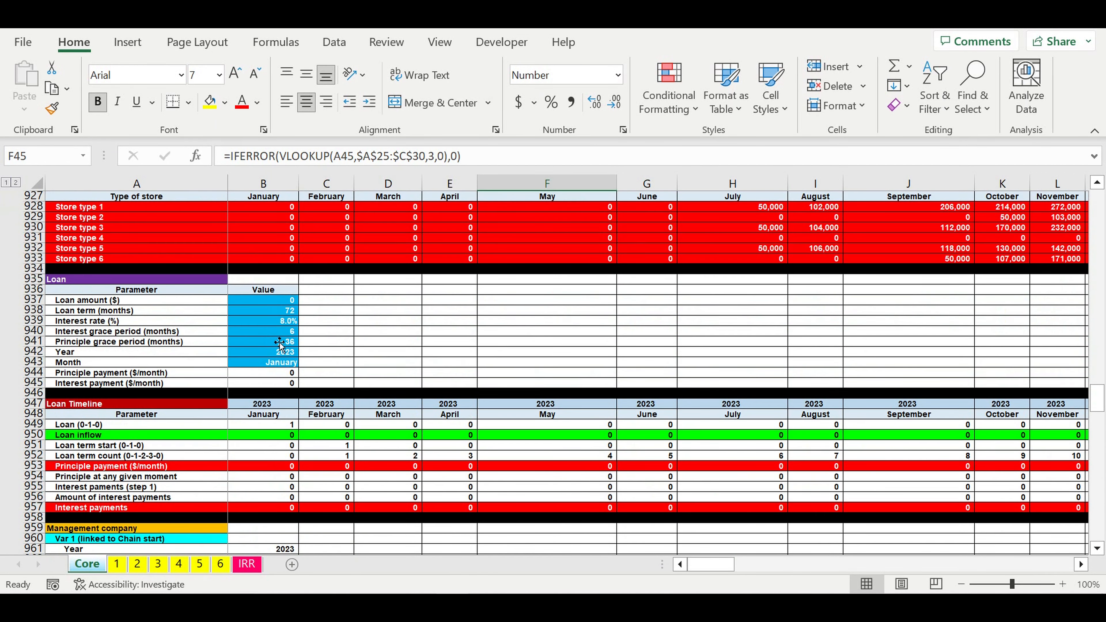
Step: Review the Loan inputs: amount, term, interest rate, interest and principle grace periods, and the starting year and month
click(279, 343)
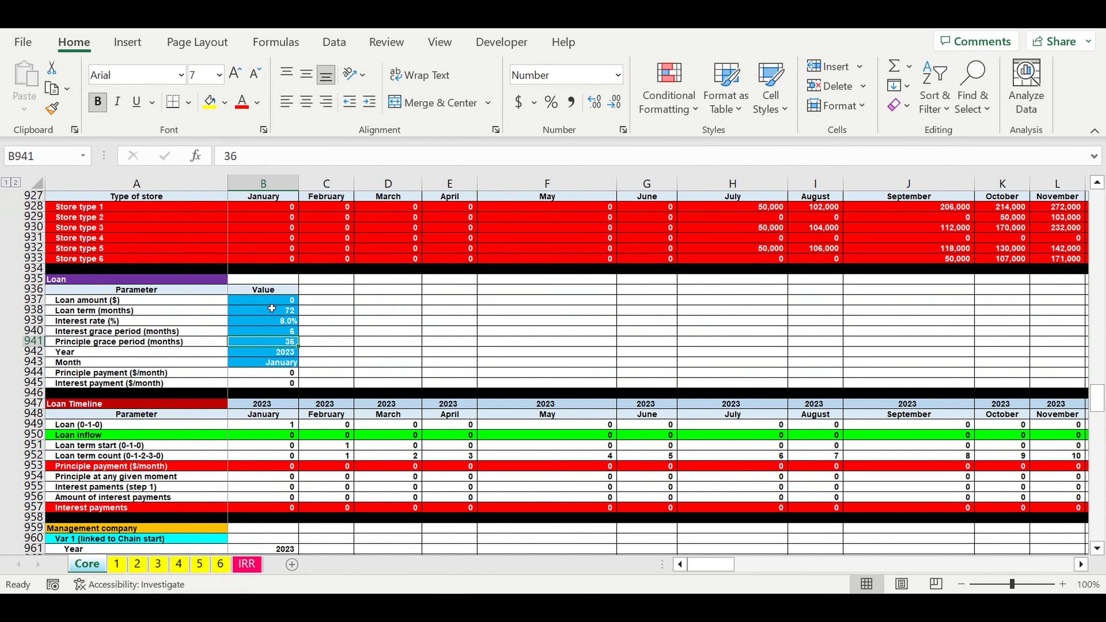
click(91, 283)
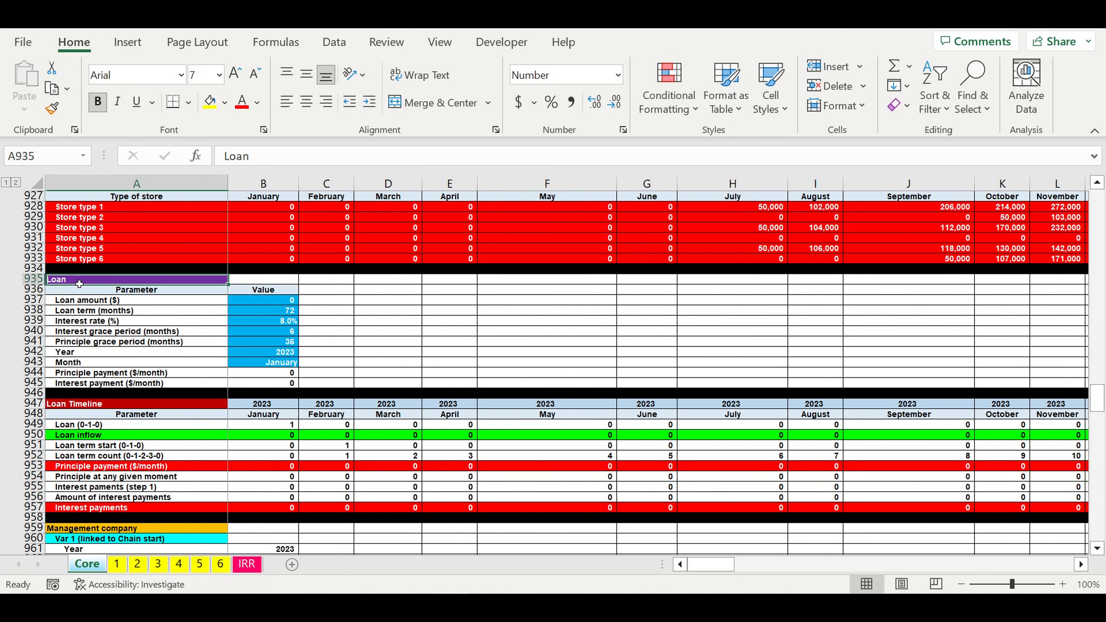
click(252, 303)
click(256, 311)
click(261, 326)
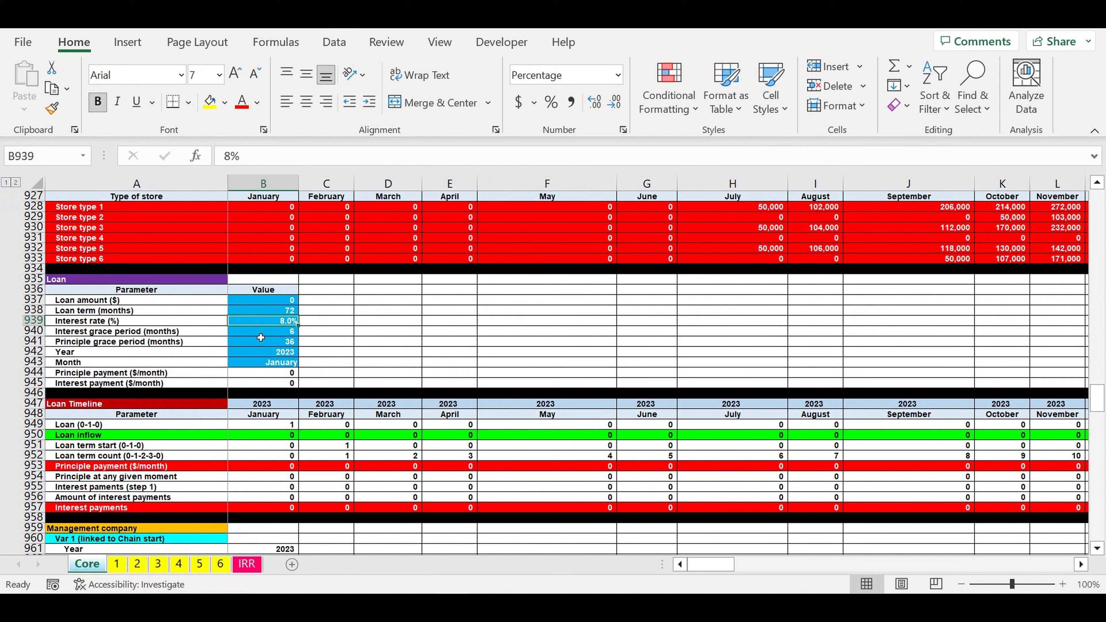
click(261, 336)
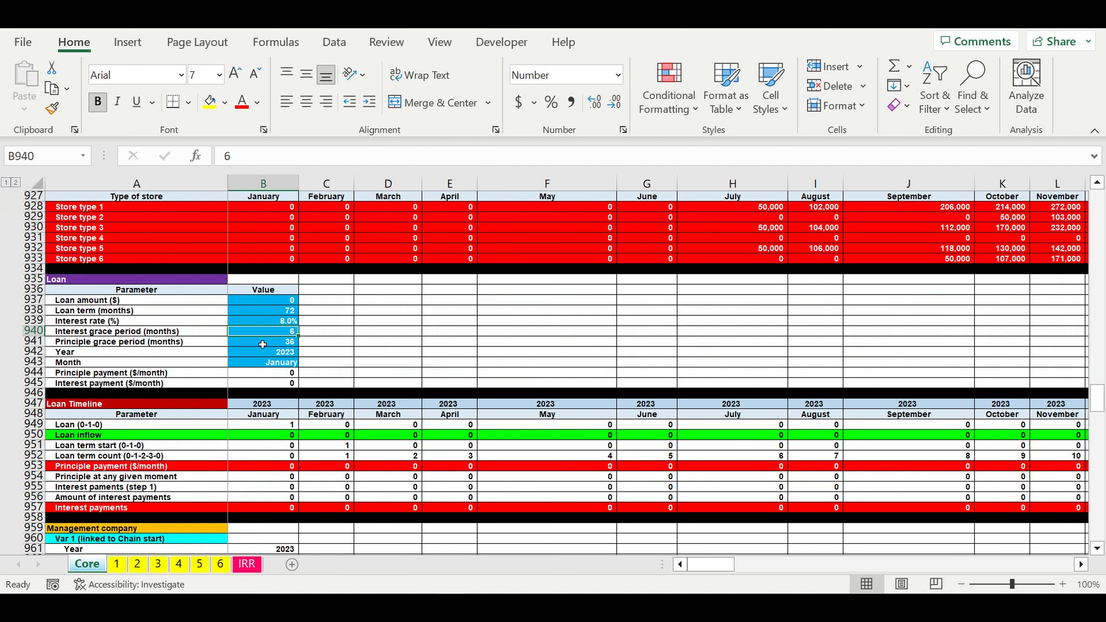
click(262, 344)
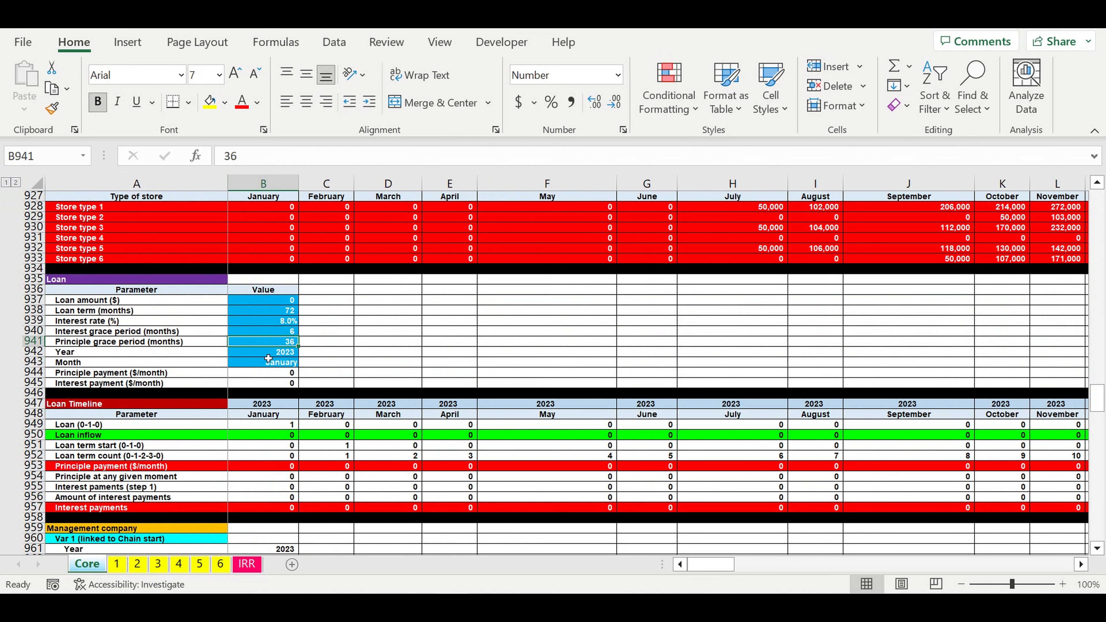
drag(266, 353, 267, 363)
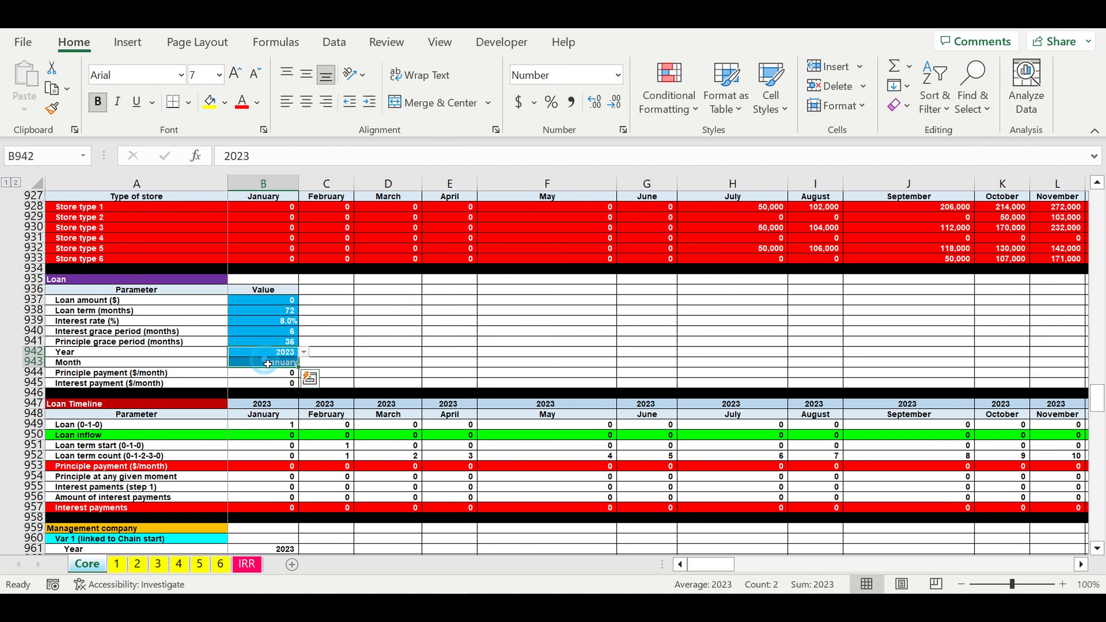
key(Return)
Step: Examine the Management company's Var 1 (linked to Chain start) year and month
scroll(436, 344, down, 8)
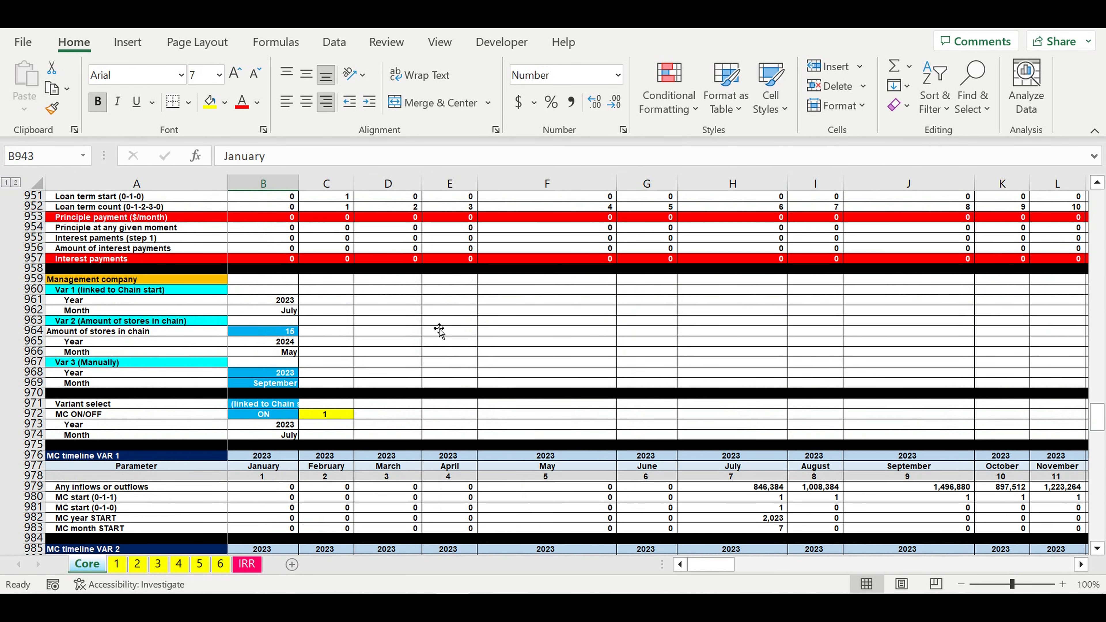
click(439, 323)
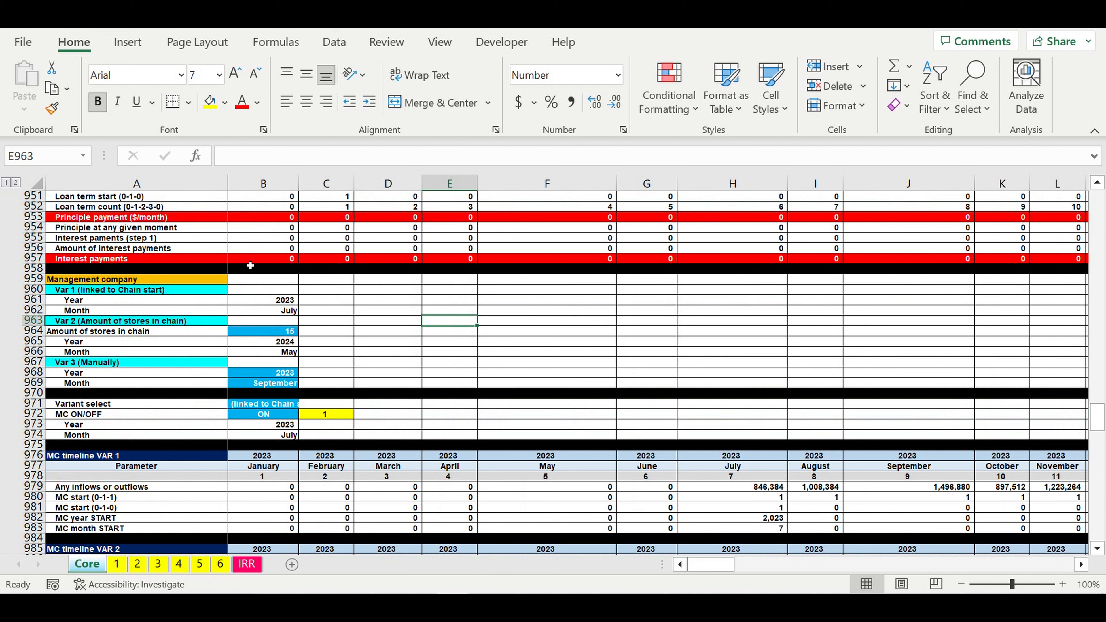
drag(261, 301, 265, 313)
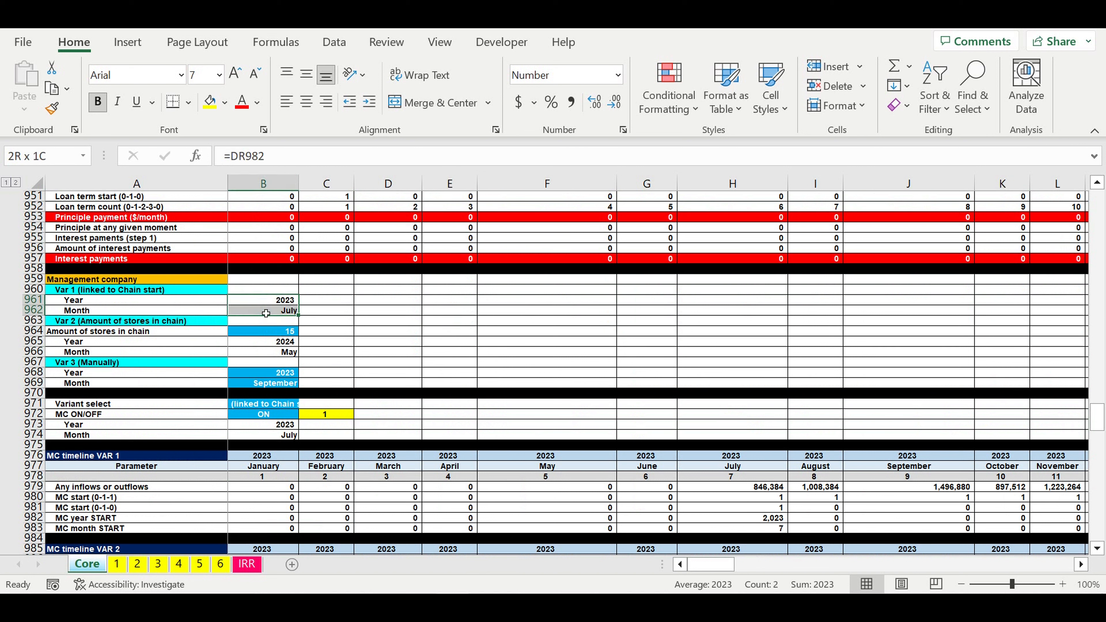
click(370, 300)
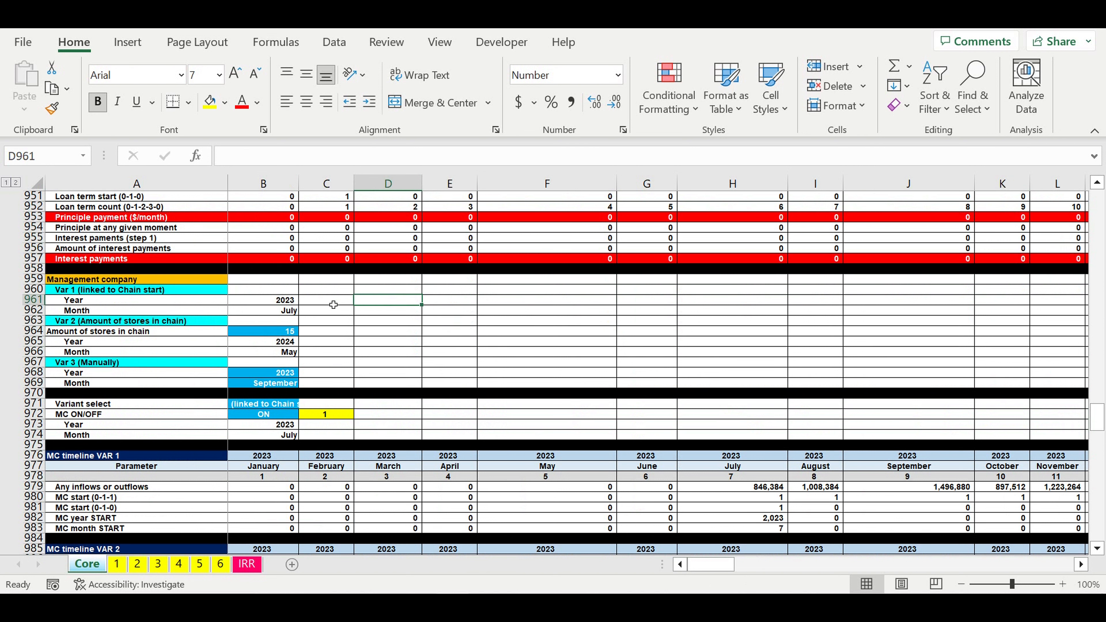
key(ctrl+z)
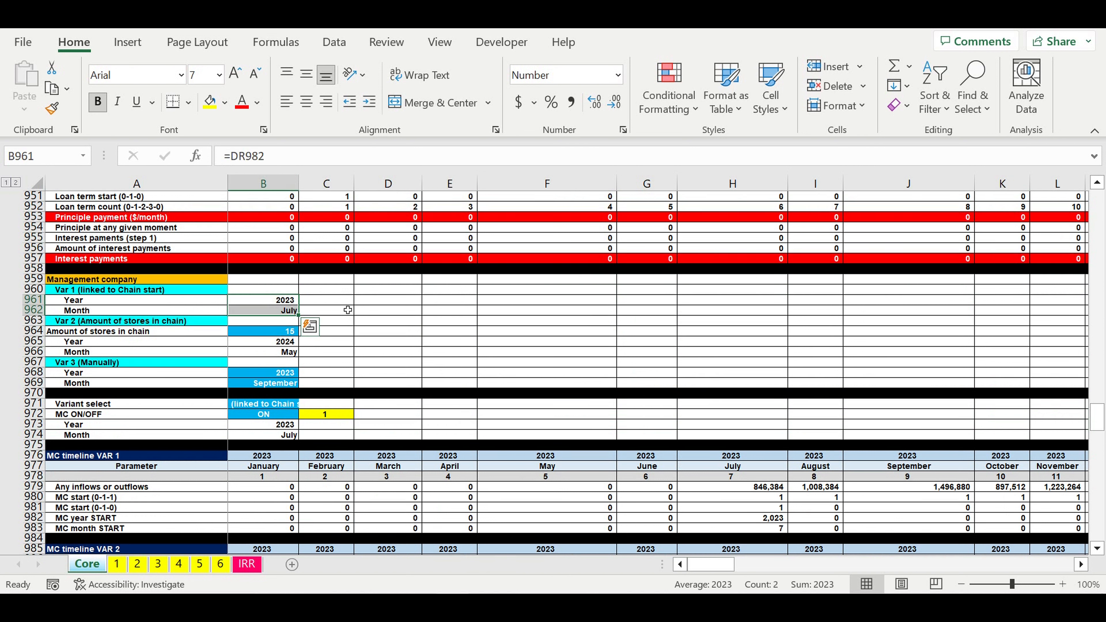
drag(275, 300, 280, 310)
Step: Check the amount of stores in chain for Var 2 and the manual start year and month for Var 3
click(272, 333)
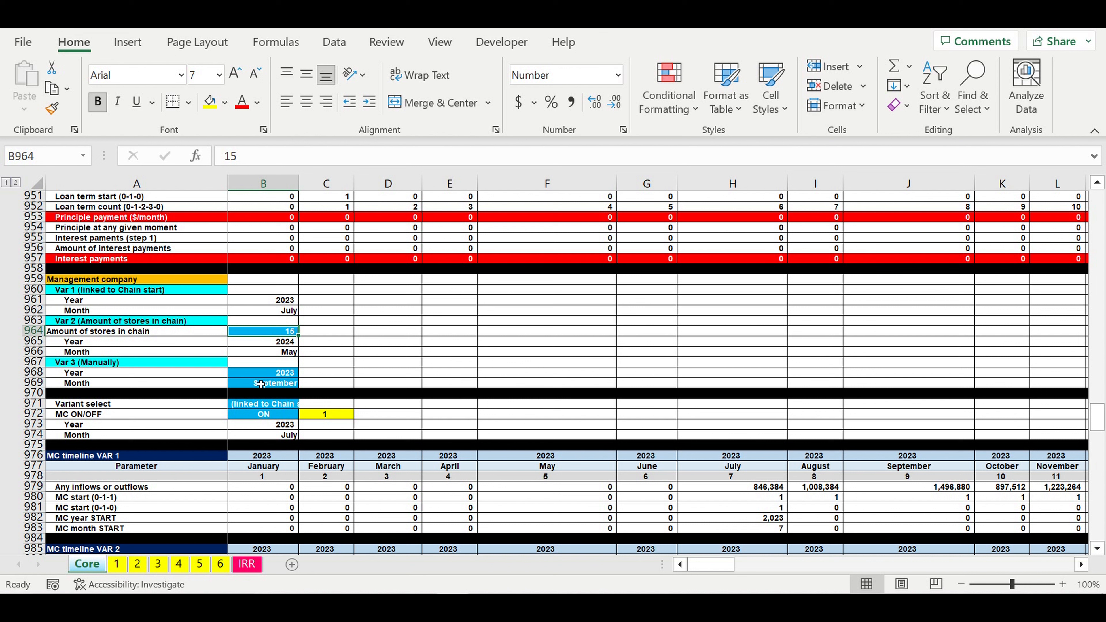
drag(259, 384, 261, 373)
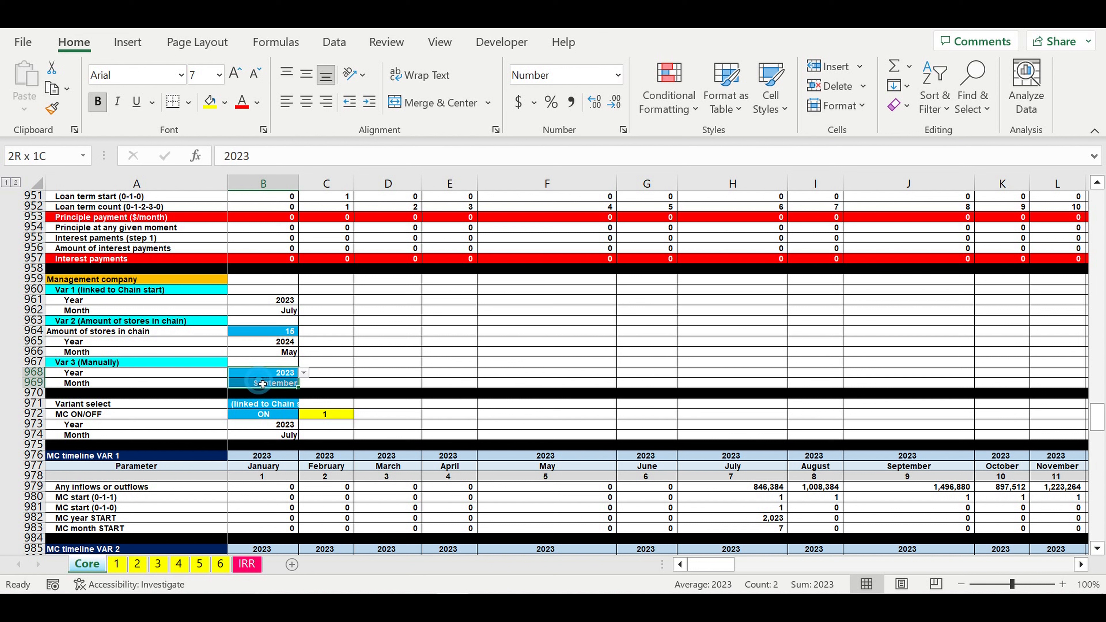
click(364, 374)
key(Left)
key(Left)
key(shift+Down)
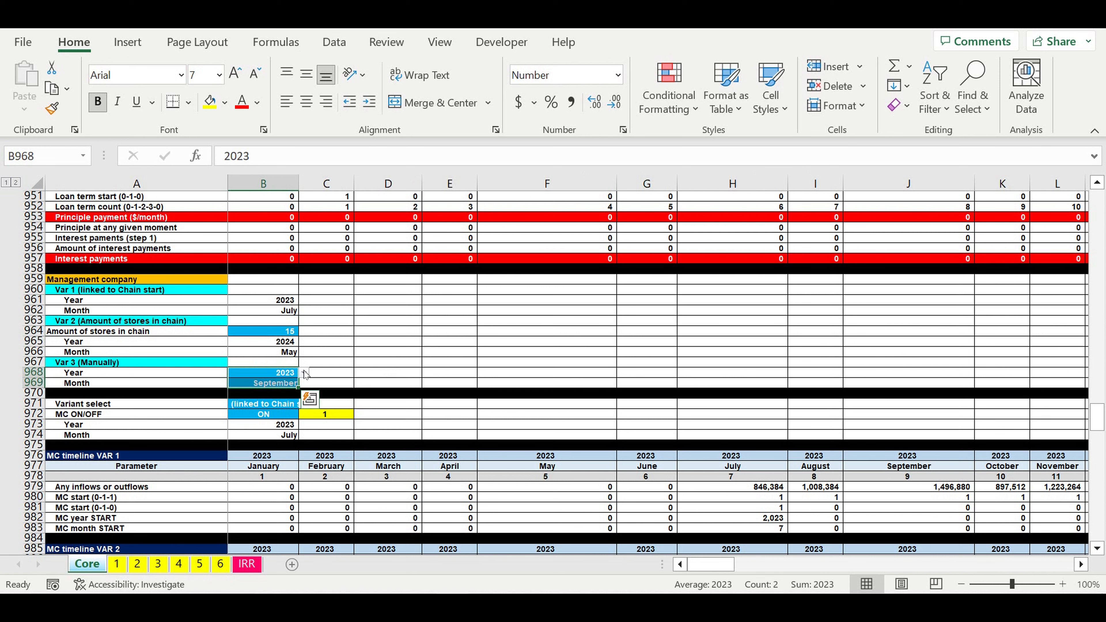
key(Down)
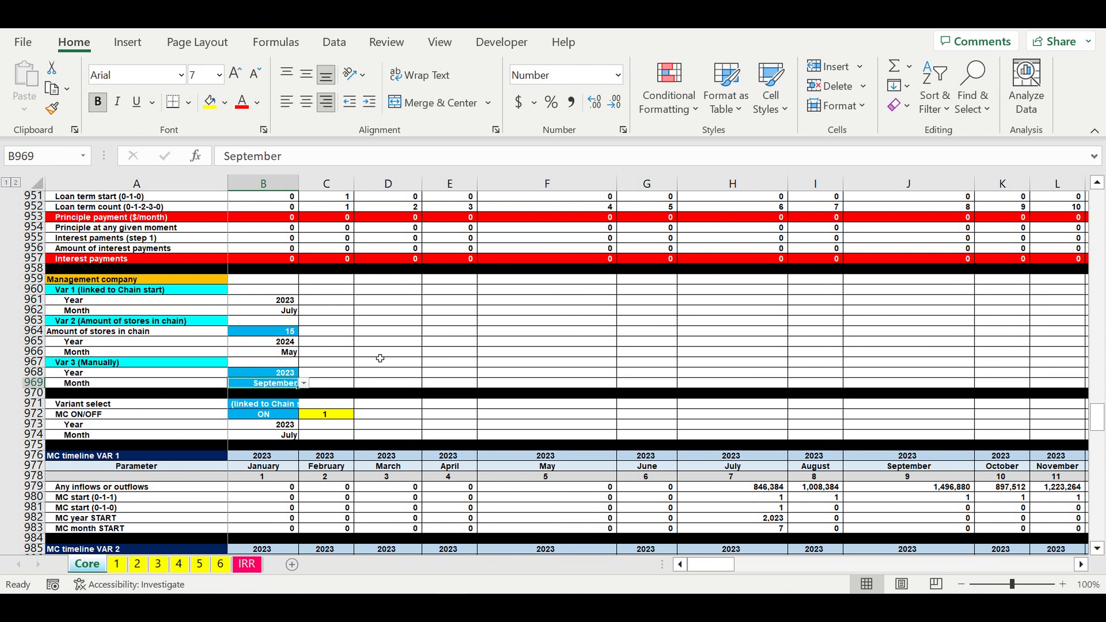
Step: View the management company's variant options, leaving the selection as it is, and keep MC ON/OFF set to ON
click(287, 404)
click(304, 404)
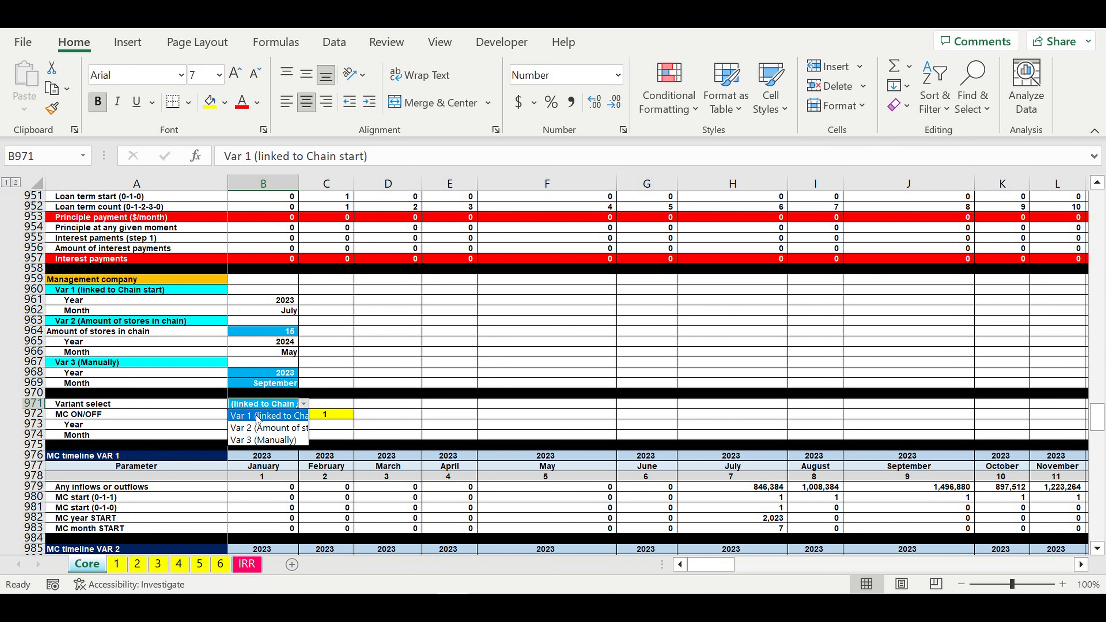
key(Escape)
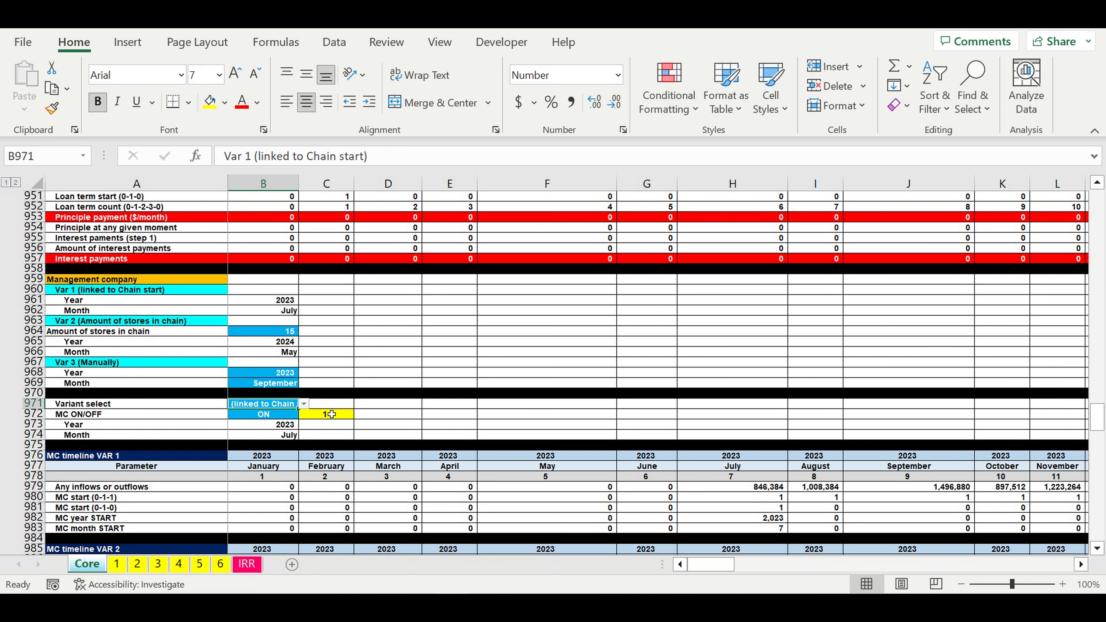
click(265, 414)
click(304, 414)
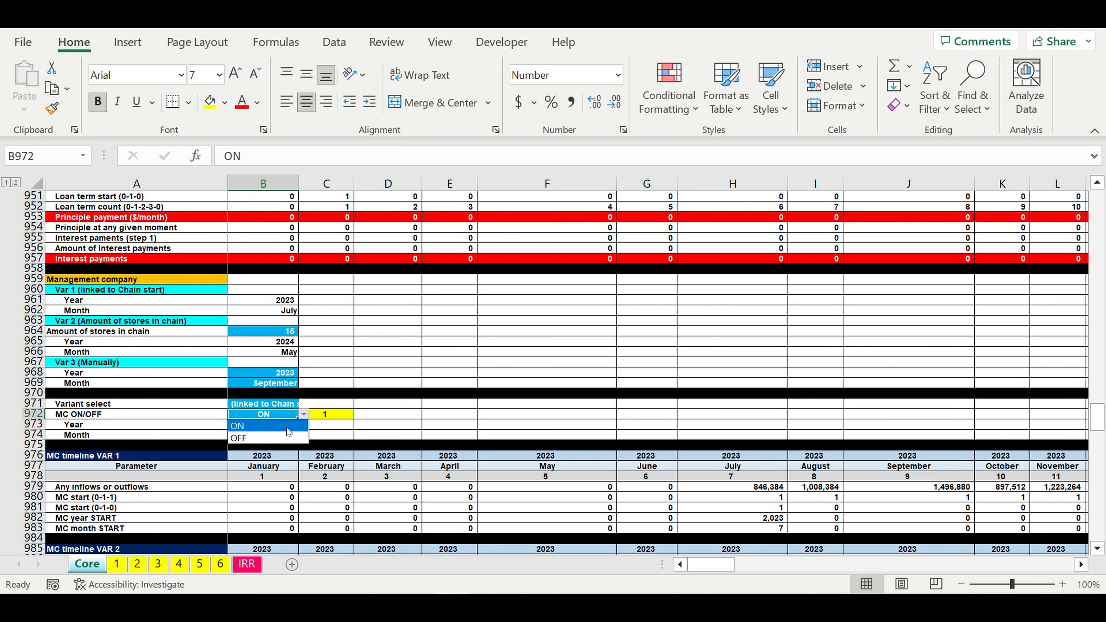
click(288, 429)
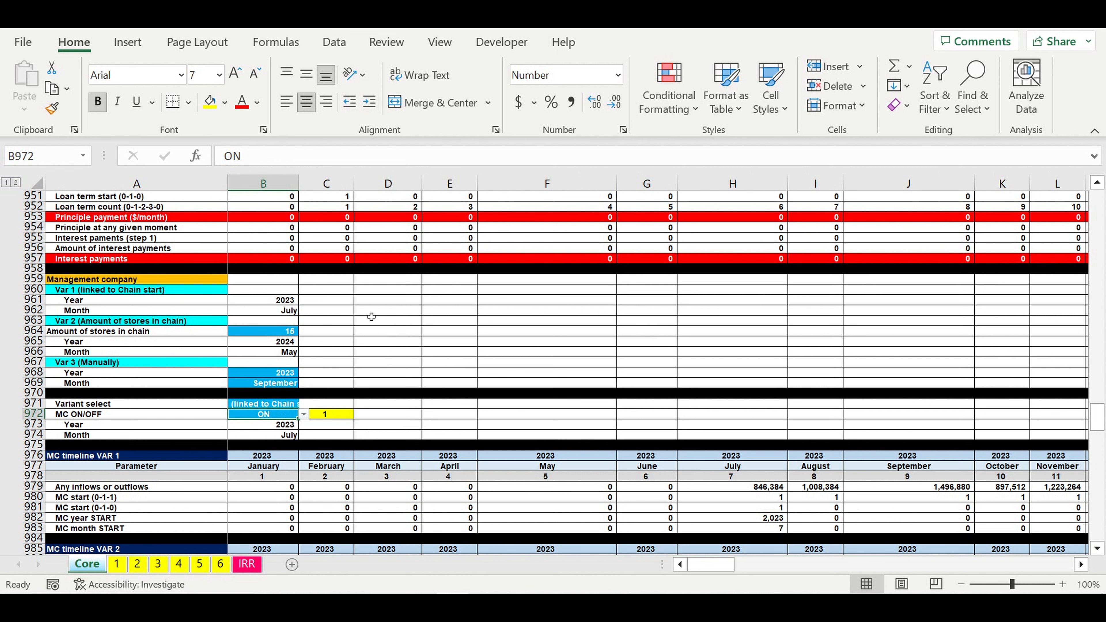
Step: Review the MC Fixed costs and MC Payroll tables, including their ON/OFF switches and local and global coefficients
click(388, 352)
scroll(399, 369, down, 12)
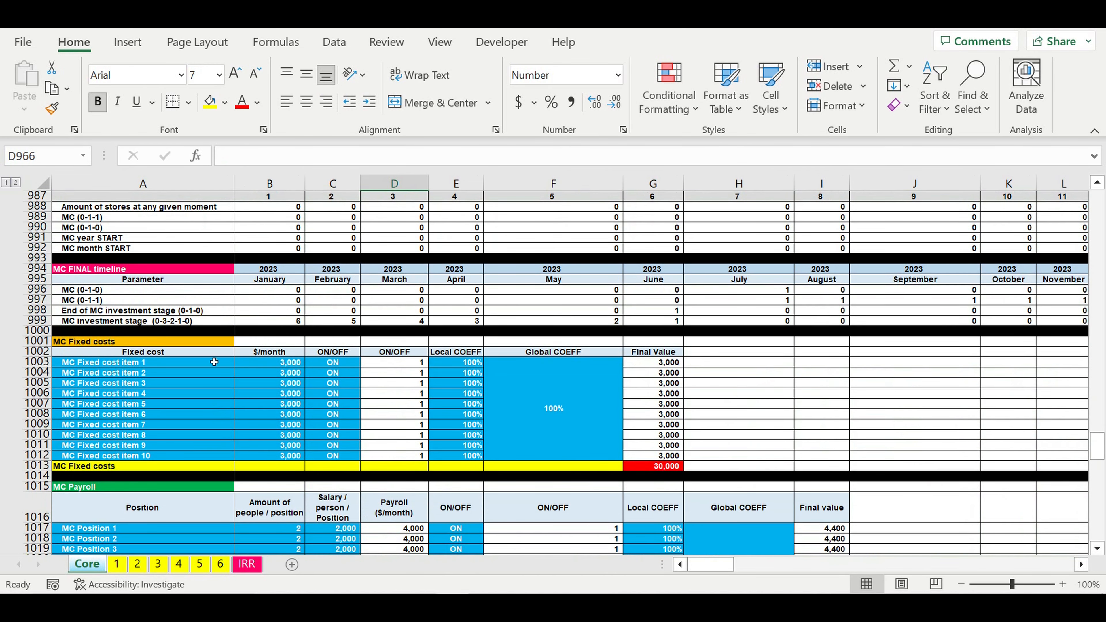
drag(214, 345, 607, 452)
scroll(453, 398, down, 4)
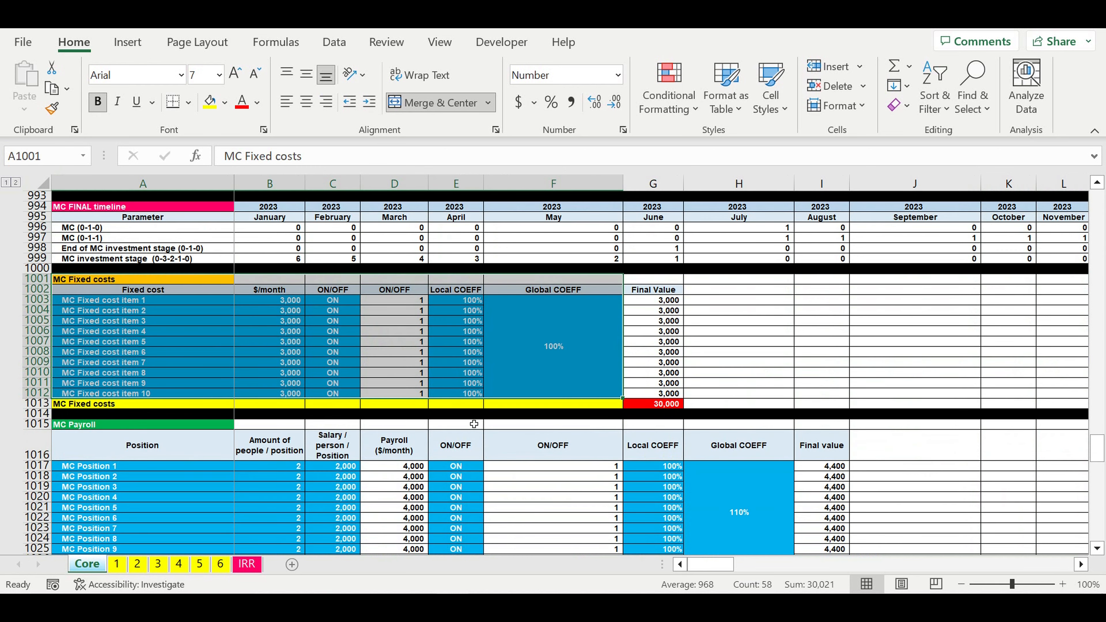
scroll(453, 398, down, 1)
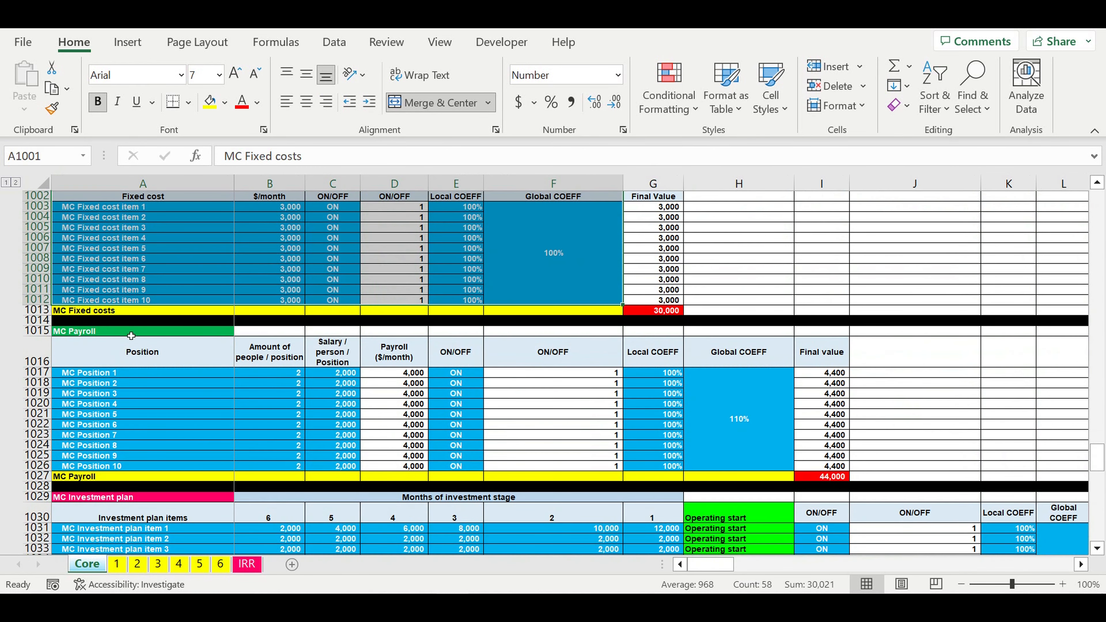
drag(129, 332, 827, 471)
click(615, 467)
Step: Look over the MC Investment plan items across the months of the investment stage
scroll(615, 468, down, 6)
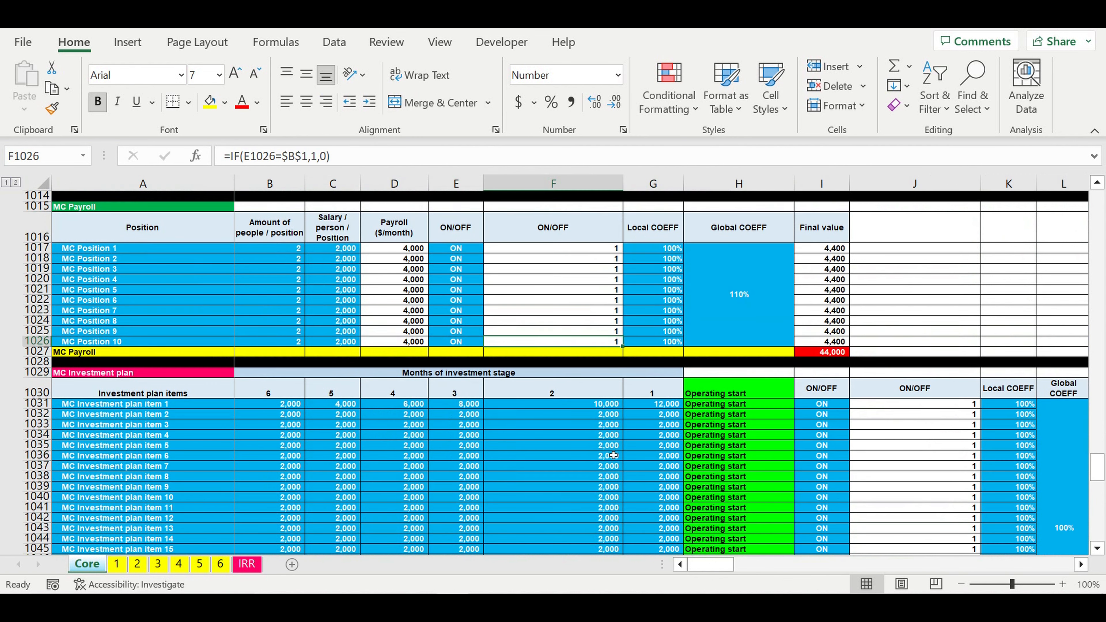
drag(193, 285, 679, 478)
click(579, 436)
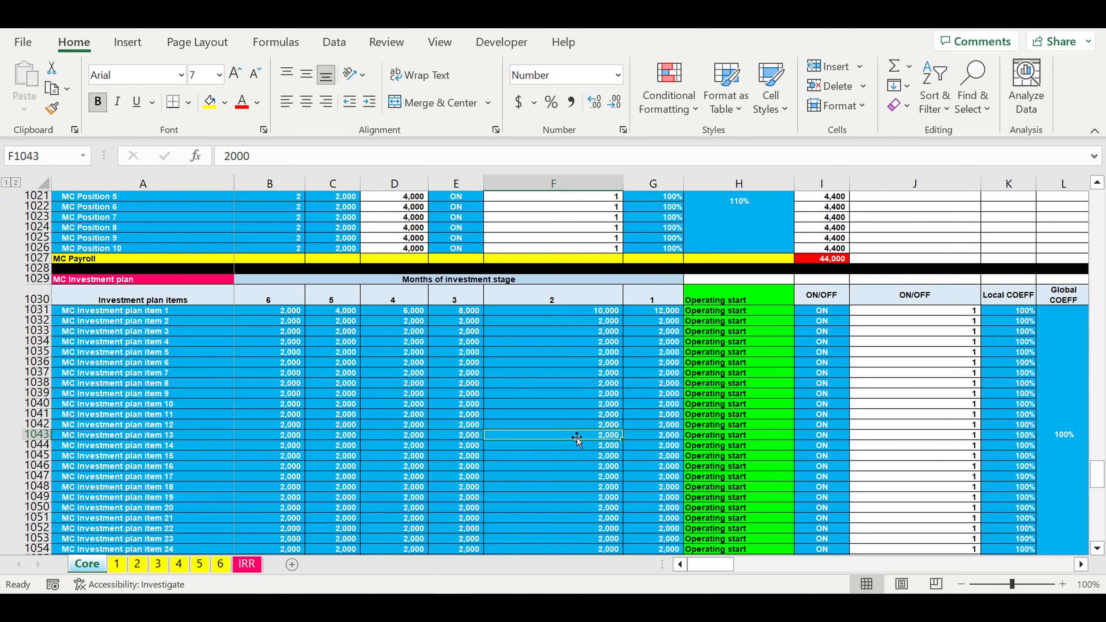
Step: Check the MC Asset tax input and the revenue, payroll and profit tax rates above the Cash Flow Statement
scroll(578, 438, down, 9)
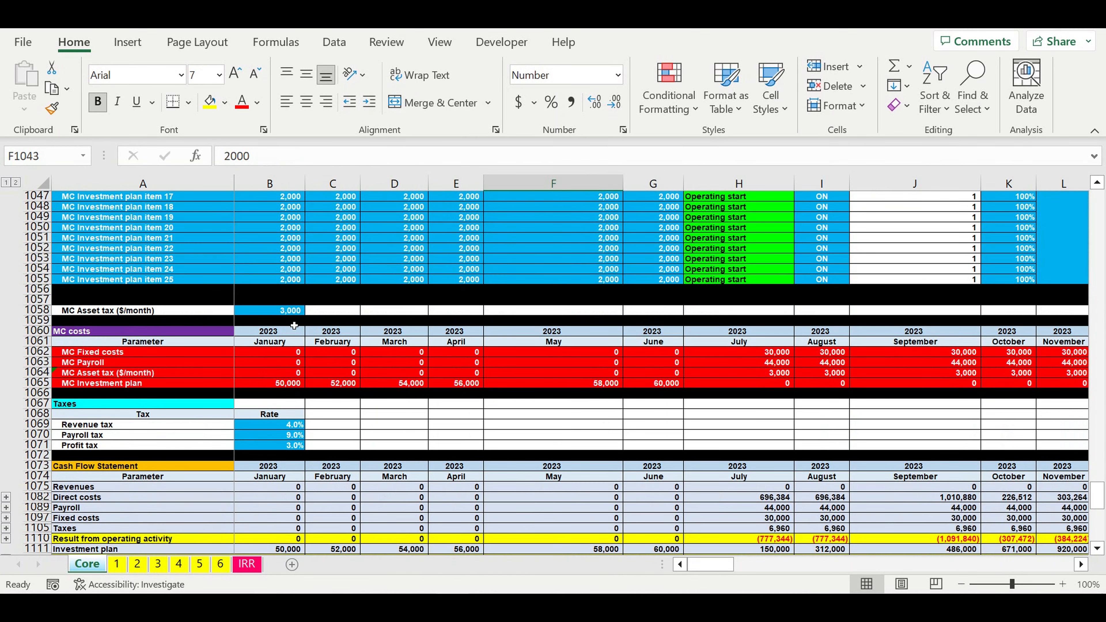
click(268, 311)
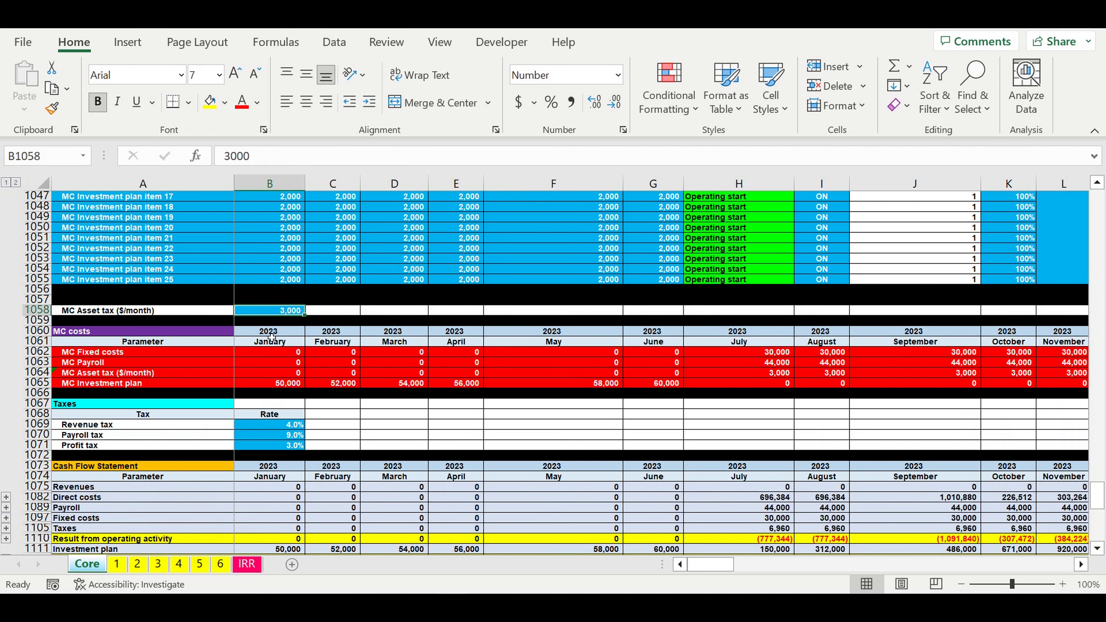
click(274, 425)
drag(281, 435, 282, 451)
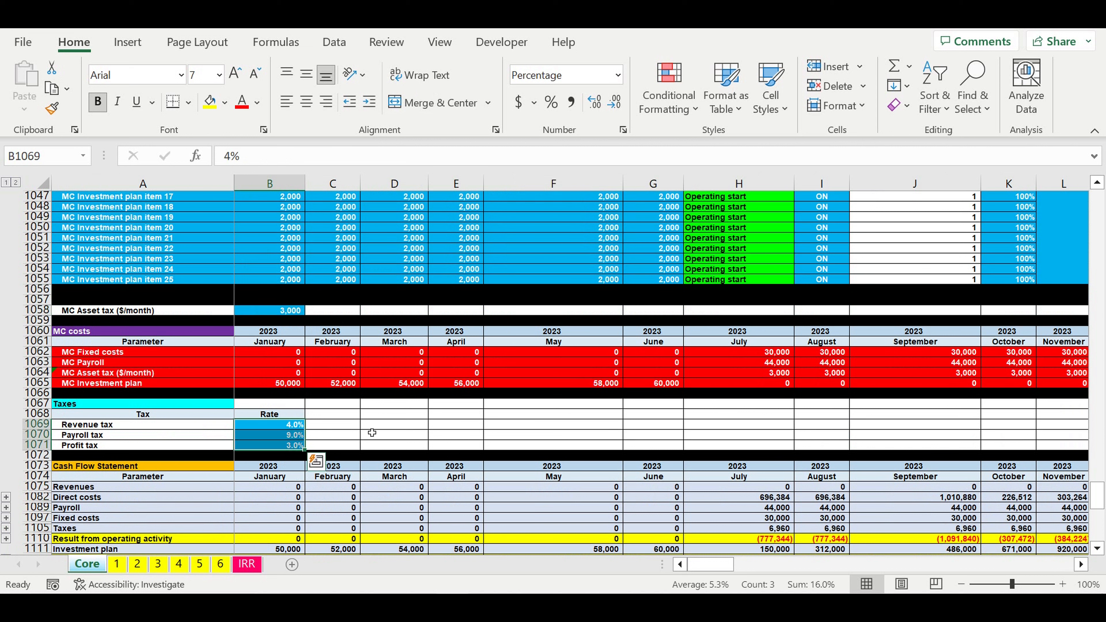
scroll(161, 418, down, 6)
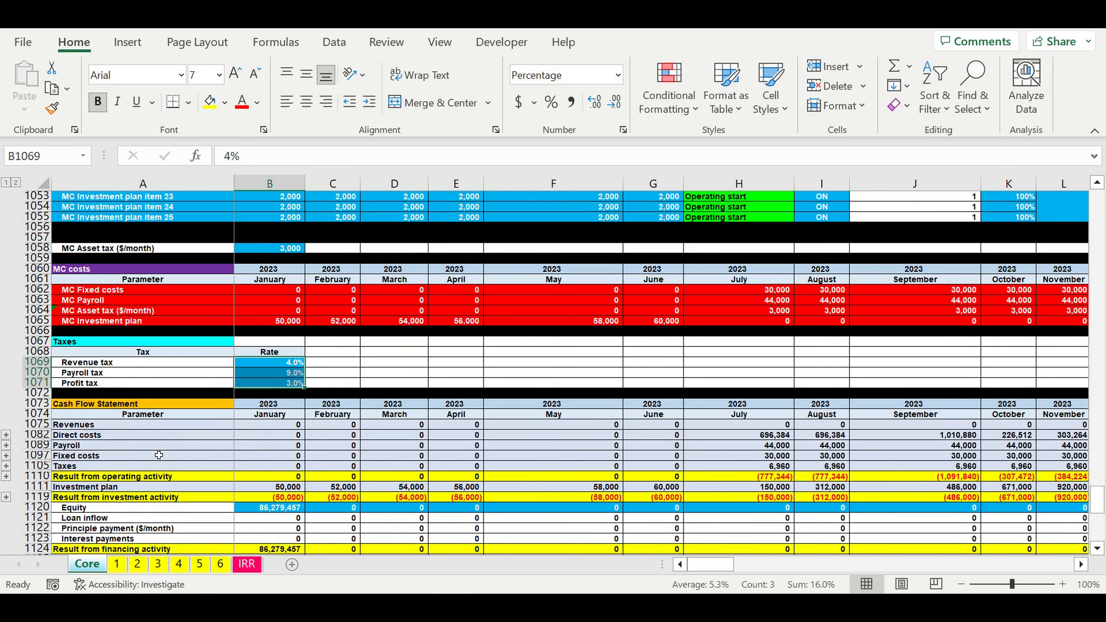
Step: Review the Cash Flow Statement and Financing needed blocks, and look over the financing and discounting tables below them
drag(41, 281, 173, 446)
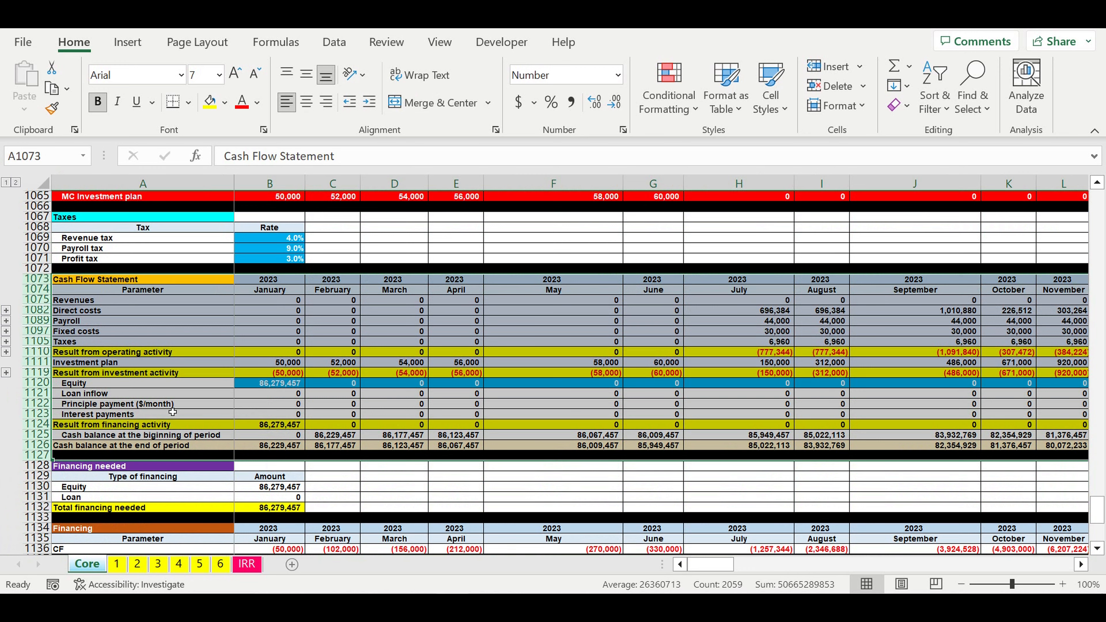
scroll(173, 412, down, 4)
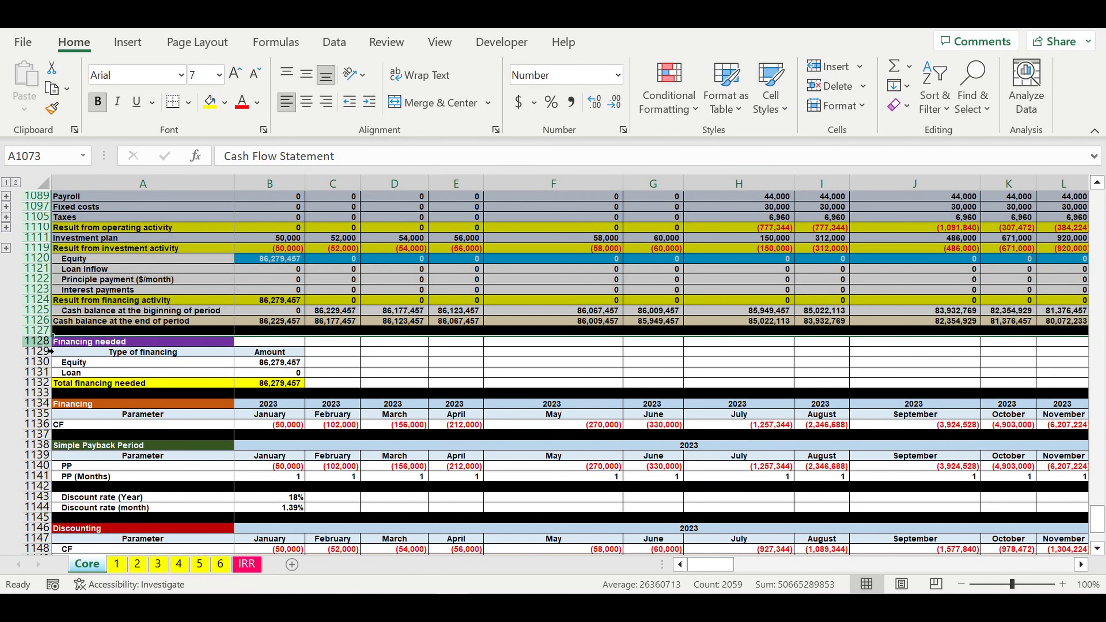
drag(46, 346, 44, 392)
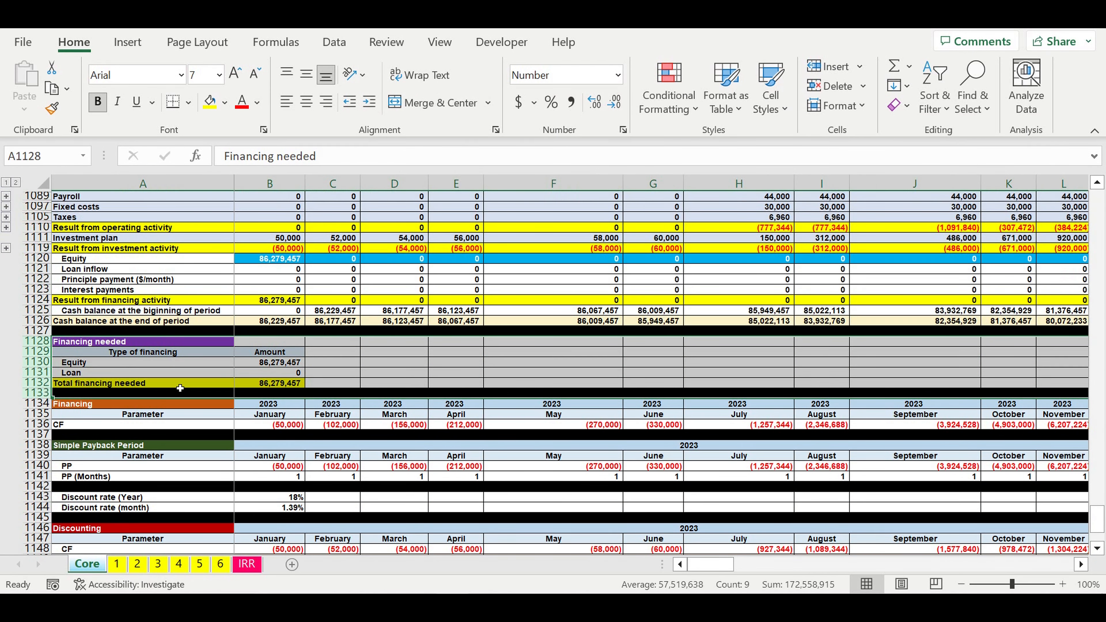
scroll(426, 379, down, 2)
scroll(425, 379, down, 2)
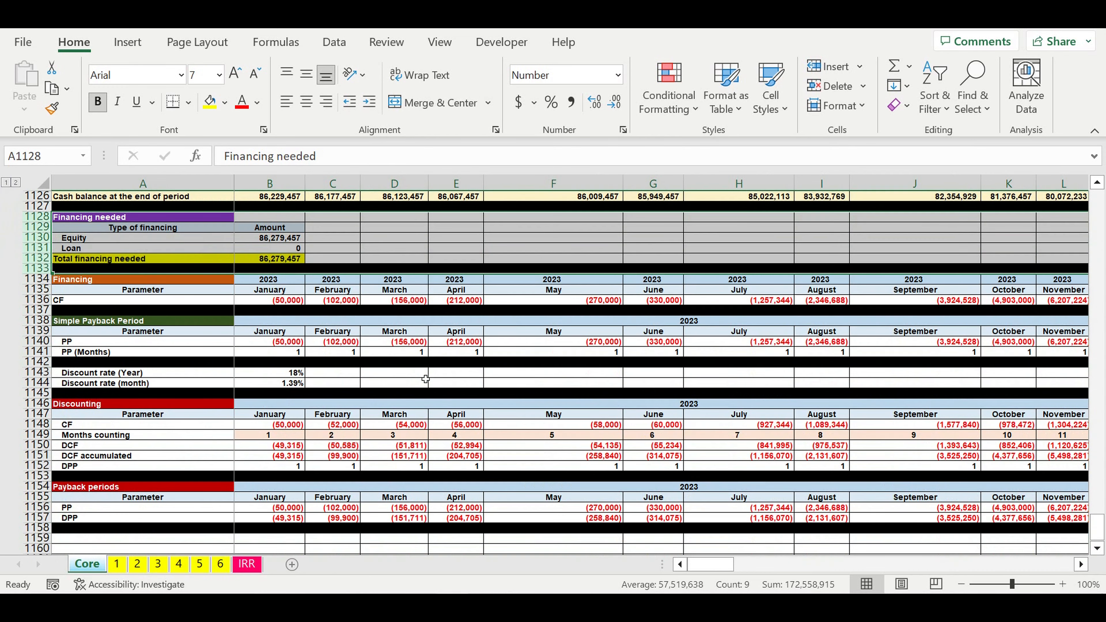
scroll(426, 379, down, 1)
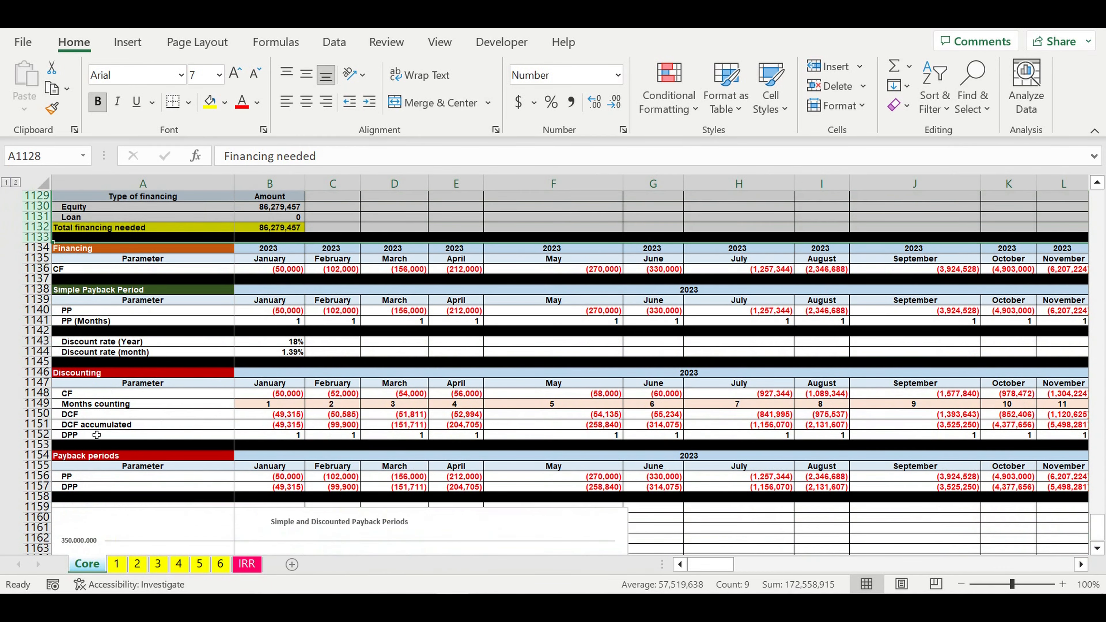
Step: Examine the PP and DPP rows under Payback periods together with the Simple and Discounted Payback Periods chart
mouse_move(46, 476)
mouse_down()
mouse_move(45, 496)
mouse_move(45, 487)
mouse_up()
scroll(174, 440, down, 8)
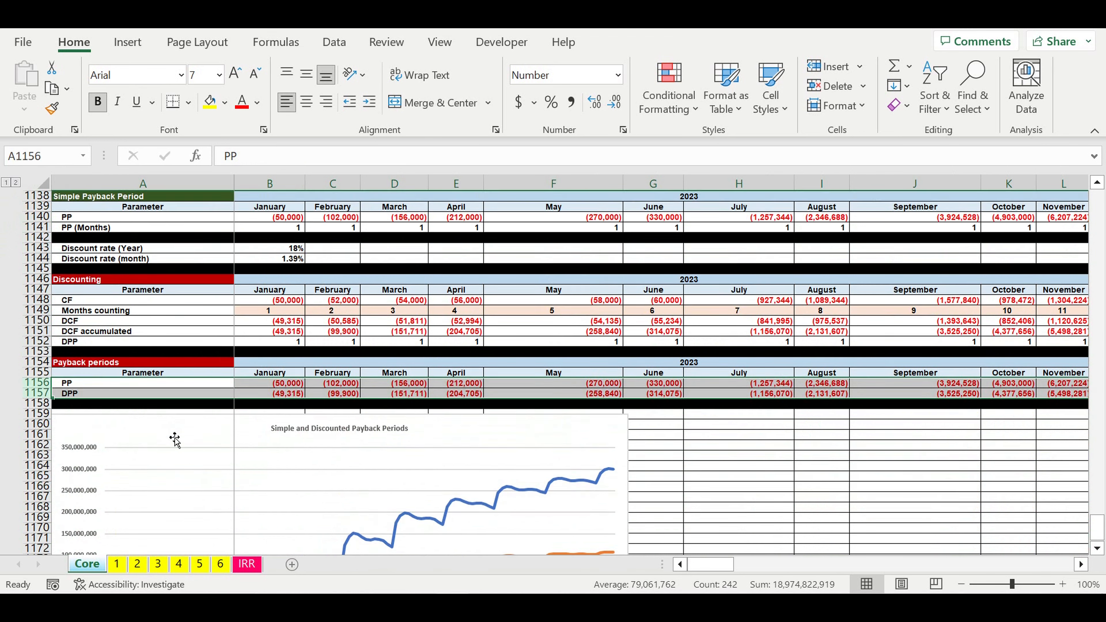
scroll(174, 440, down, 2)
scroll(173, 432, up, 1)
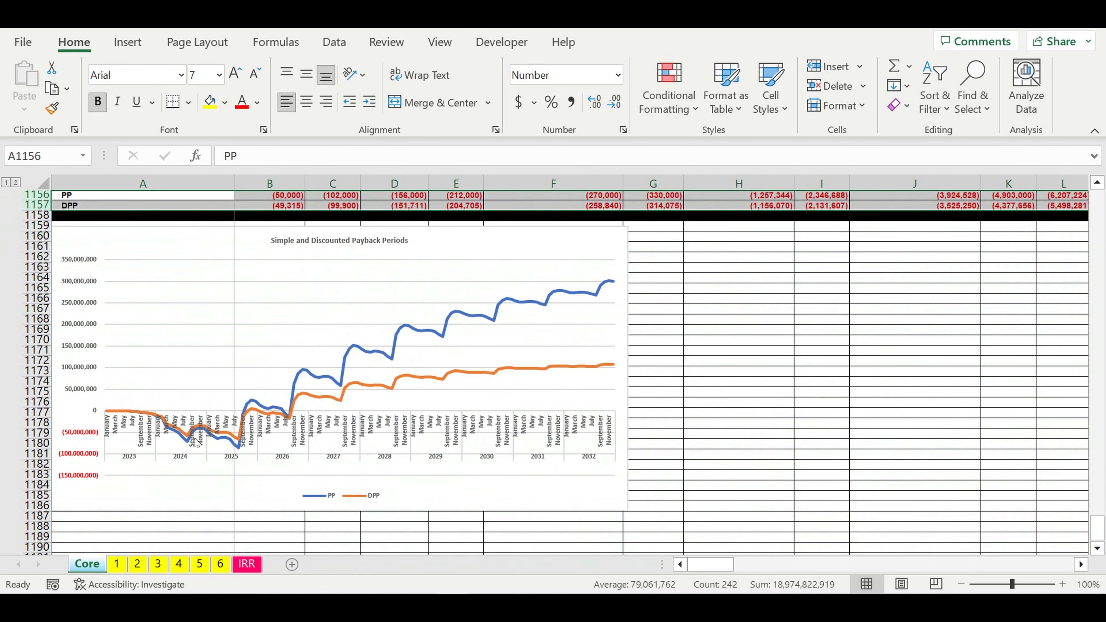
Step: Check the yearly discount rate input and the Internal Rate of Return formula on the IRR sheet
click(244, 565)
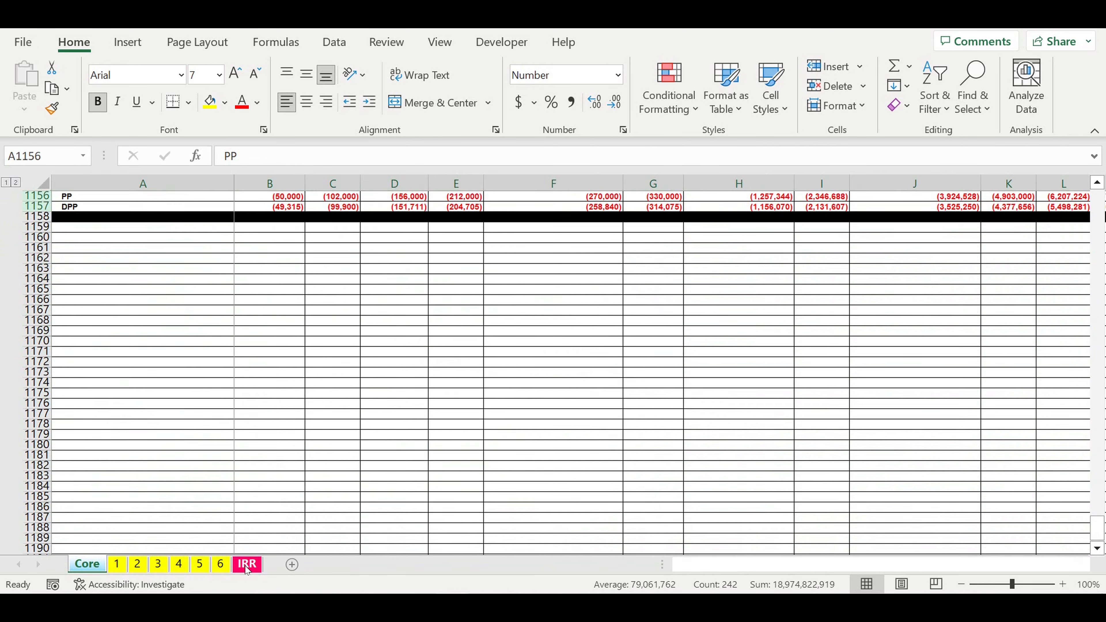
click(366, 322)
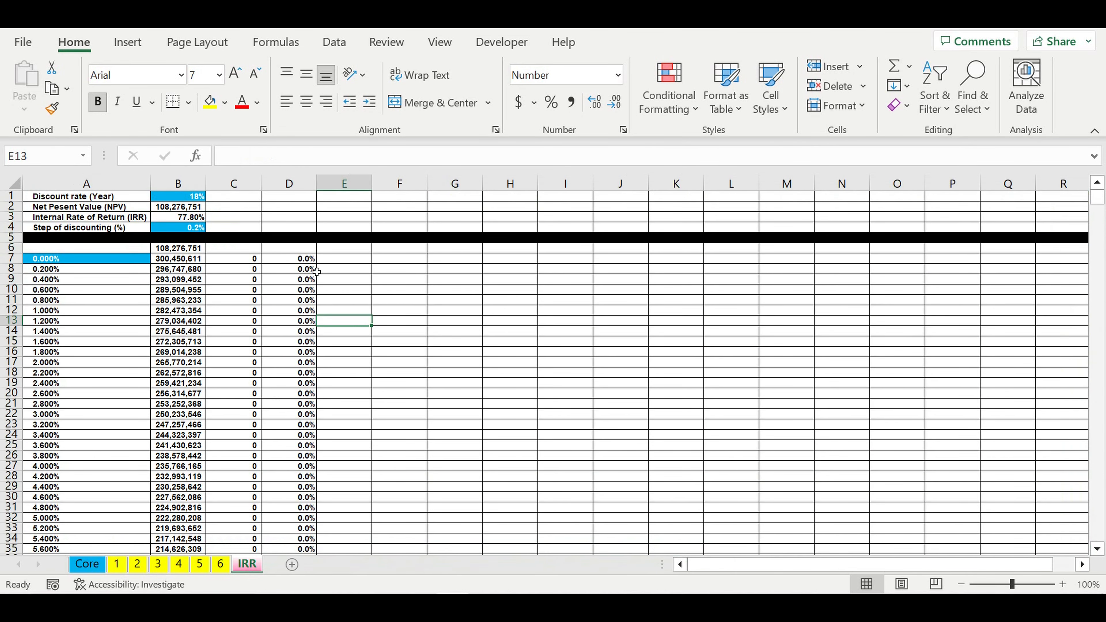
click(187, 199)
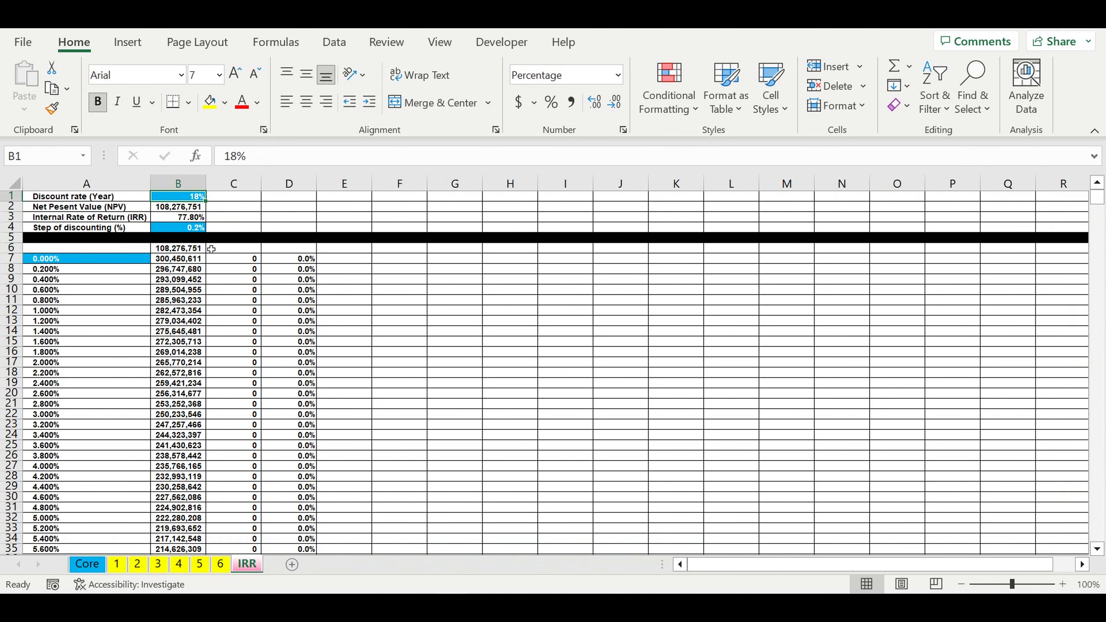
click(190, 218)
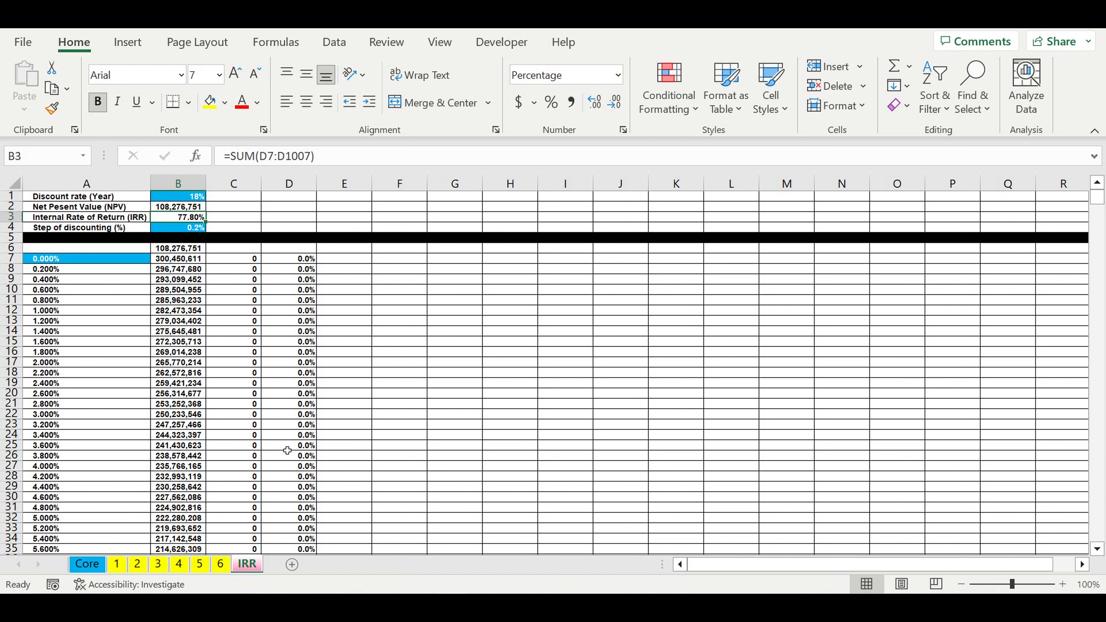
click(352, 331)
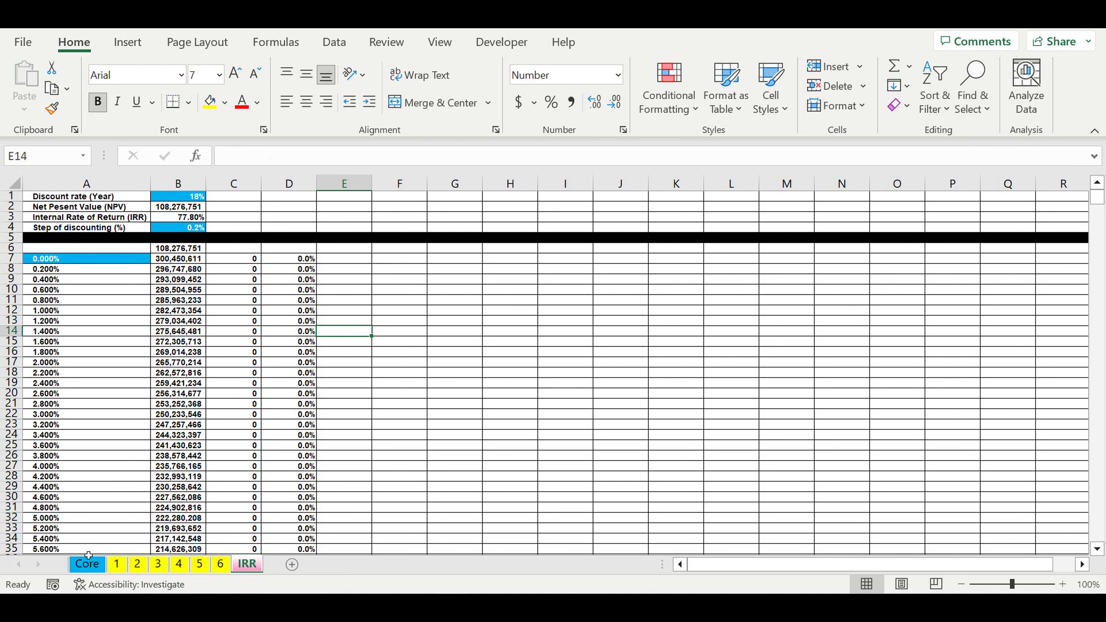
Step: Return to the beginning of the Core sheet and select the empty cell J1 beside the payback periods chart
click(89, 566)
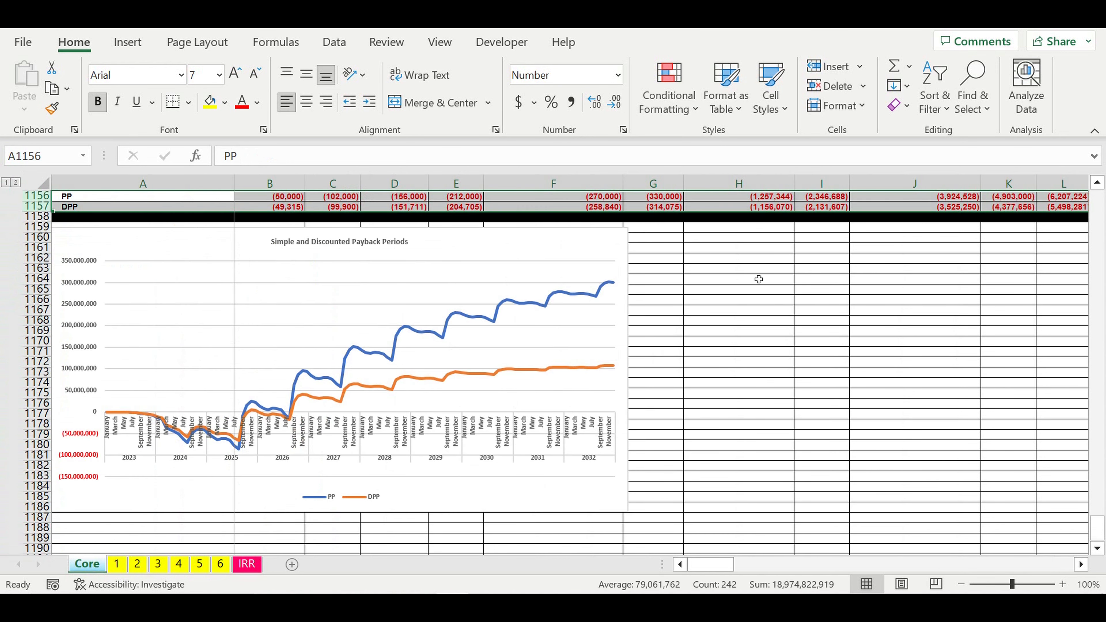
click(813, 279)
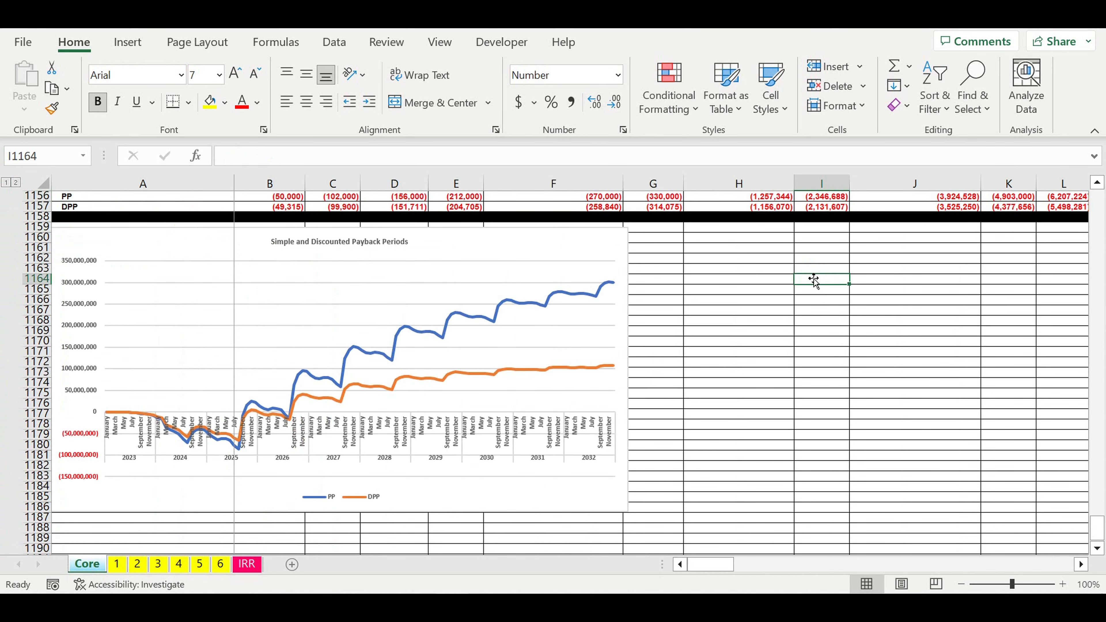
drag(1098, 528, 1098, 200)
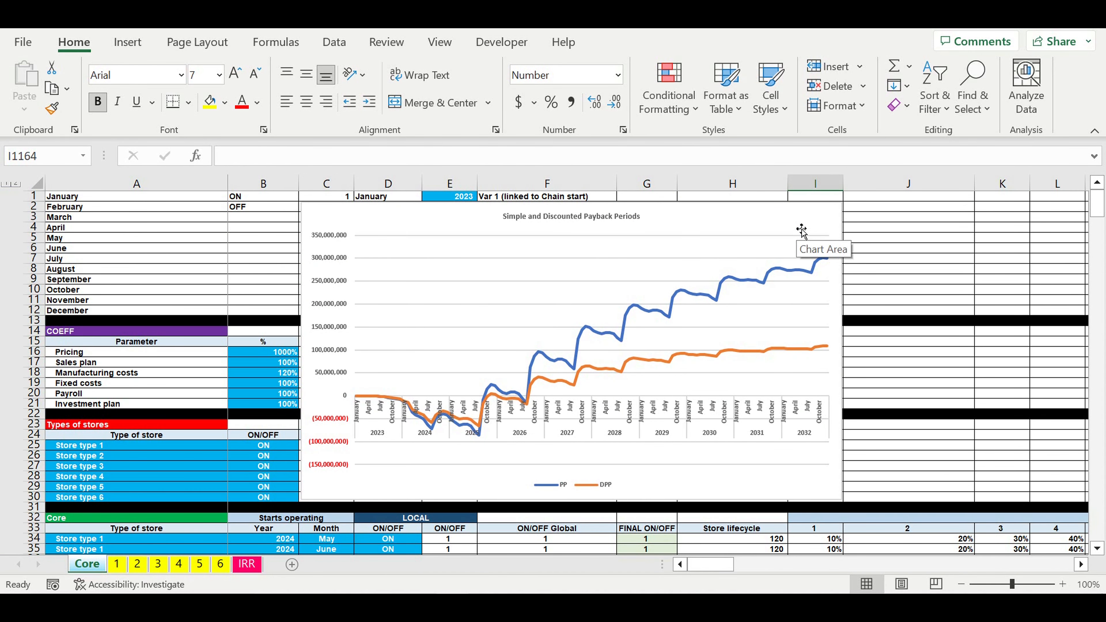
click(923, 217)
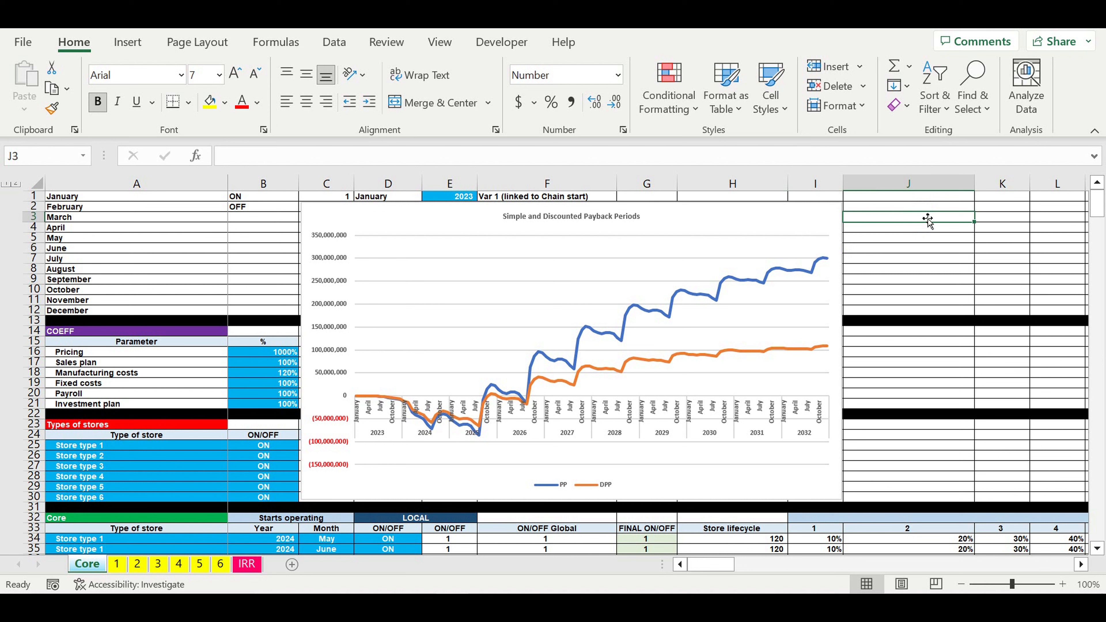
key(Up)
key(Up)
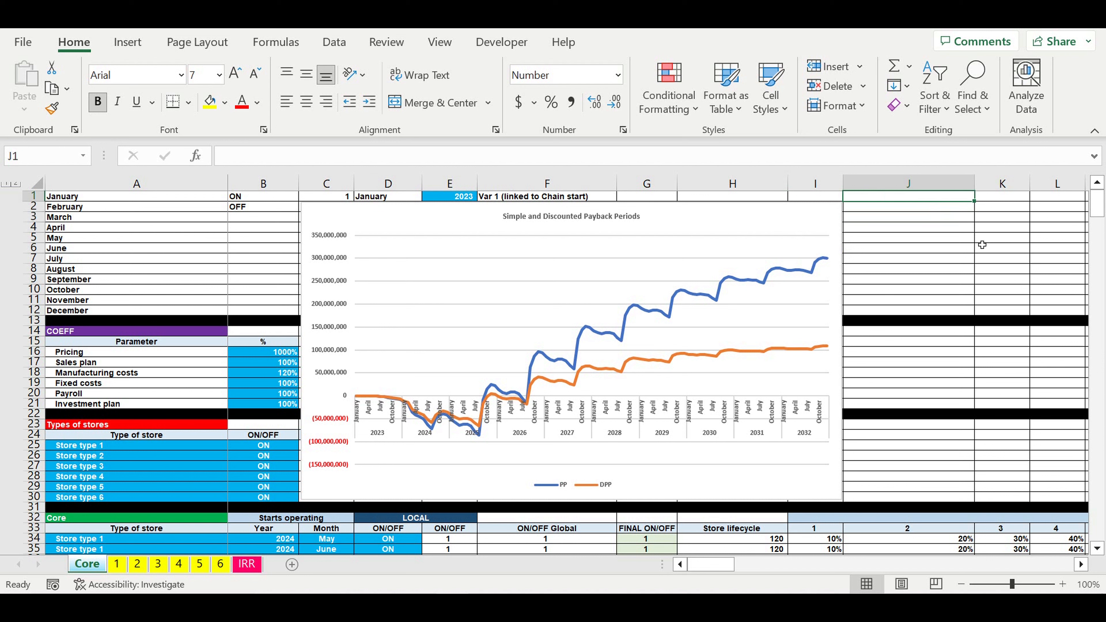
text(P)
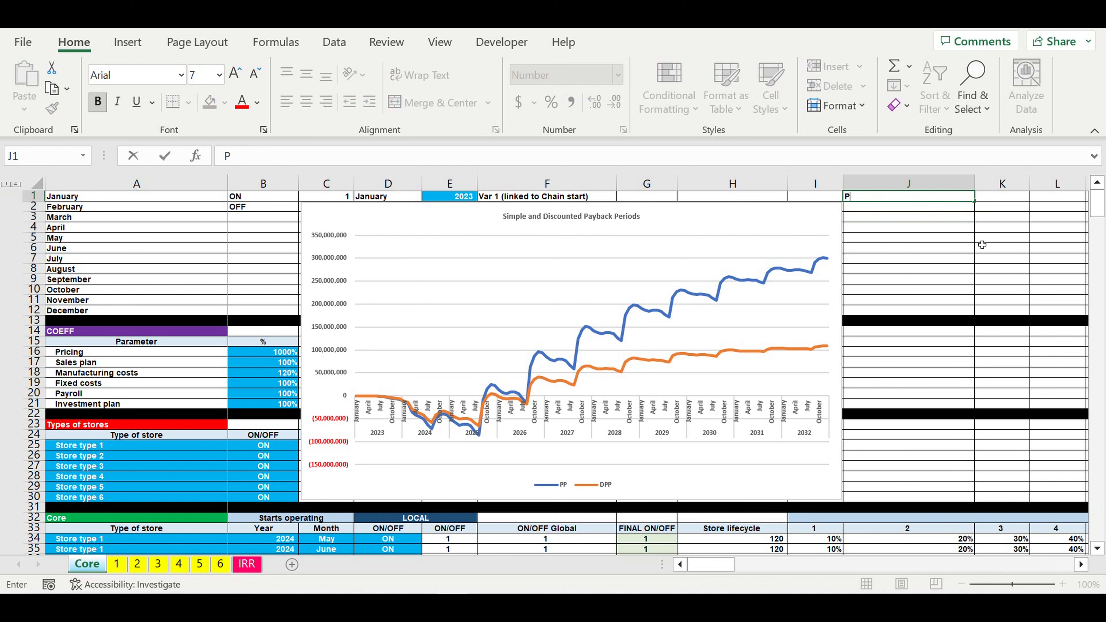
text(arameter)
key(Return)
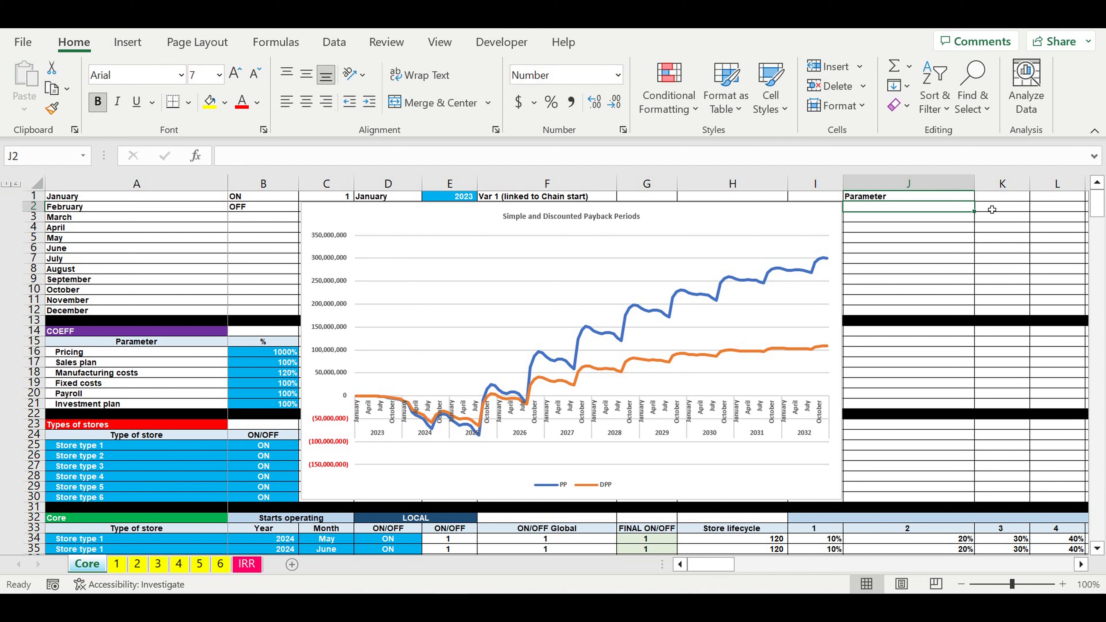
Step: Enter the table title "Financial efficiency" in cell J1
click(915, 197)
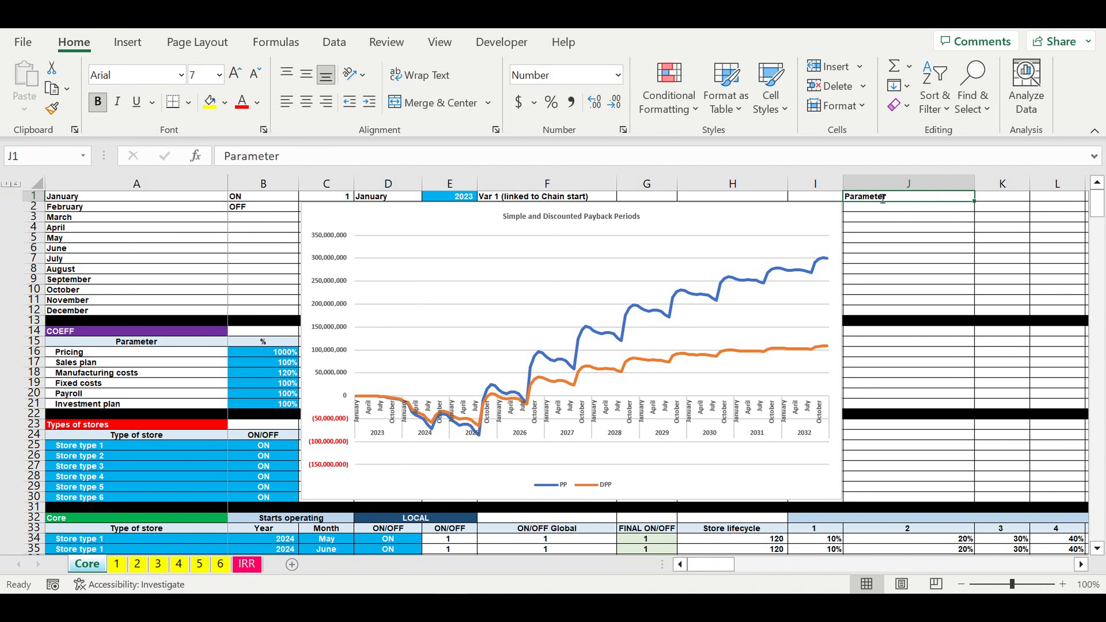
text(Financial)
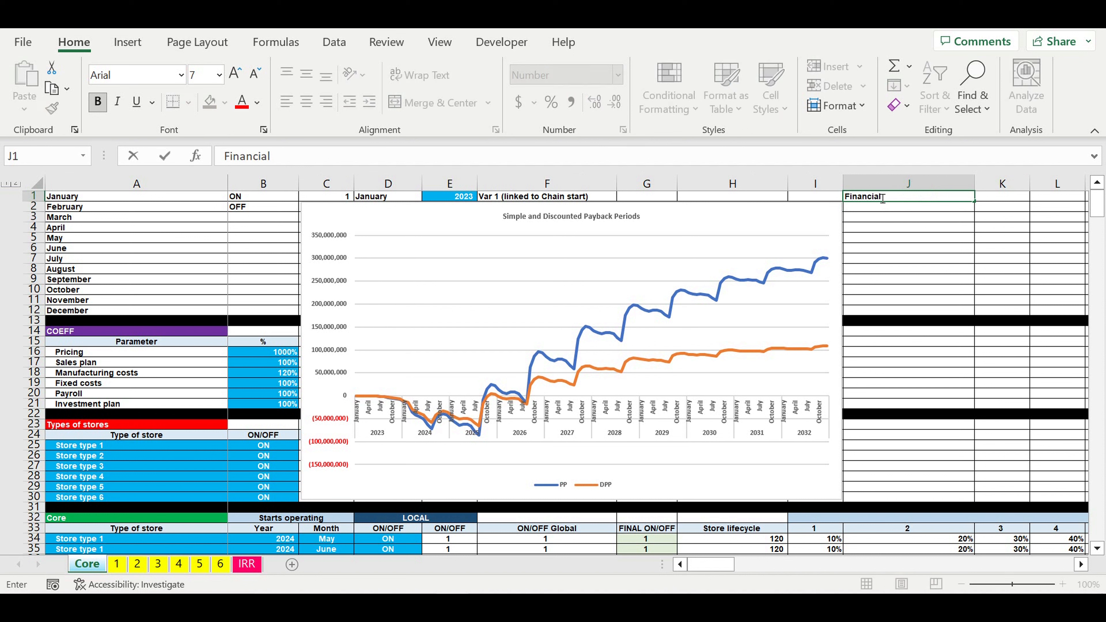
text( efficiency)
key(Return)
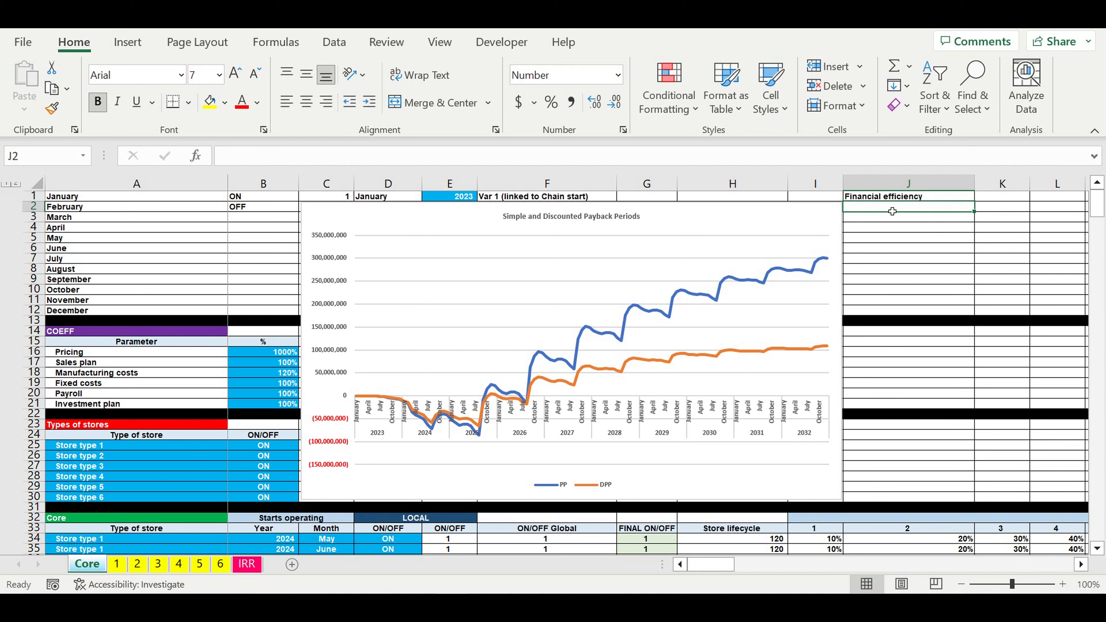
Step: Add the column headers "Parameter" in J2 and "Value" in K2 under the Financial efficiency title
text(Parameter)
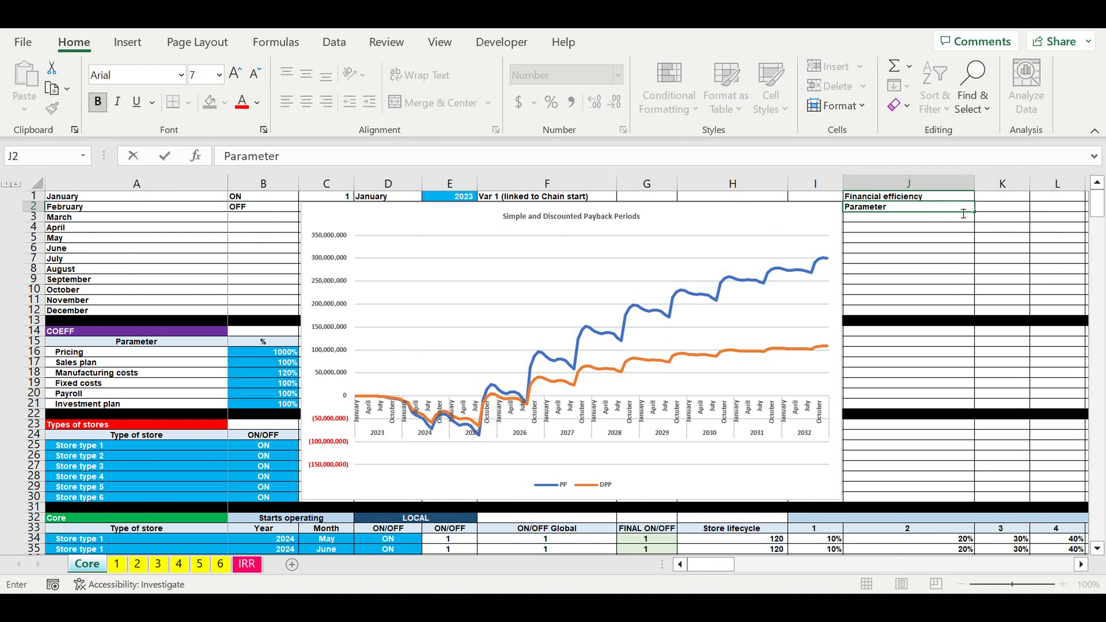
click(990, 208)
text(Value)
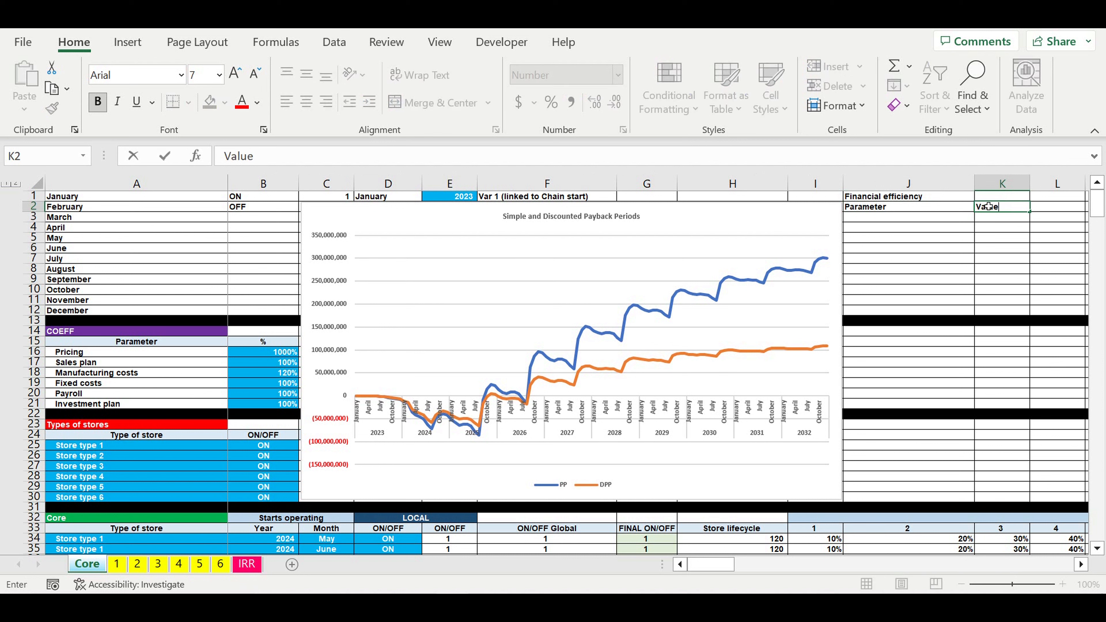
key(Return)
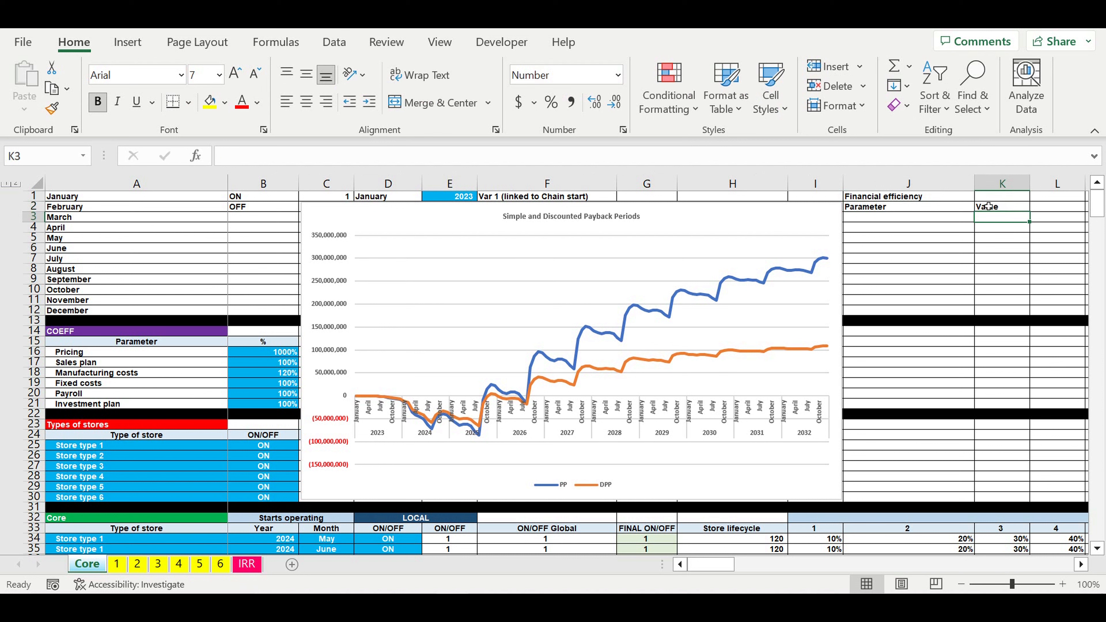
Step: Fill the Financial efficiency title cell with bright green
click(956, 199)
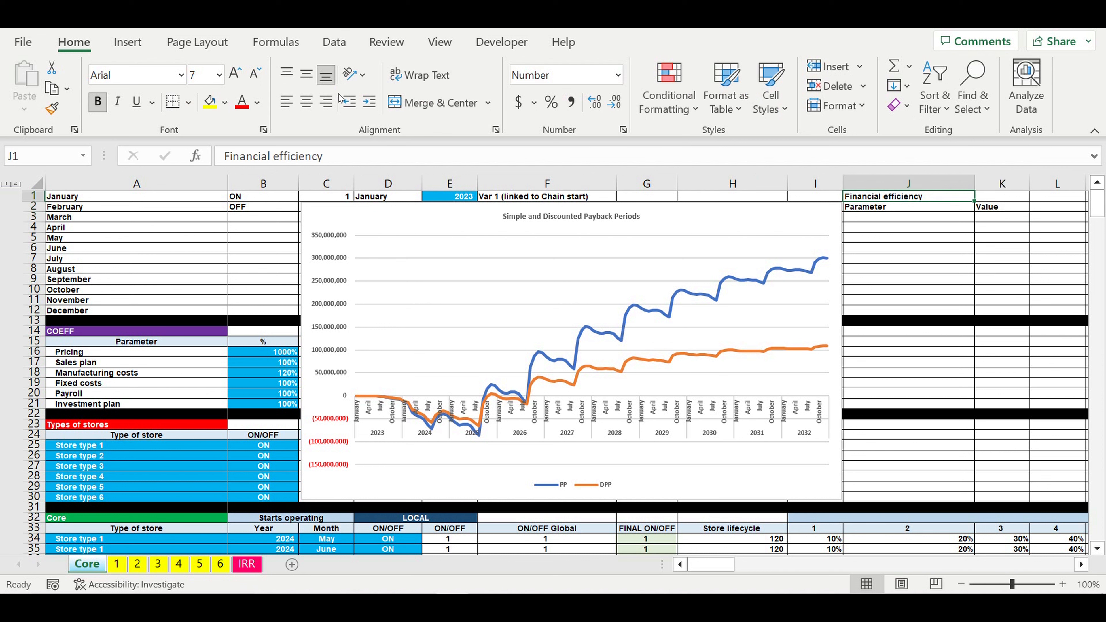
click(226, 109)
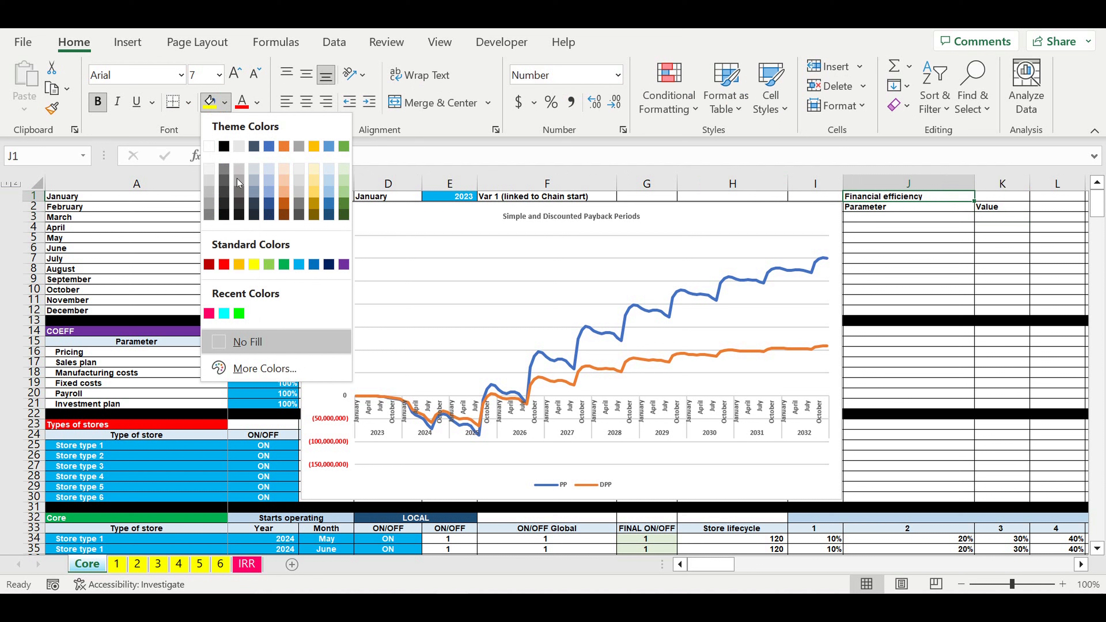
click(244, 316)
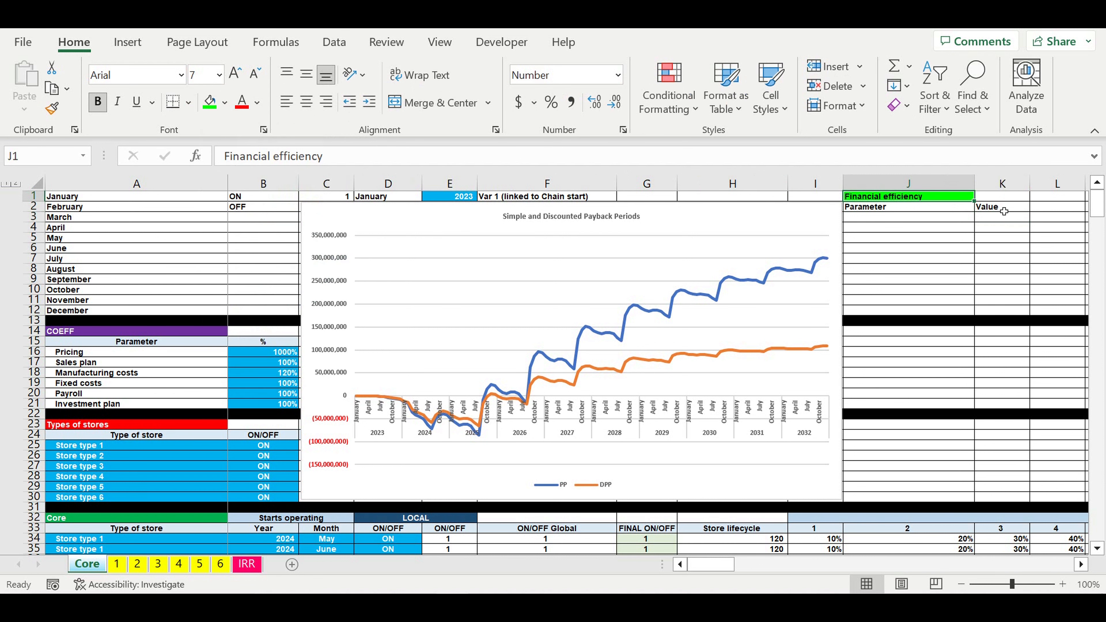
Step: Center the Parameter and Value headers in J2:K2 and fill them with light blue
drag(1001, 208, 959, 209)
click(306, 102)
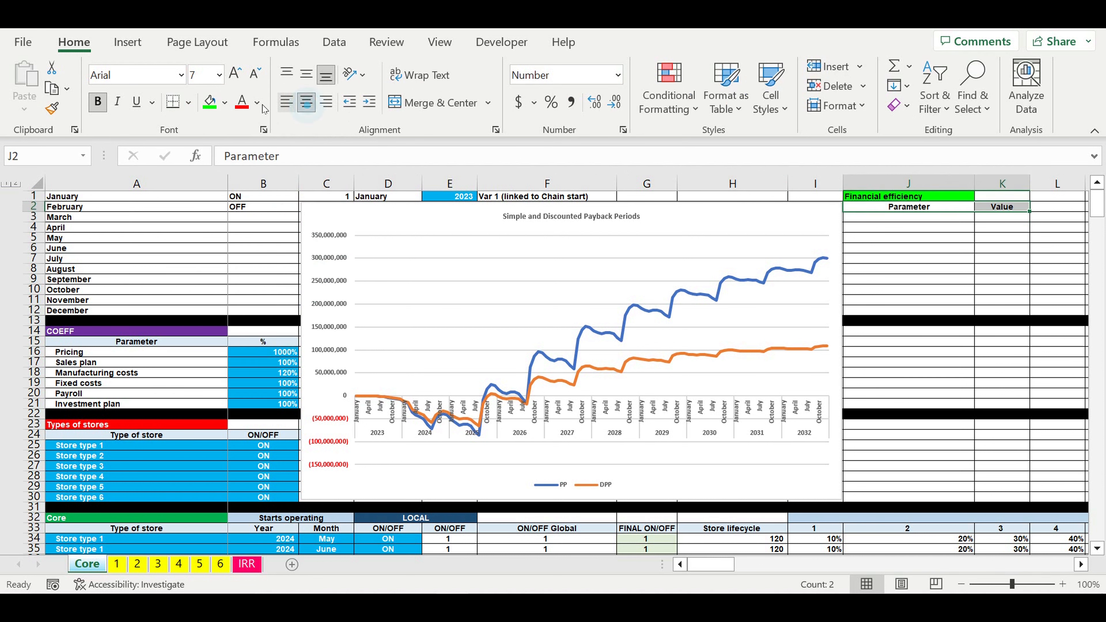
click(226, 102)
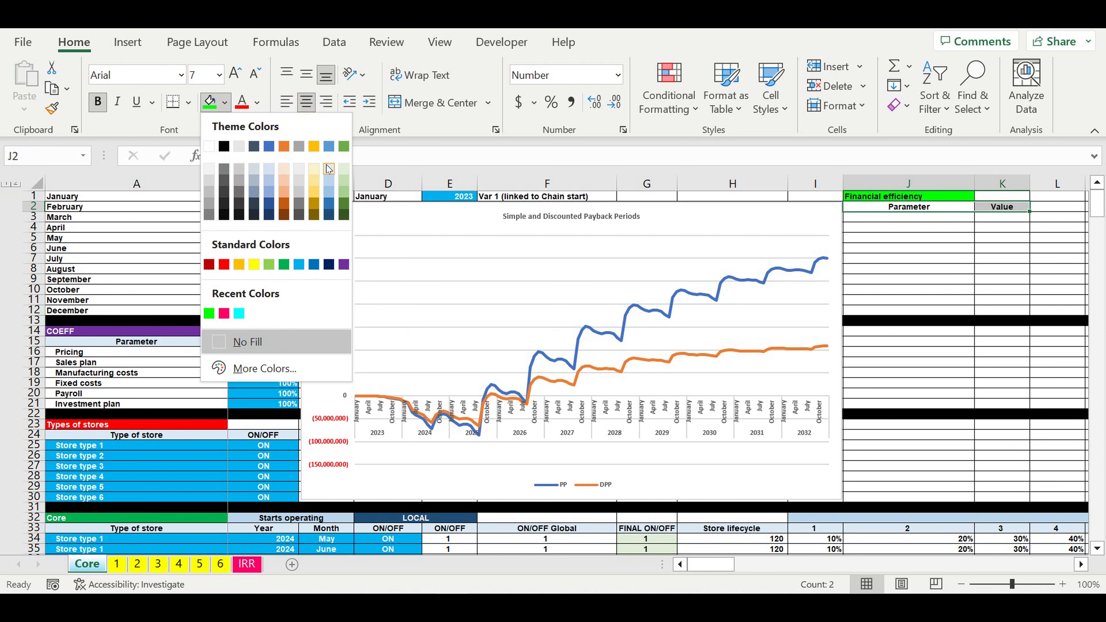
click(331, 169)
Step: Enter the first parameter label "Simple Payback period (months)" in cell J3
click(916, 221)
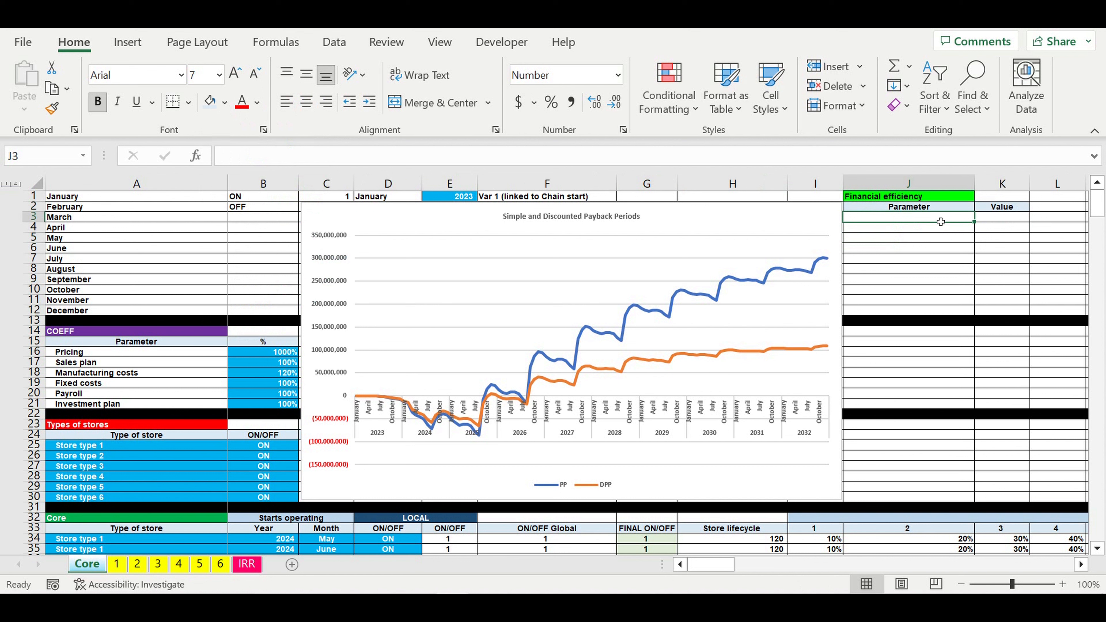
text(Simple)
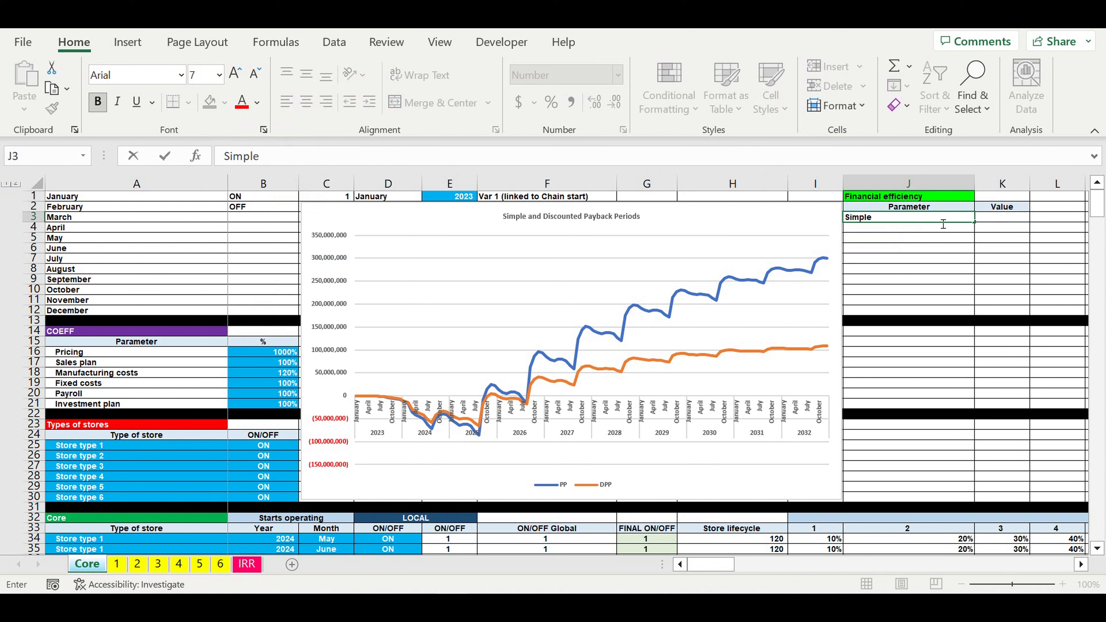
text( Payback period)
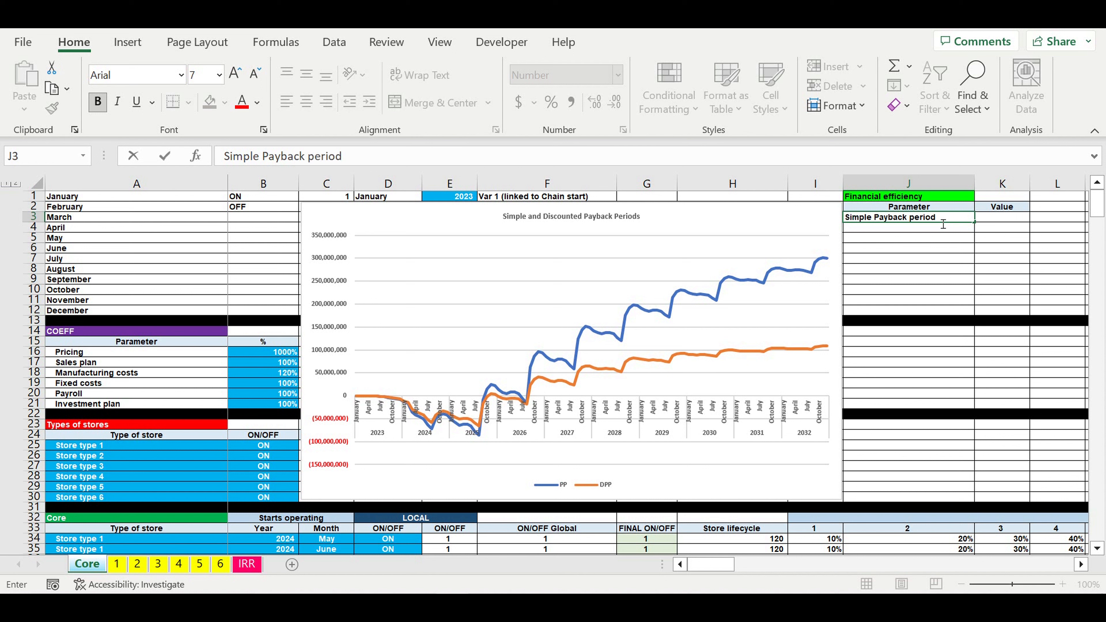
text( (months))
key(Return)
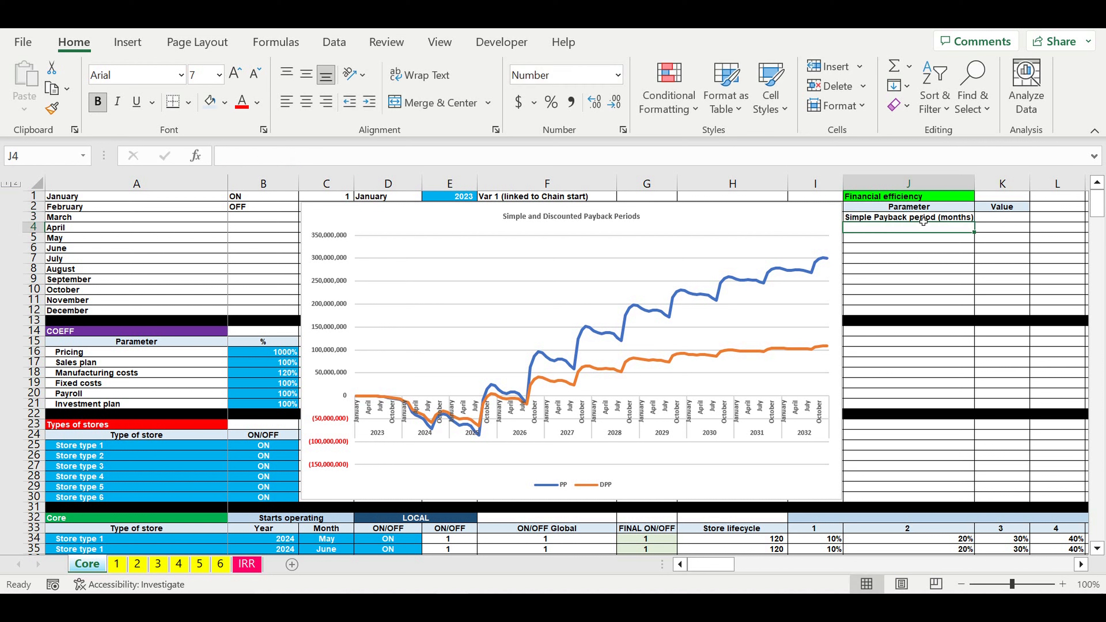
Step: Correct the J3 label to "Simple Payback Period (months)", with a capital P in Period
click(923, 220)
click(360, 157)
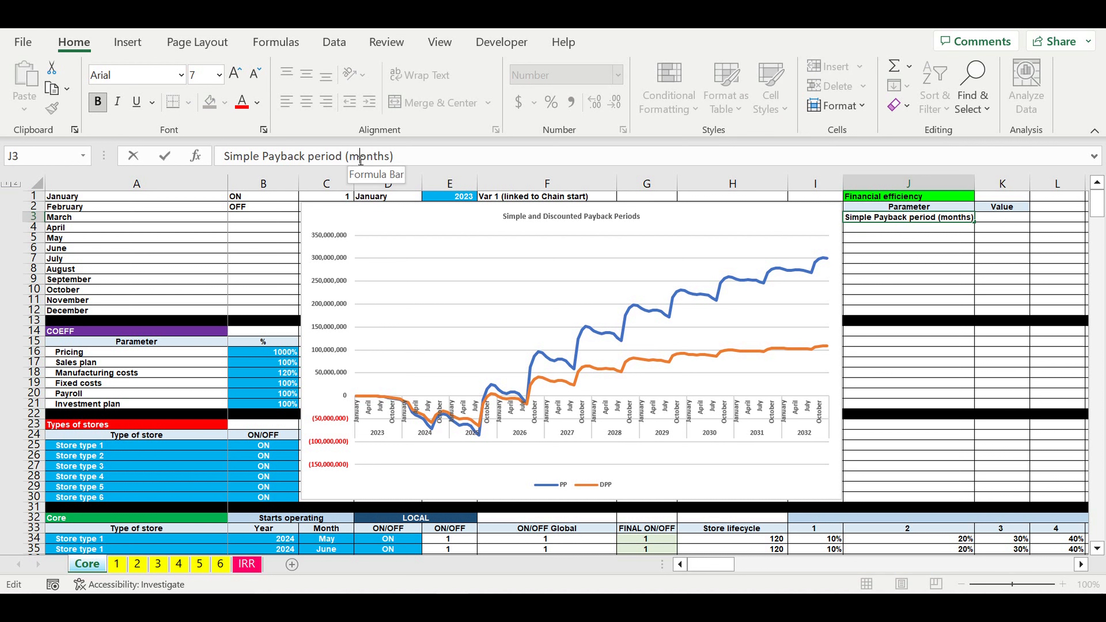
click(313, 157)
key(BackSpace)
text(P)
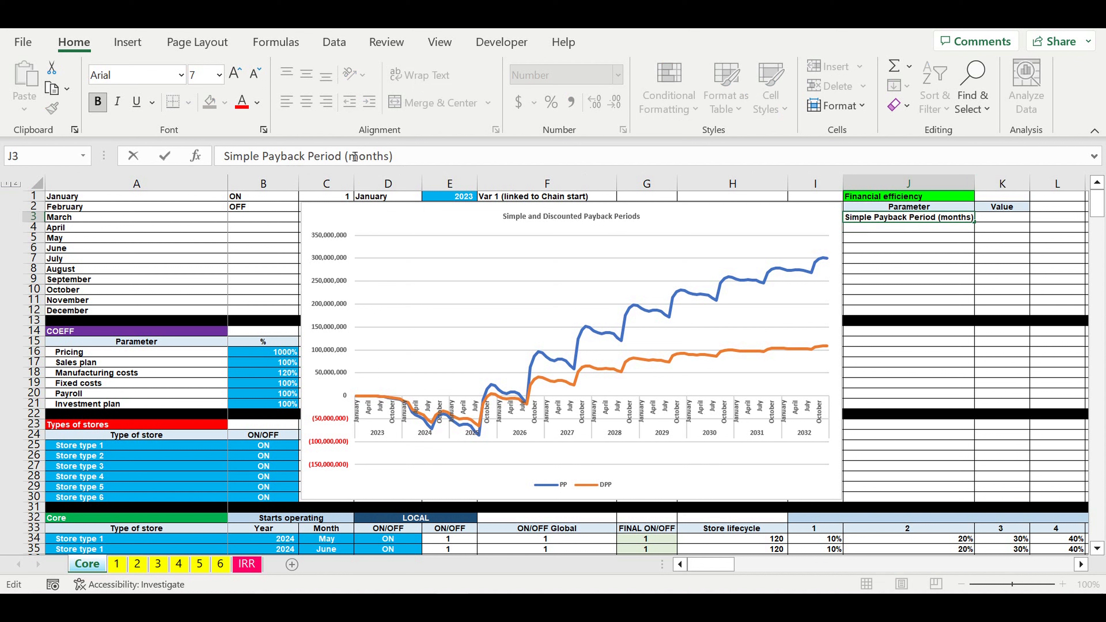
key(Return)
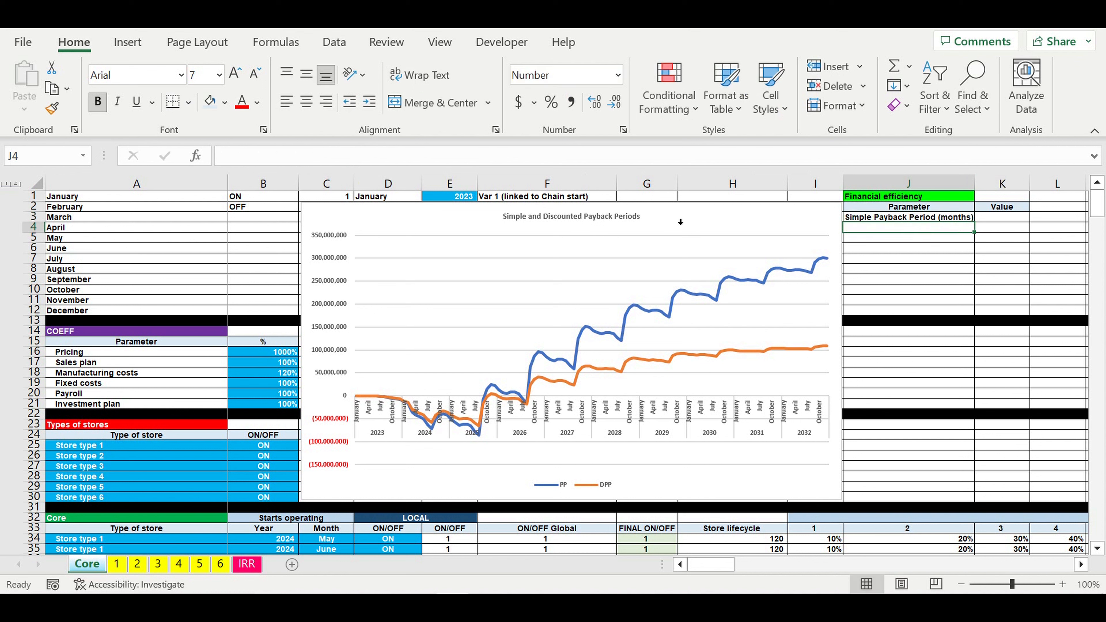
Step: Copy the J3 label into J4, change it to "Discounted Payback Period (months)", and fit column J to its text
click(948, 217)
drag(974, 222, 975, 233)
click(869, 228)
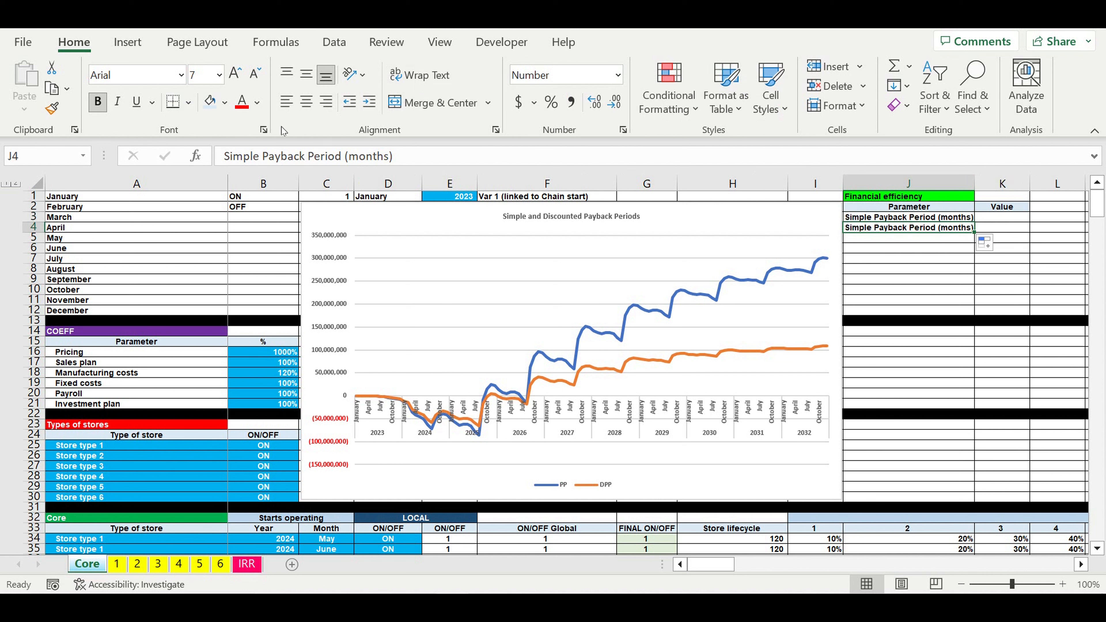
double_click(244, 157)
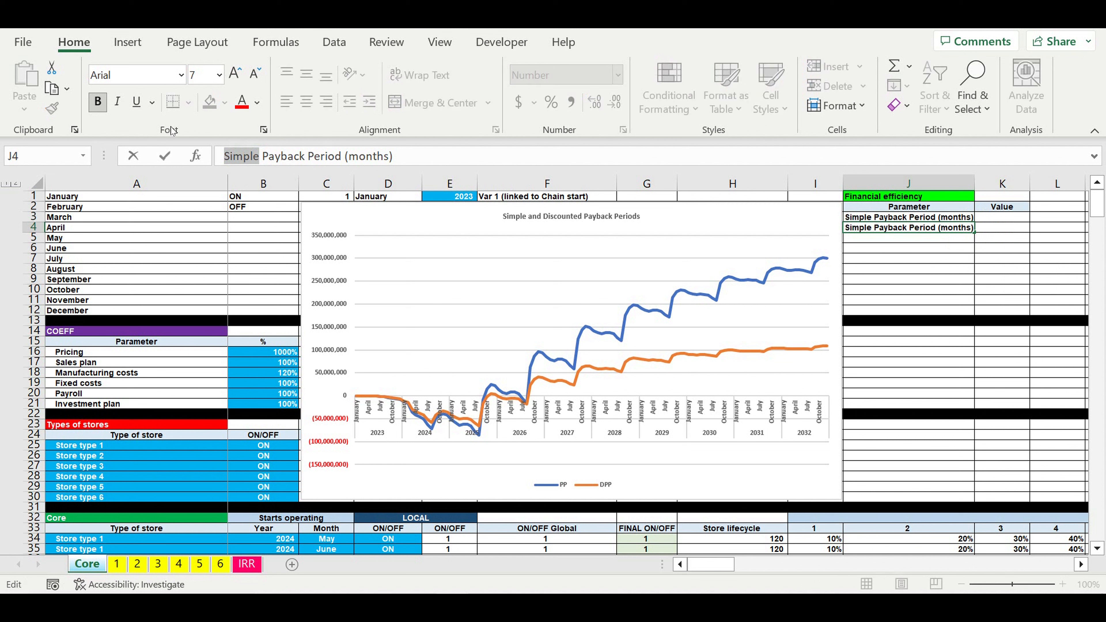
text(Discount)
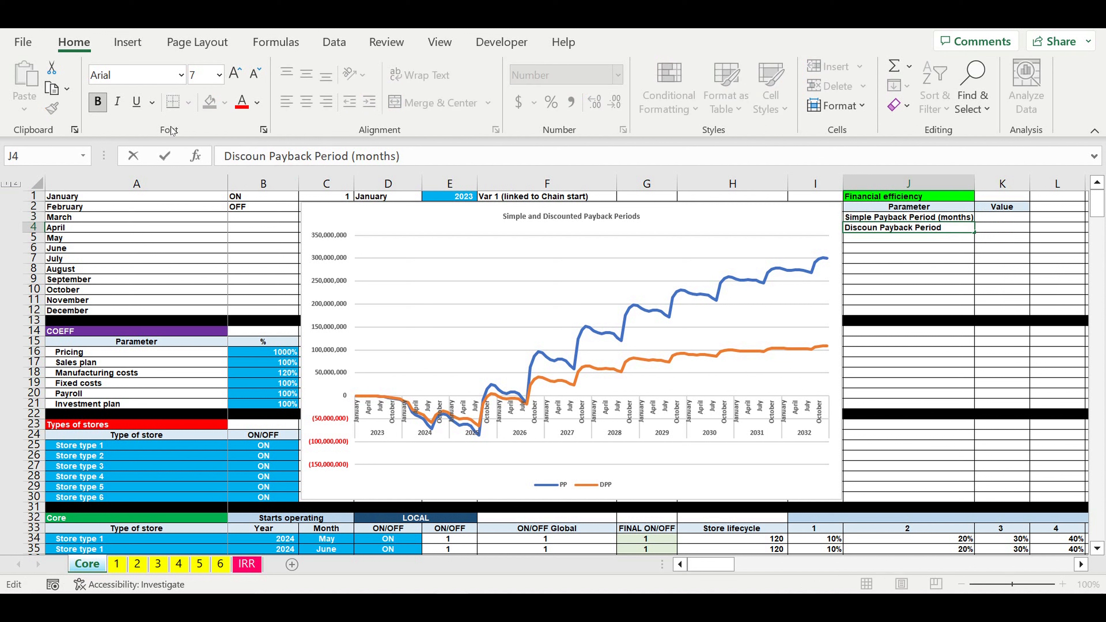
text(ed)
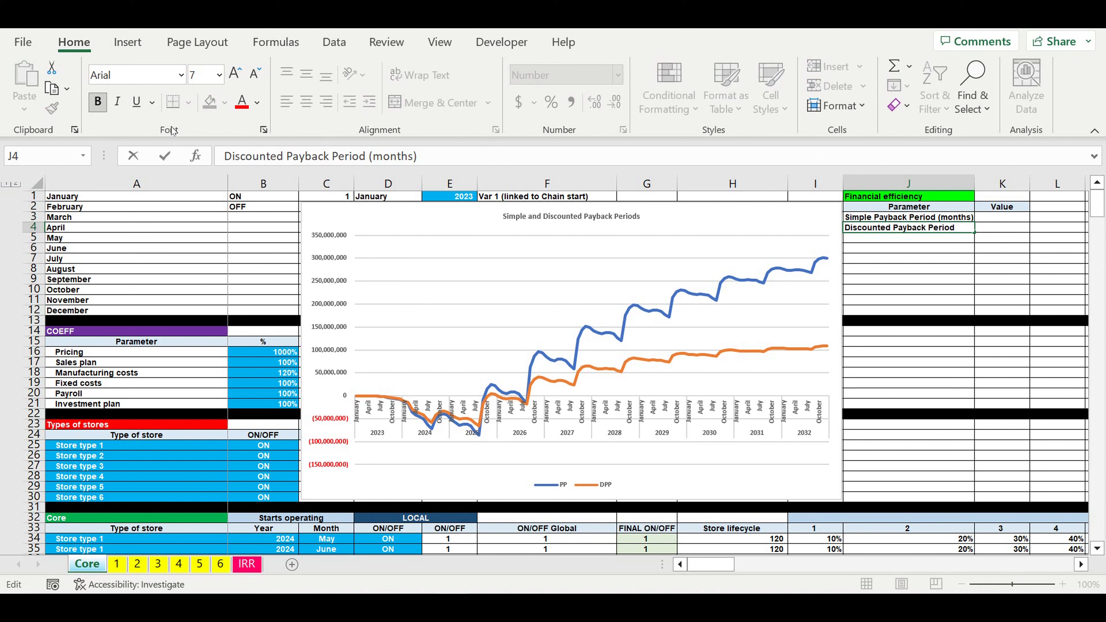
key(Return)
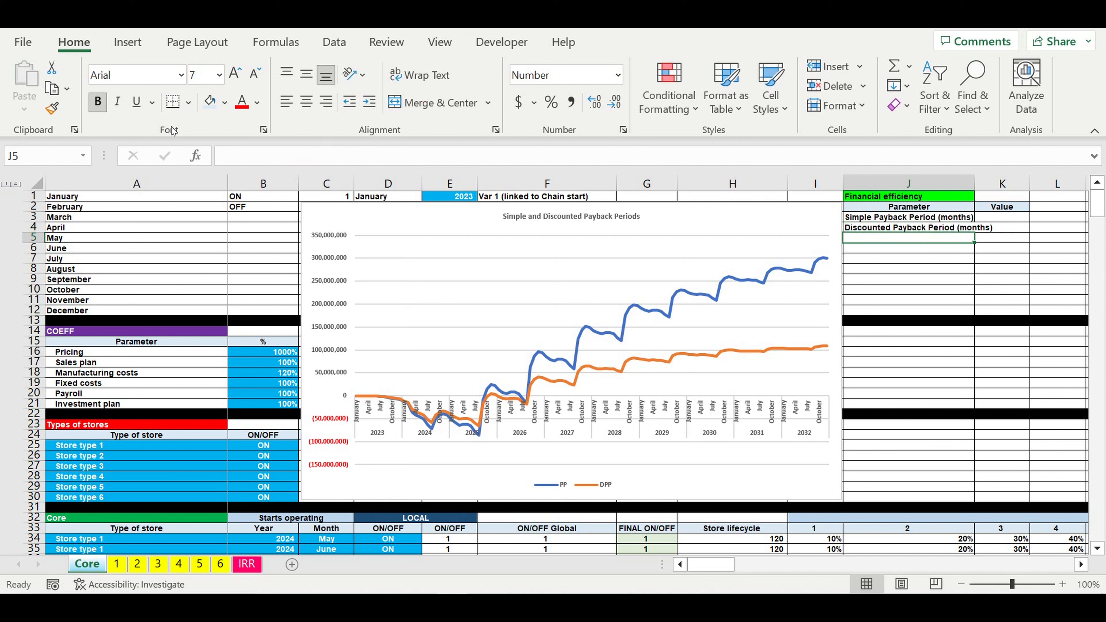
double_click(975, 184)
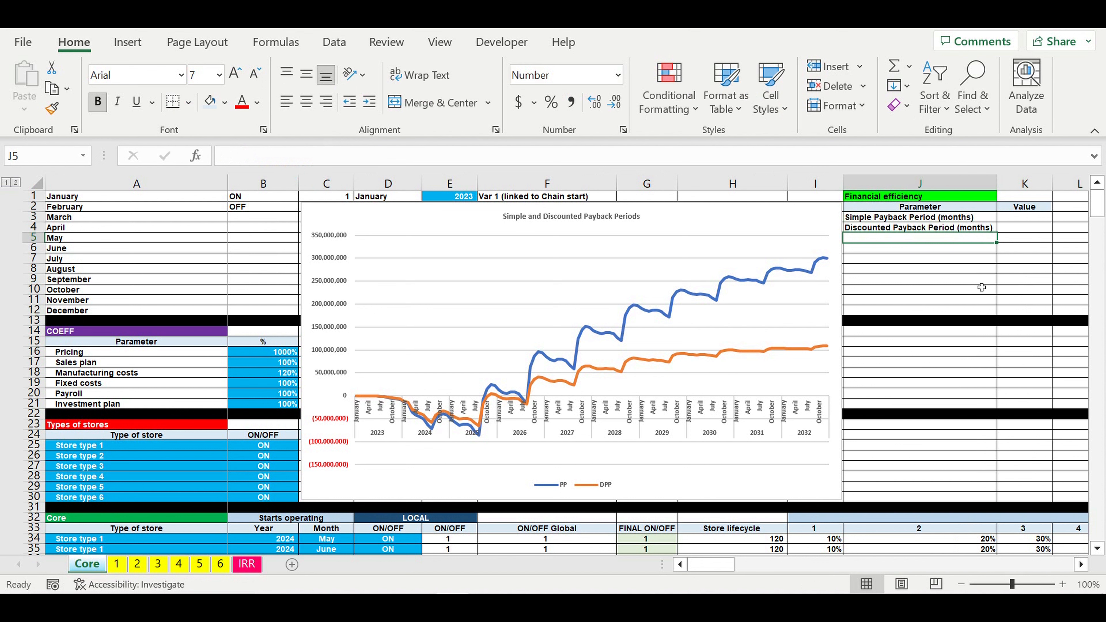
Step: Enter the parameter labels "Net Income (NI) ($)" in J5 and "Net Present Value (NPV)" in J6
text(Net Incom)
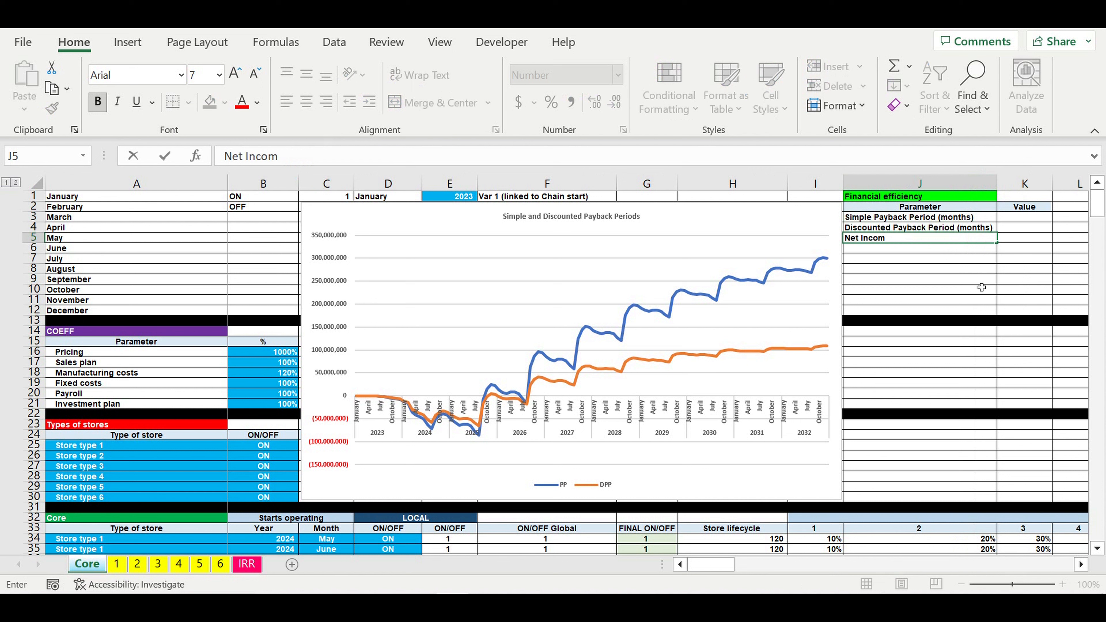
text(e (NI) ($))
key(Return)
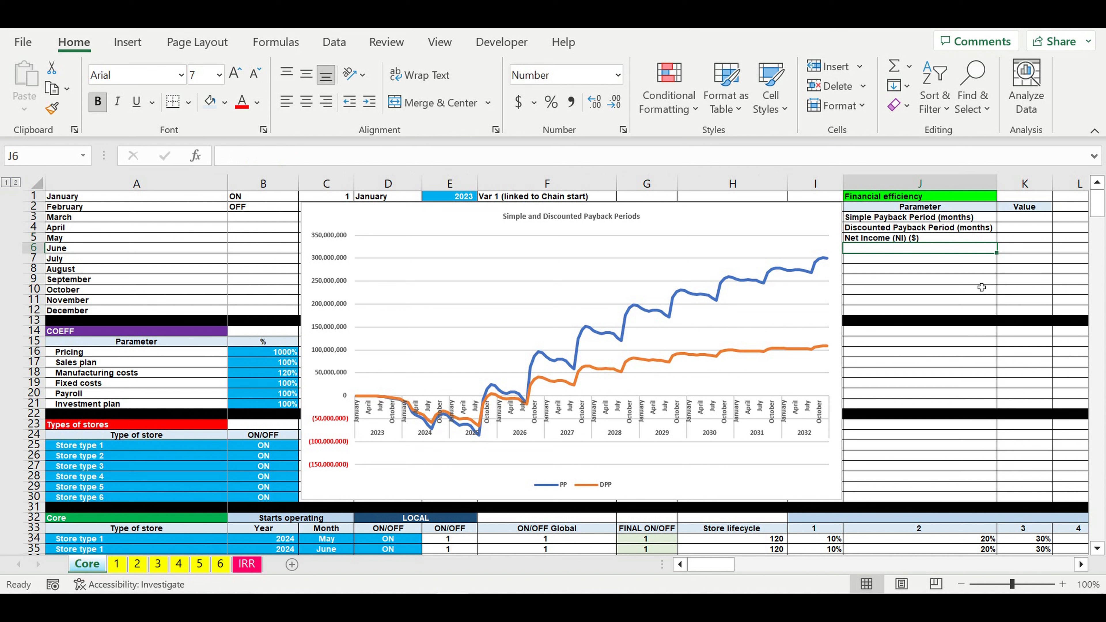
text(Net Present)
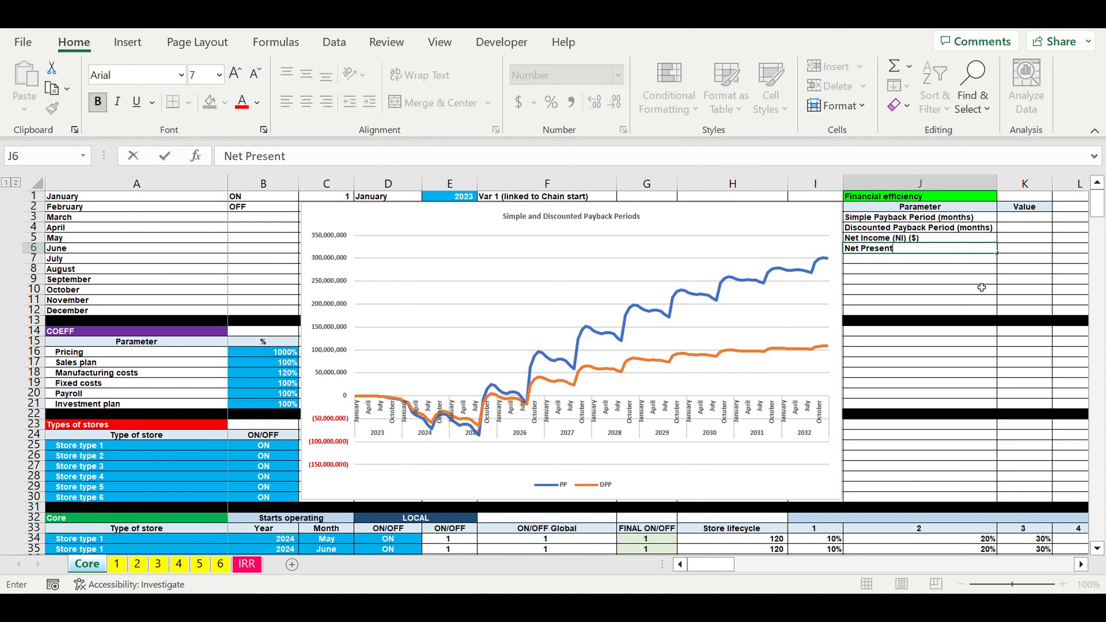
text( Value (NPV))
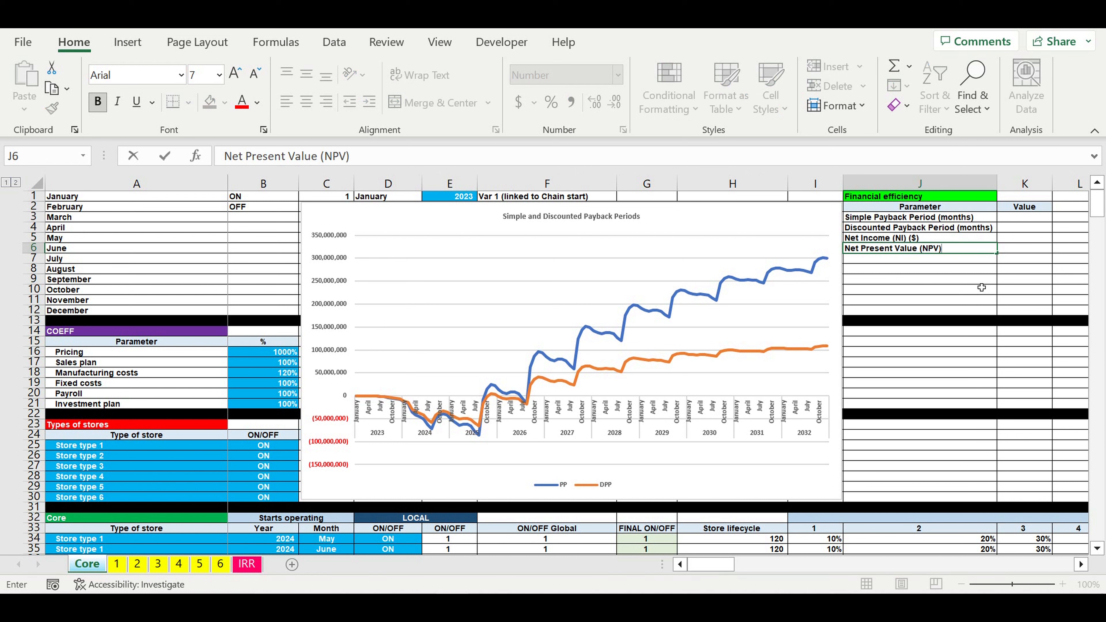
key(Return)
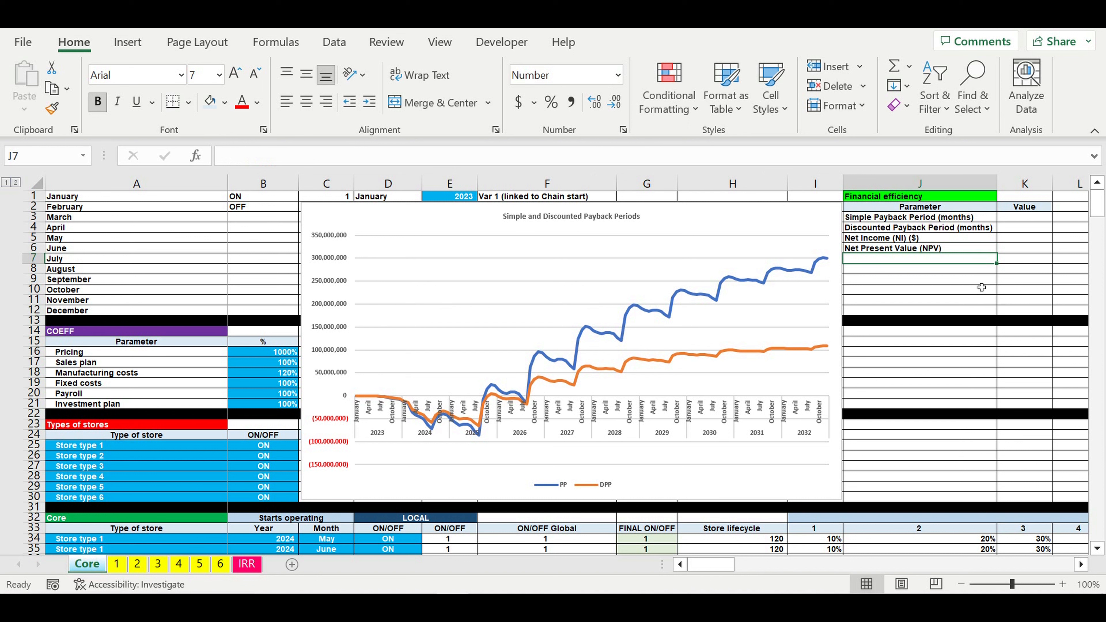
Step: Enter the parameter label "Internal Rate of Return (IRR) (%)" in cell J7
text(Intern)
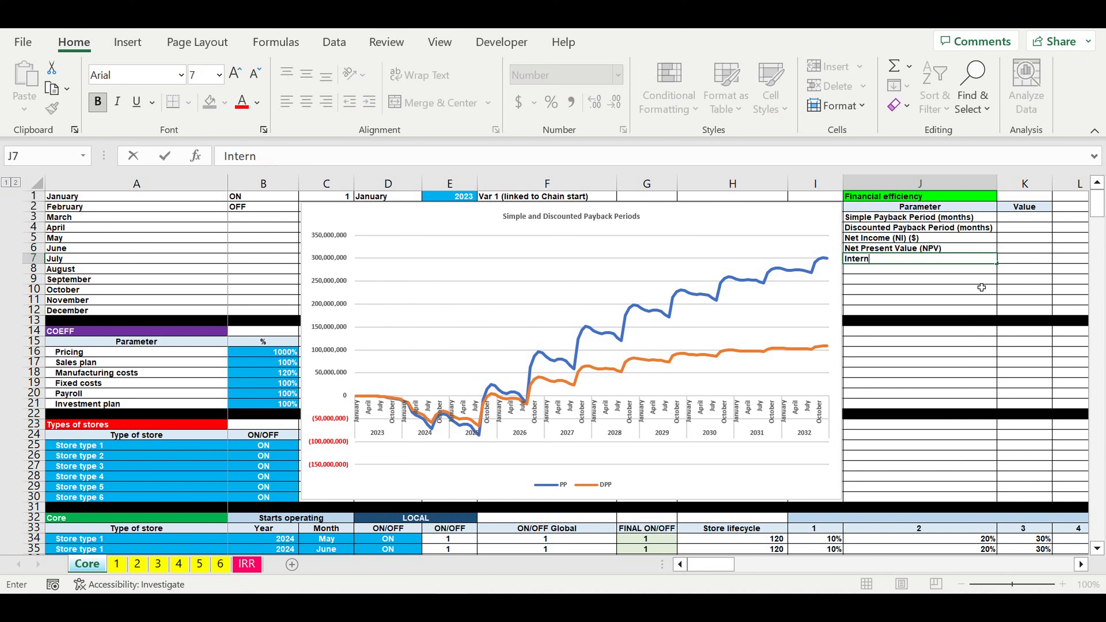
text(al Rate of R)
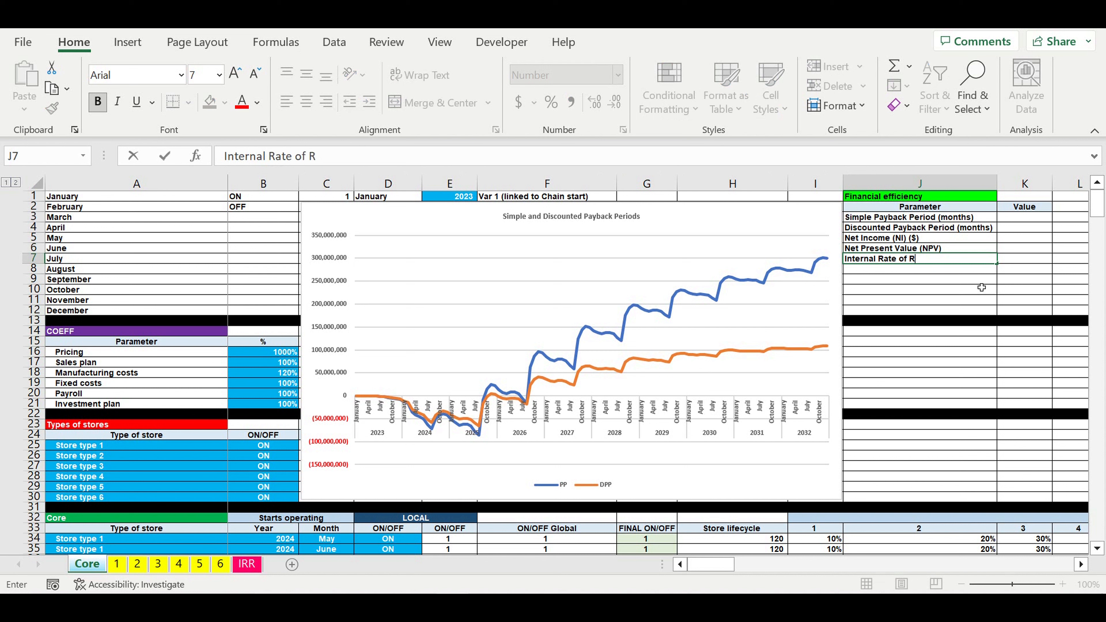
text(eturn (IRR) ()
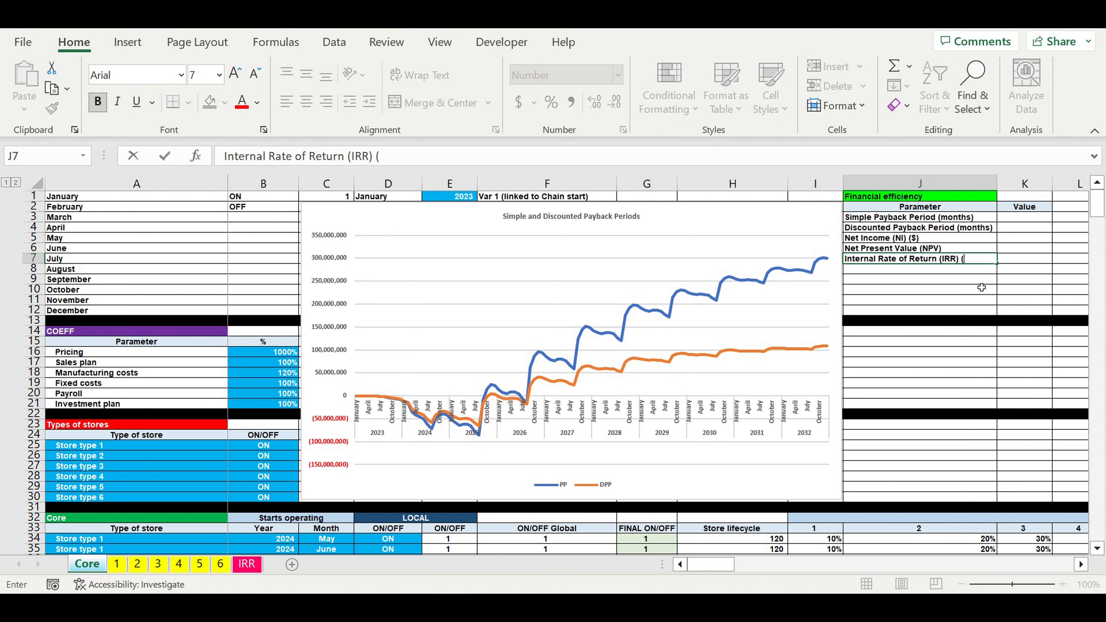
text(%))
key(Return)
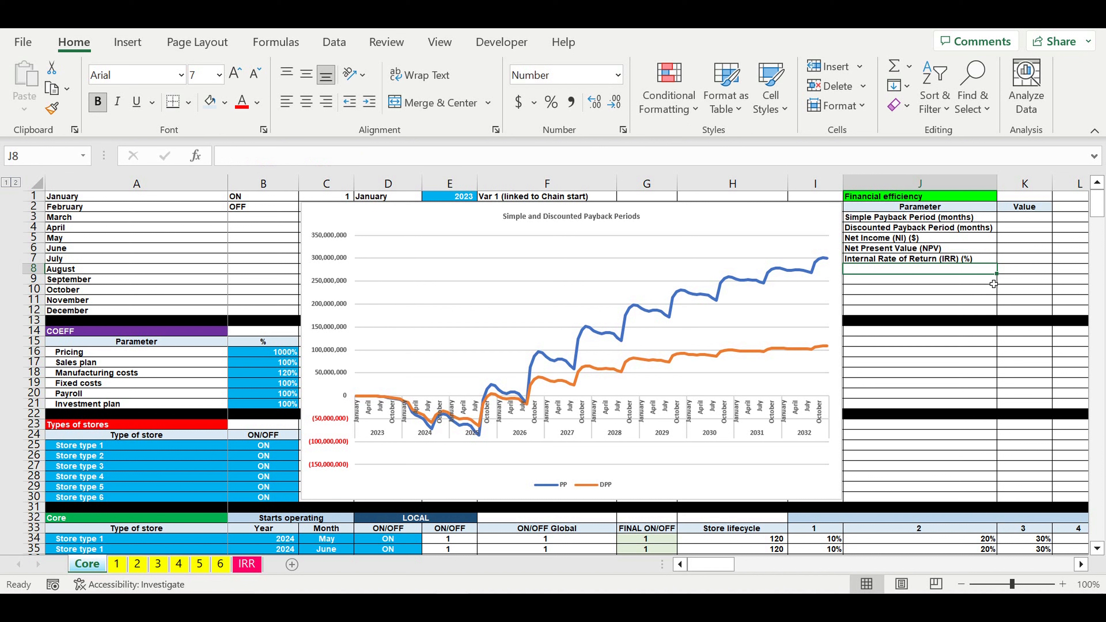
Step: Enter the parameter label "Total Financing needed ($)" in cell J8
click(881, 270)
text(Tot)
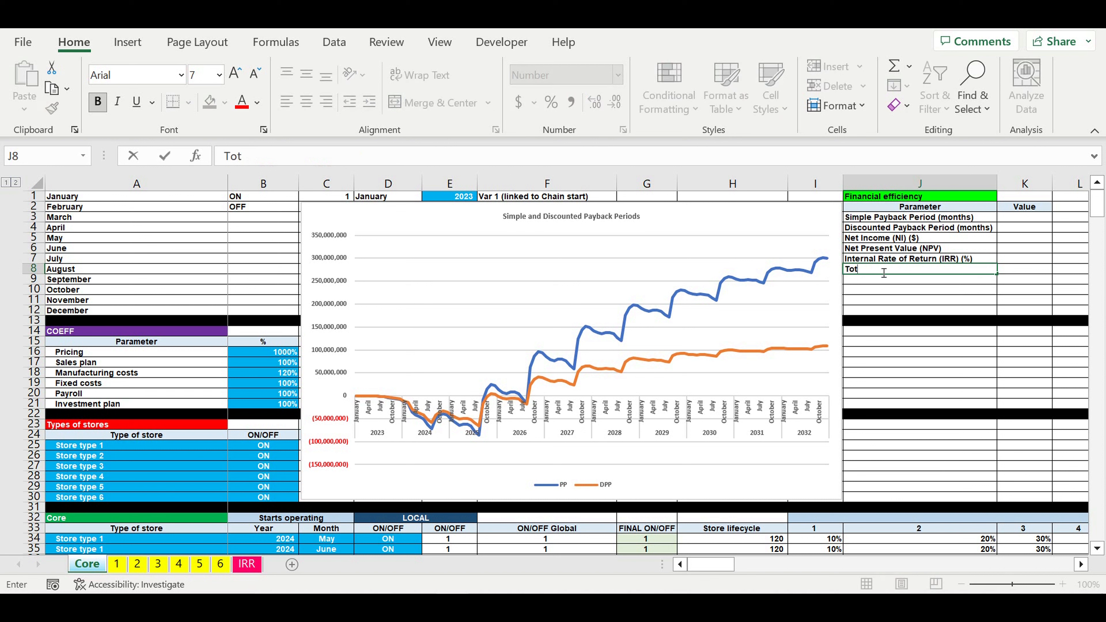
text(al Financing neede)
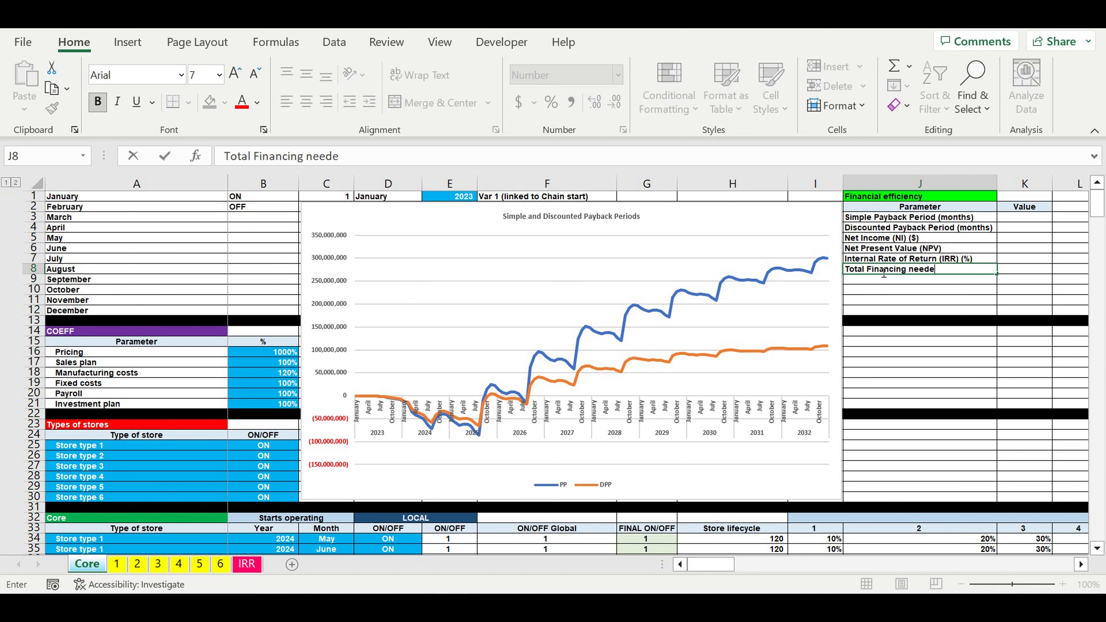
text(d ($))
key(Return)
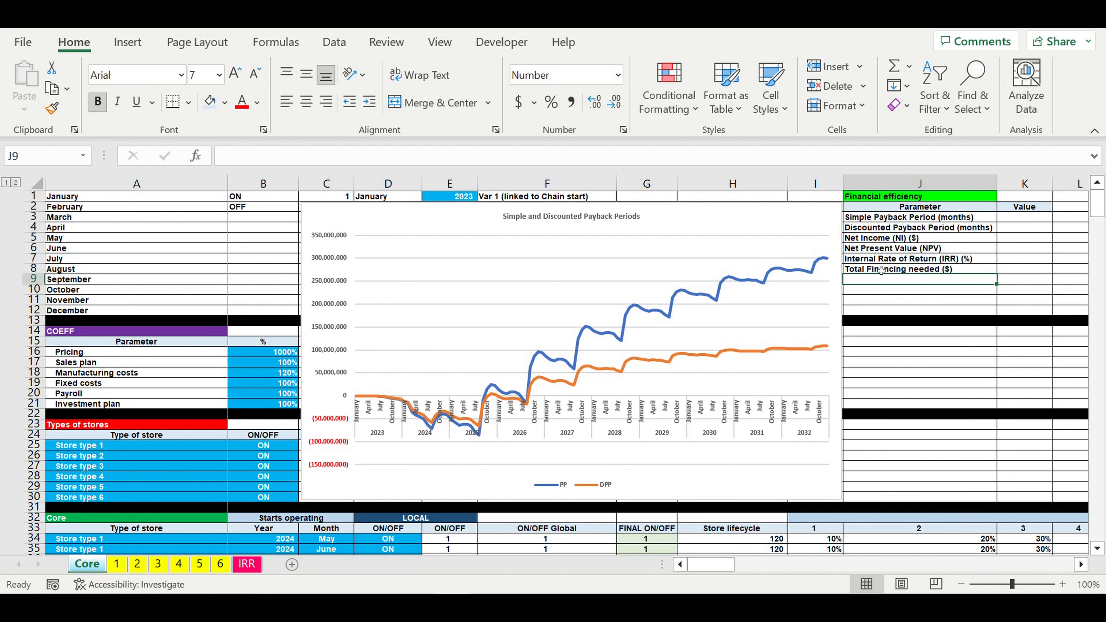
Step: Enter the parameter label "Cash generated by business ($)" in cell J9
text(Casj)
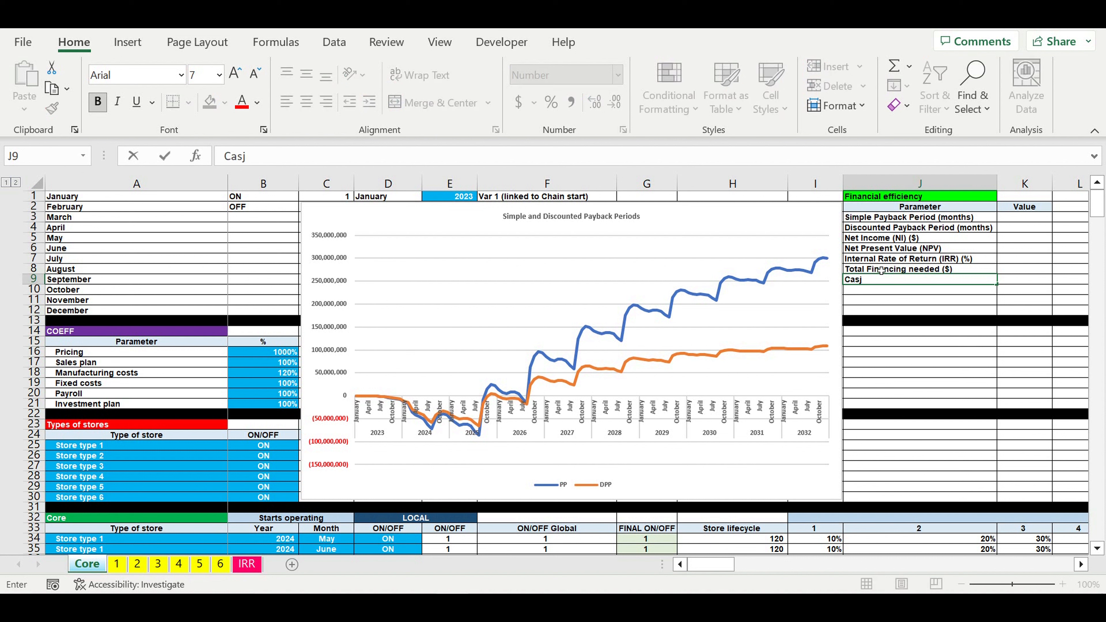
key(BackSpace)
text(h generated by )
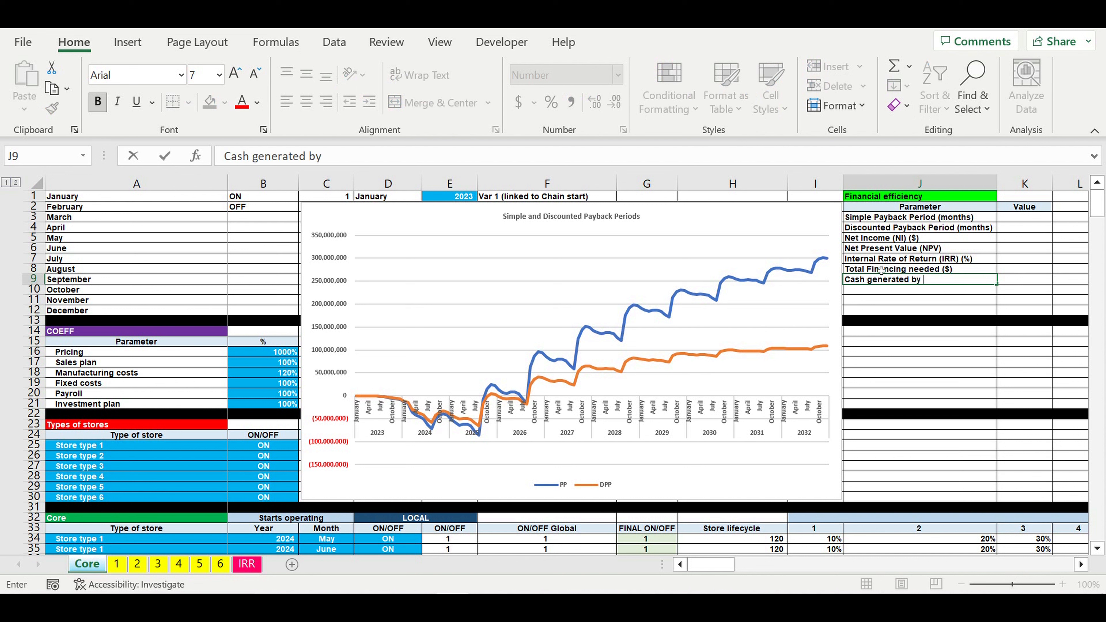
text(business ($))
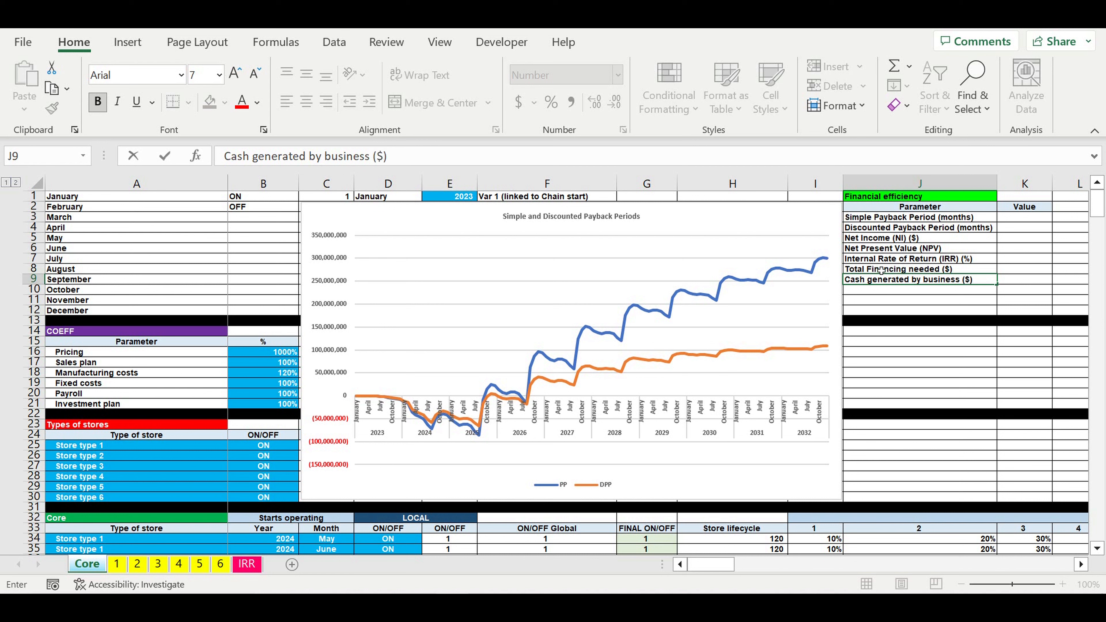
key(Return)
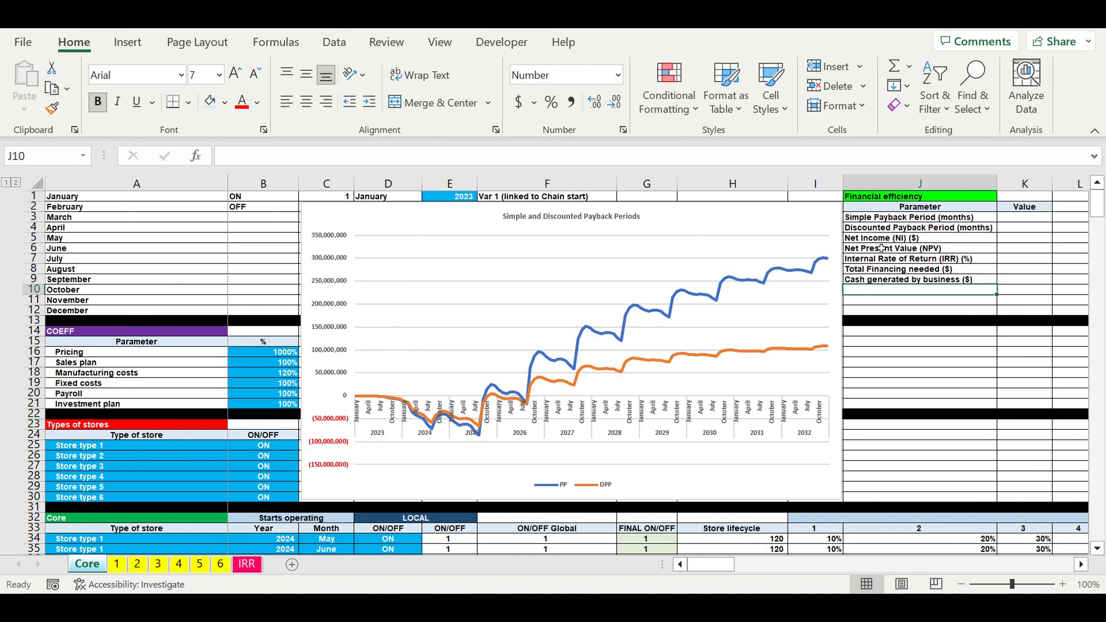
Step: Move the three labels in J7:J9 down one row to J8:J10, leaving J7 empty below Net Present Value
click(882, 248)
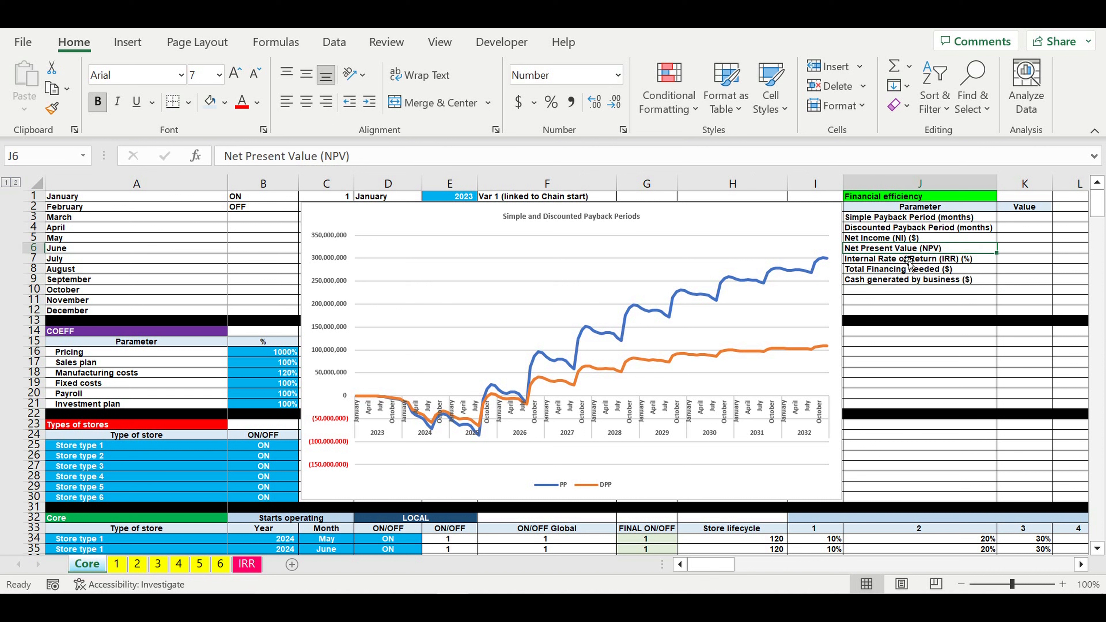
drag(905, 260, 901, 279)
key(ctrl+c)
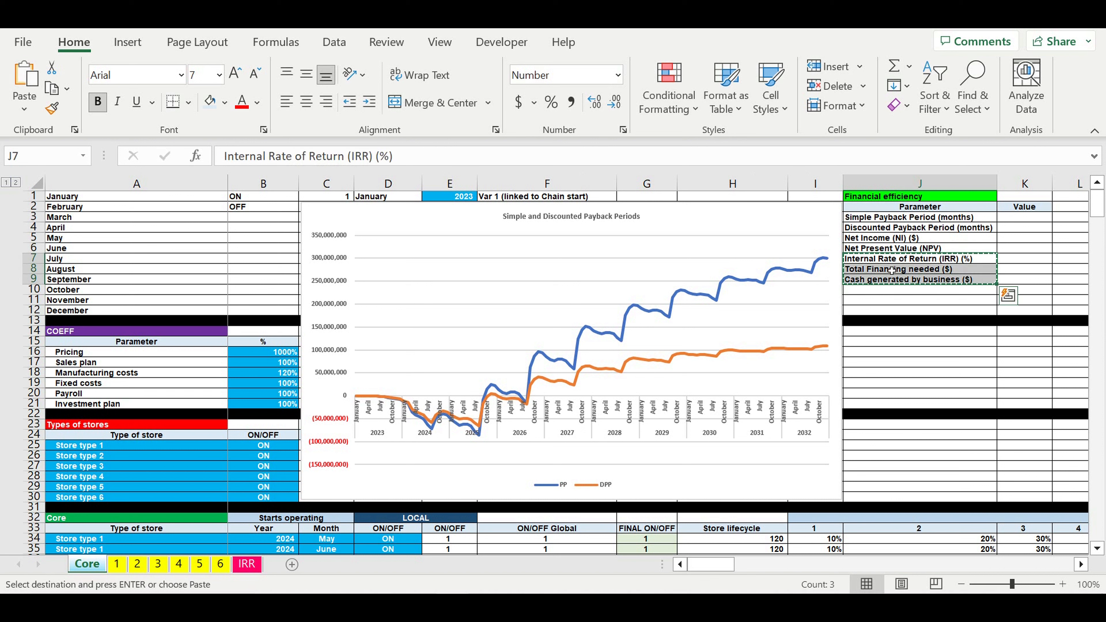
click(884, 274)
key(ctrl+v)
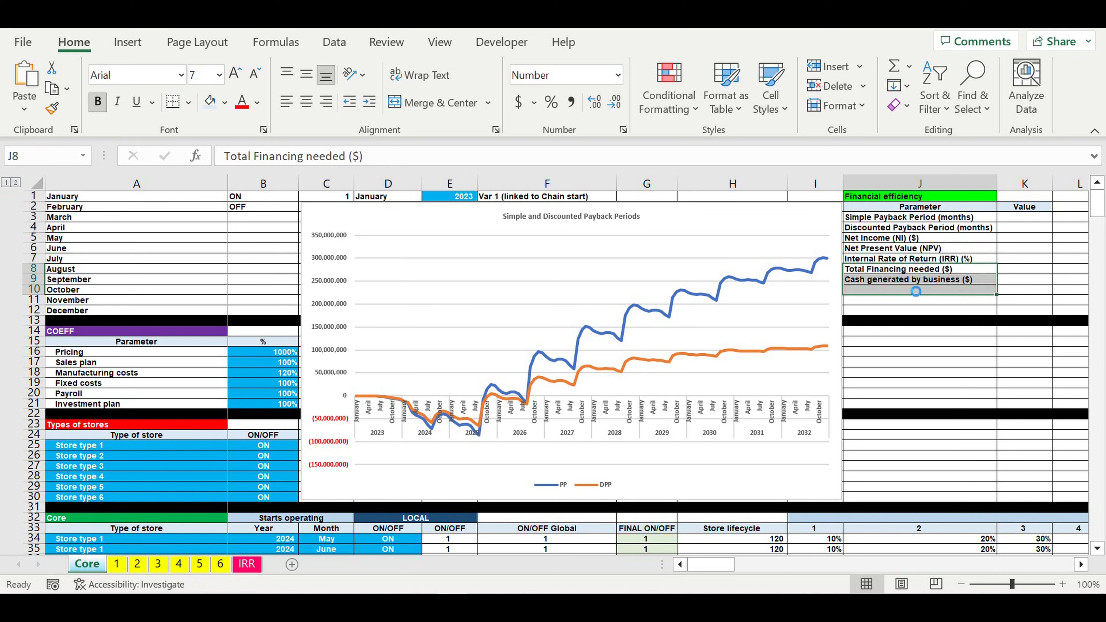
Step: Enter the parameter label "Profitability Index (PI)" in the empty cell J7
click(873, 262)
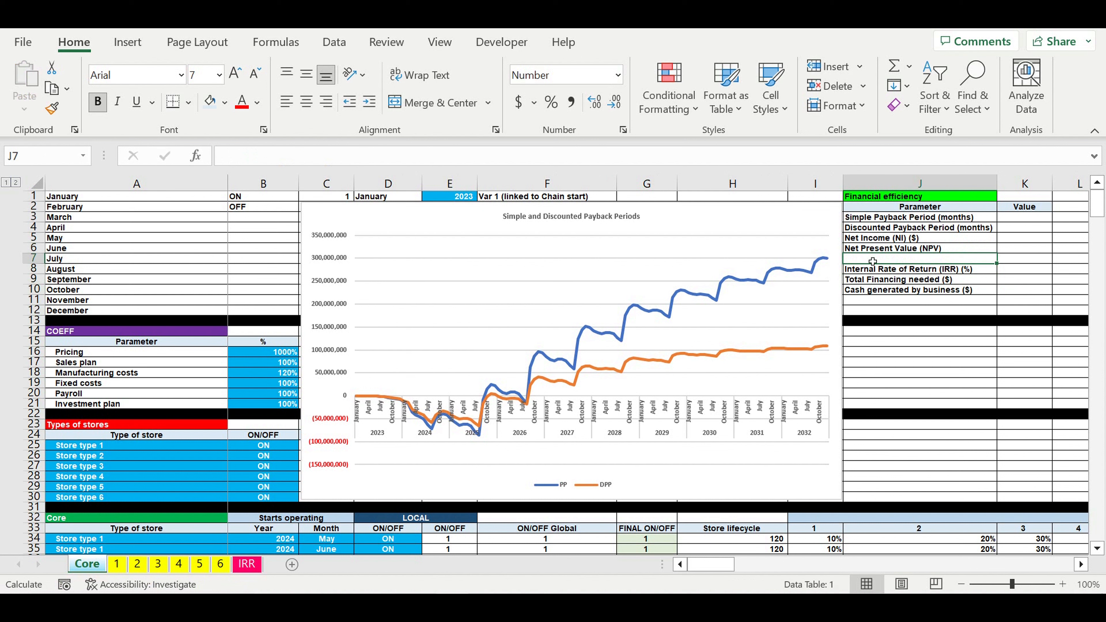
text(Profita)
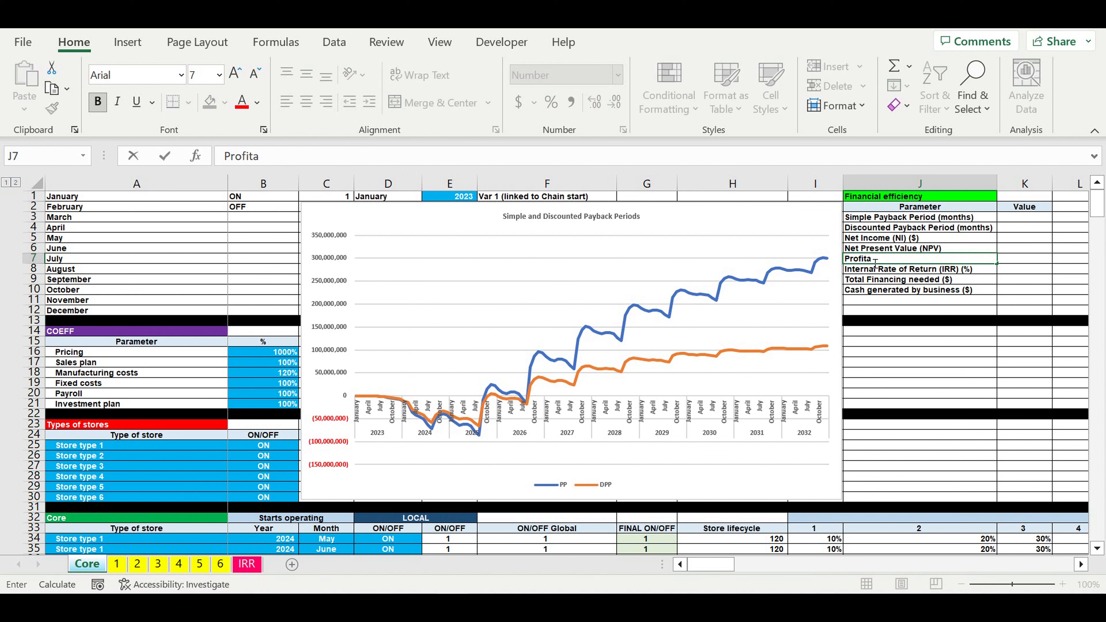
text(bility Index ()
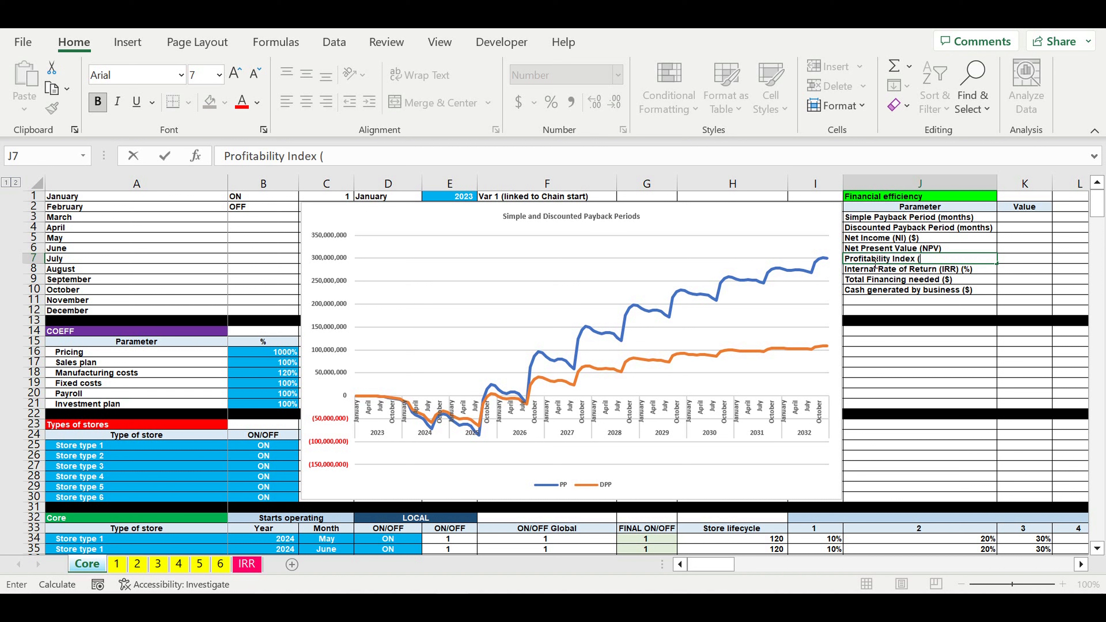
text(PI))
key(Return)
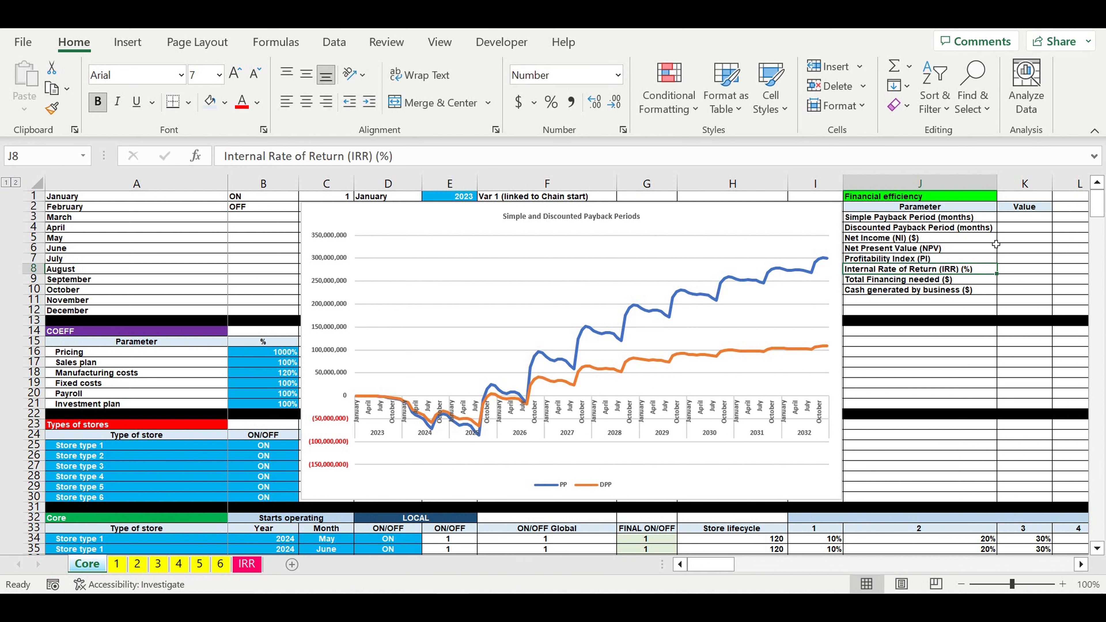
Step: Indent the parameter labels in J3:J10 and widen columns J and K of the Financial efficiency table
click(913, 327)
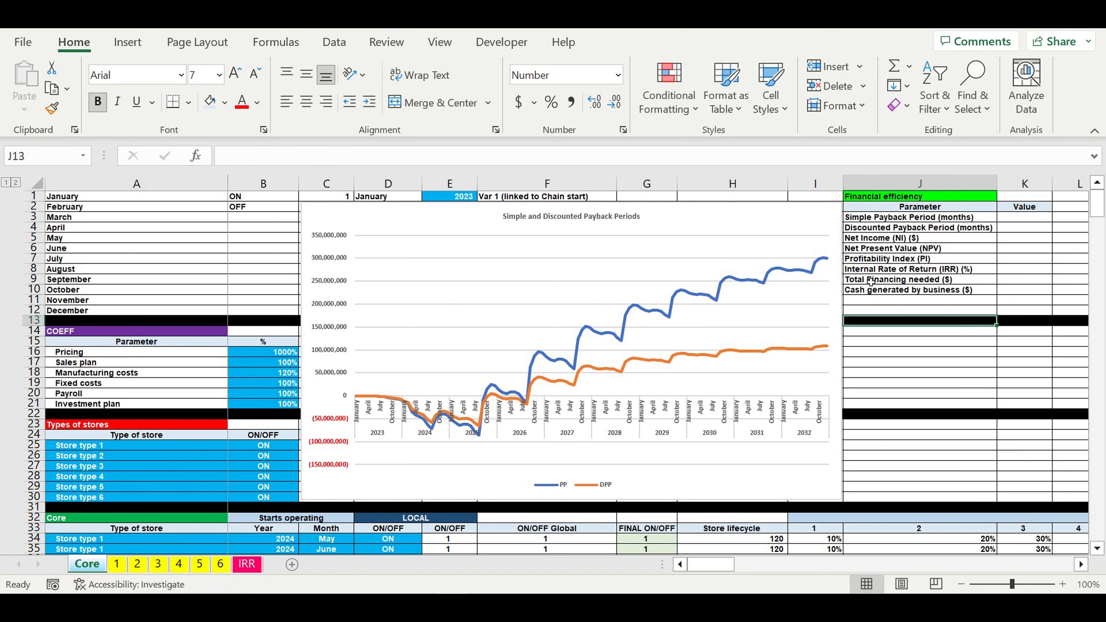
click(921, 261)
drag(893, 217, 894, 291)
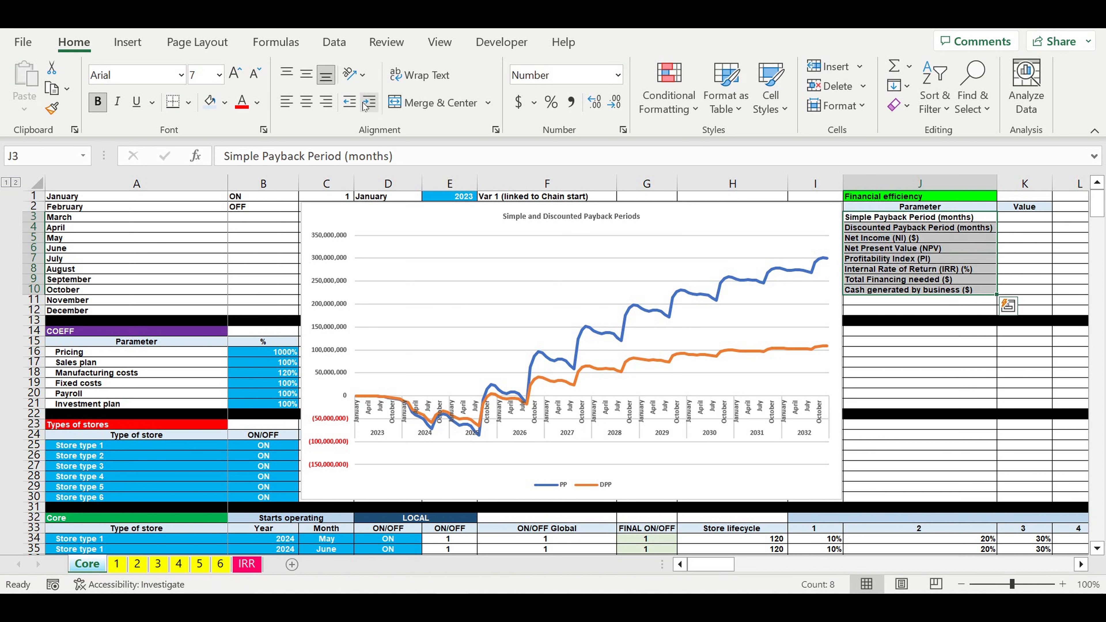
click(369, 102)
drag(997, 184, 1089, 184)
click(1048, 217)
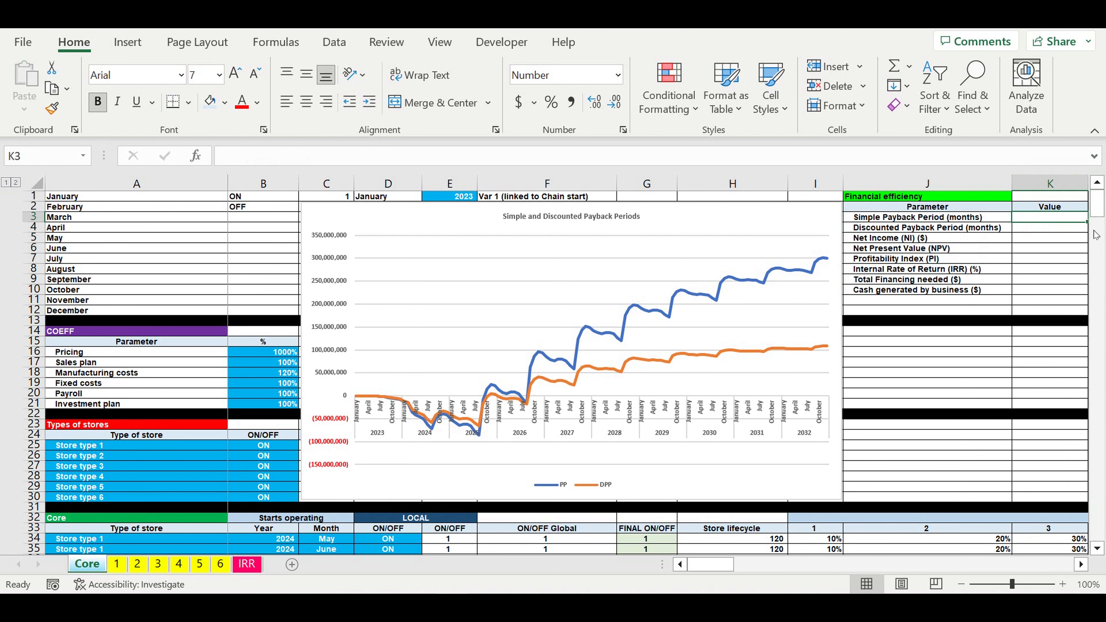
Step: Link the Simple Payback Period value in K3 to the PP months total in cell DR1141
text(=)
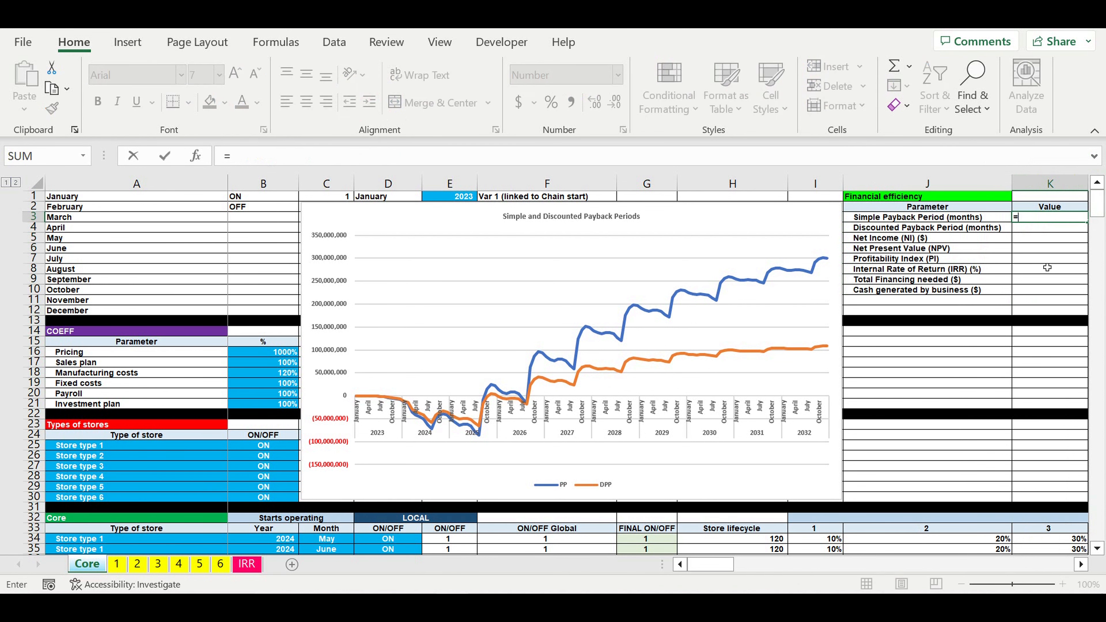
scroll(1104, 261, down, 6)
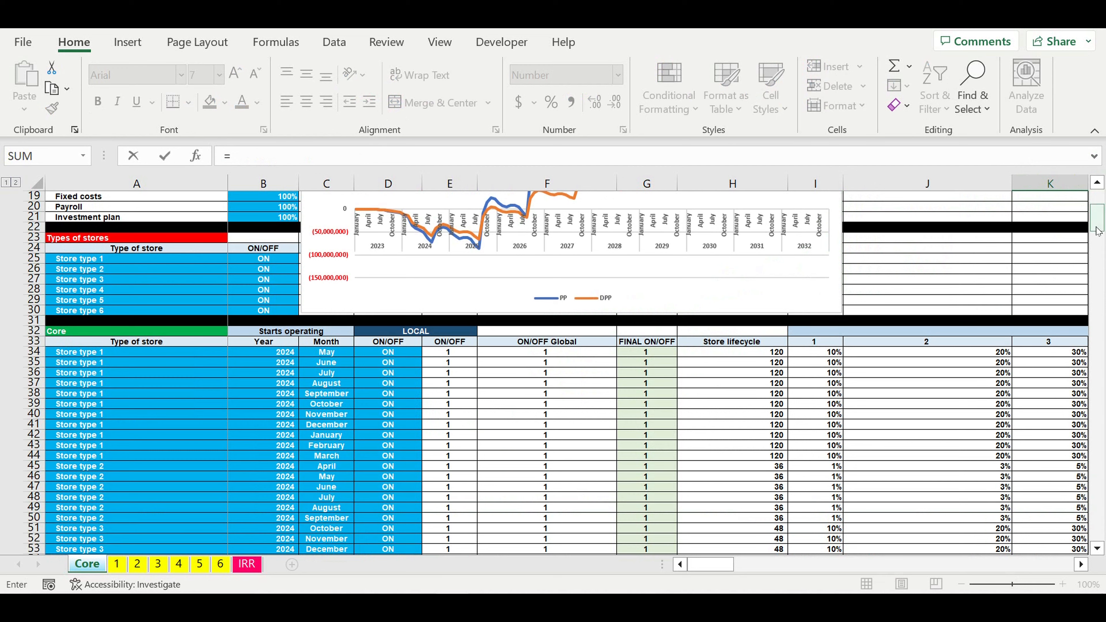
drag(1096, 220, 1096, 529)
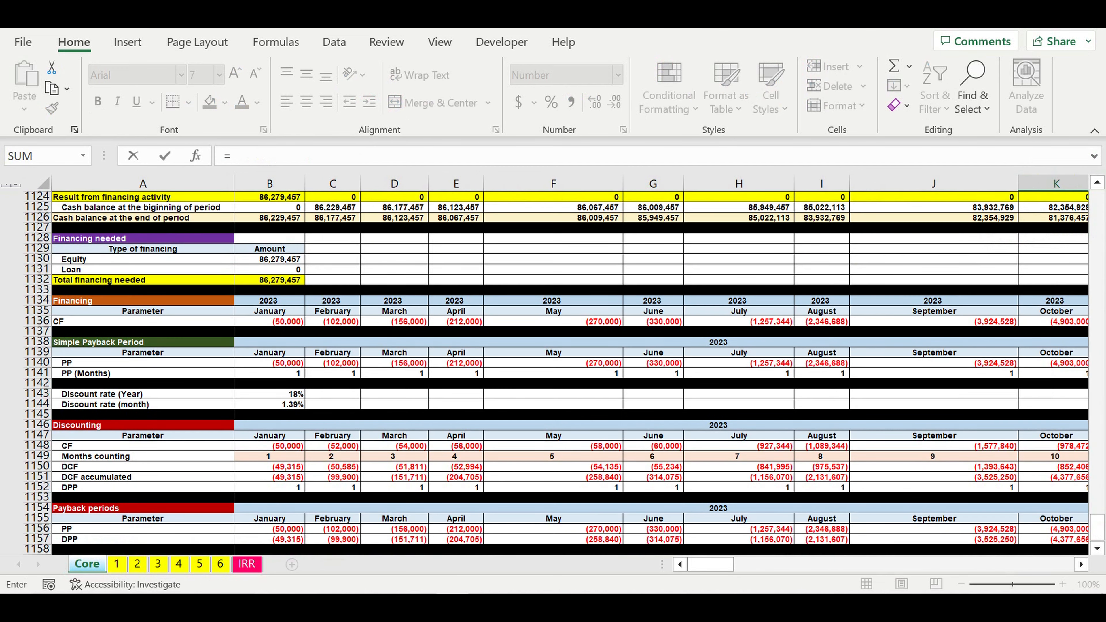
click(1083, 565)
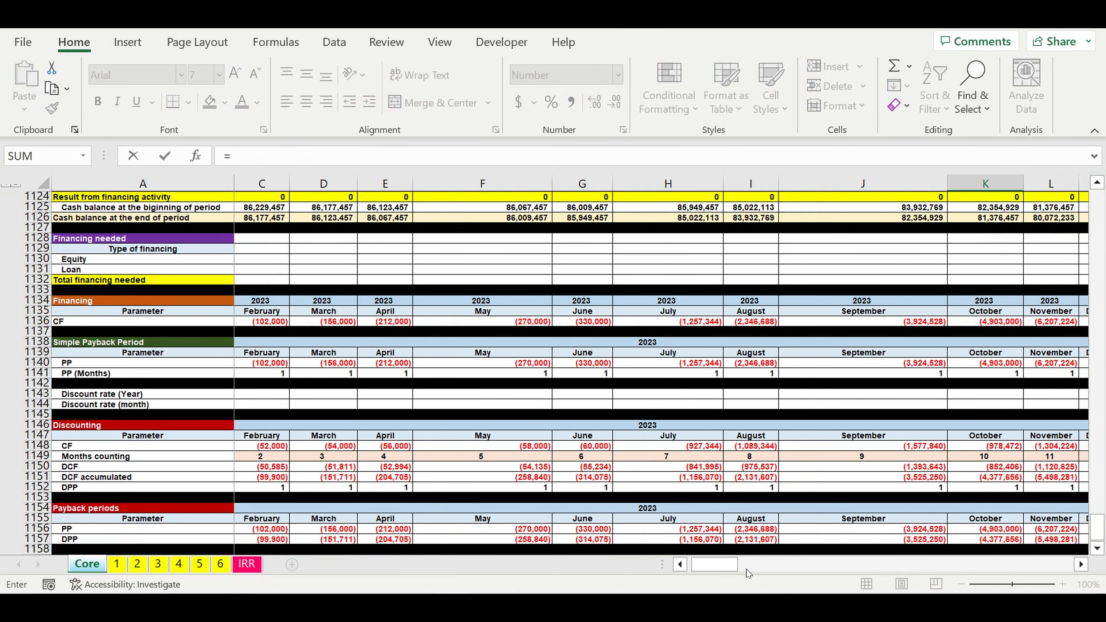
drag(729, 570, 1105, 564)
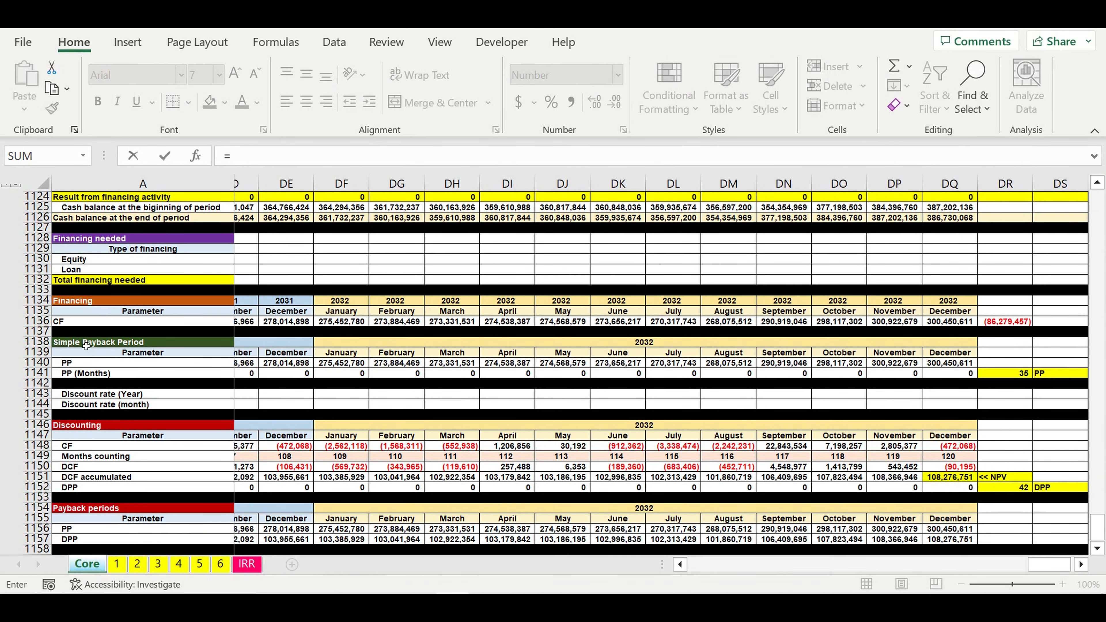
click(1010, 366)
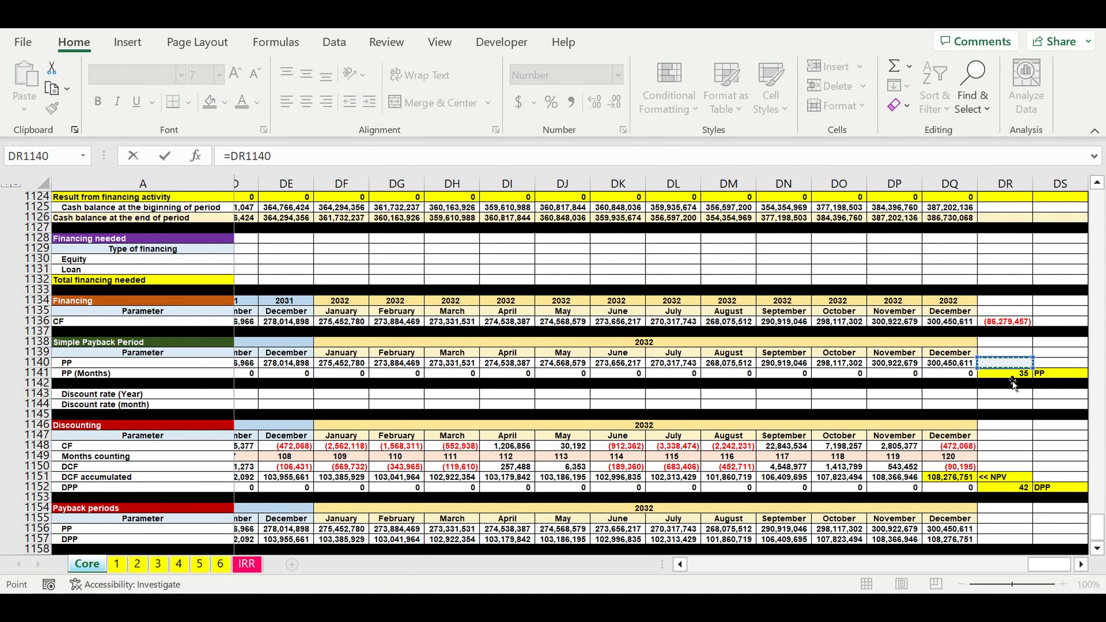
click(1005, 375)
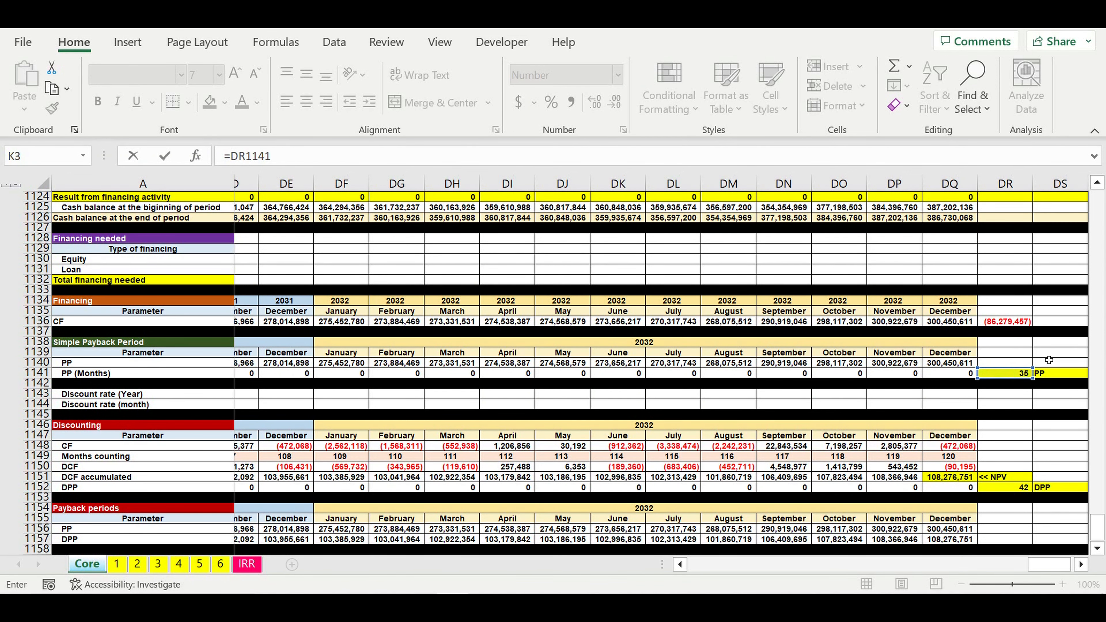
key(Return)
Step: Link the Discounted Payback Period value in K4 to the DPP months total in cell DR1152
scroll(507, 254, up, 1)
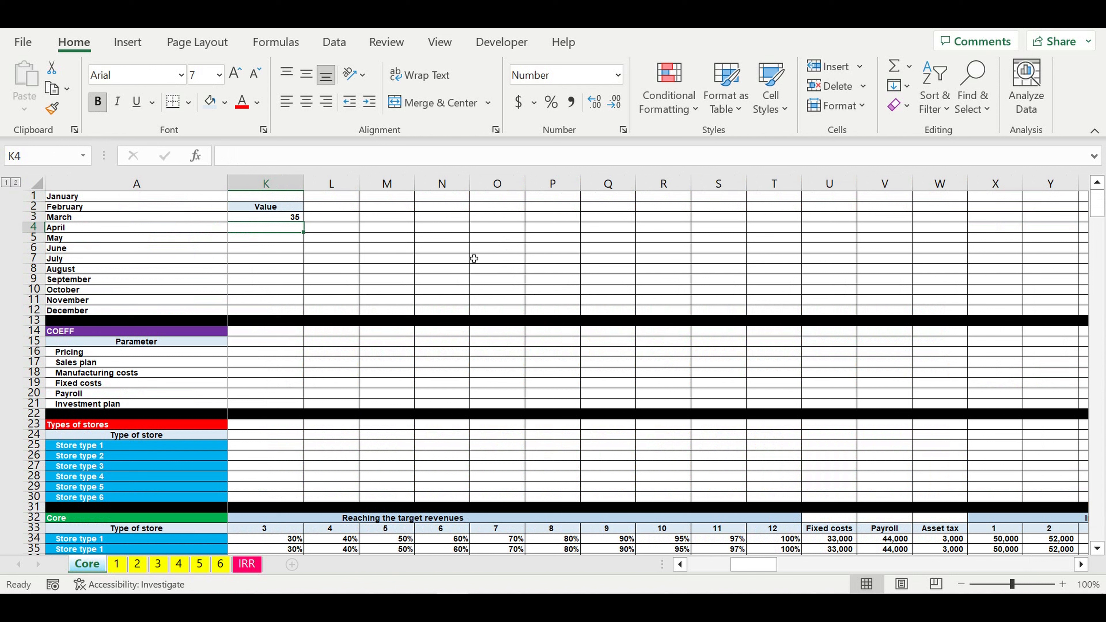
click(680, 565)
click(680, 565)
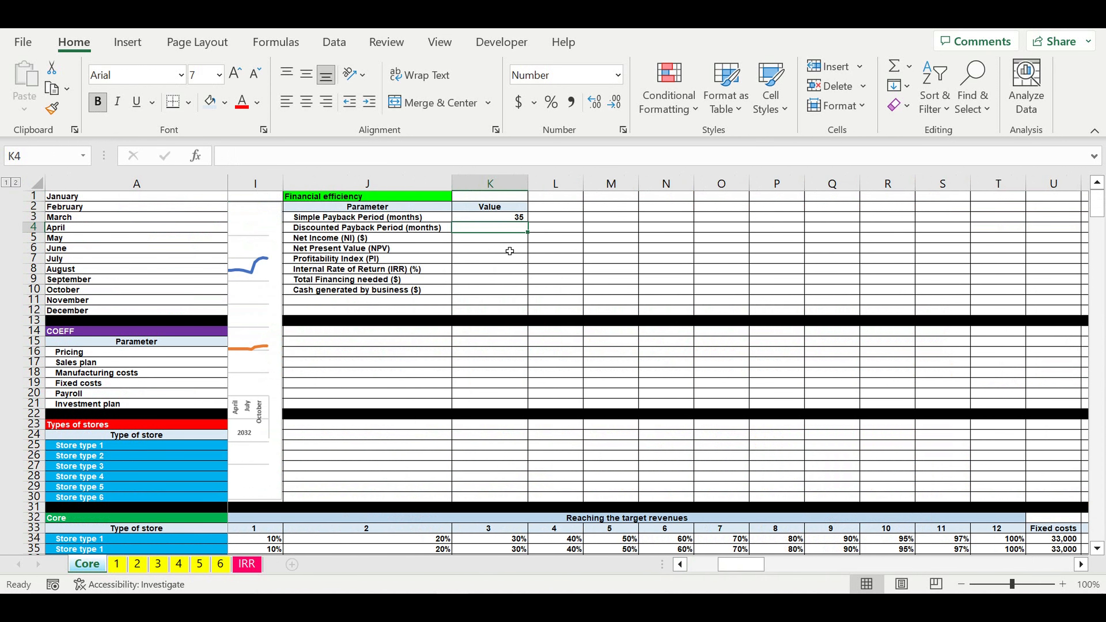
text(=)
drag(1097, 203, 1098, 527)
drag(740, 564, 1051, 564)
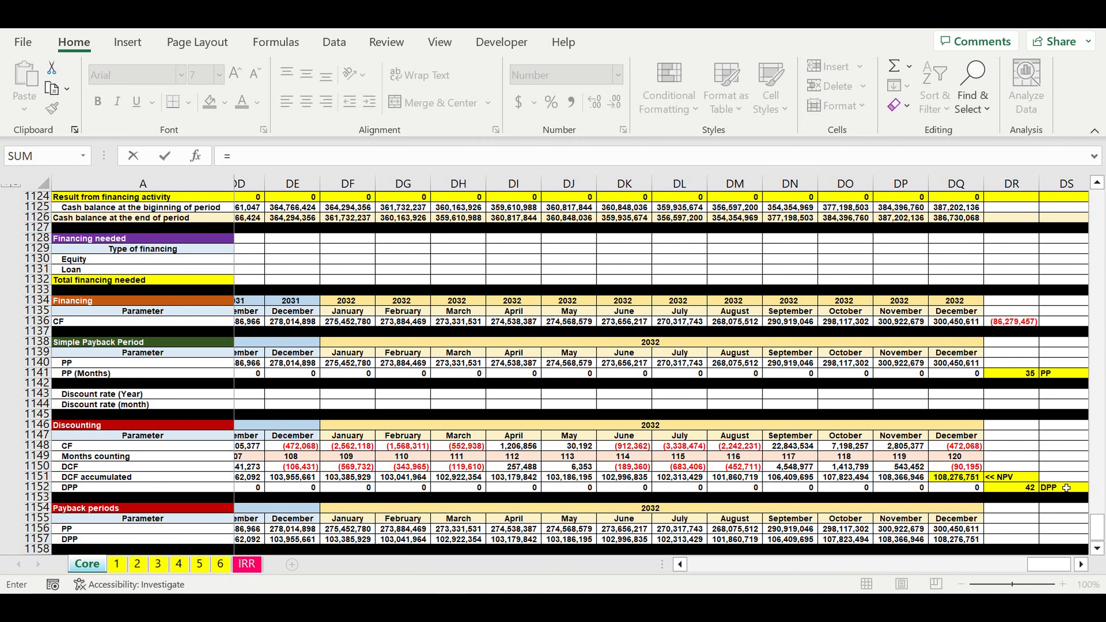
click(1018, 478)
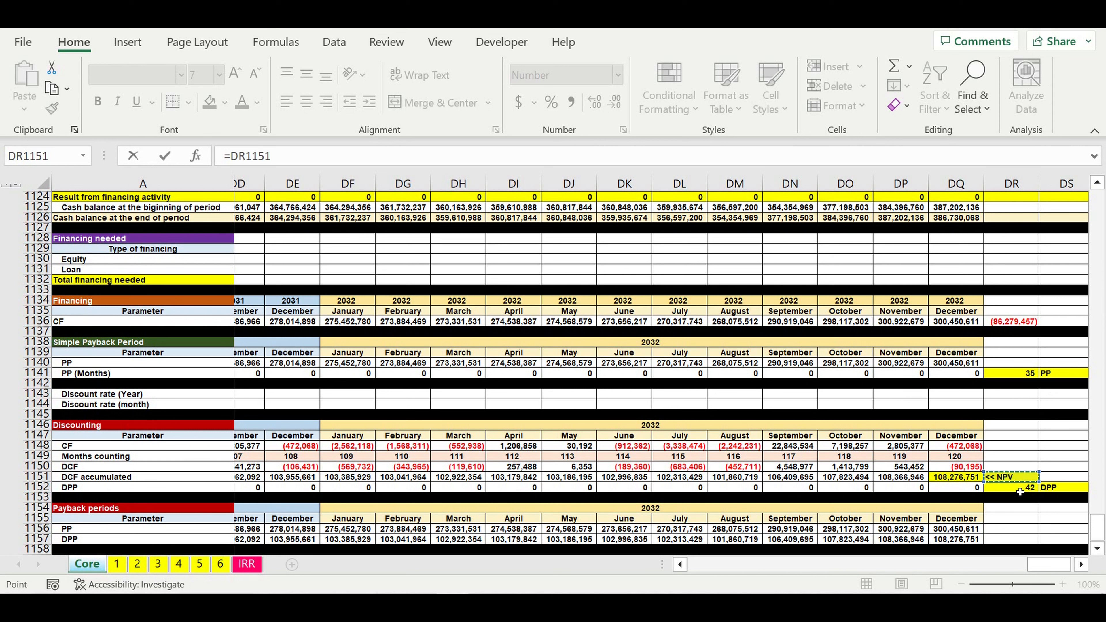
key(BackSpace)
text(2)
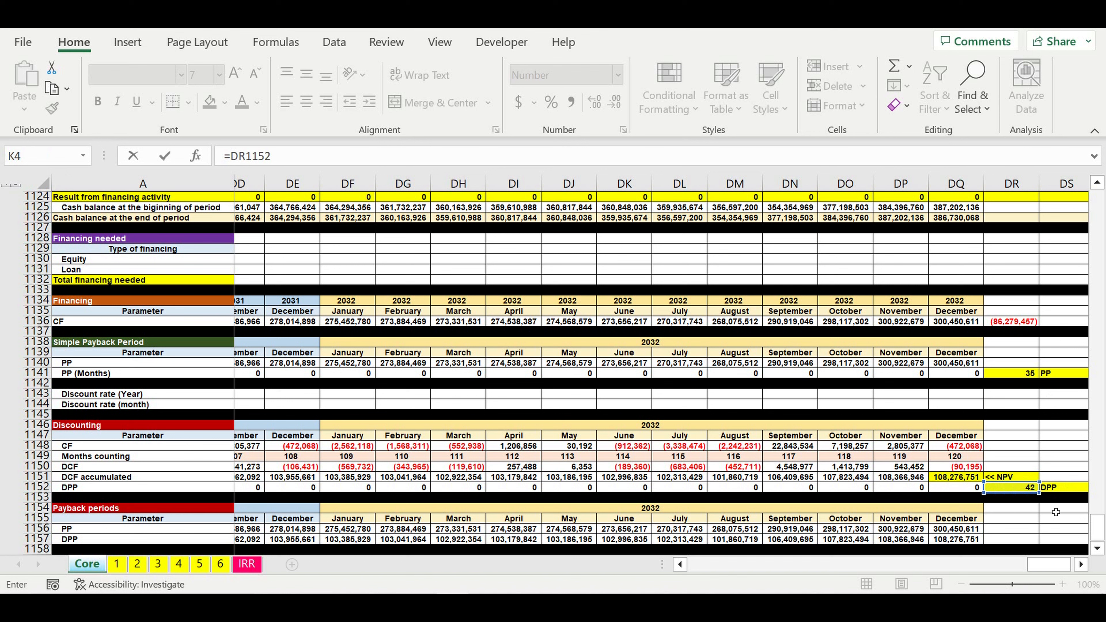
key(Return)
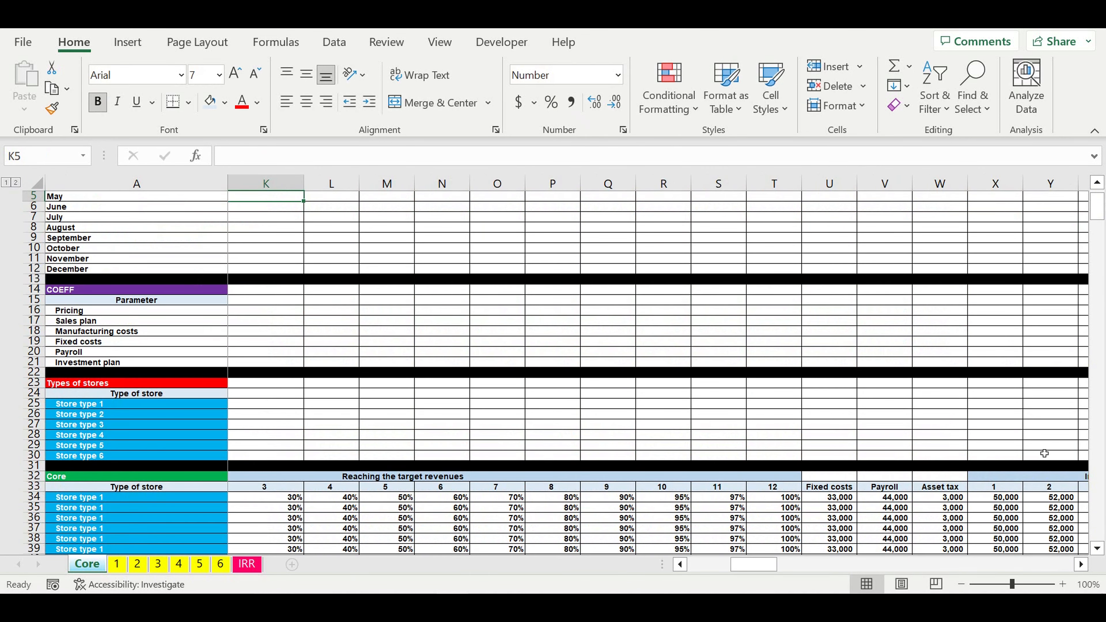
Step: Link the Net Income value in K5 to the December 2032 PP figure in cell DQ1140
scroll(880, 355, up, 1)
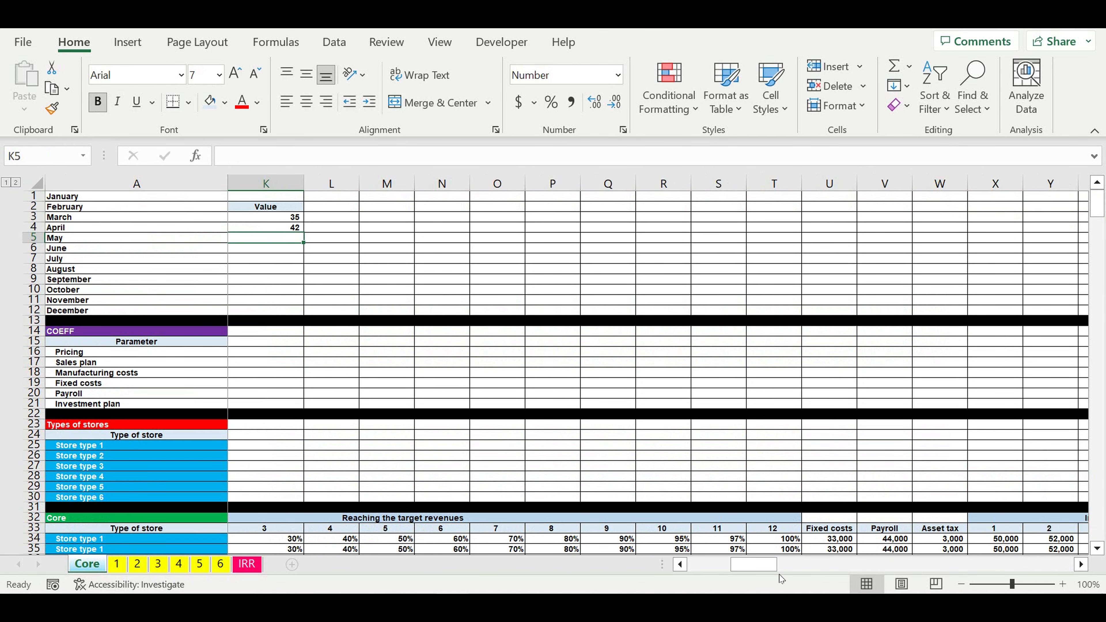
drag(766, 566, 804, 475)
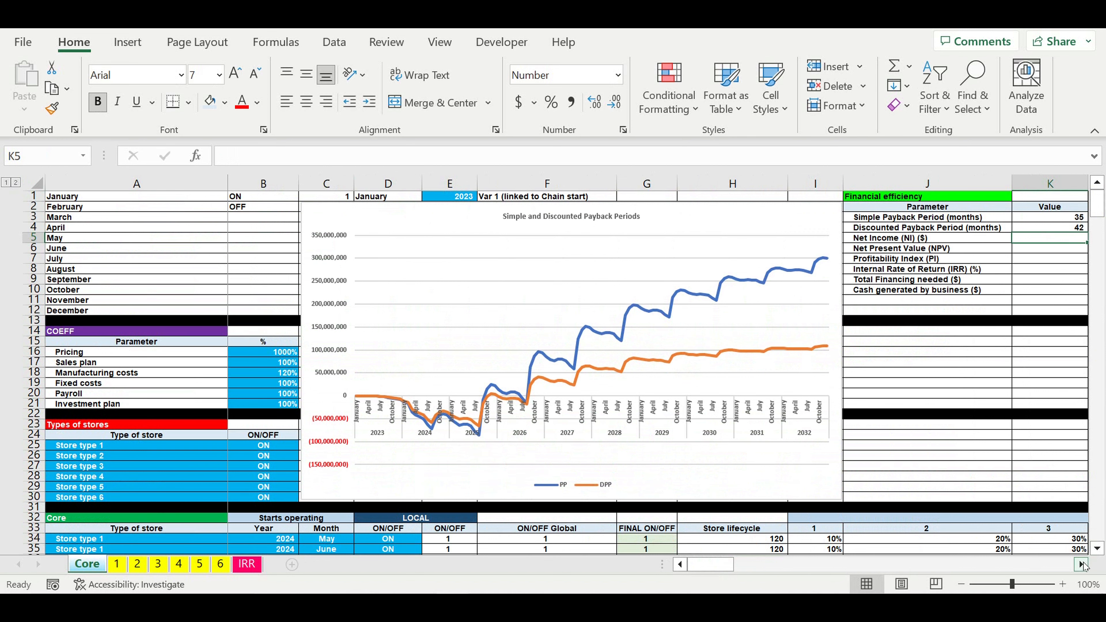
click(1081, 564)
click(1082, 564)
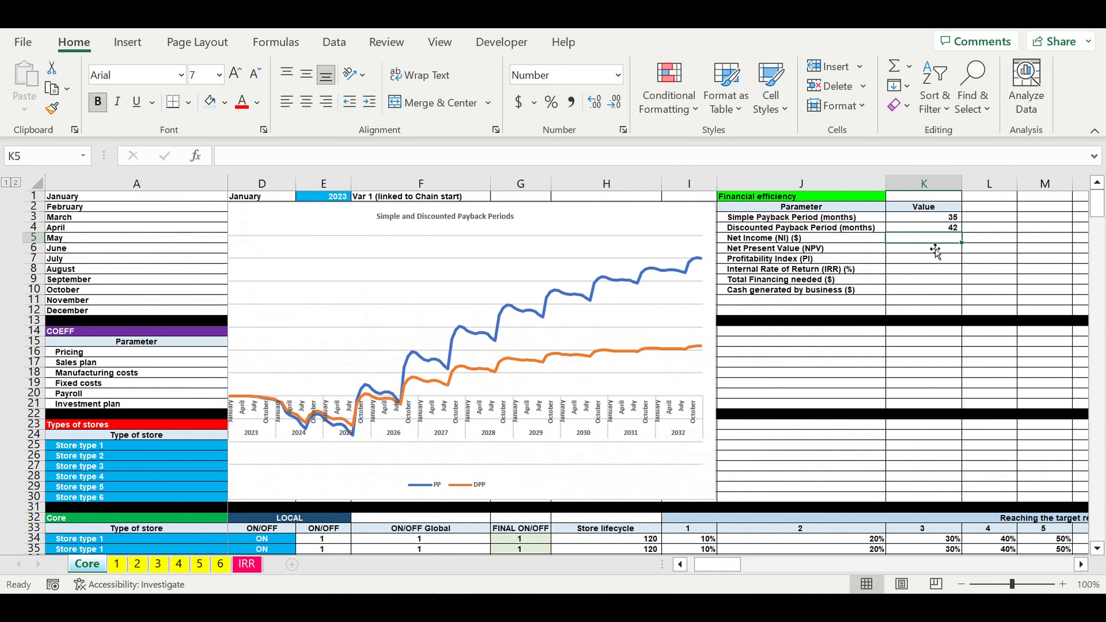
text(=)
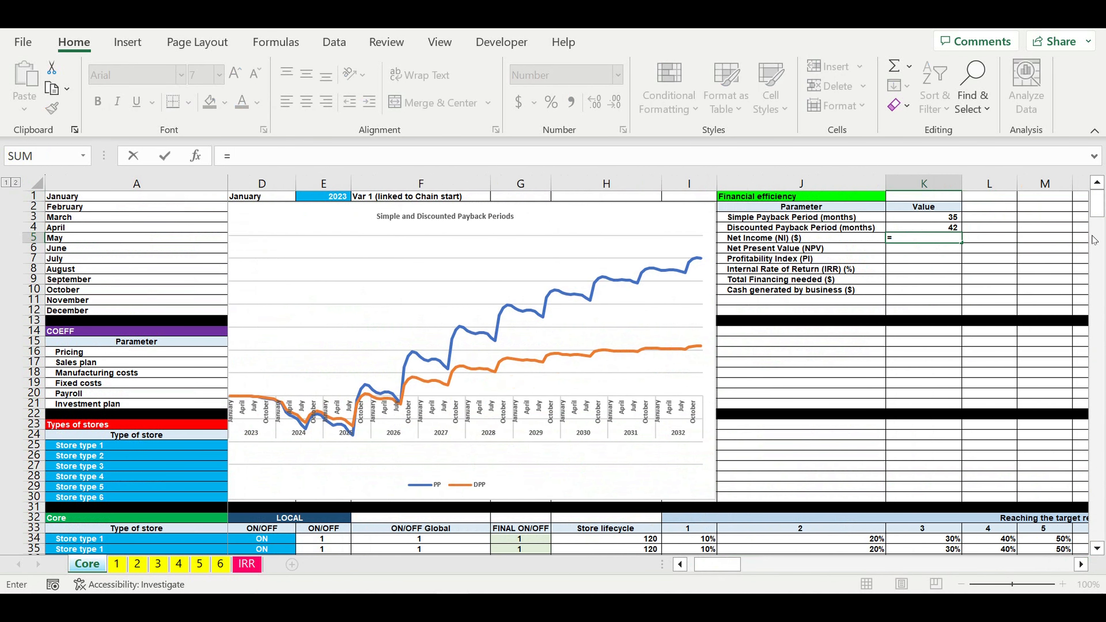
drag(1097, 213, 1096, 528)
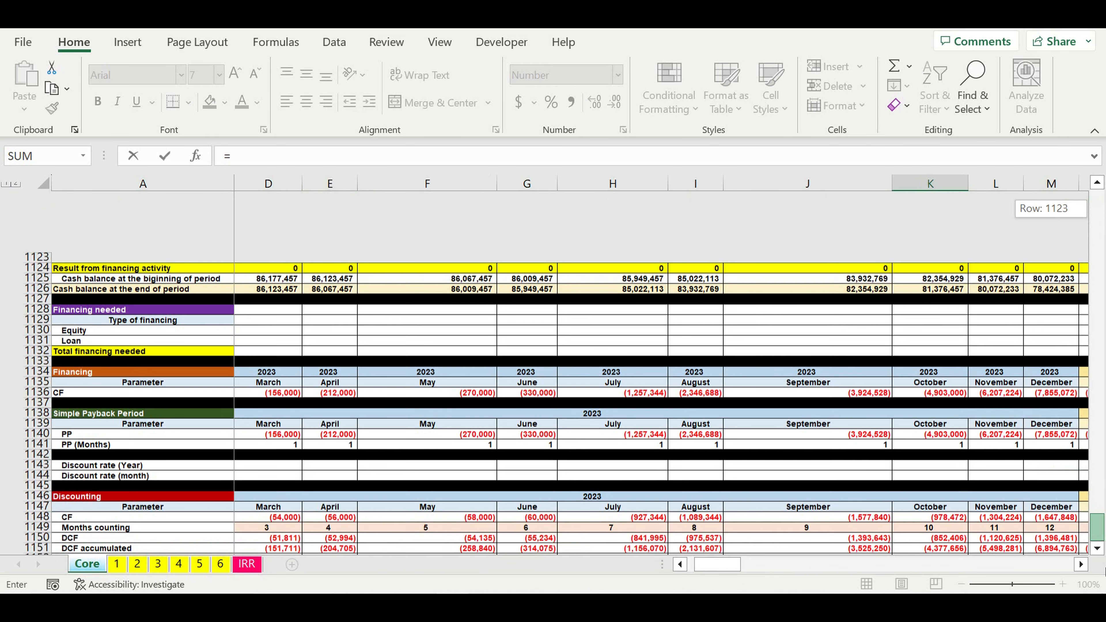
drag(748, 570, 1082, 575)
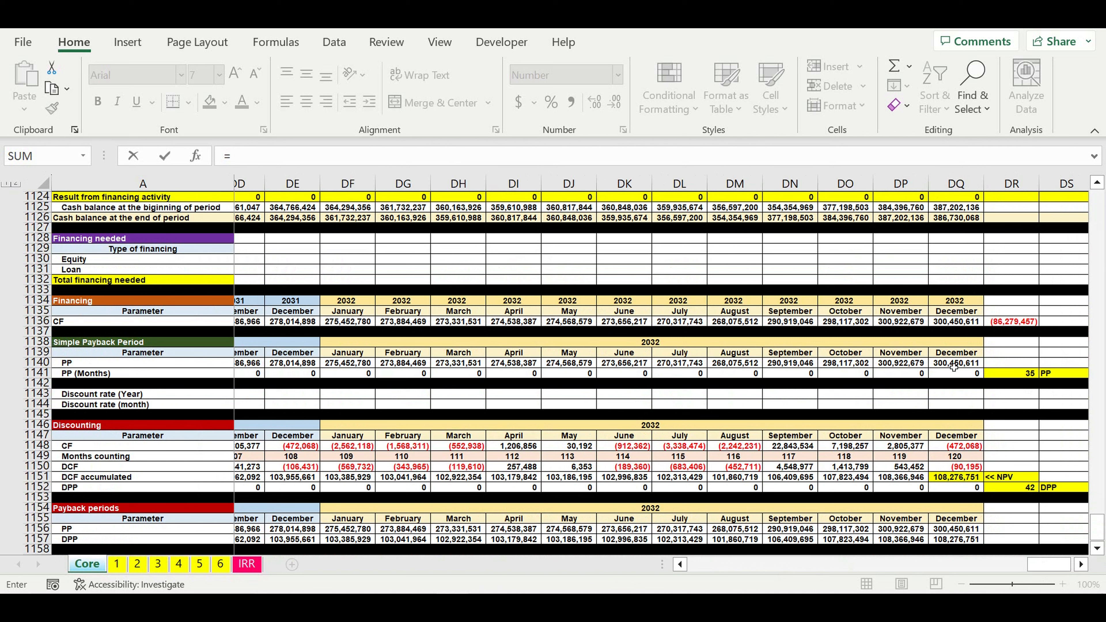
click(956, 353)
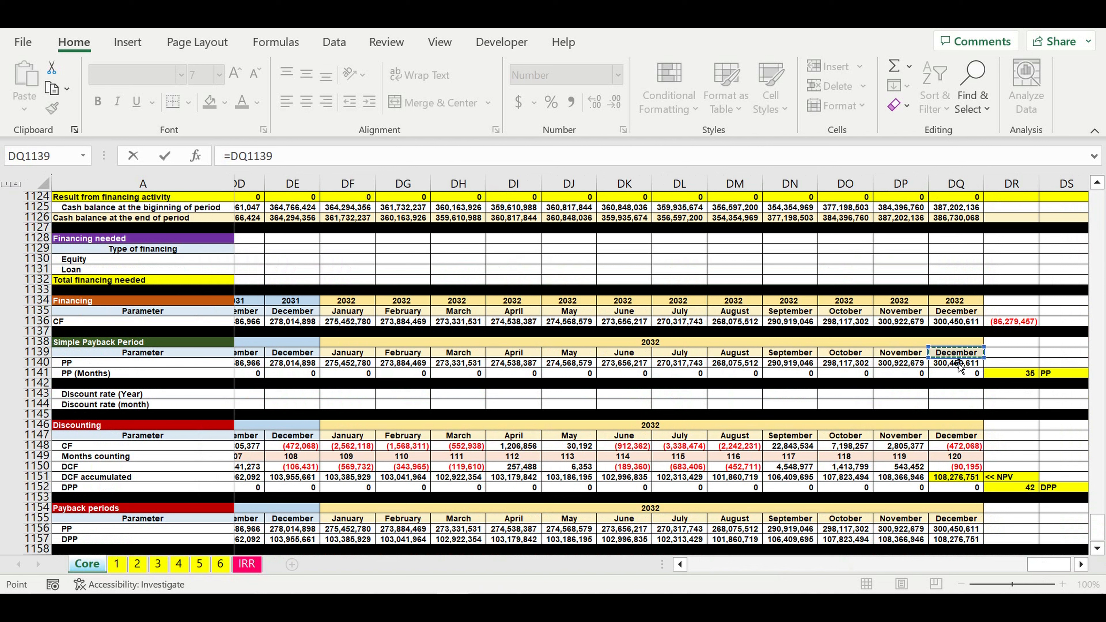
click(957, 362)
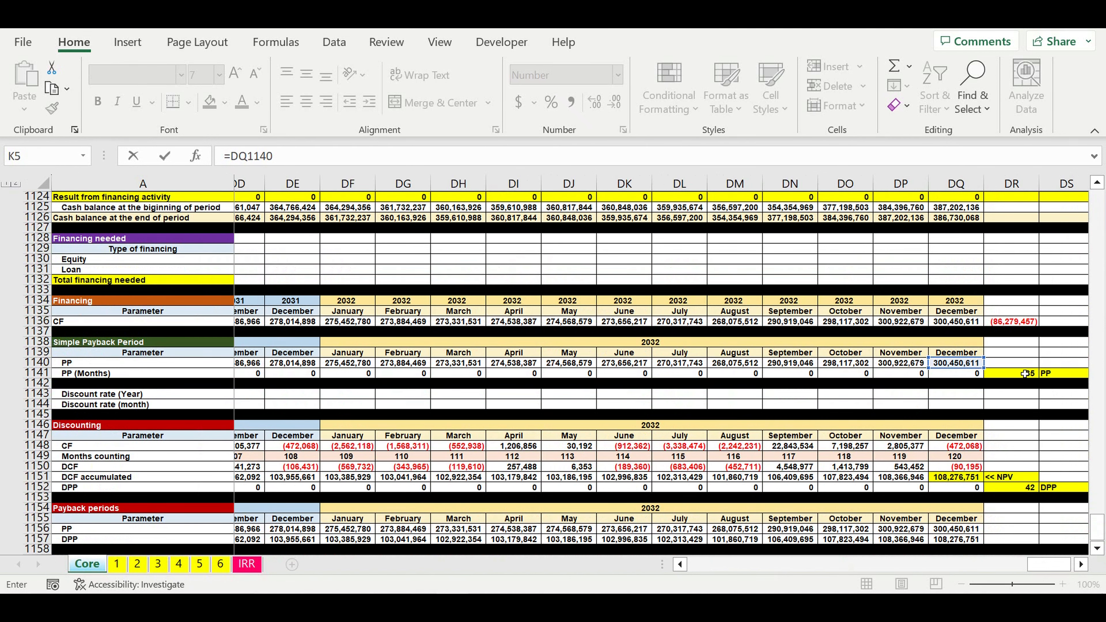
key(Return)
Step: Link the Net Present Value in K6 to the December 2032 accumulated DCF in cell DQ1151
scroll(734, 375, up, 2)
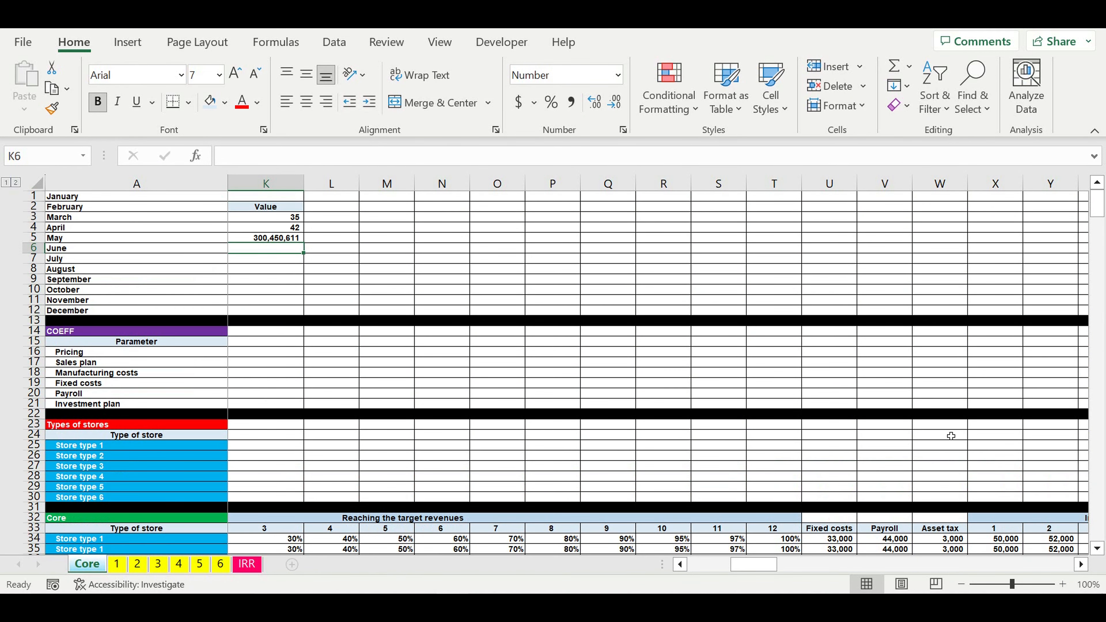
scroll(1031, 565, left, 6)
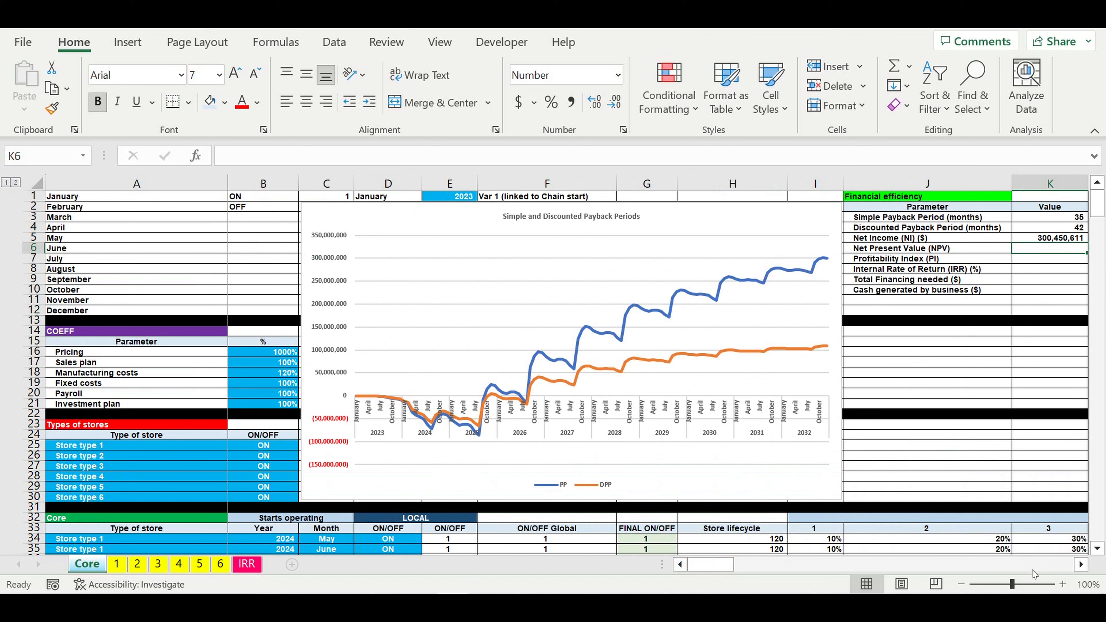
scroll(1080, 565, right, 1)
scroll(1022, 441, left, 1)
scroll(1022, 441, right, 1)
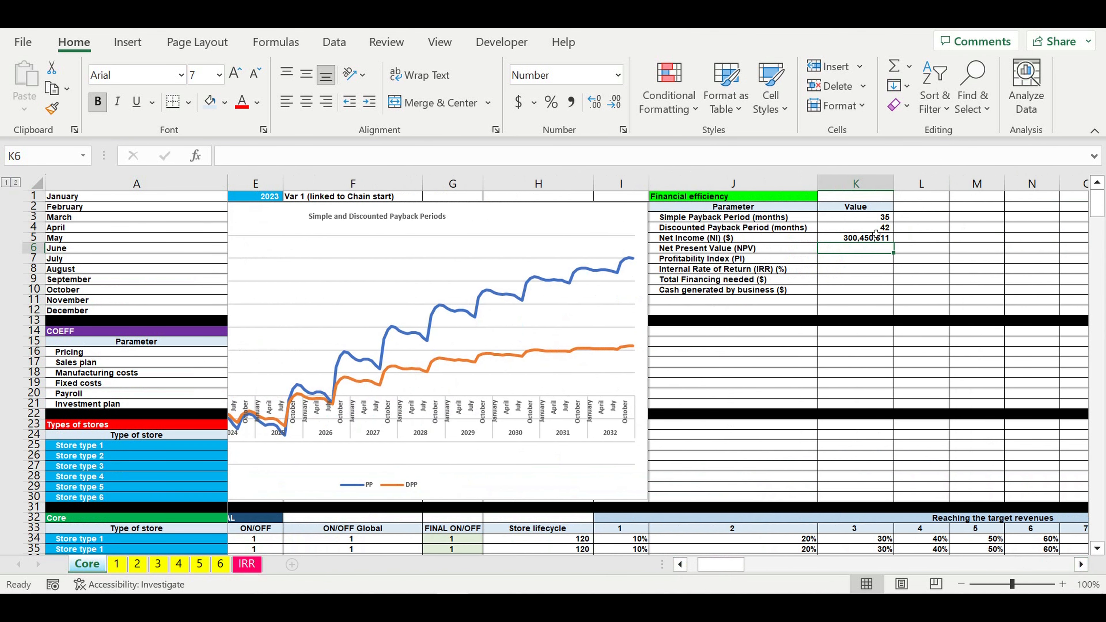
double_click(859, 248)
text(=)
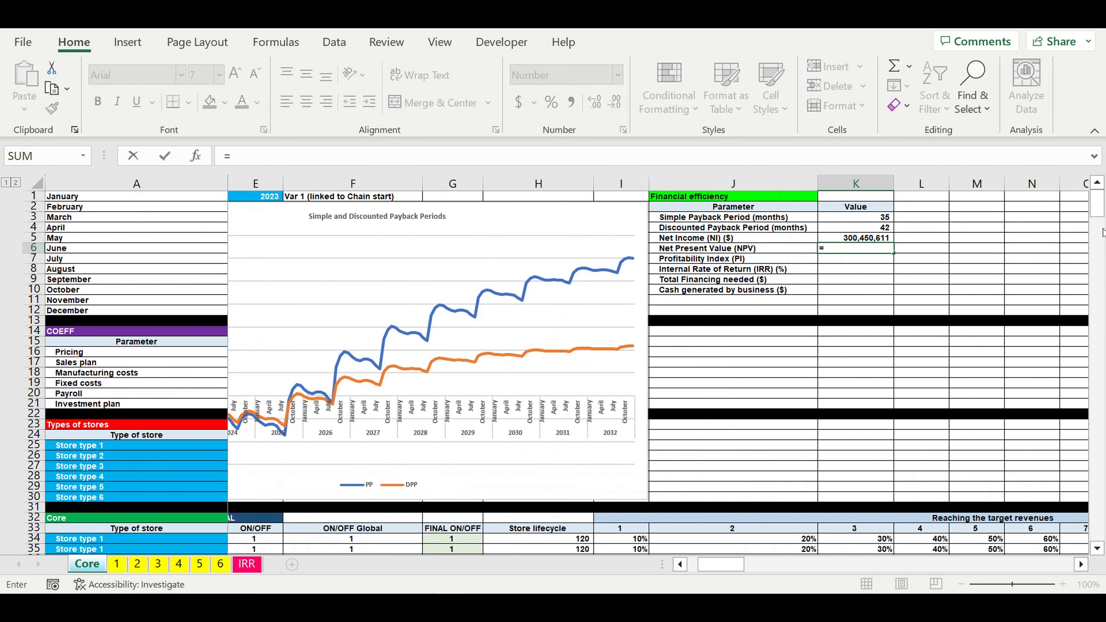
drag(1102, 208, 1099, 528)
drag(735, 567, 1054, 567)
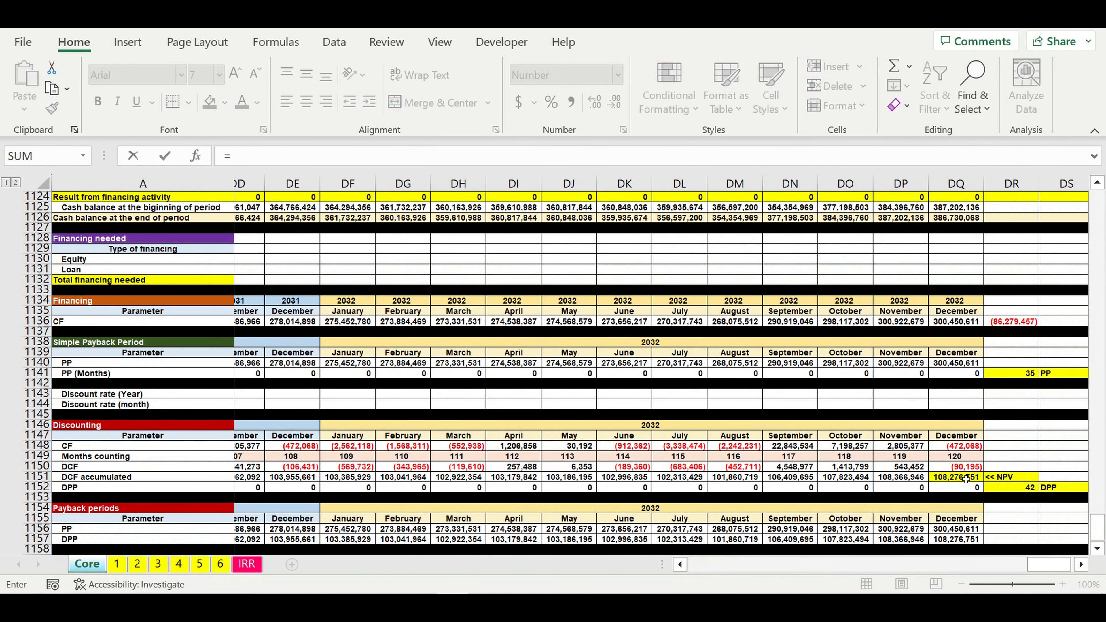
key(Up)
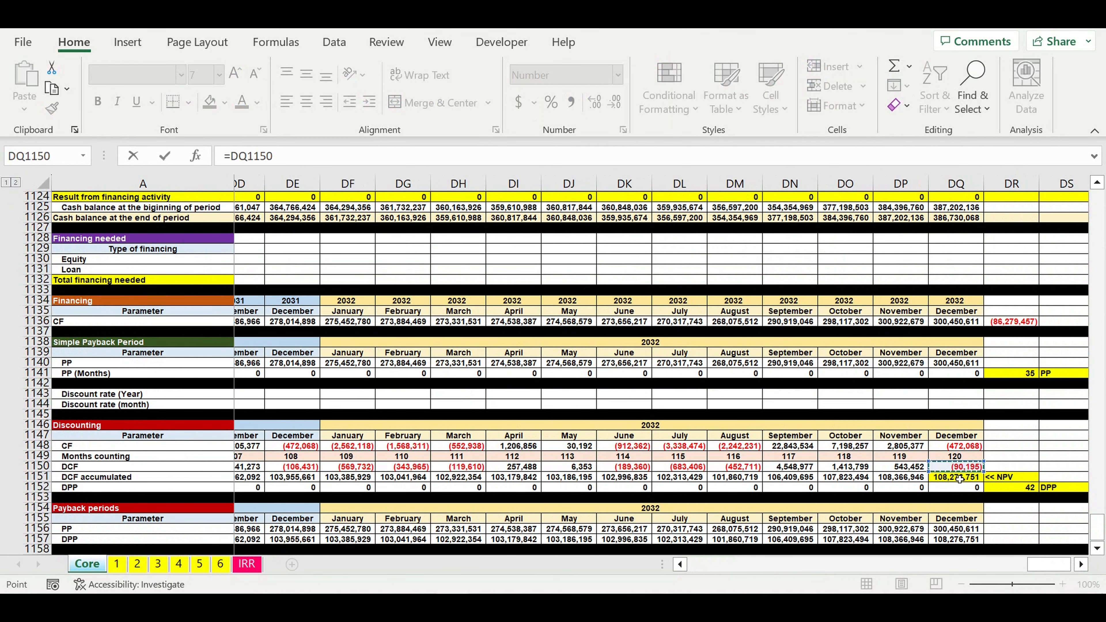
click(959, 480)
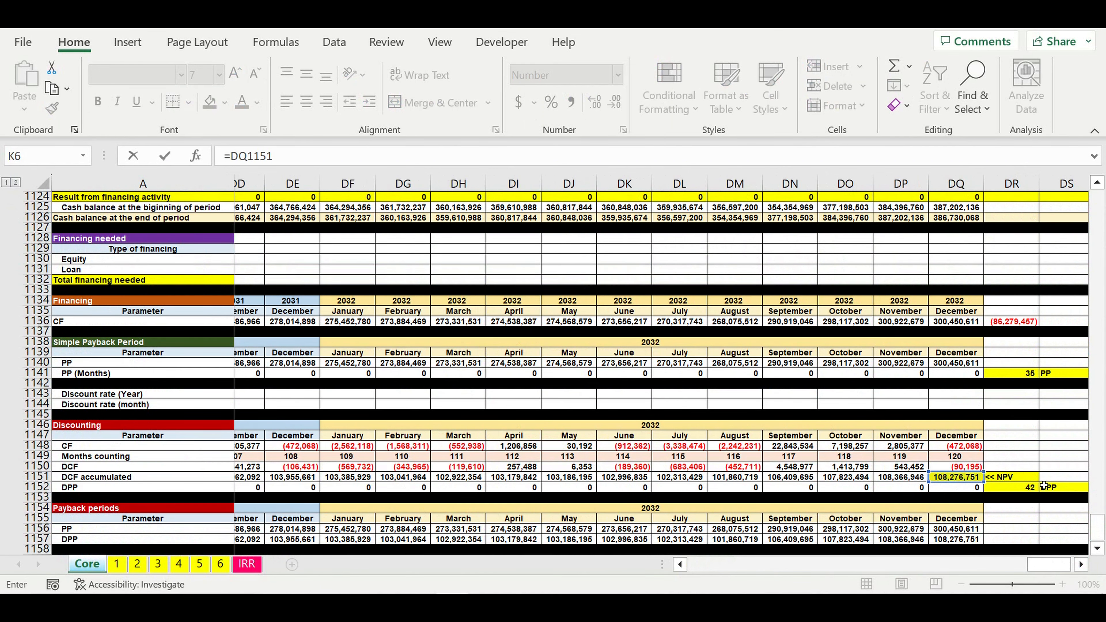
key(Return)
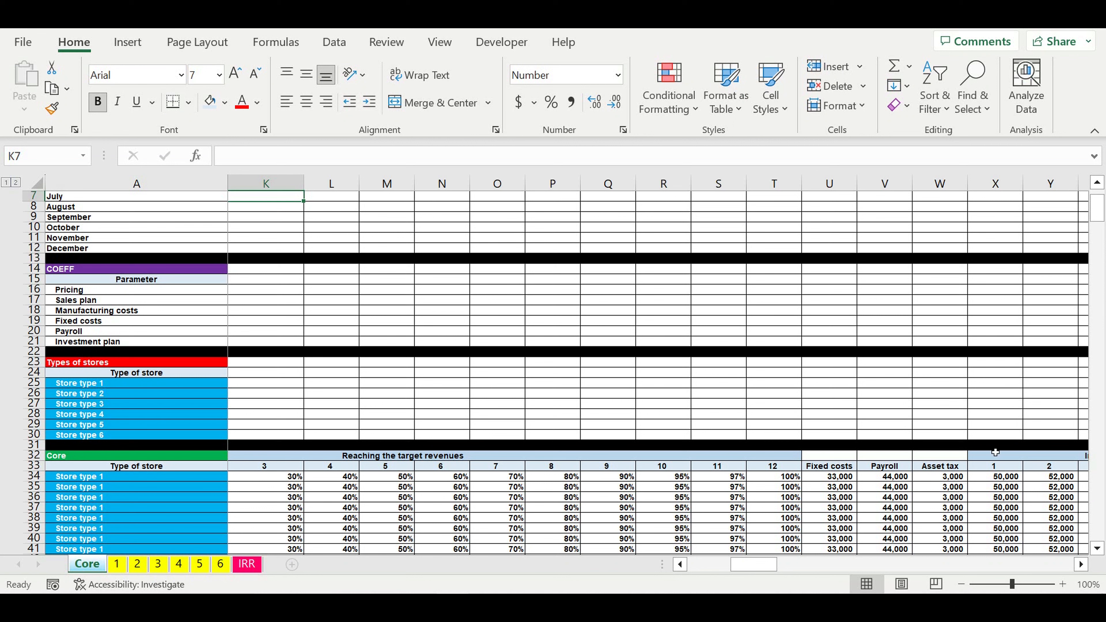
Step: Calculate the Profitability Index in K7 with the formula =1+K6/K9, using Net Present Value and Total Financing needed
scroll(780, 523, left, 5)
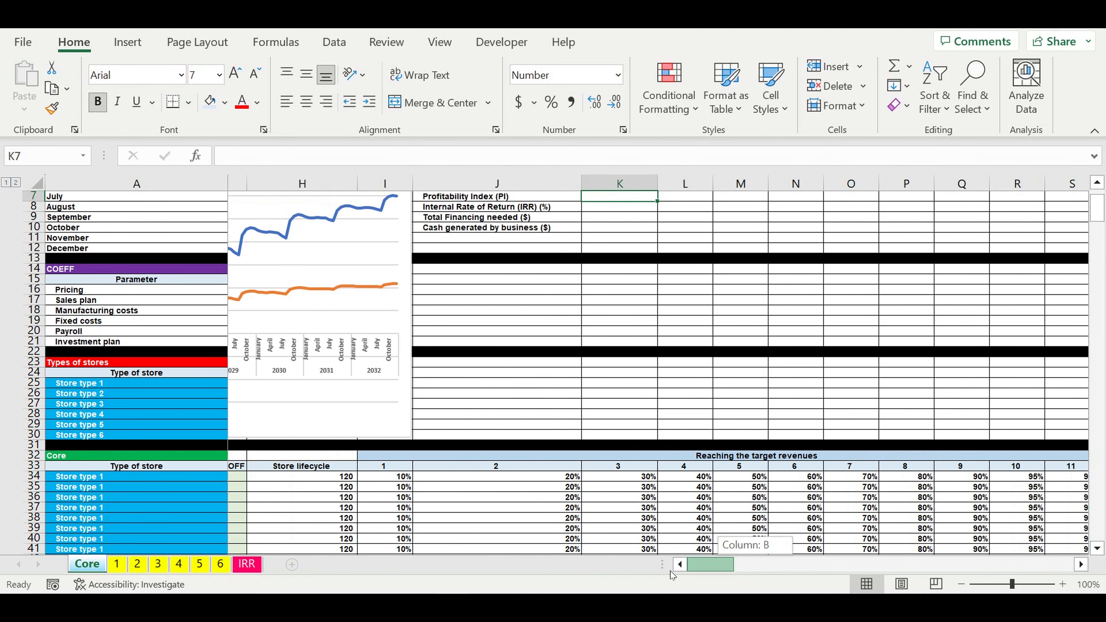
scroll(798, 459, up, 2)
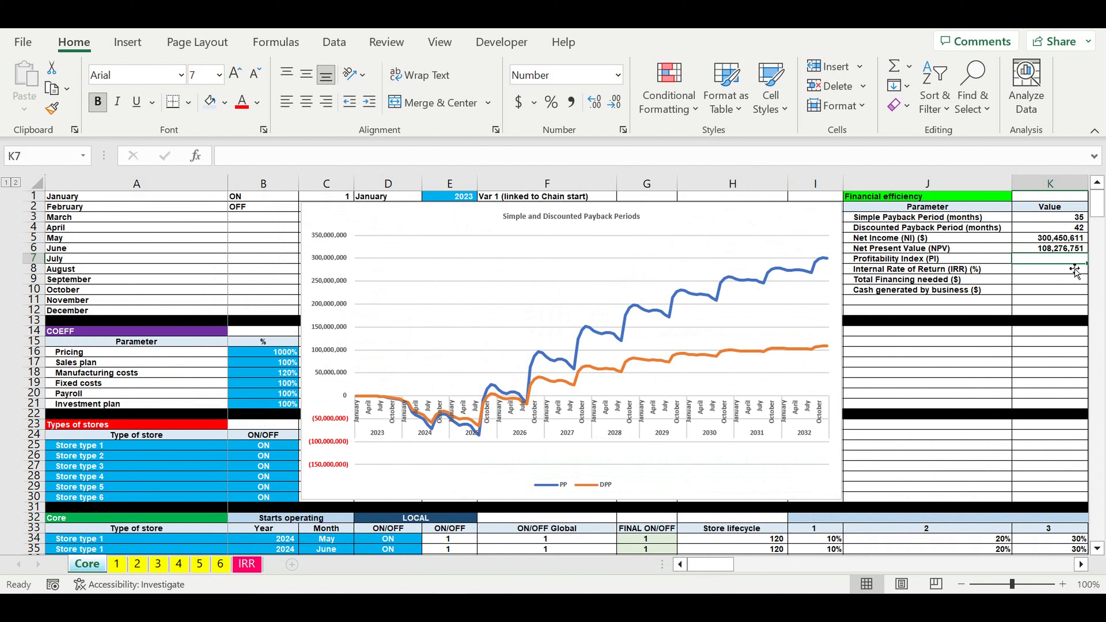
text(=1+)
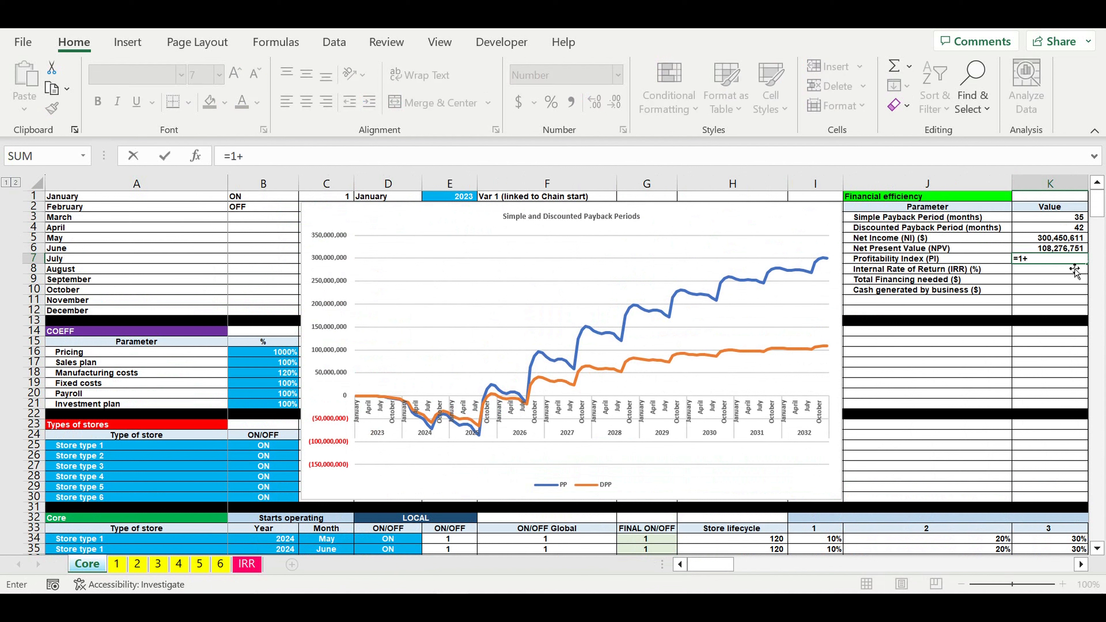
click(1044, 251)
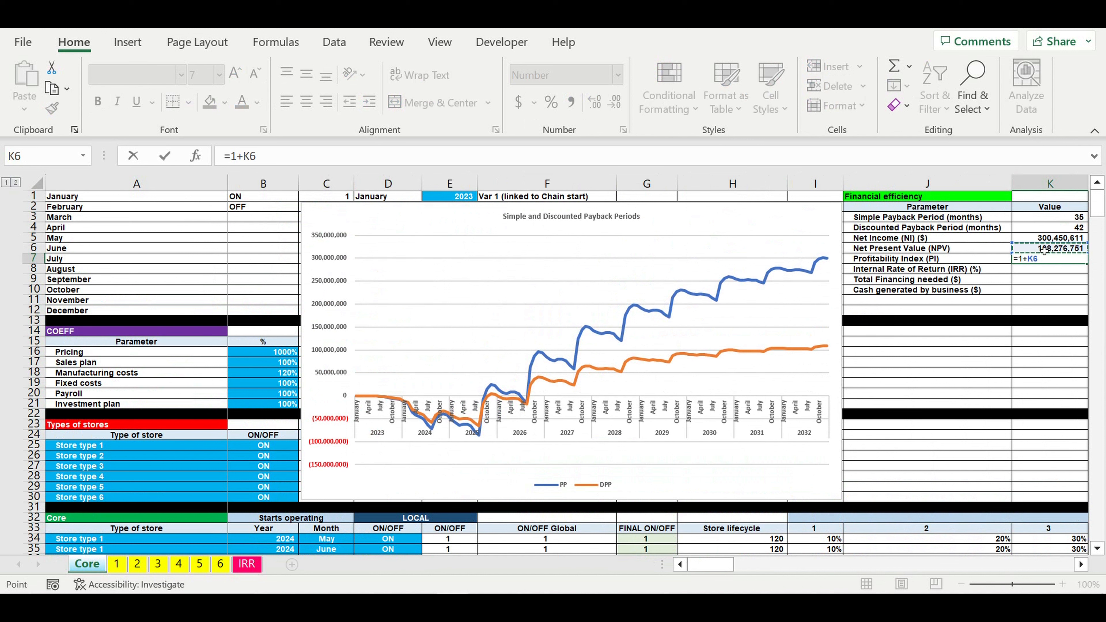
text(/)
click(1037, 284)
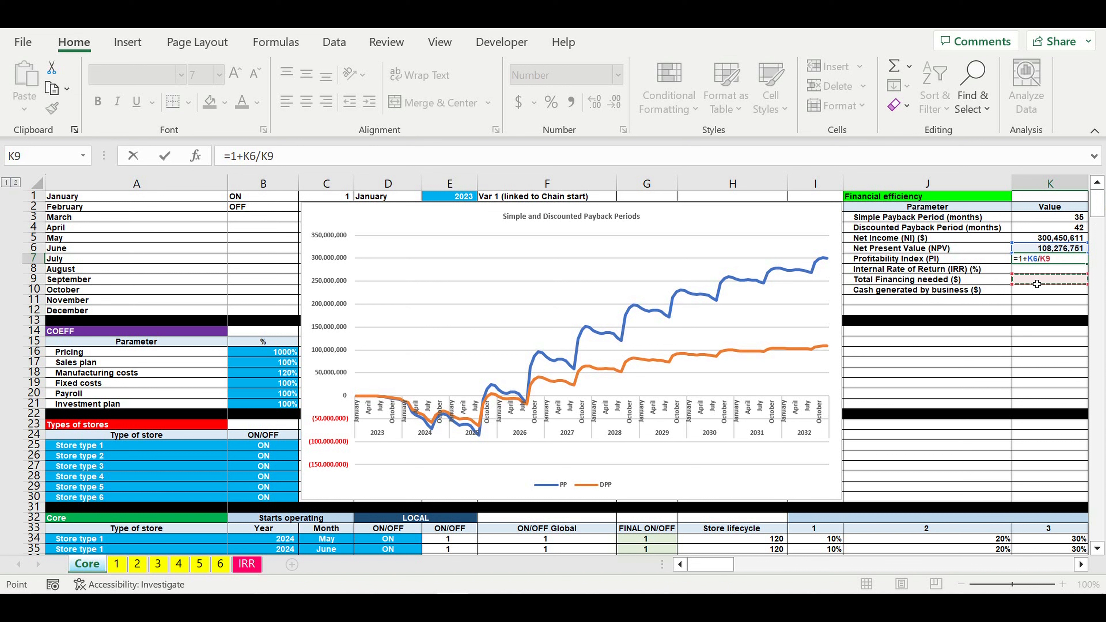
key(Return)
click(1037, 259)
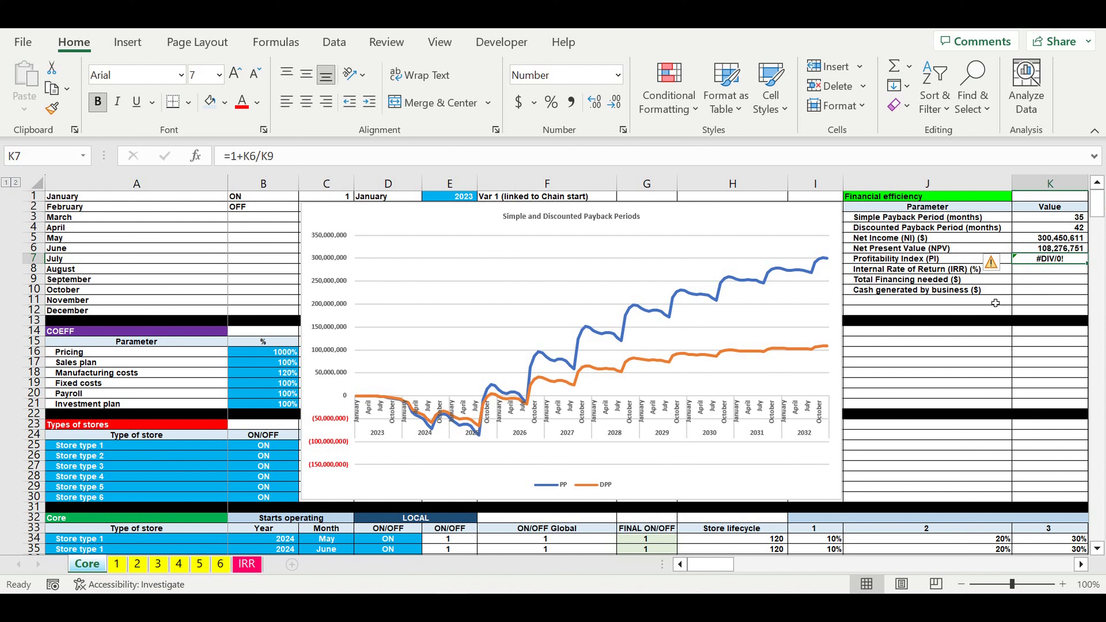
Step: Link the Internal Rate of Return value in K8 to cell B3 on the IRR sheet
click(935, 271)
click(1066, 273)
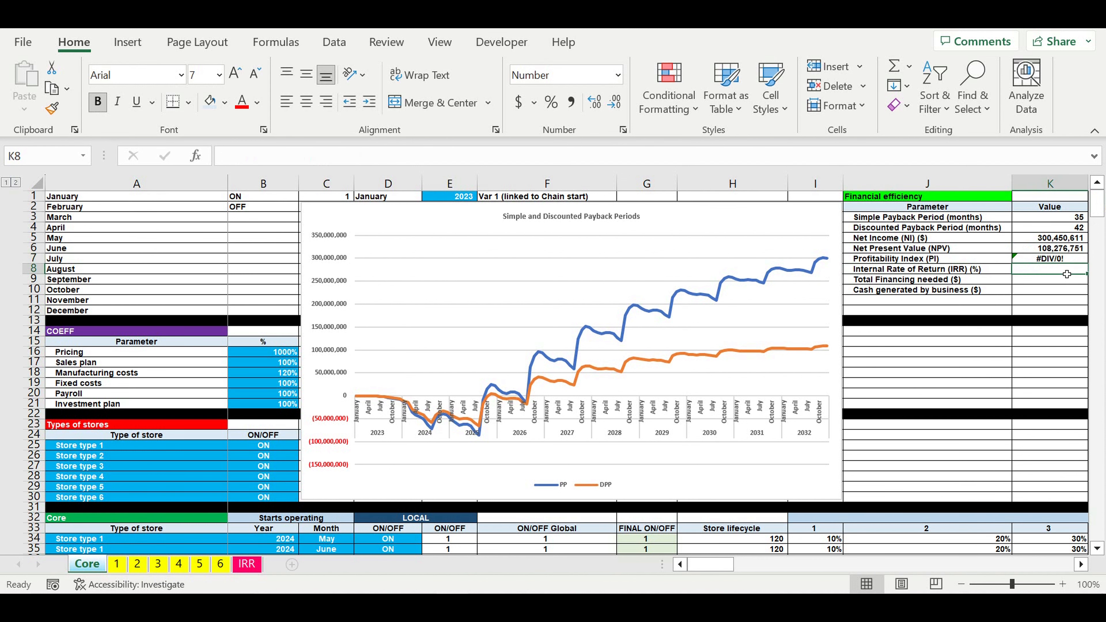
text(=)
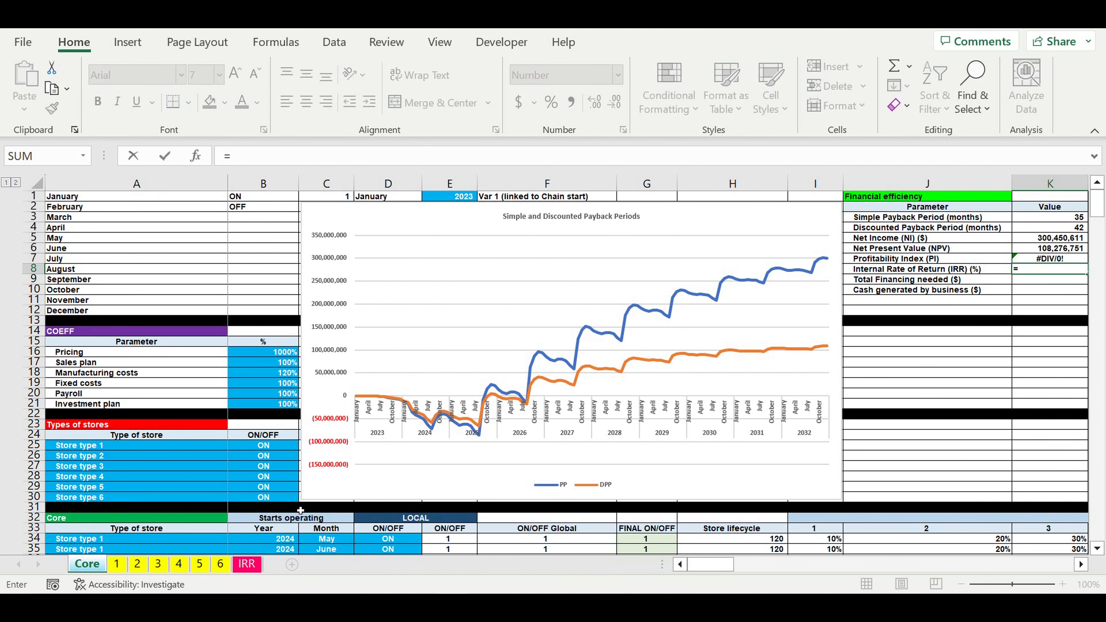
click(247, 564)
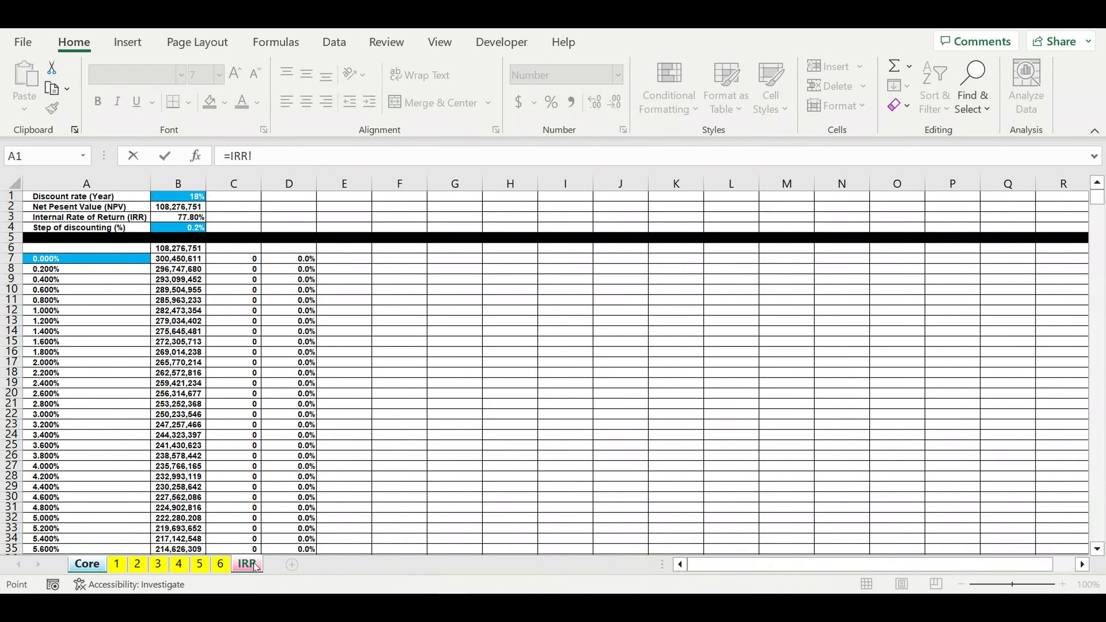
click(182, 218)
key(Return)
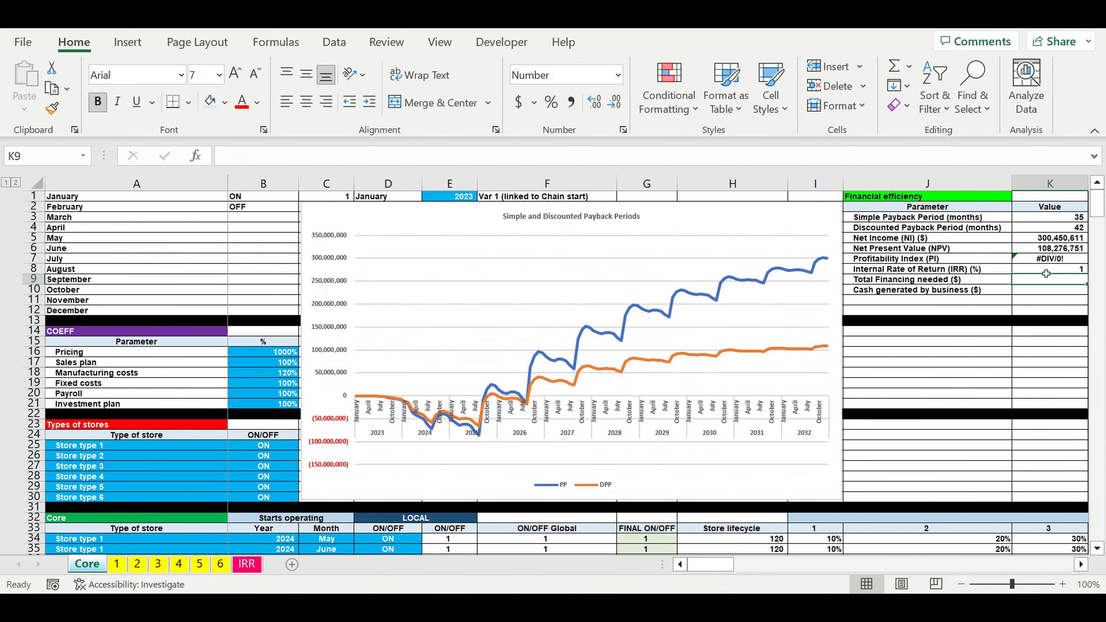
Step: Format the Internal Rate of Return value in K8 as a percentage with two decimal places
click(1030, 265)
click(551, 101)
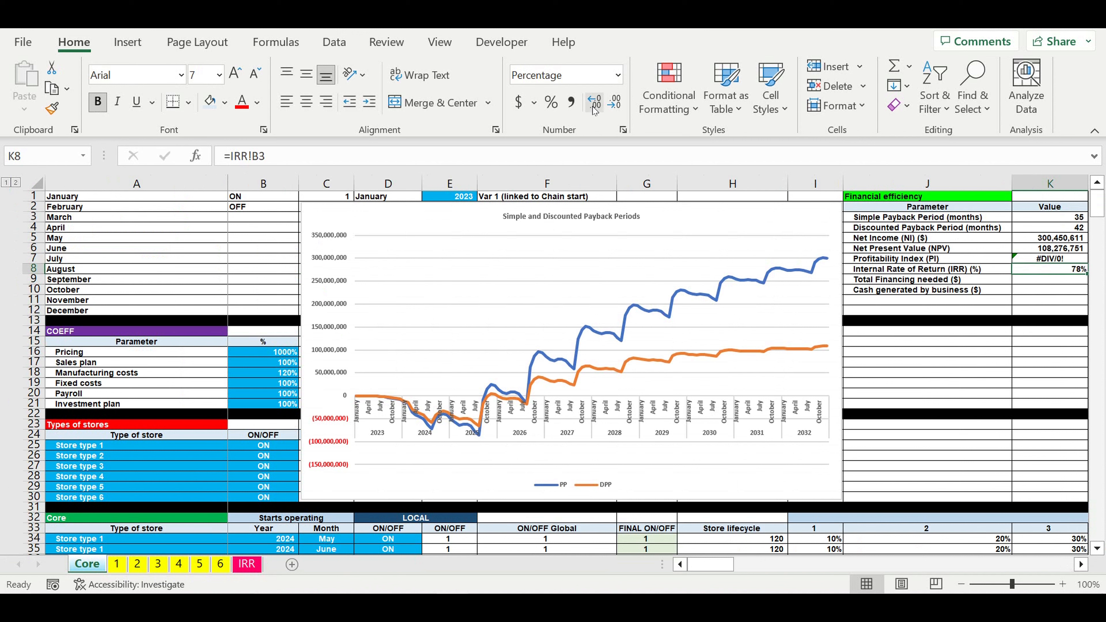
click(594, 104)
click(595, 105)
Step: Link the Total Financing needed value in K9 to the Total financing needed amount in cell B1132
click(892, 282)
click(1038, 282)
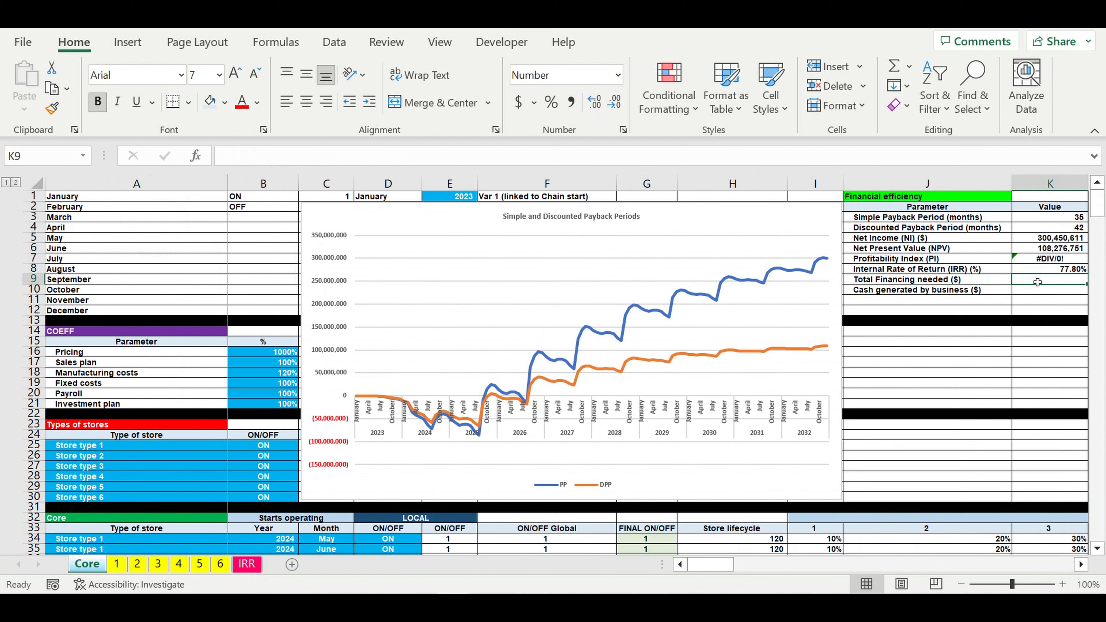
text(=)
drag(691, 566, 691, 565)
drag(1098, 209, 1097, 528)
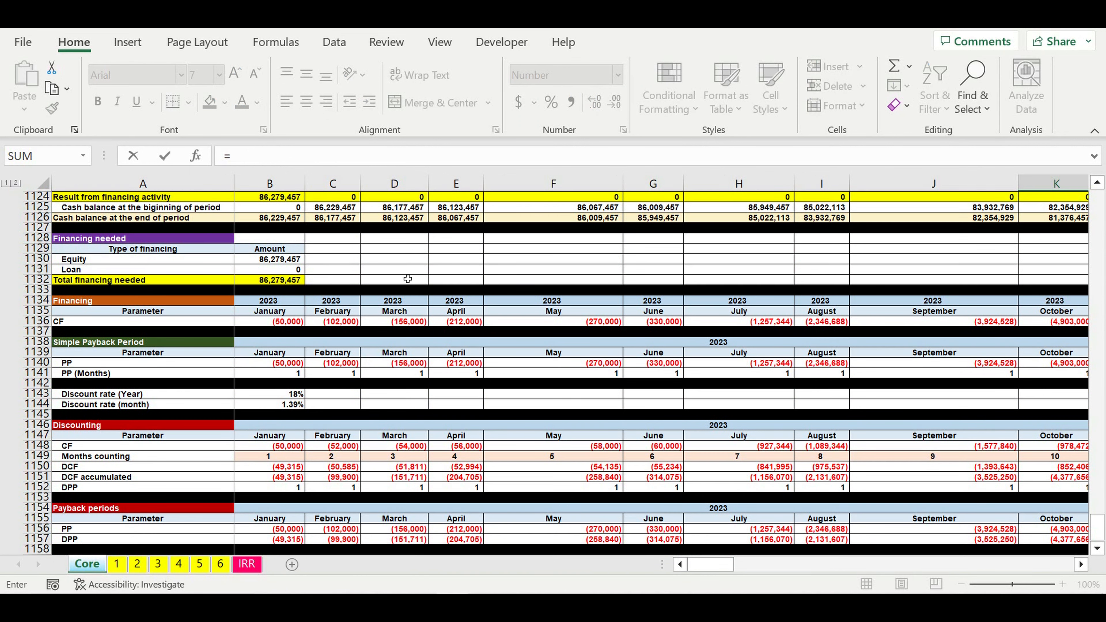
scroll(294, 268, up, 7)
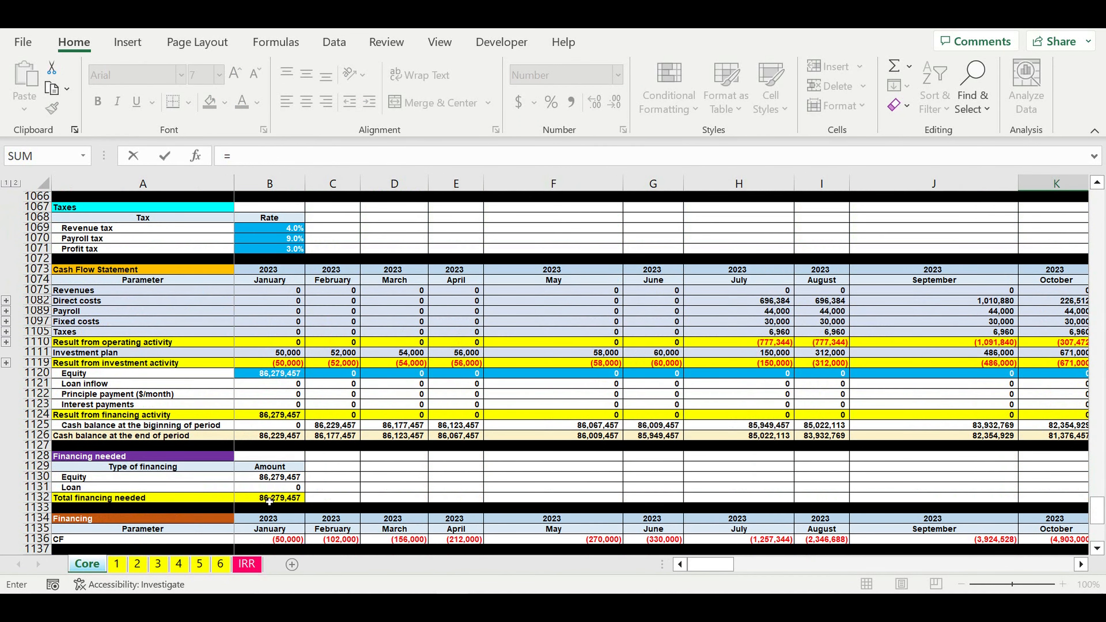
click(270, 501)
key(Return)
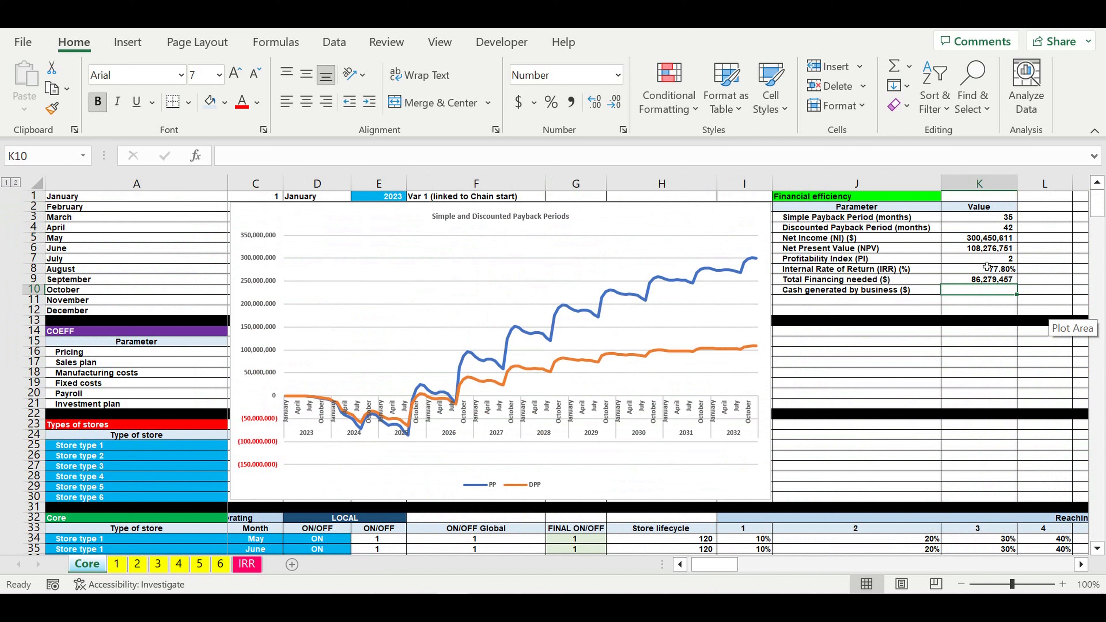
Step: Format the Profitability Index value in K7 to show two decimal places
click(985, 262)
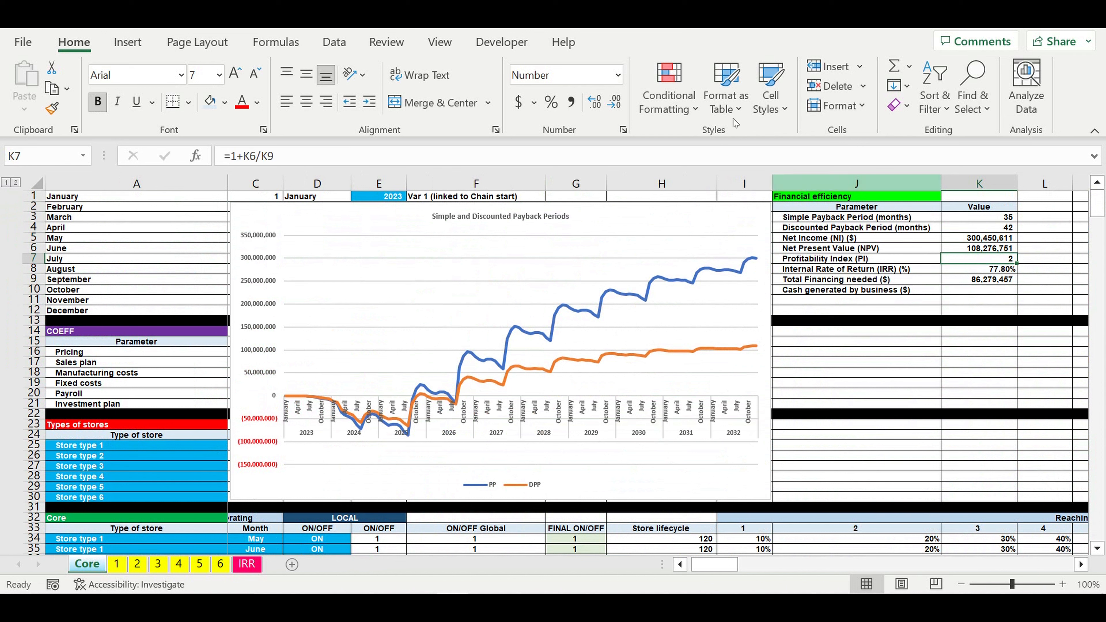
click(595, 103)
click(595, 102)
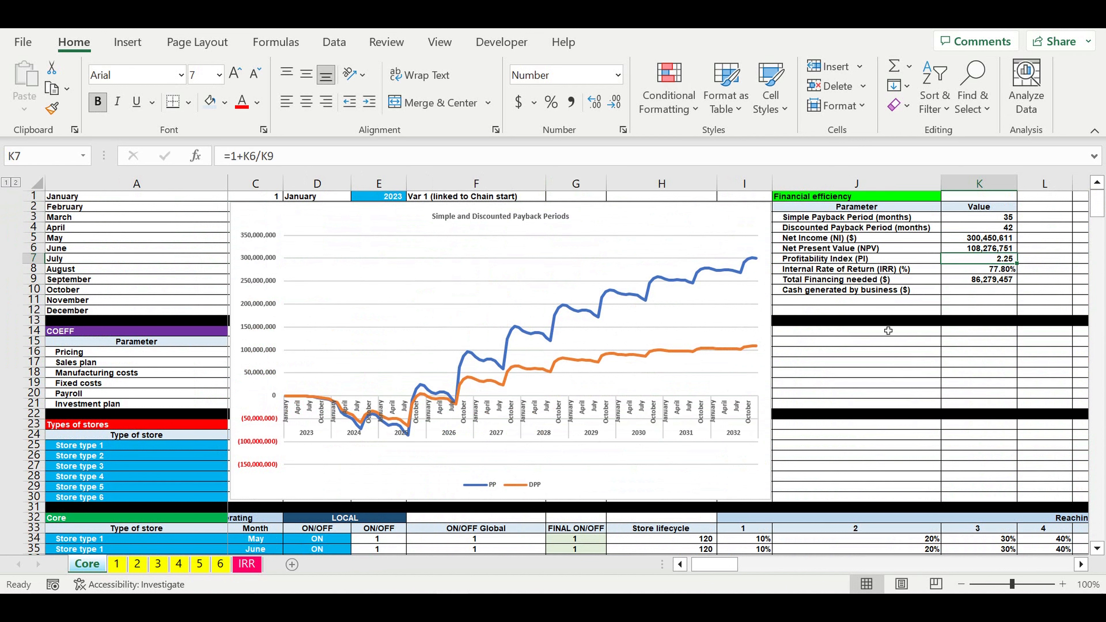
Step: Link the Cash generated by business value in K10 to the December 2032 end-of-period cash balance in cell DQ1126
click(838, 291)
click(991, 293)
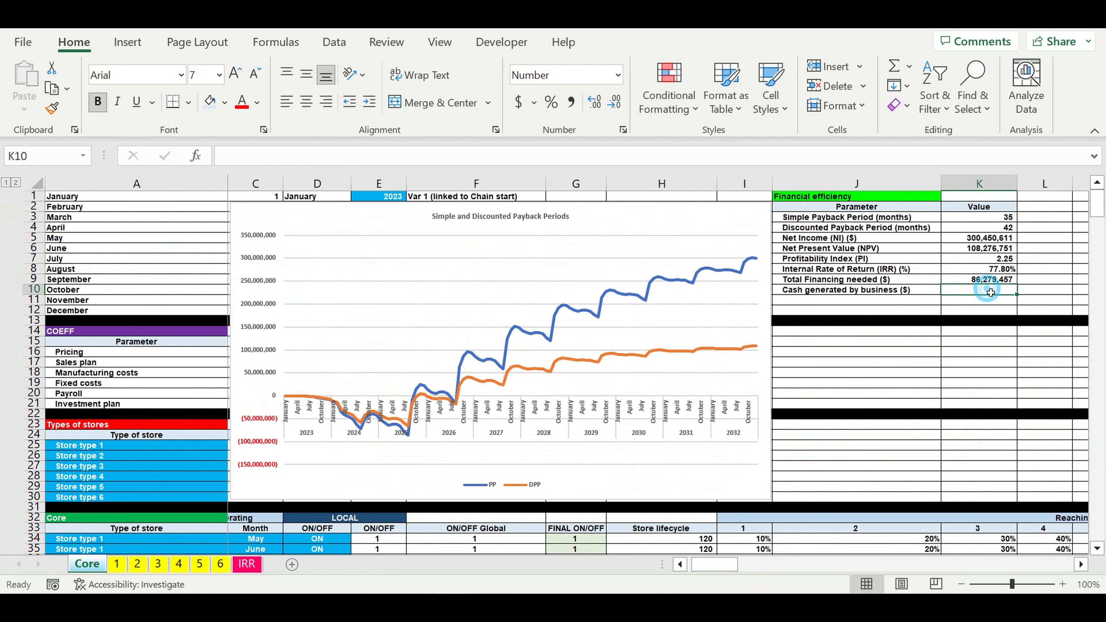
text(=)
scroll(991, 292, down, 13)
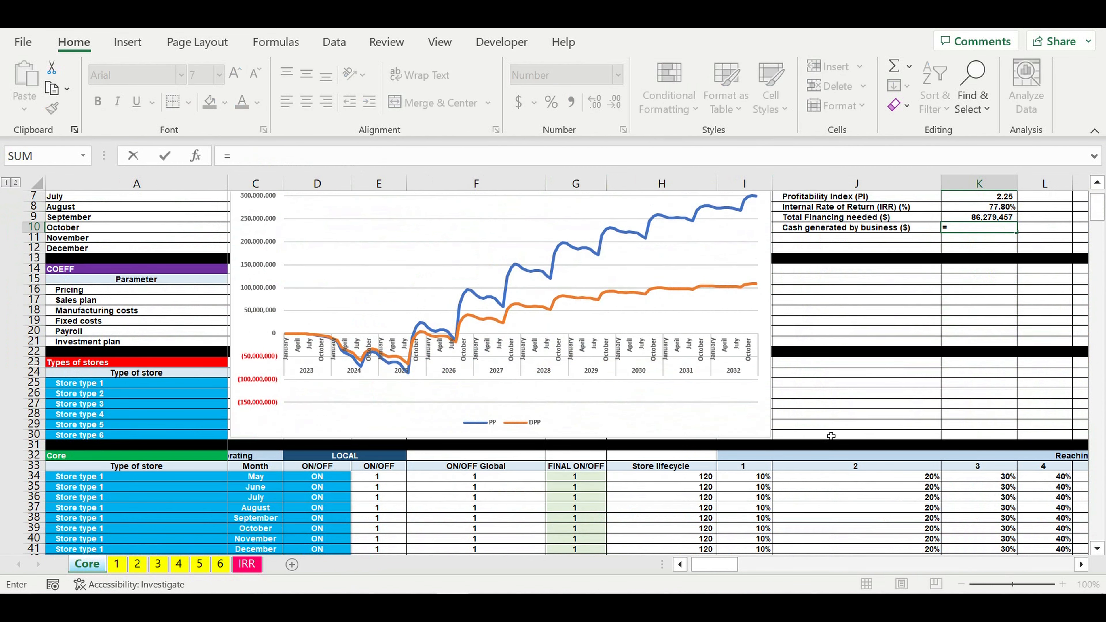
drag(1101, 233, 1100, 527)
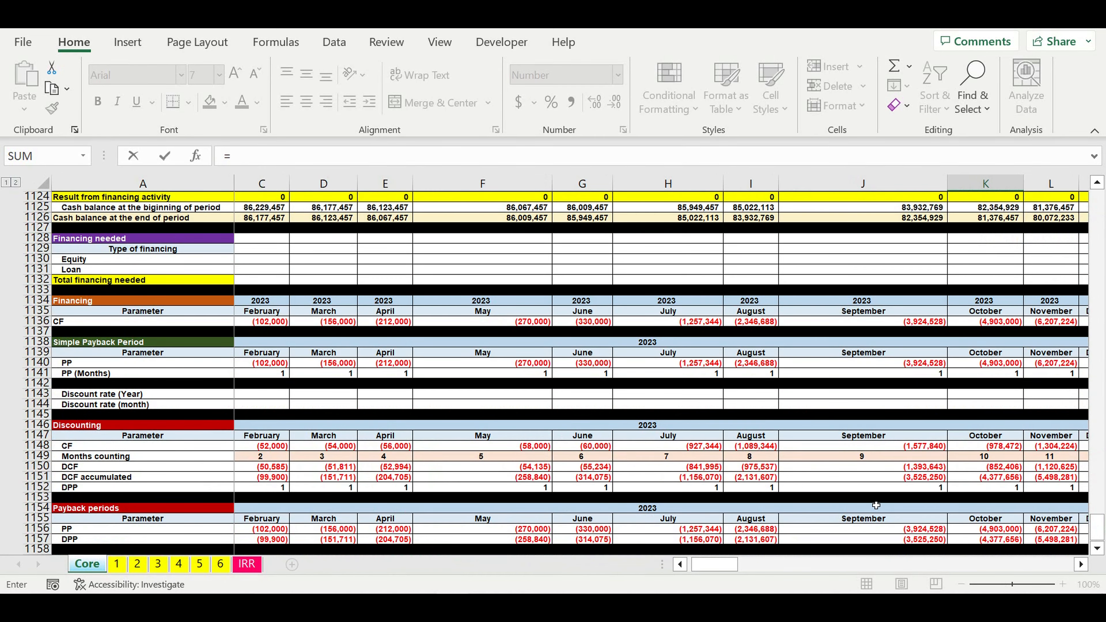
scroll(870, 504, up, 4)
scroll(850, 496, up, 3)
scroll(850, 496, up, 2)
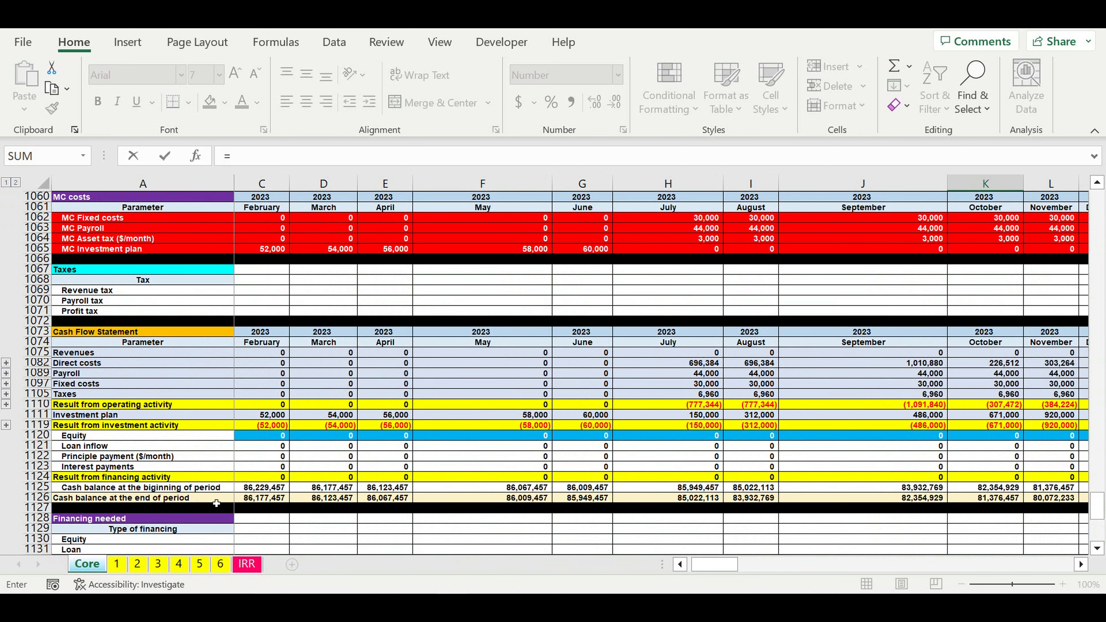
drag(694, 564, 879, 570)
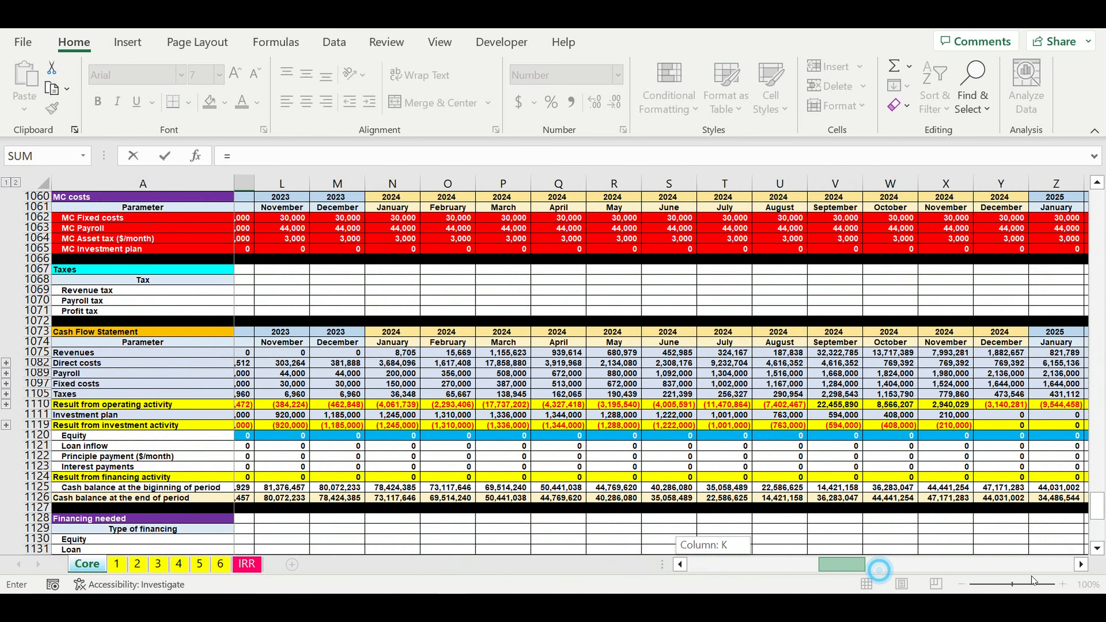
drag(1033, 579, 1035, 541)
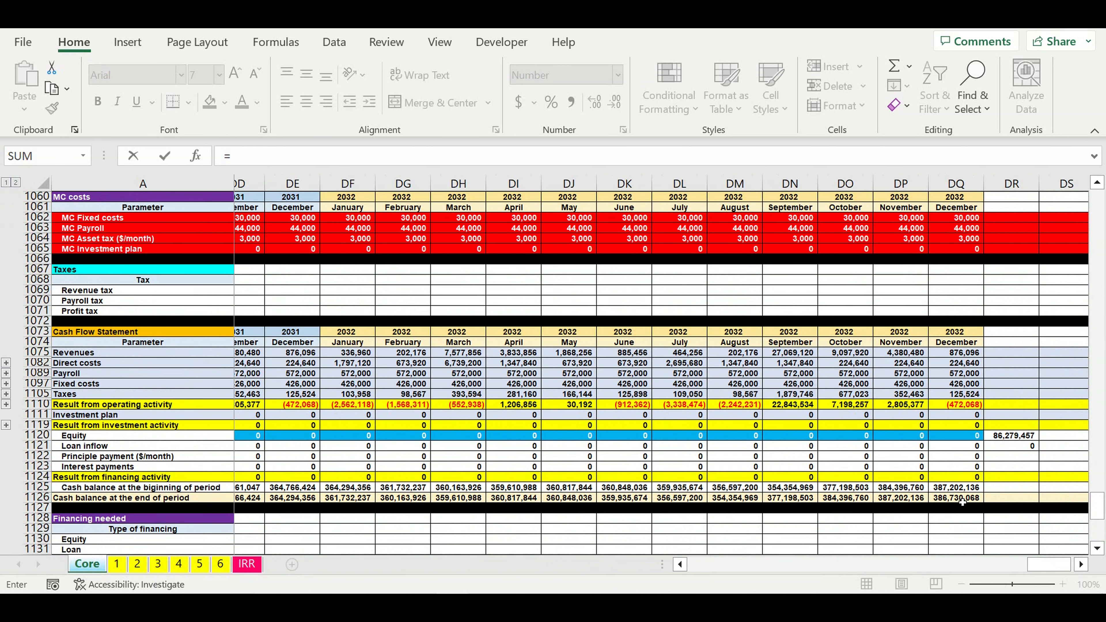
click(960, 490)
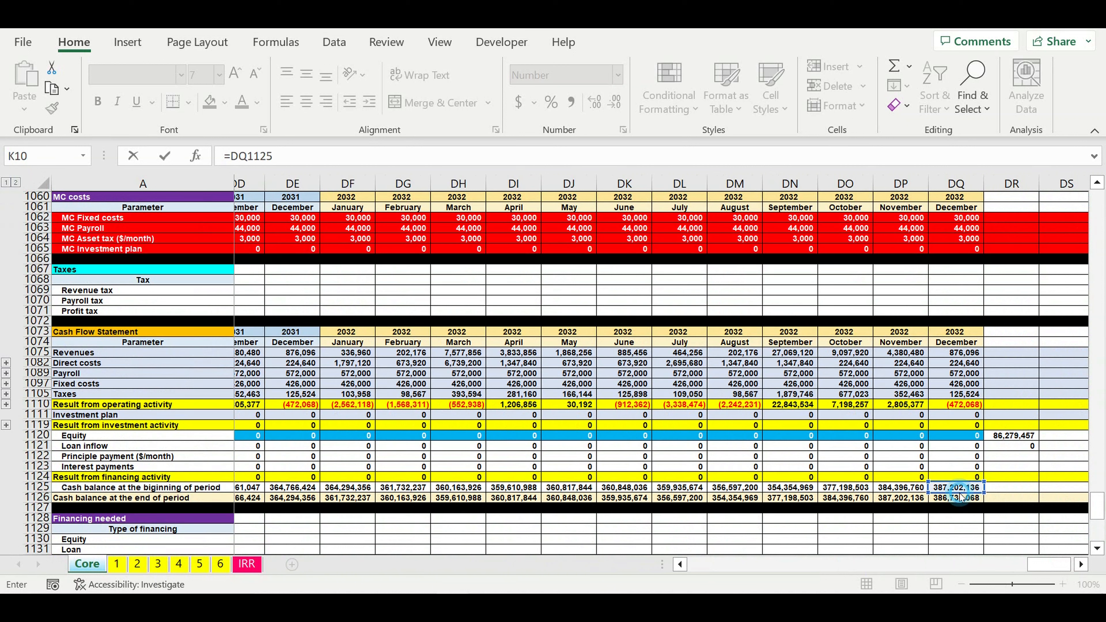
click(961, 502)
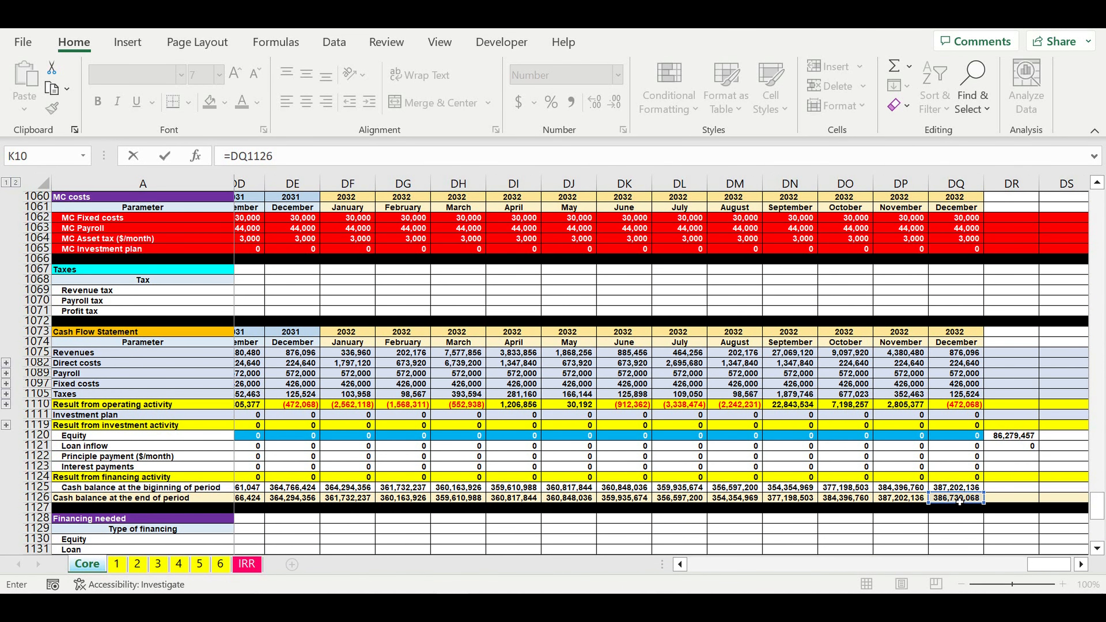
key(Return)
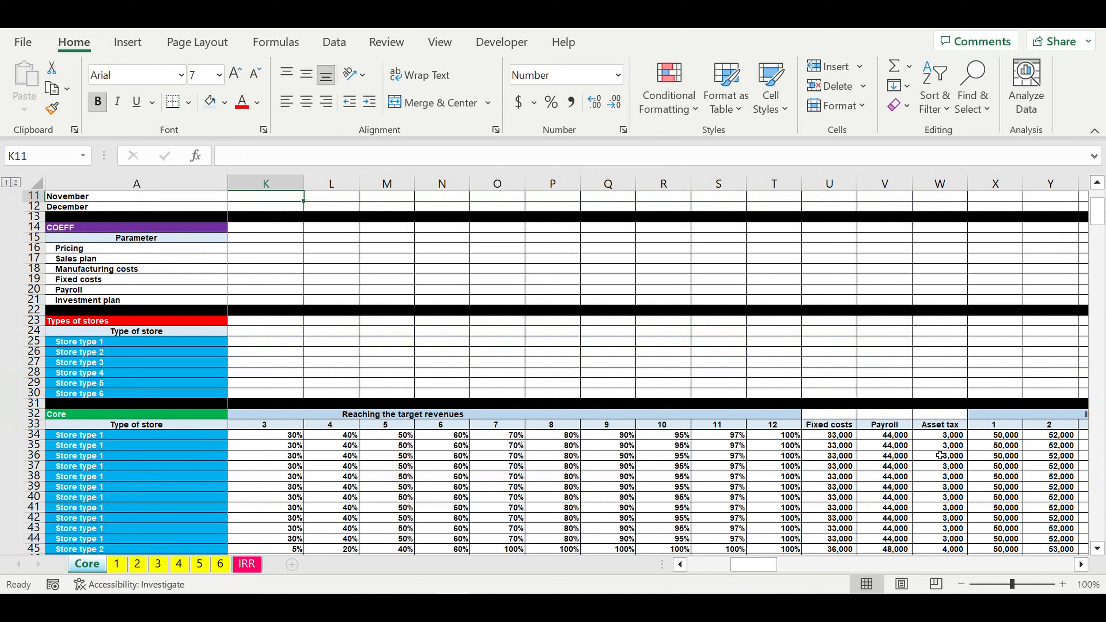
Step: Return to the Financial efficiency table and select the Simple Payback Period value in K3
scroll(941, 455, up, 4)
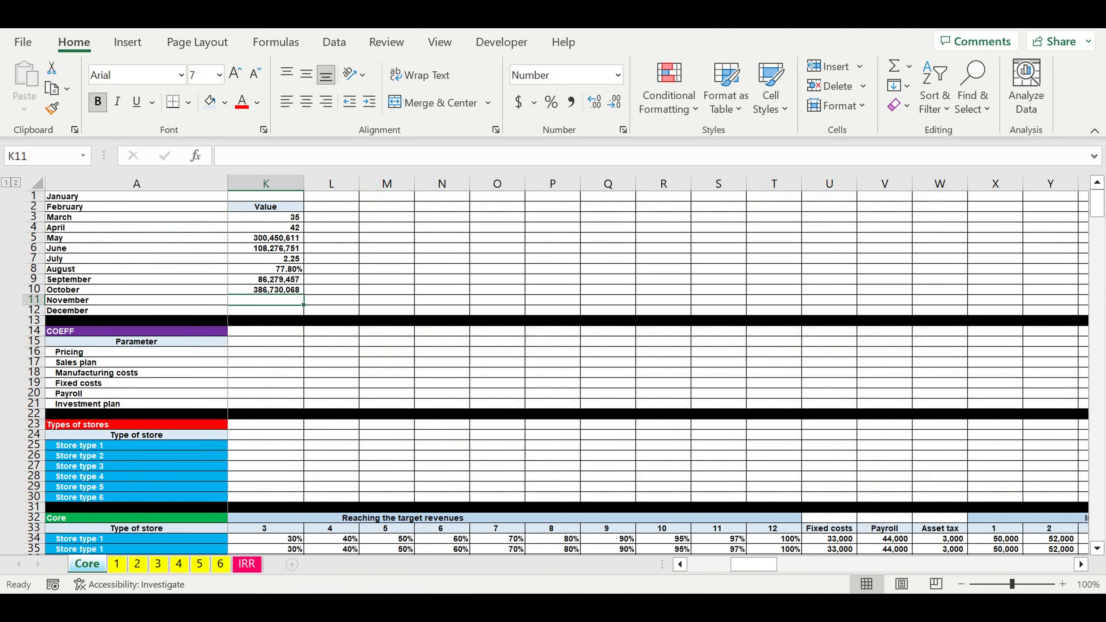
mouse_move(756, 571)
mouse_down()
mouse_move(714, 565)
mouse_move(739, 565)
mouse_up()
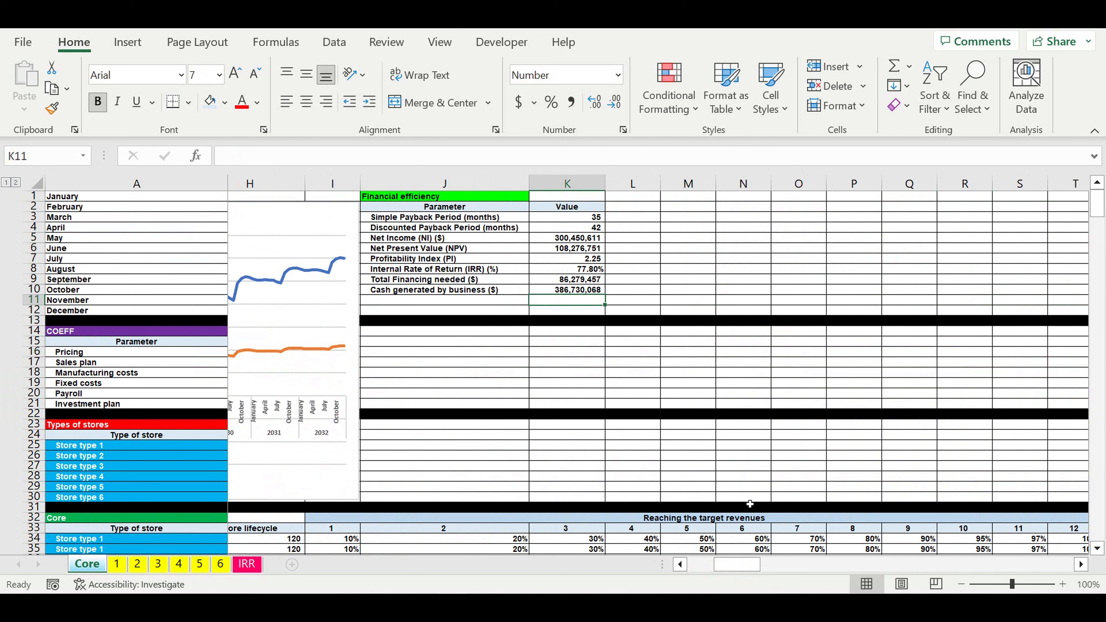
click(731, 424)
click(586, 220)
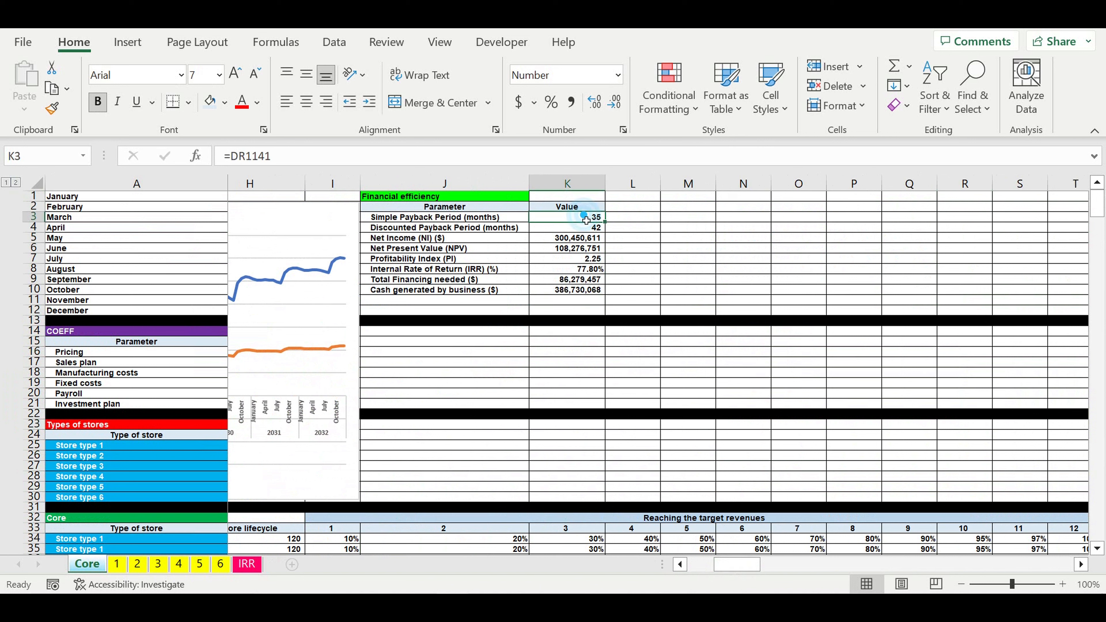
Step: Save the workbook to the personal OneDrive as an Excel Macro-Enabled Template (*.xltm) named DRESS STORE
drag(585, 220, 579, 299)
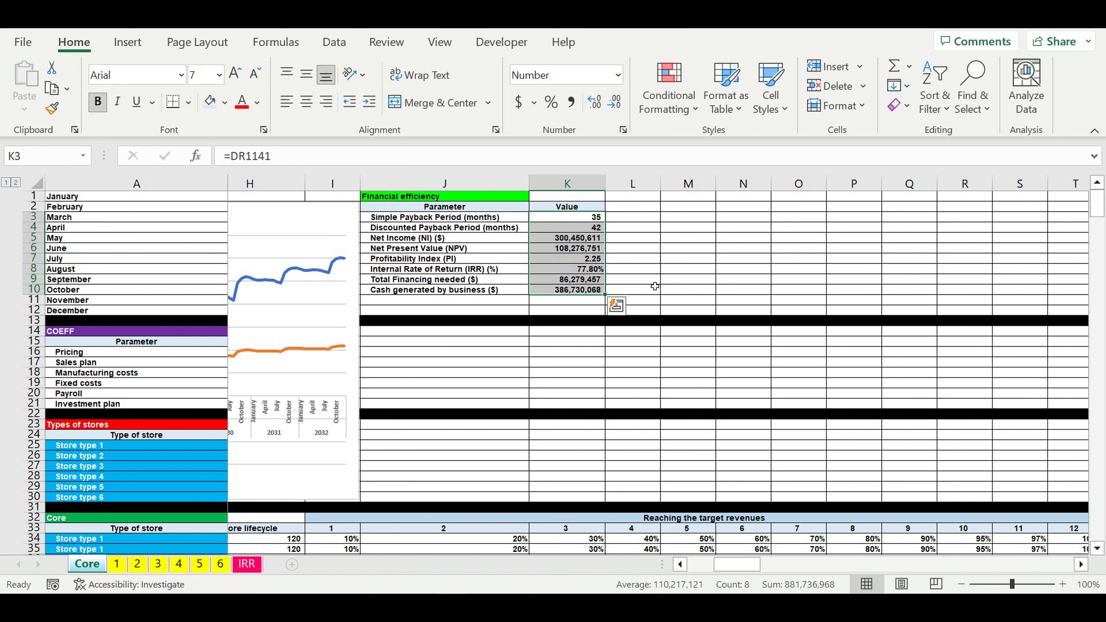
click(26, 42)
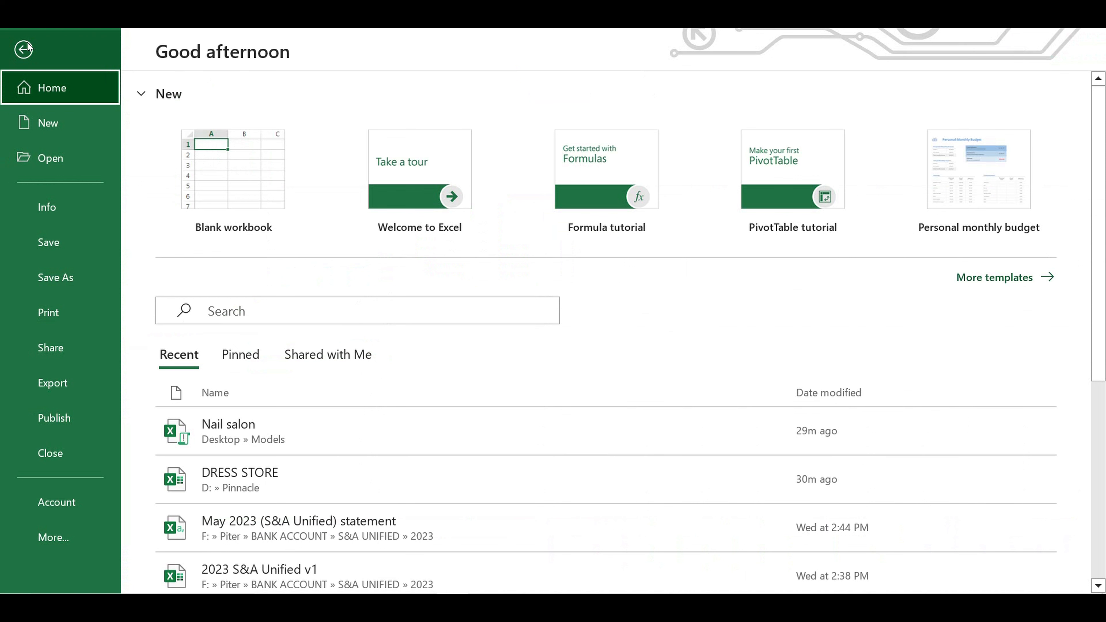
click(64, 278)
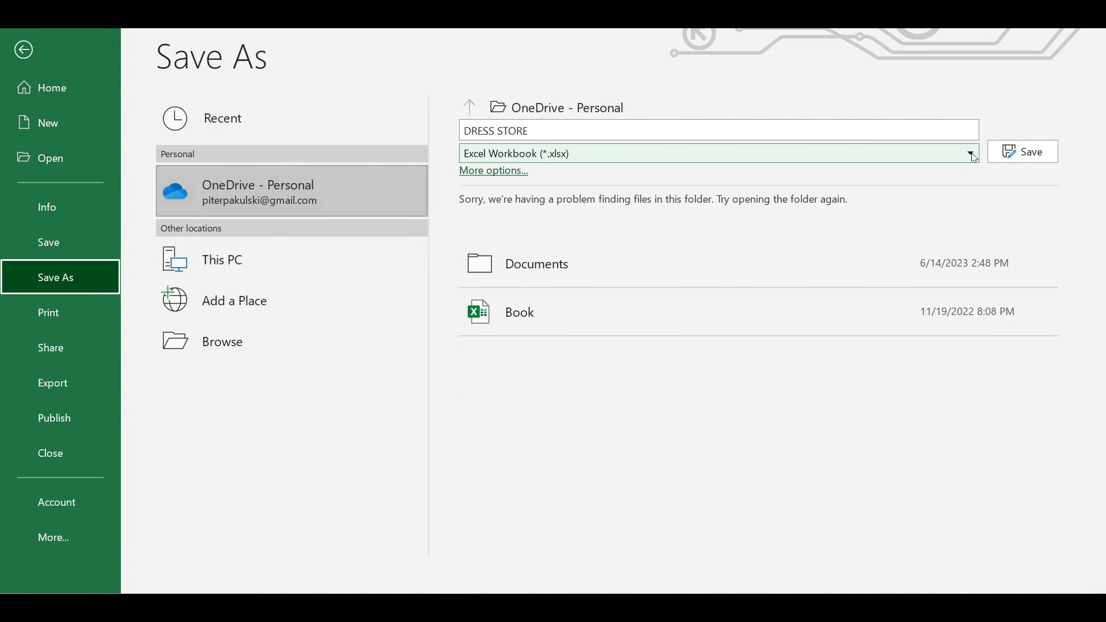
click(972, 153)
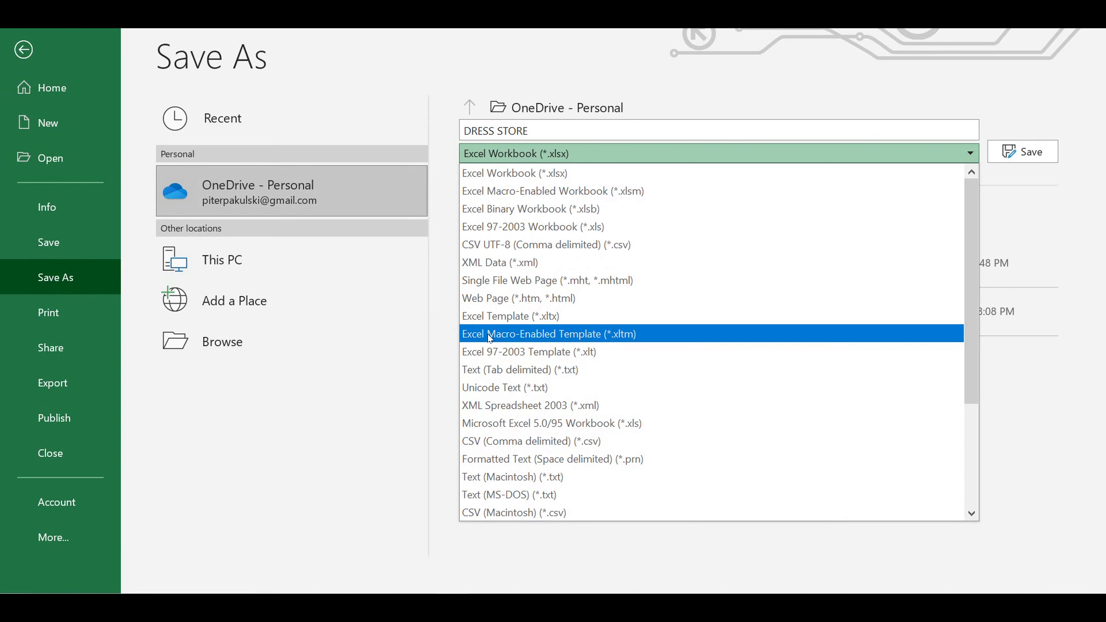
click(559, 340)
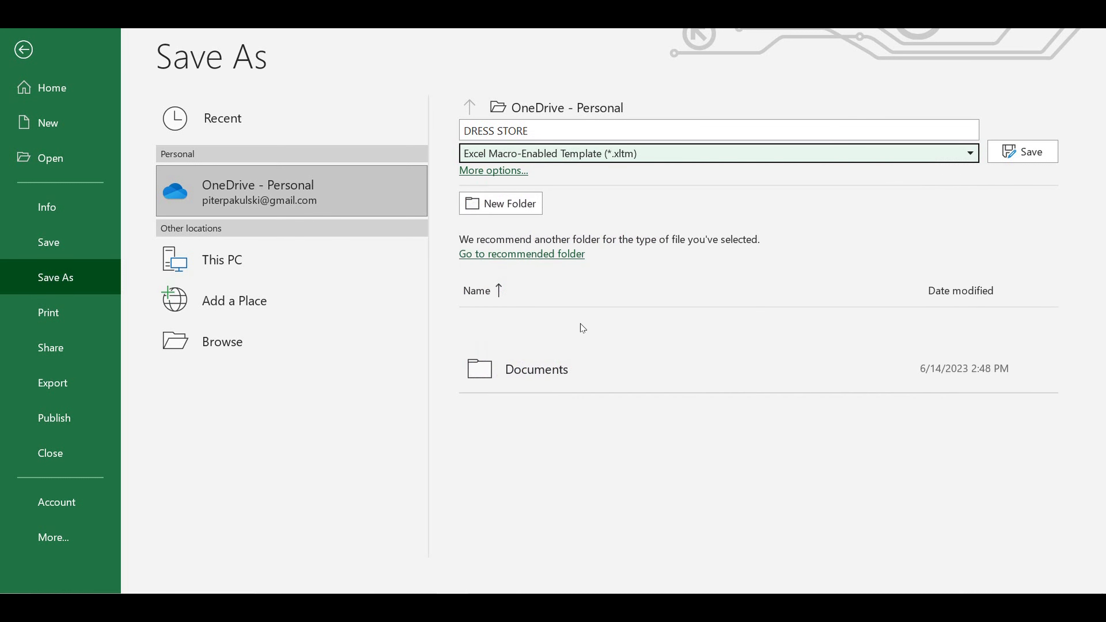
click(1036, 156)
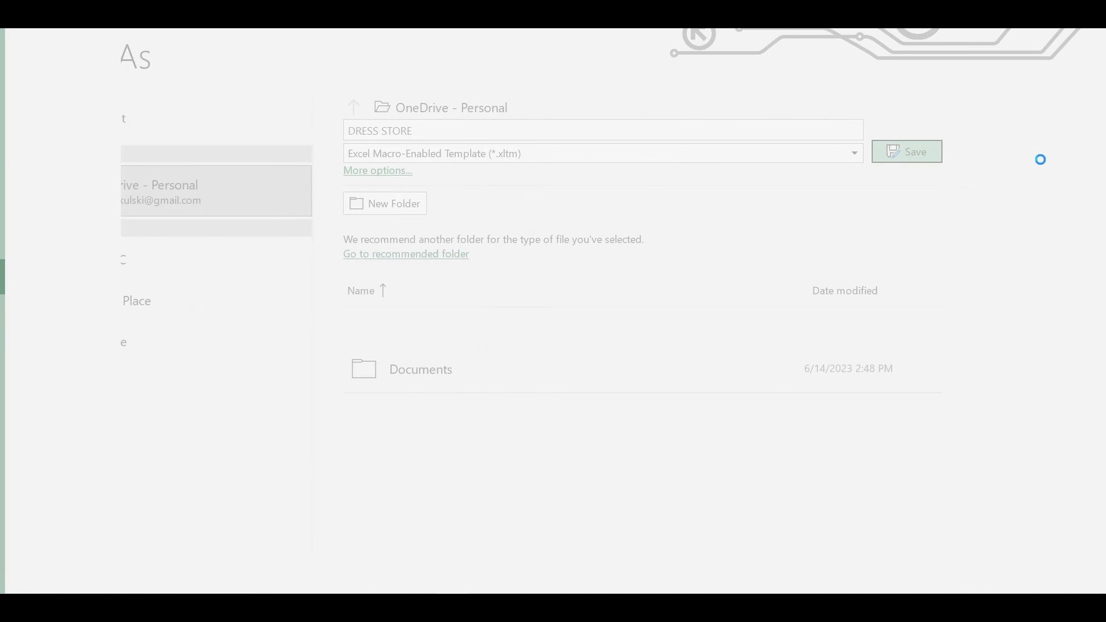
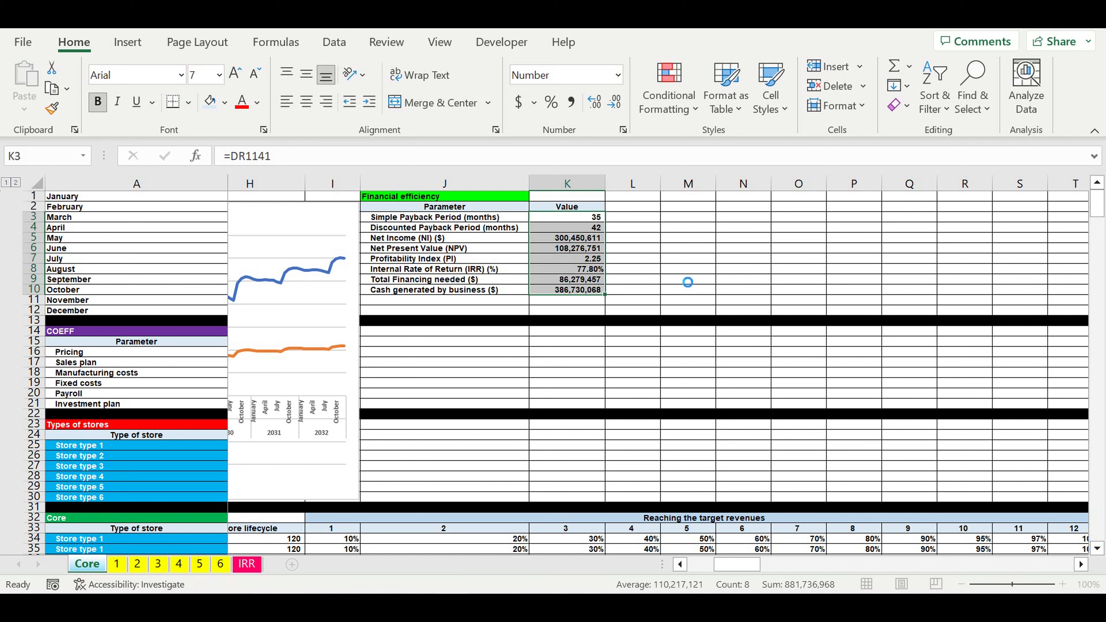
click(634, 281)
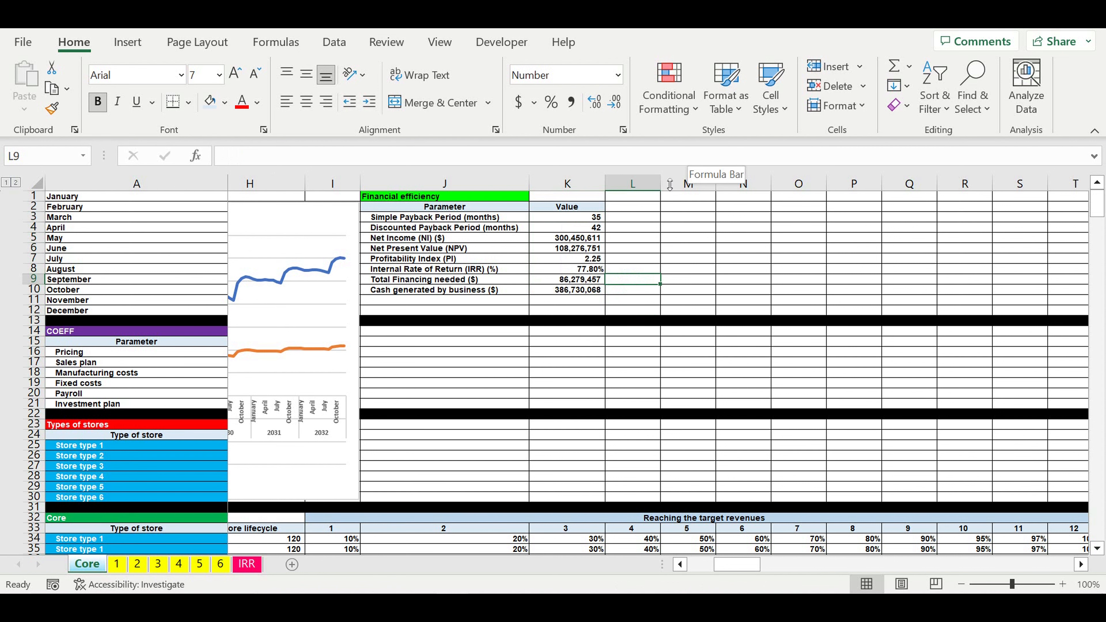
Step: Add a new worksheet after IRR, name it SENS and colour its tab orange
click(292, 565)
drag(227, 572, 319, 572)
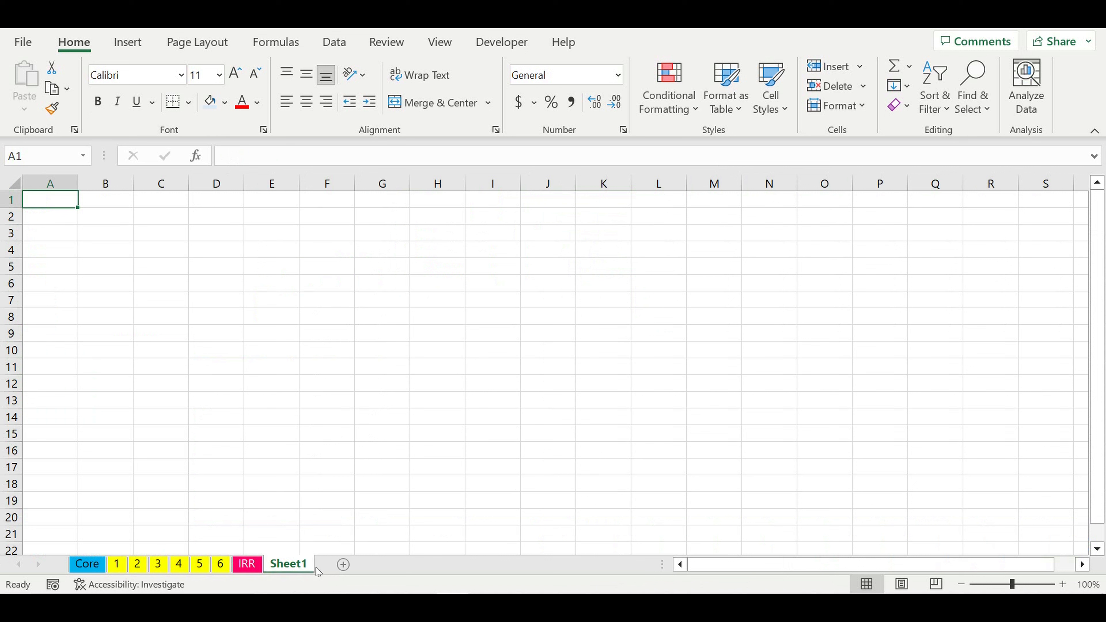
text(SENS)
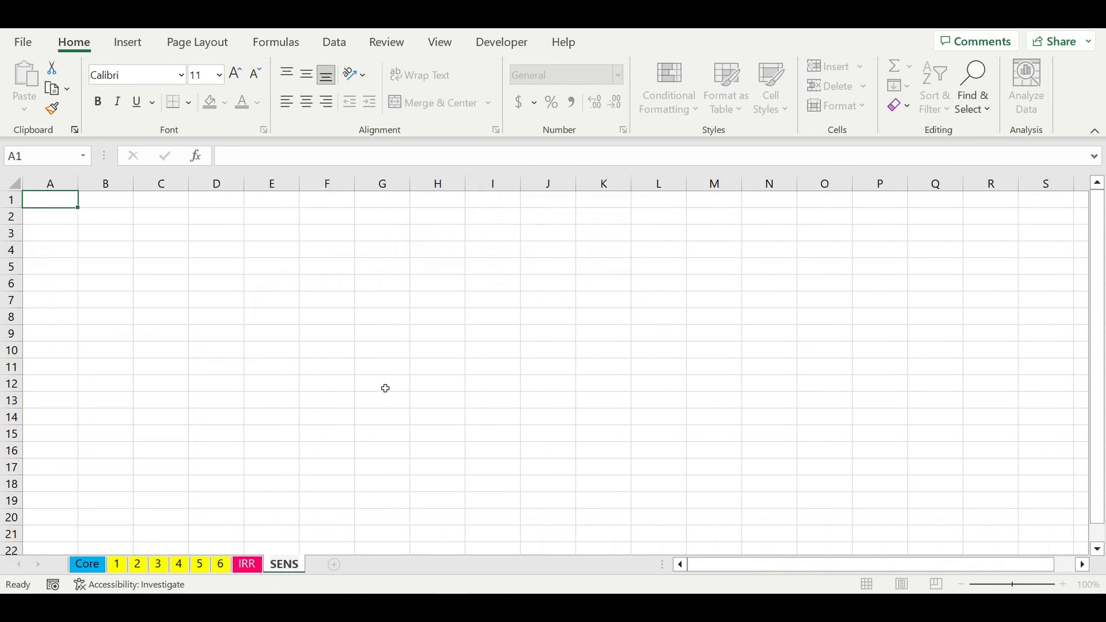
click(386, 389)
right_click(288, 561)
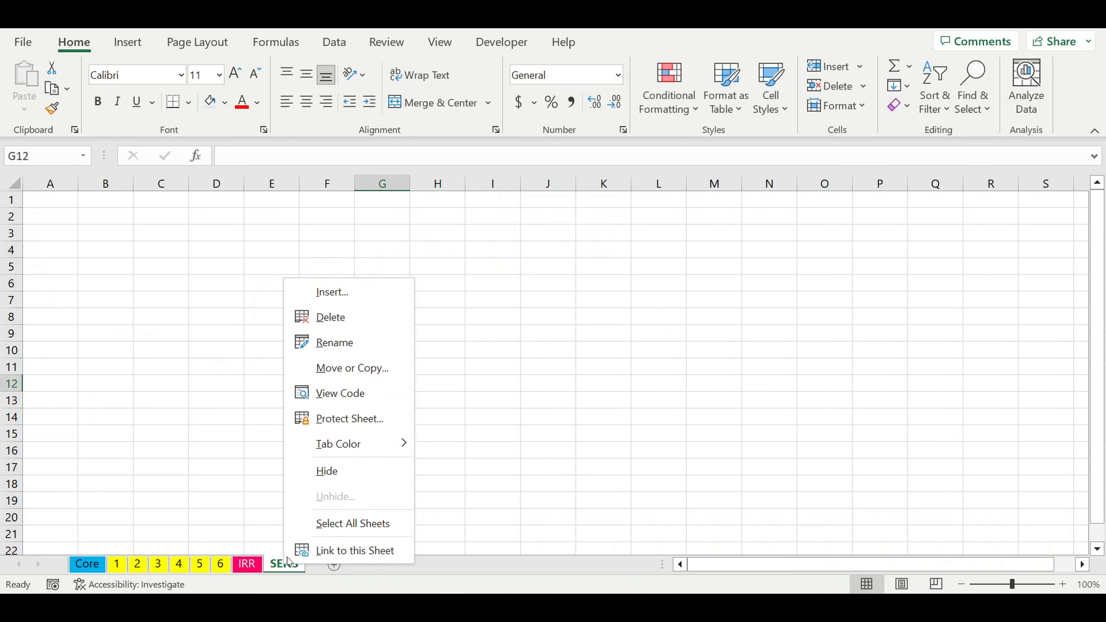
mouse_move(348, 443)
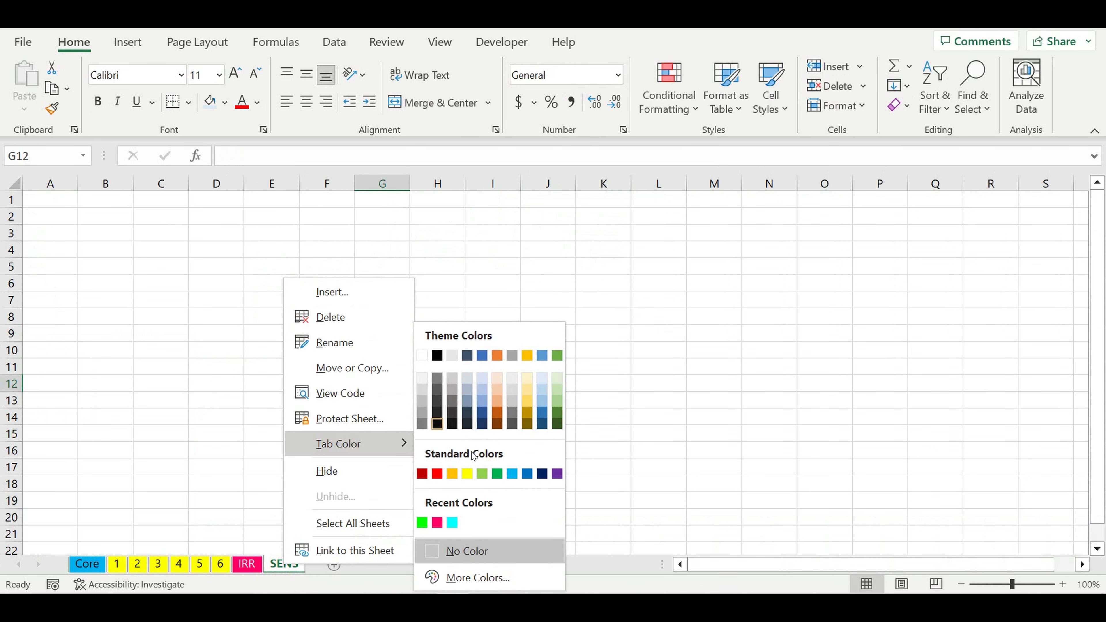
click(453, 474)
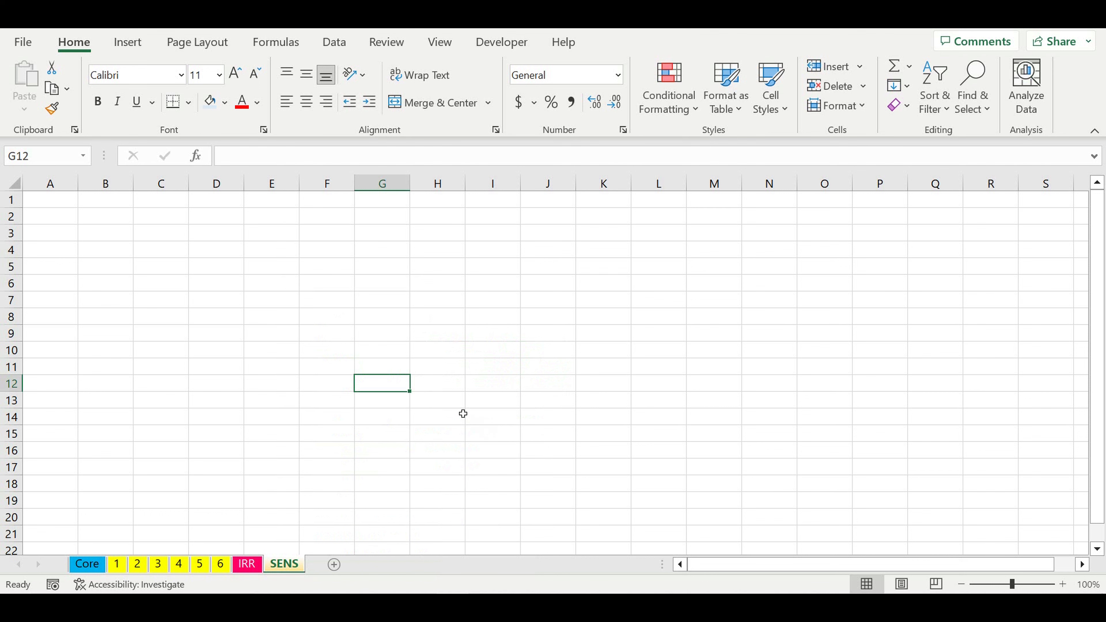
click(463, 414)
Step: Format all cells of the SENS sheet as bold Arial size 7 with all borders
click(15, 183)
click(205, 81)
text(7)
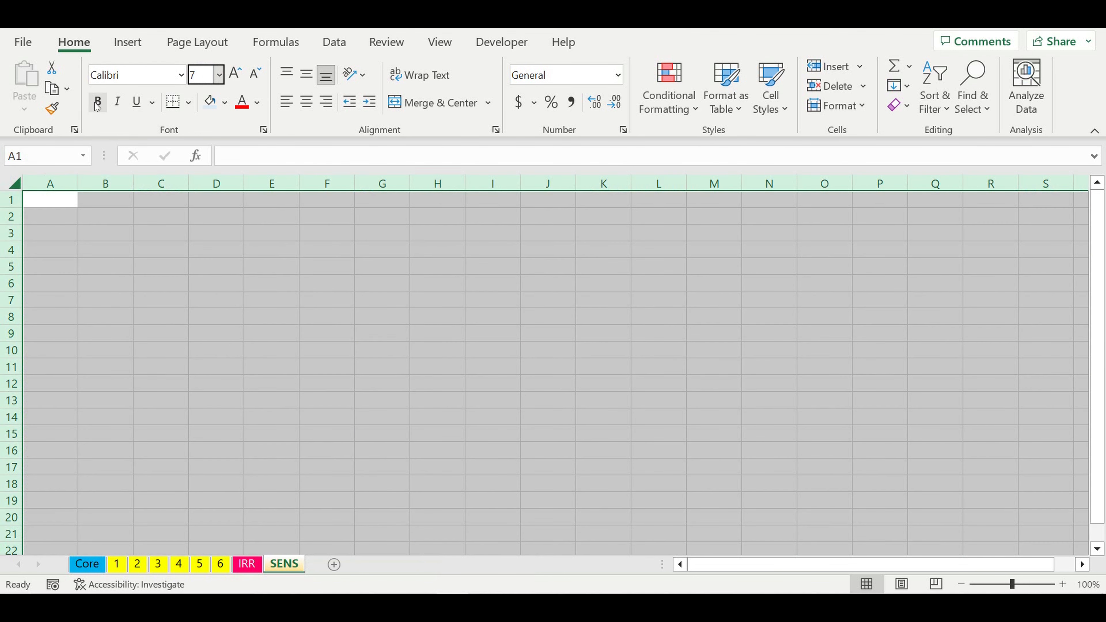
click(98, 101)
click(190, 104)
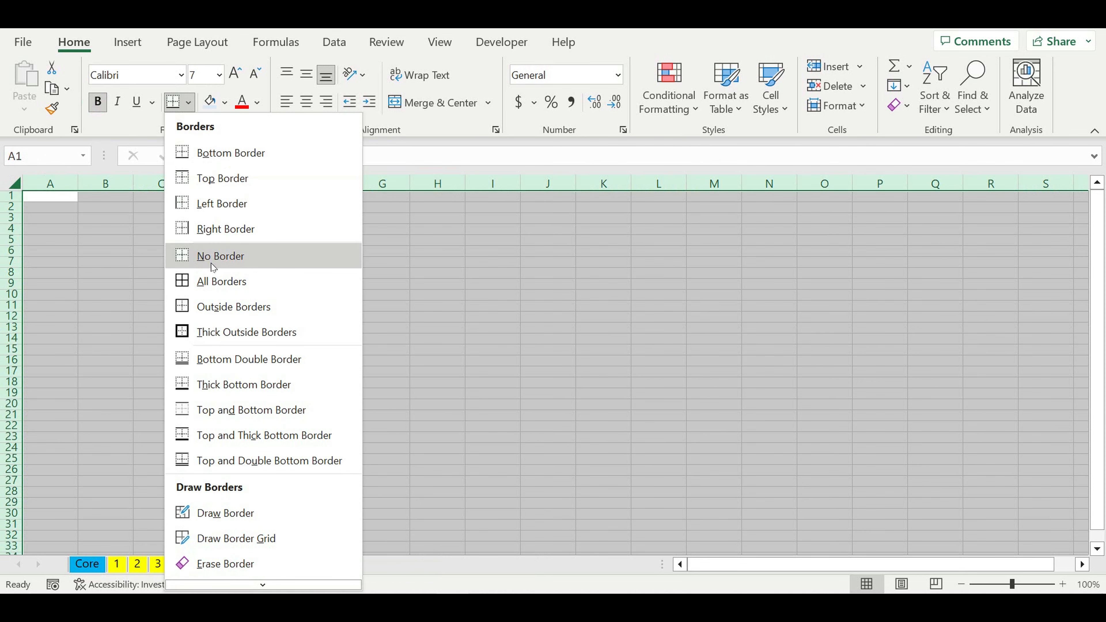
click(208, 278)
click(141, 77)
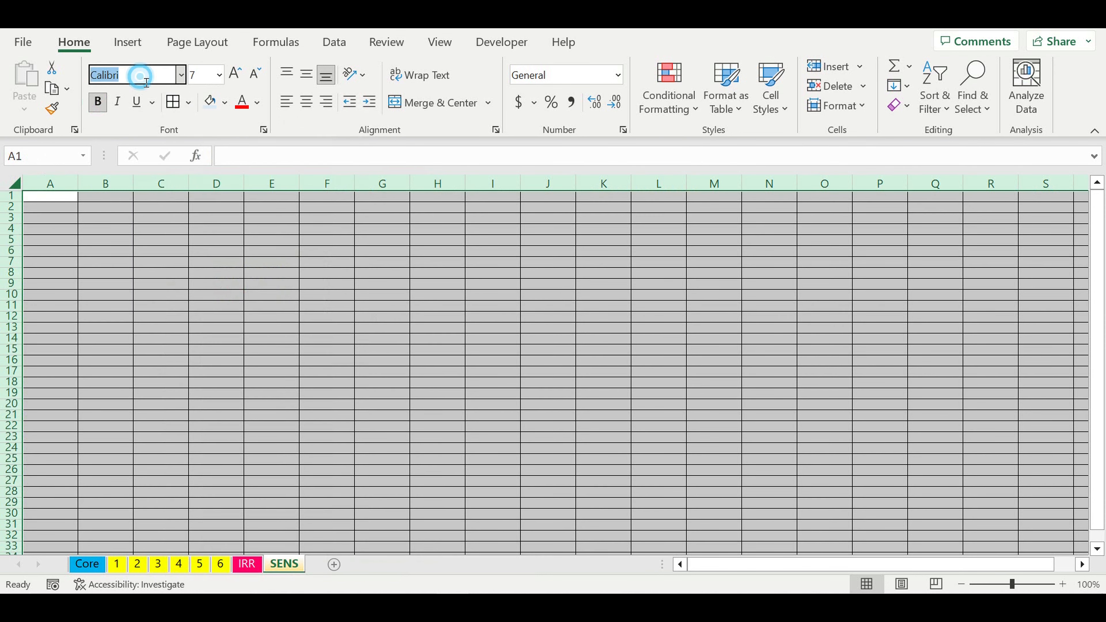
text(Arial)
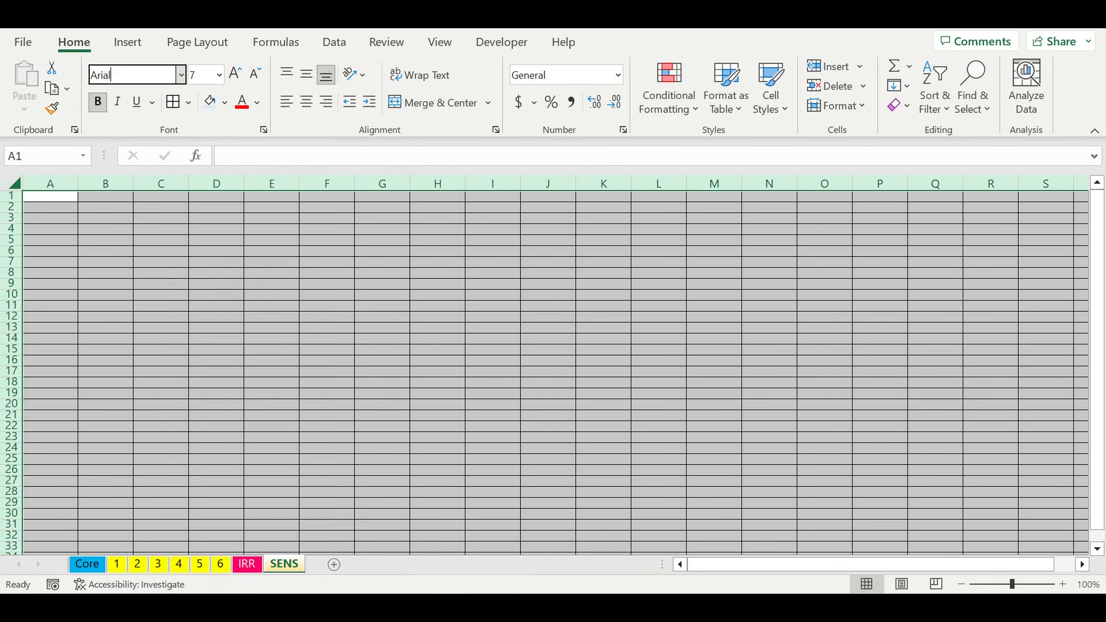
key(Return)
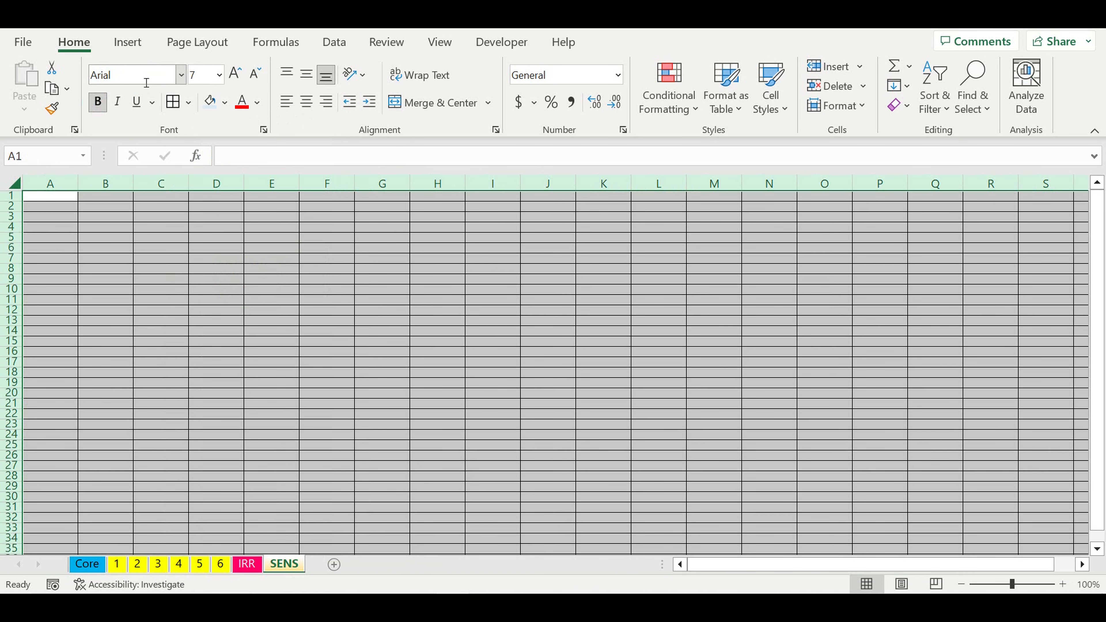
Step: Set the number format of all SENS cells to 0 decimal places, thousands separator and negatives in red parentheses
right_click(135, 226)
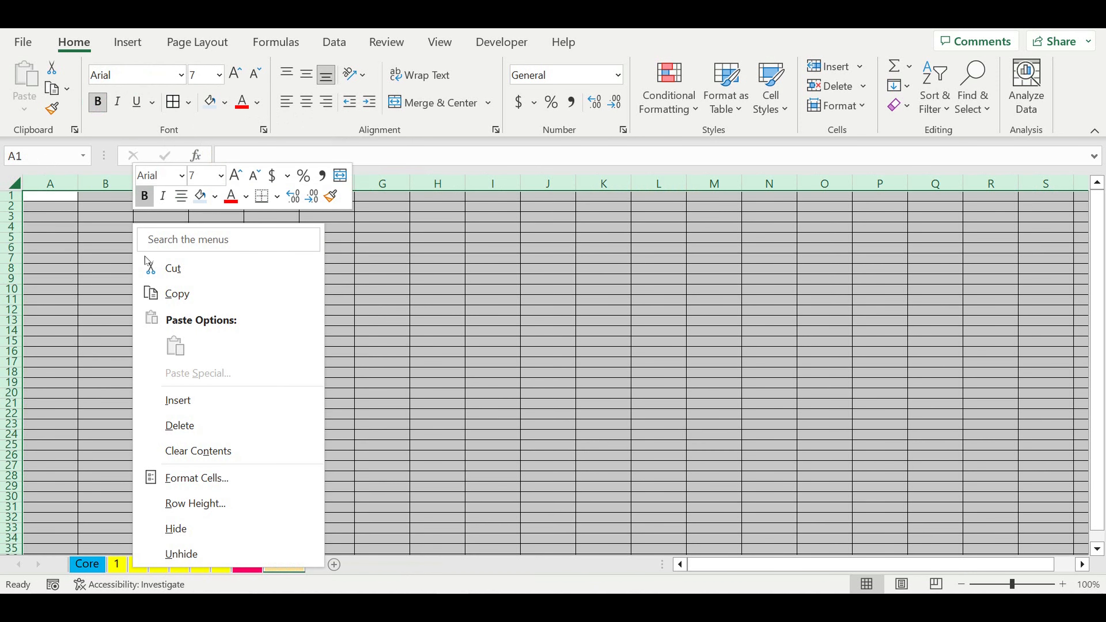
click(188, 477)
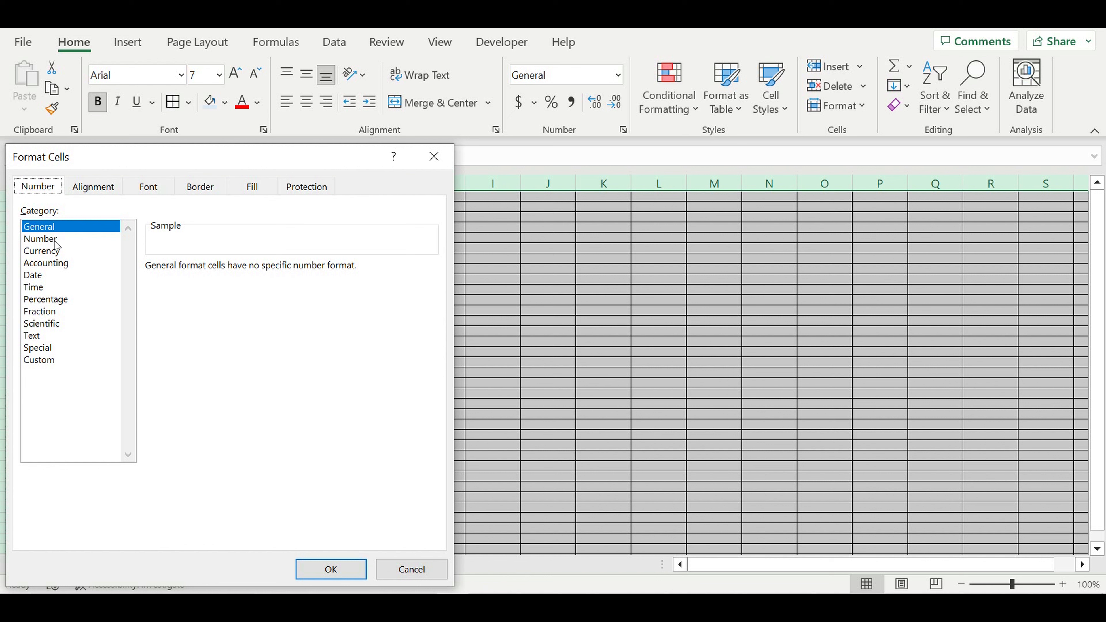
click(40, 239)
double_click(262, 273)
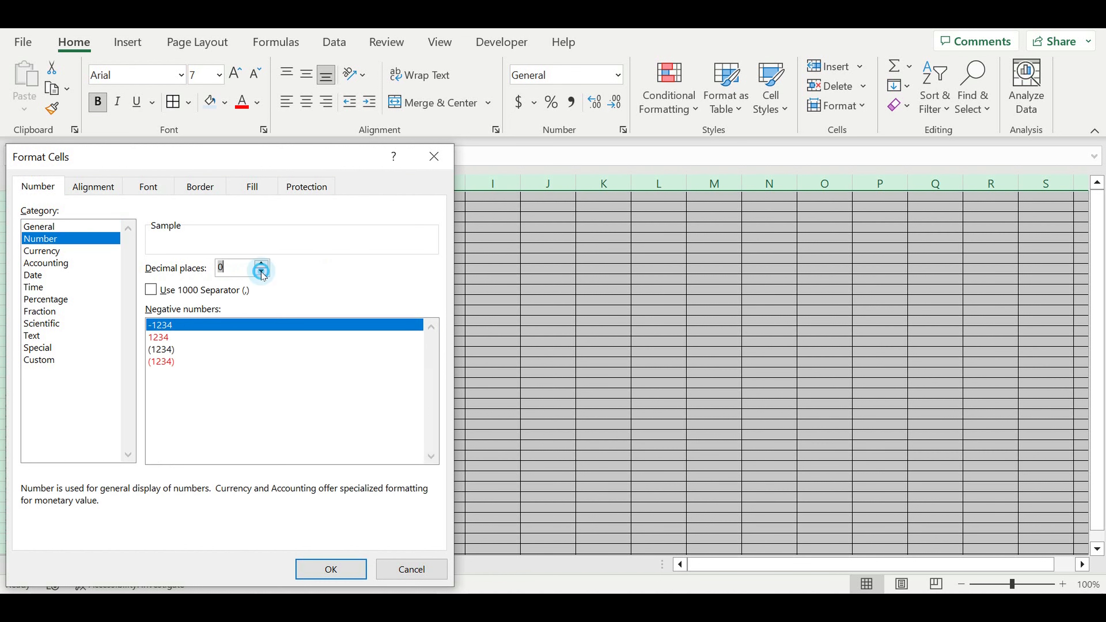
click(151, 289)
click(172, 362)
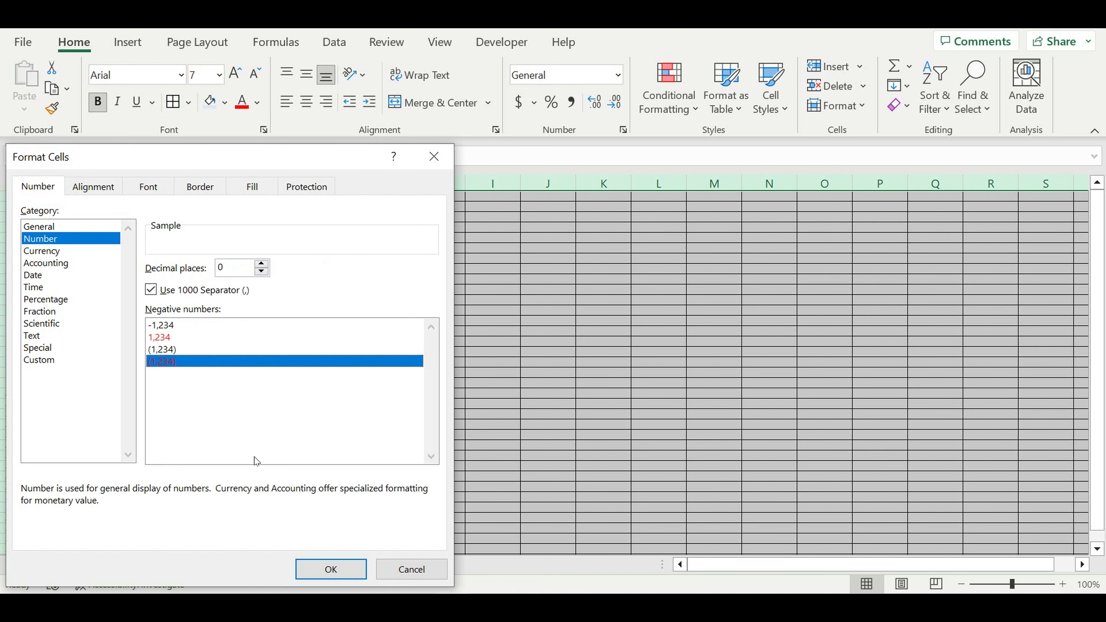
key(Return)
click(318, 383)
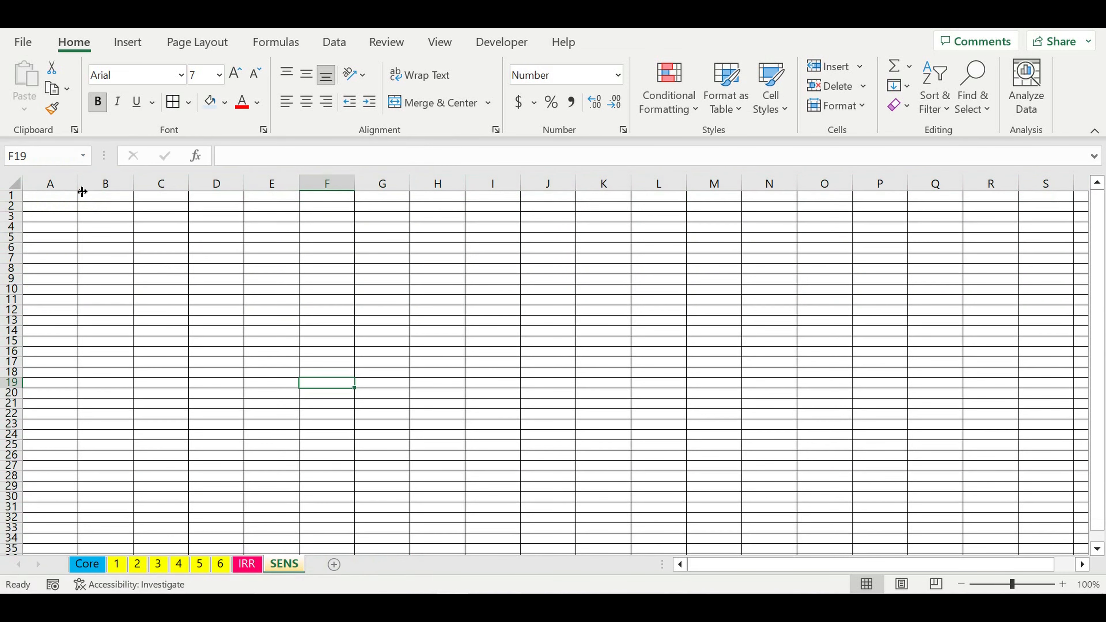
Step: Freeze the first column of the SENS sheet
click(50, 183)
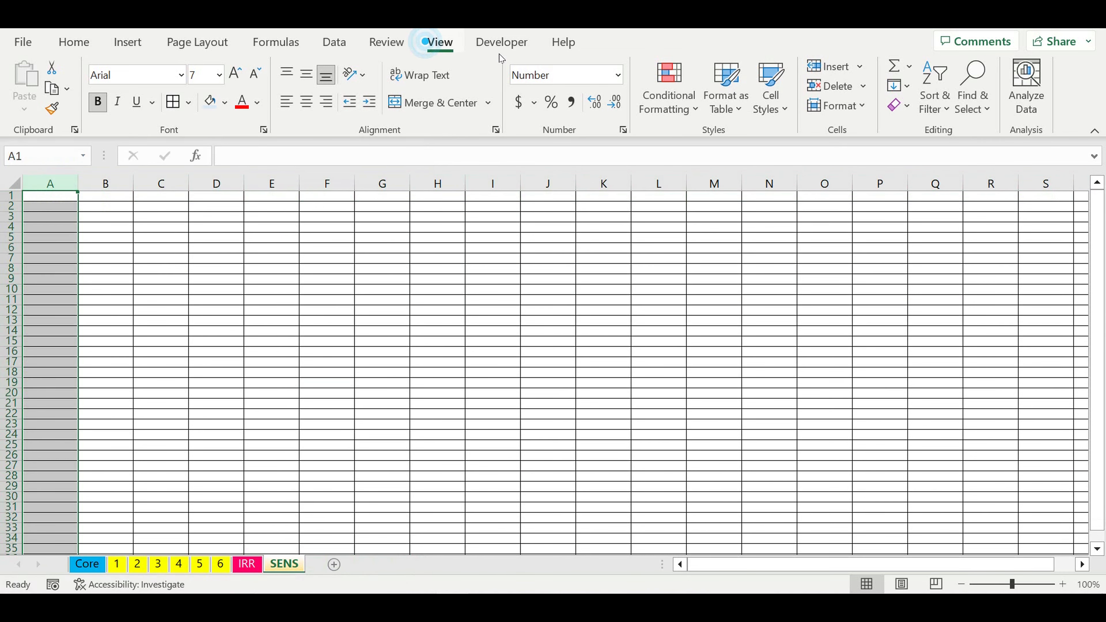
click(440, 41)
click(778, 115)
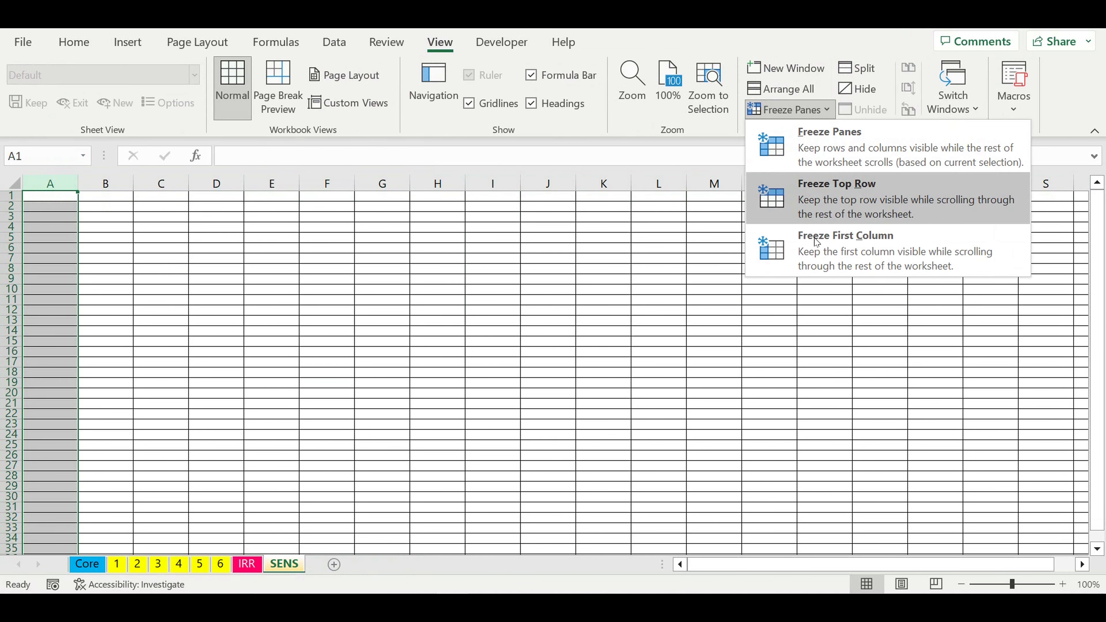
click(845, 244)
click(680, 300)
click(741, 571)
click(334, 325)
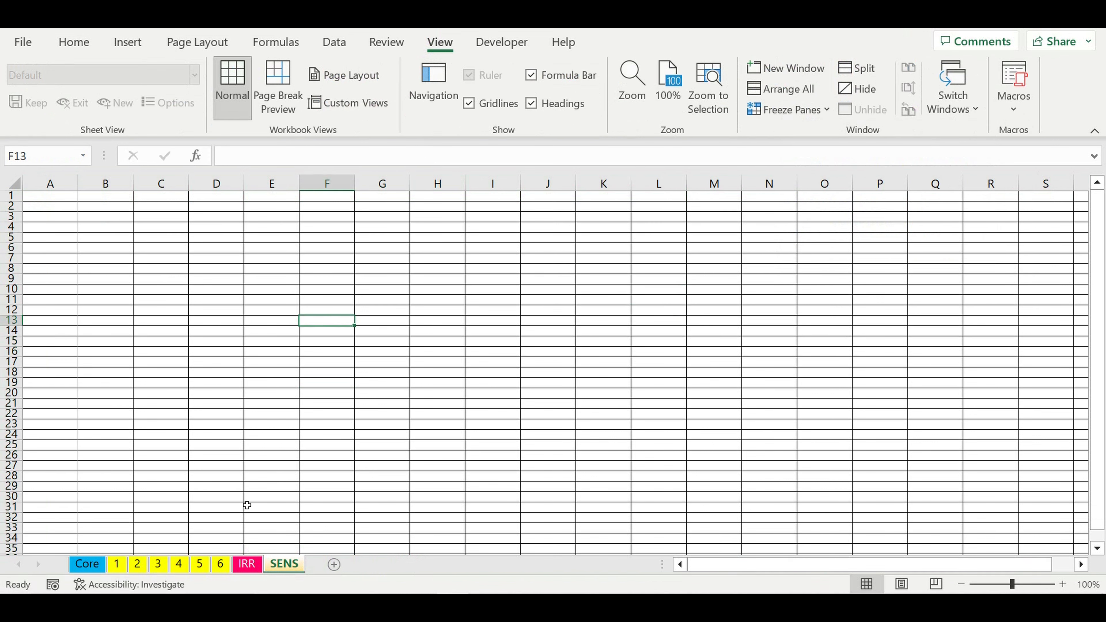
Step: Copy the Financial efficiency table (J1:K10) from the Core sheet to A1 of SENS and fit column A's width to its text
click(88, 565)
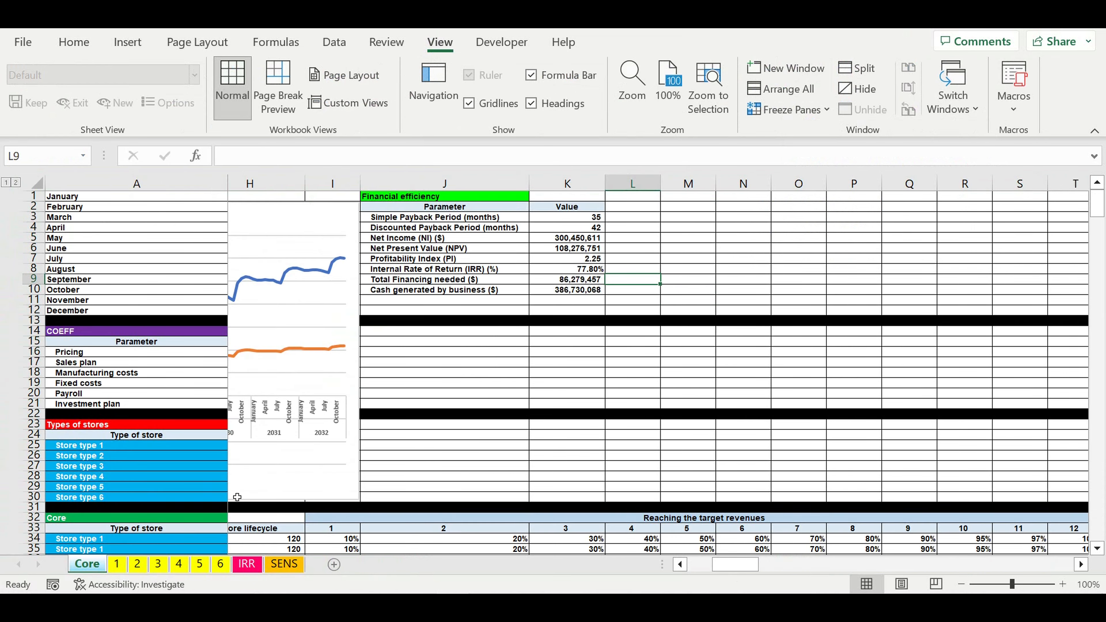
drag(498, 198, 572, 291)
key(ctrl+c)
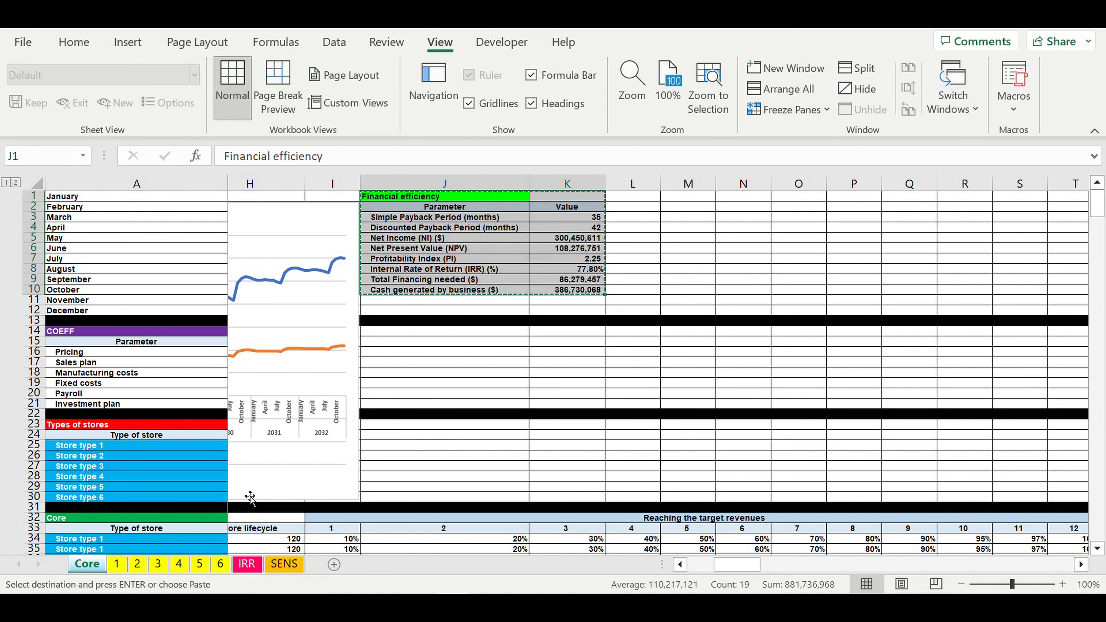
click(284, 565)
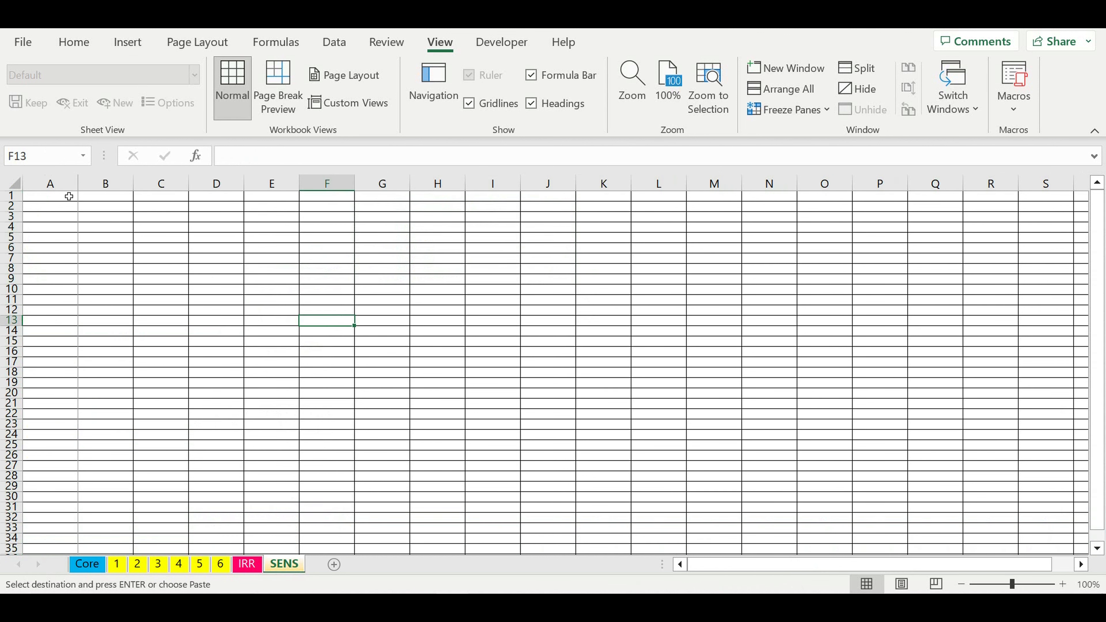
click(62, 199)
key(ctrl+v)
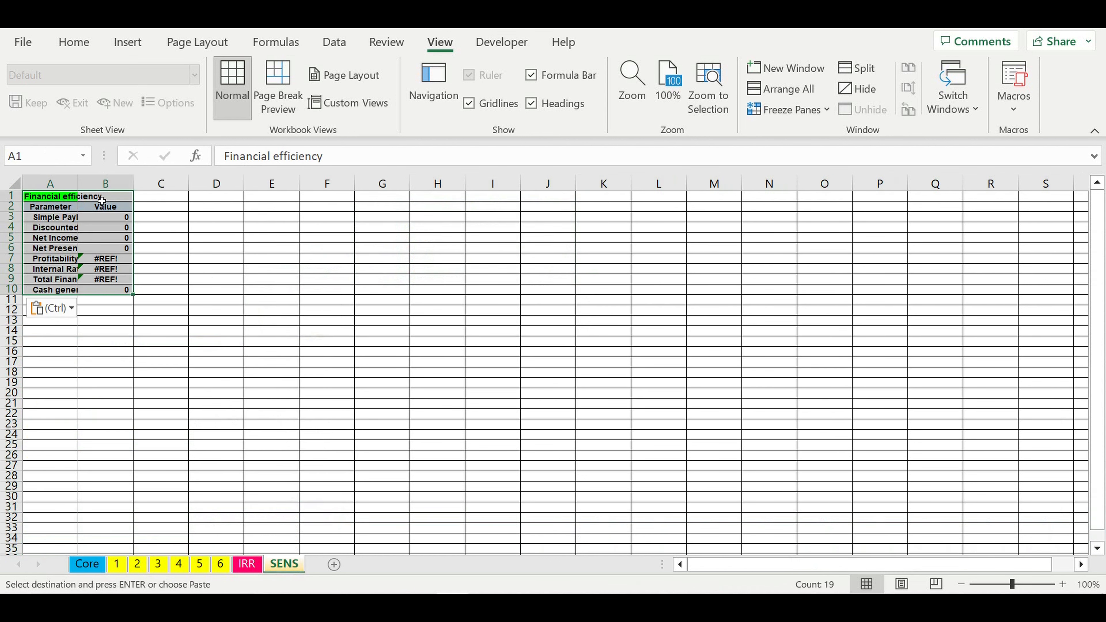
double_click(78, 183)
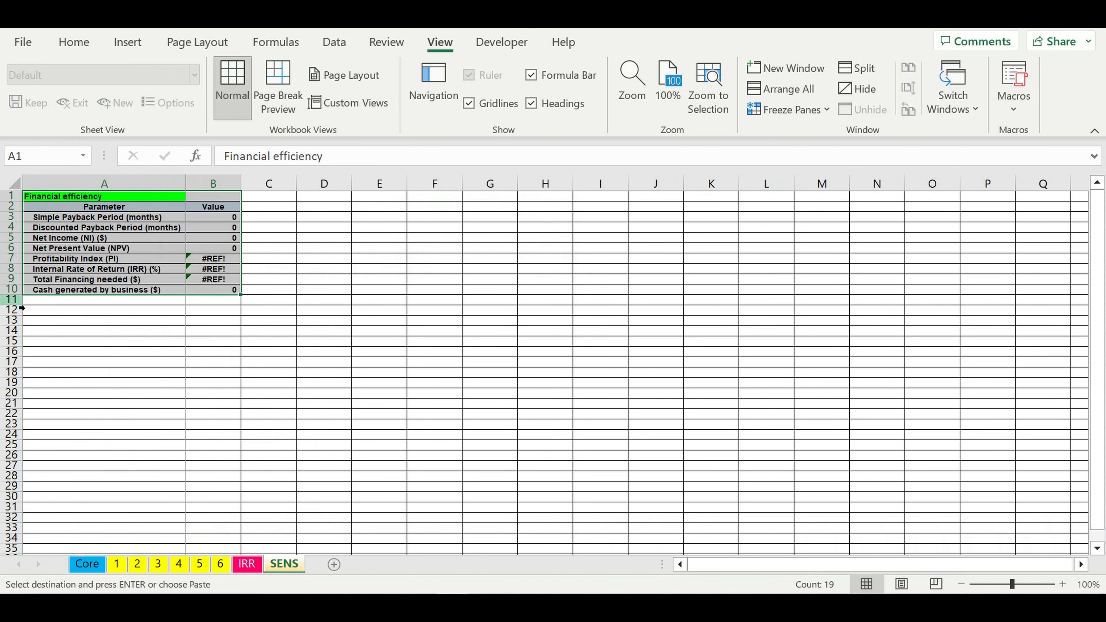
Step: Fill row 11 below the Financial efficiency table on SENS with black
click(13, 300)
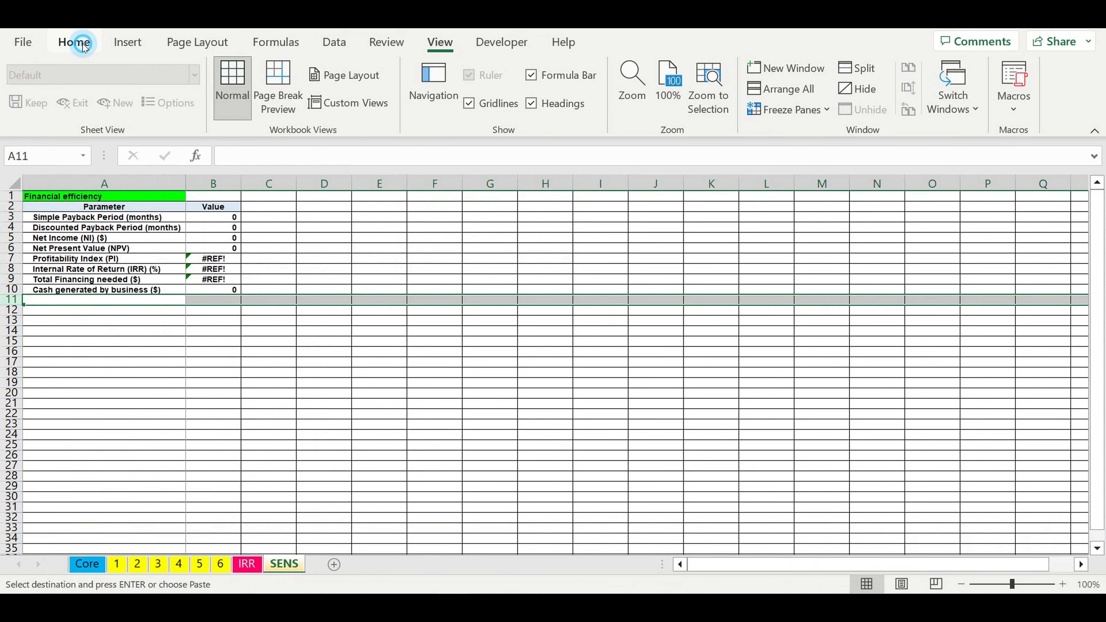
click(73, 42)
click(225, 102)
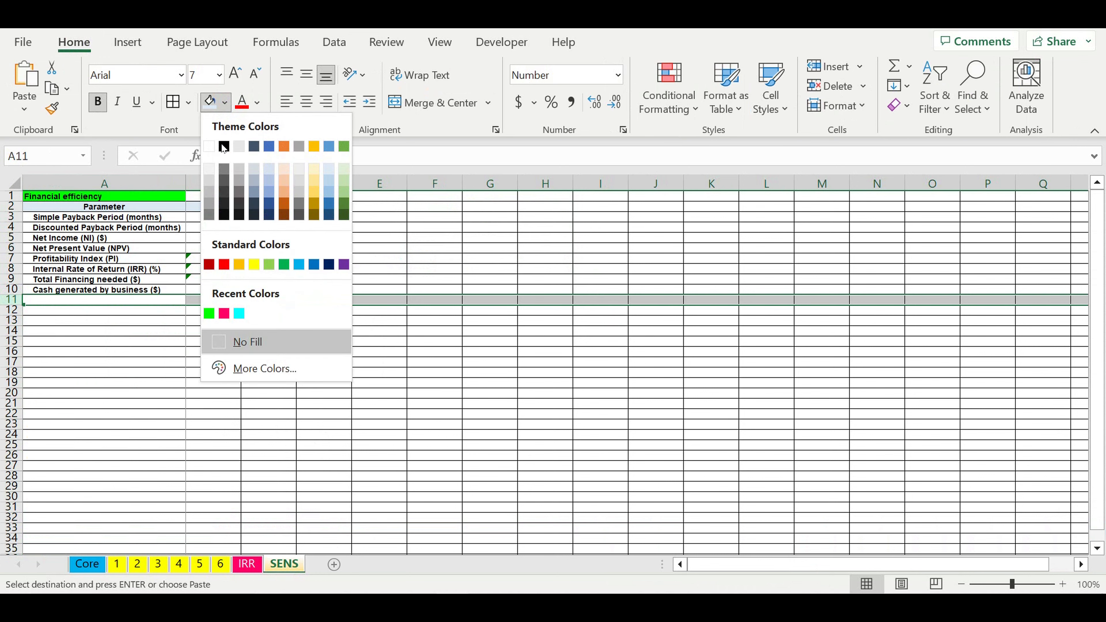
click(224, 147)
Step: Link B3 on SENS to Core!K3 and fill the formula down through B10
click(218, 215)
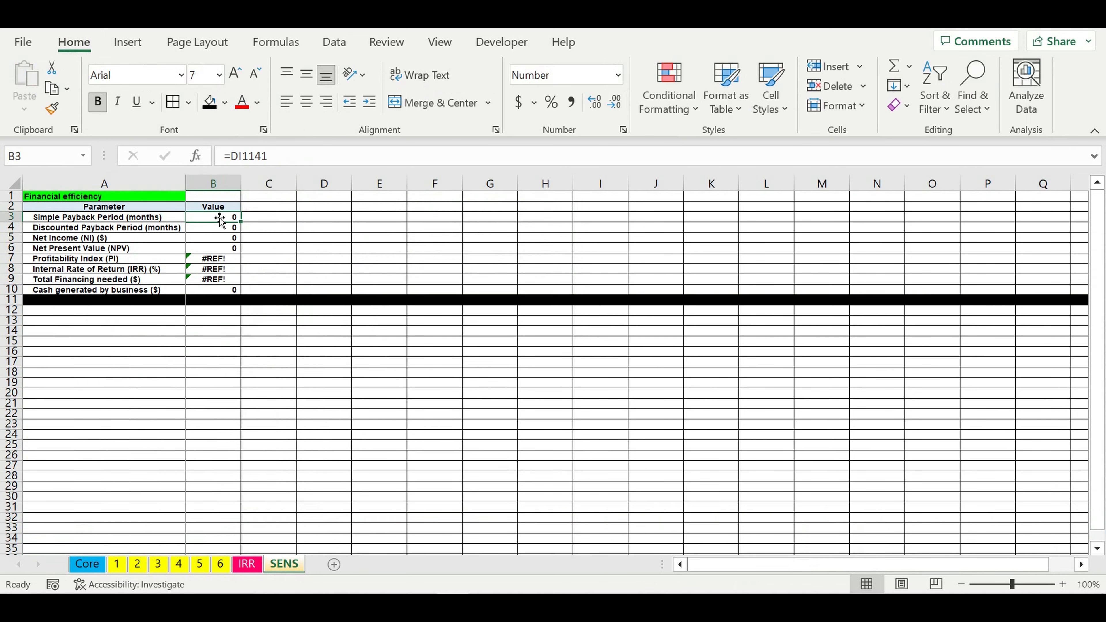
text(=)
click(99, 565)
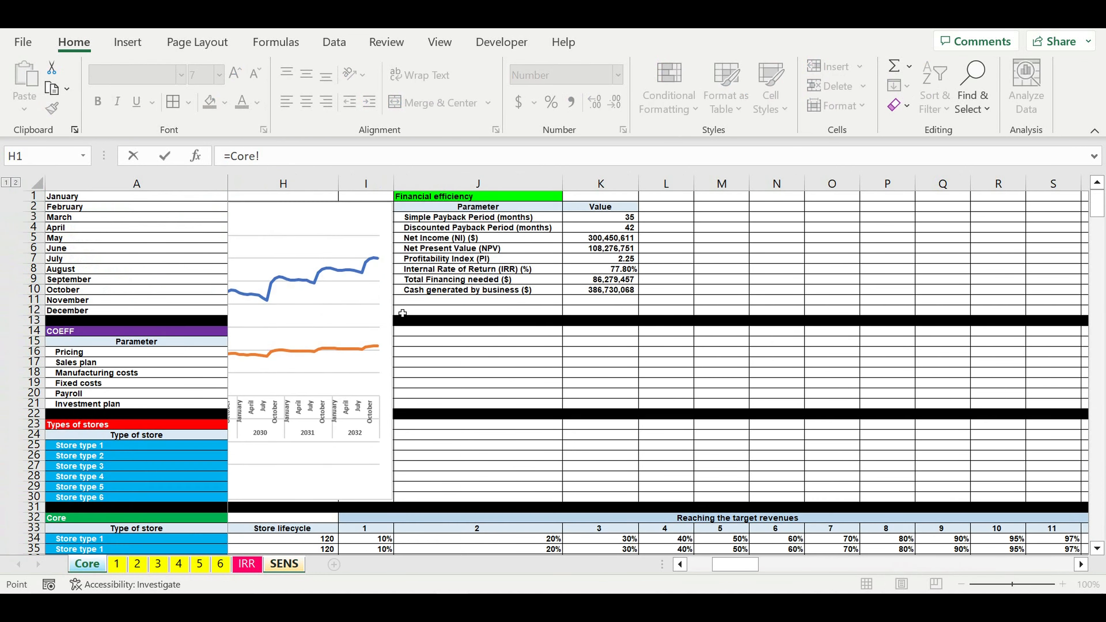
click(615, 221)
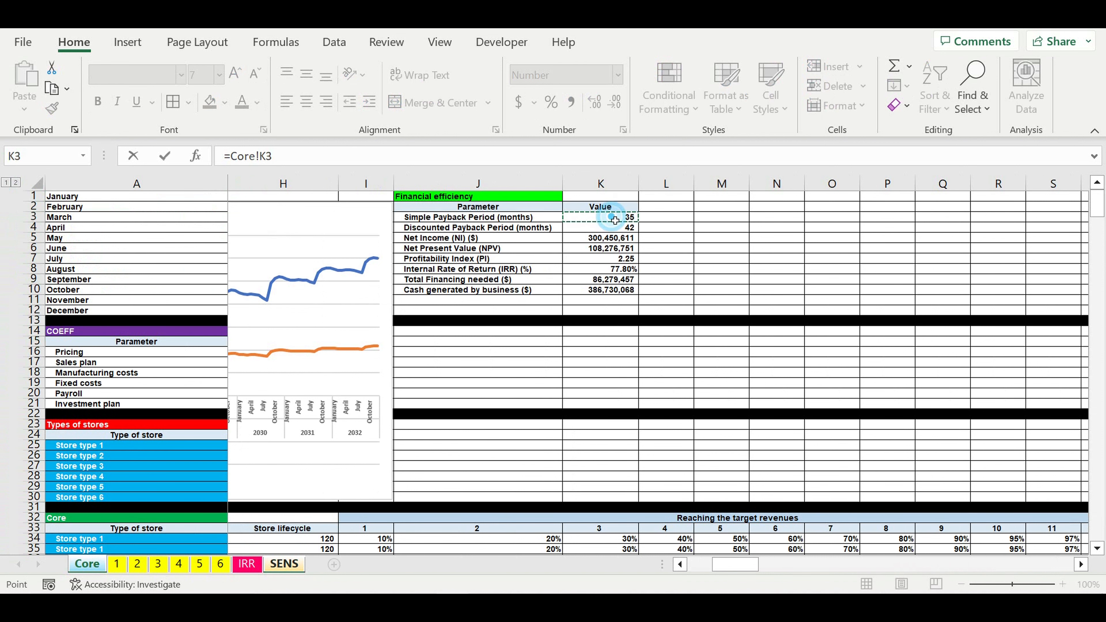
key(Return)
click(221, 221)
drag(241, 222, 246, 292)
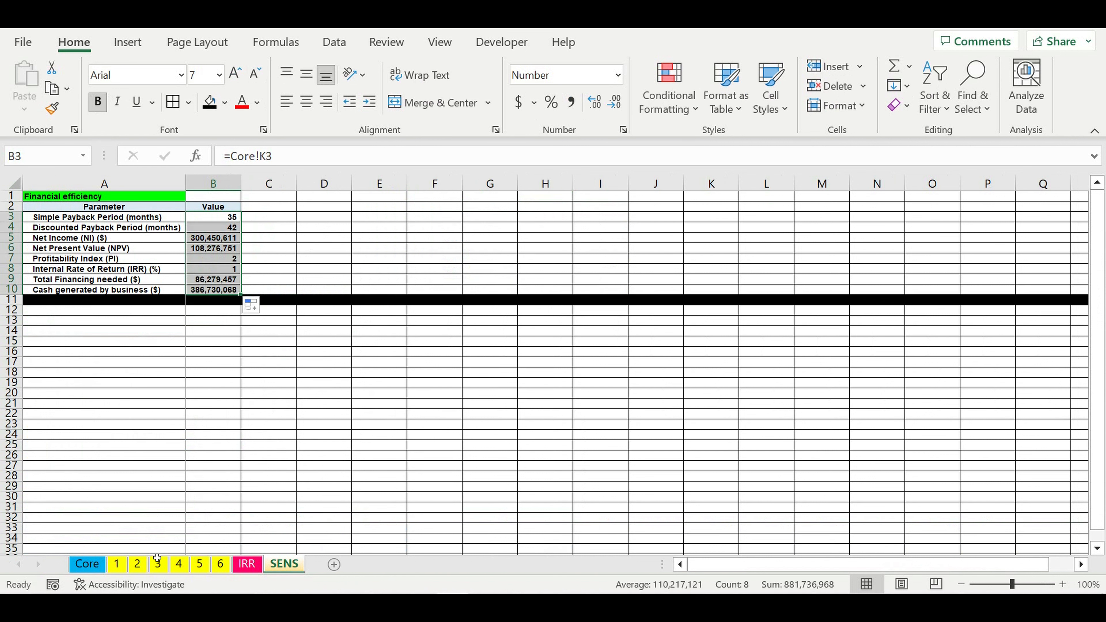
Step: Copy only the formatting of Core's K3:K10 values onto the linked values in B3:B10 of SENS
click(87, 563)
click(618, 218)
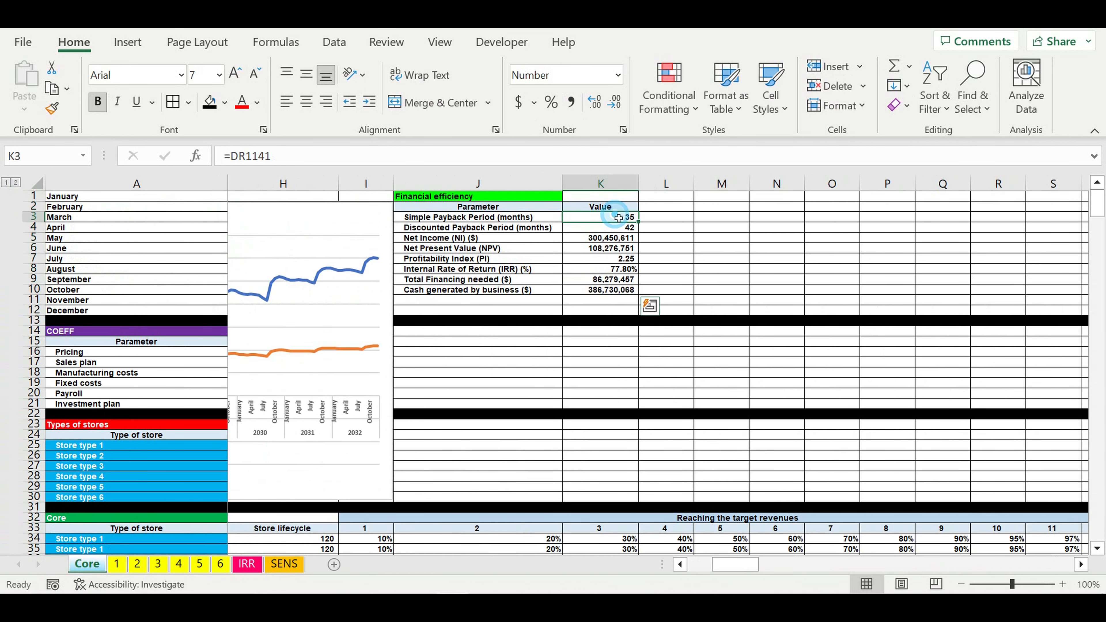
drag(618, 218, 612, 251)
right_click(610, 249)
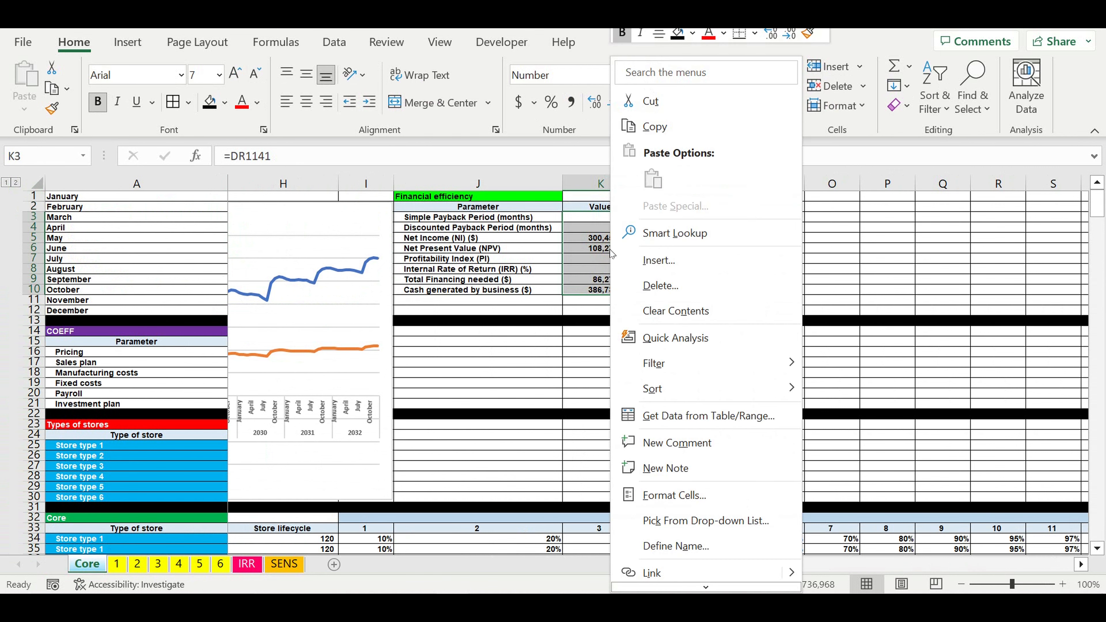
click(664, 135)
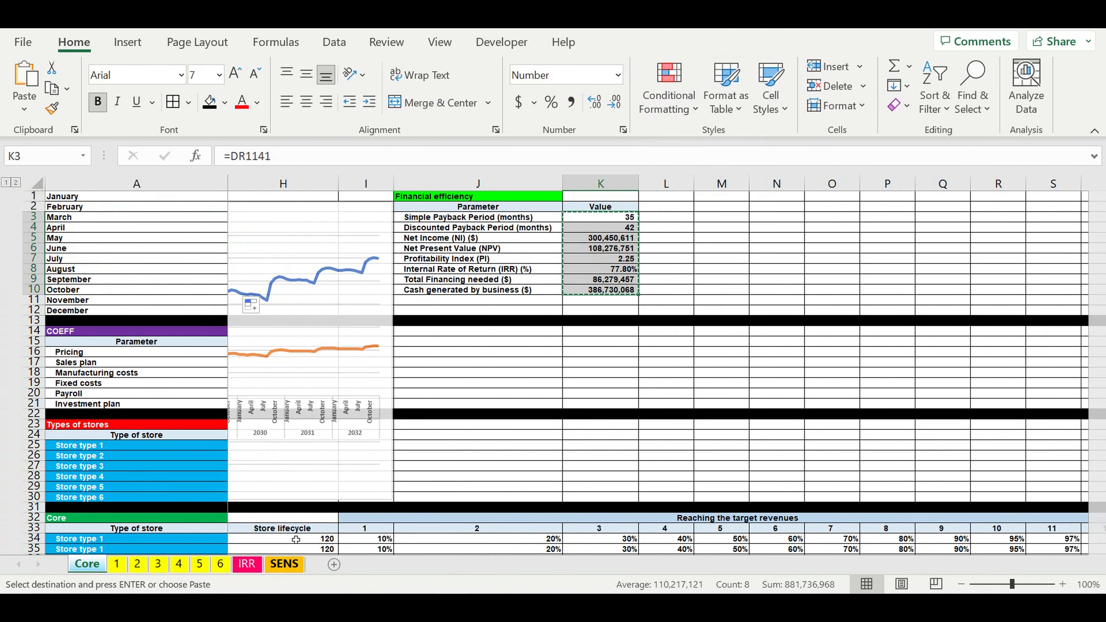
click(284, 563)
click(217, 217)
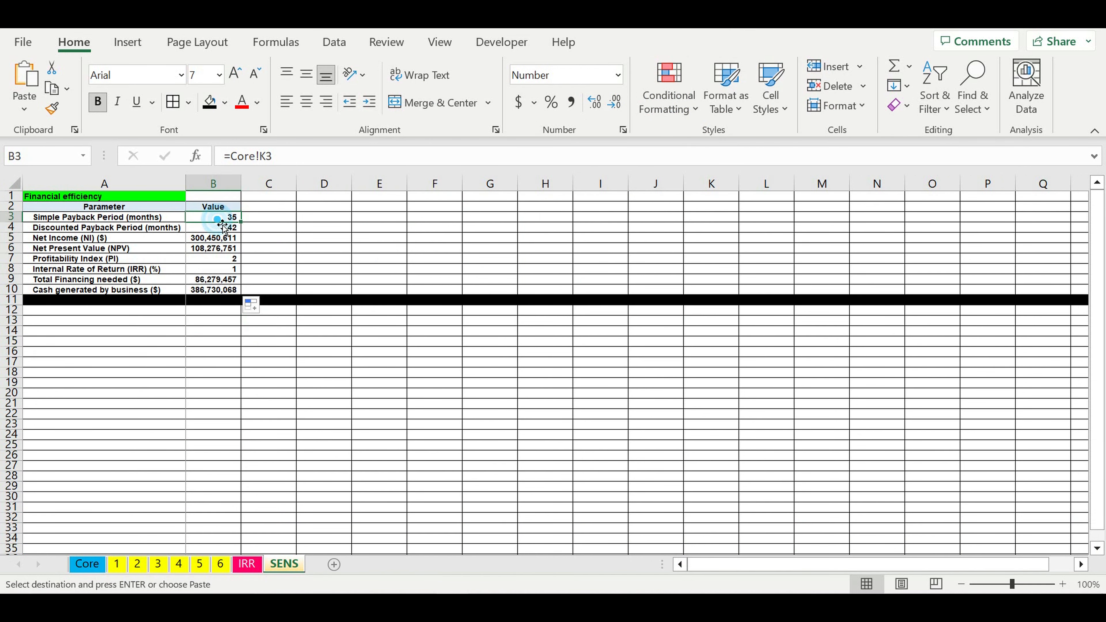
right_click(216, 217)
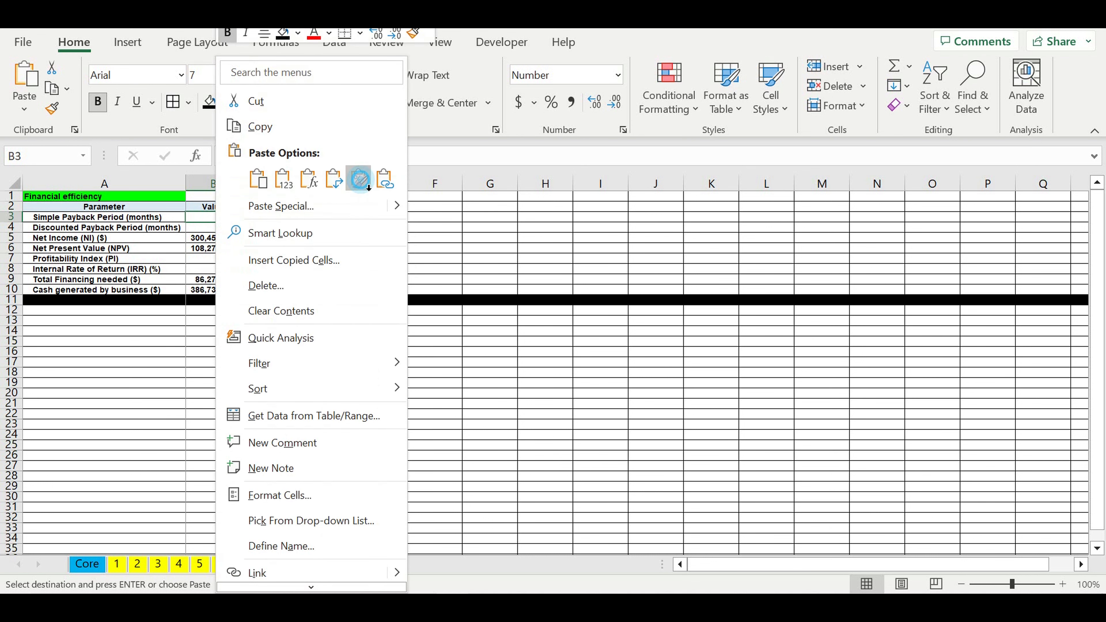
click(384, 179)
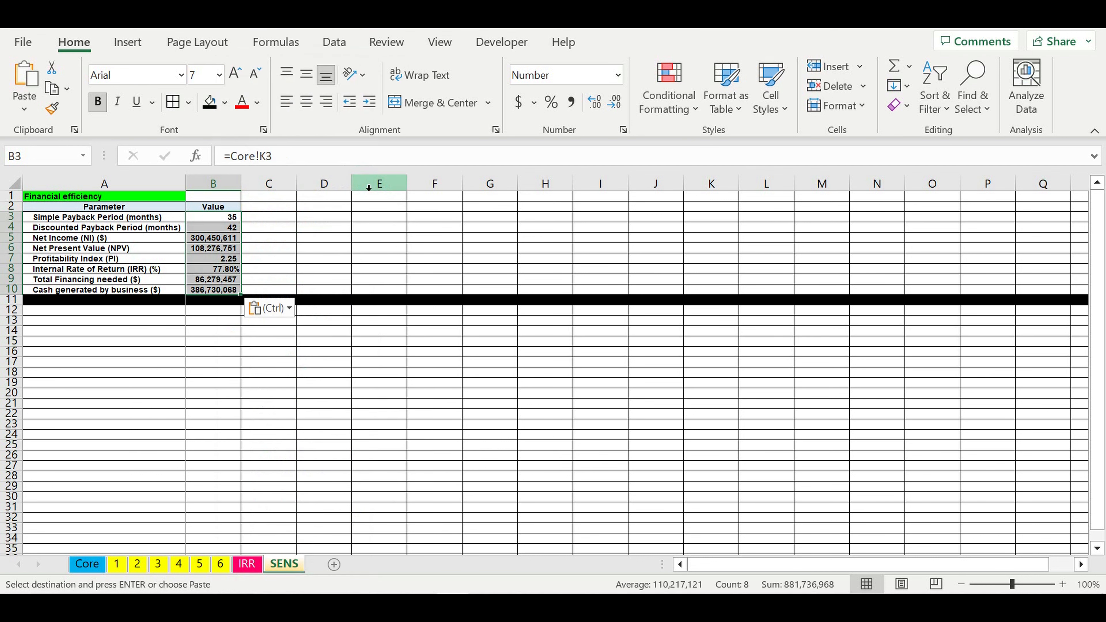
click(437, 388)
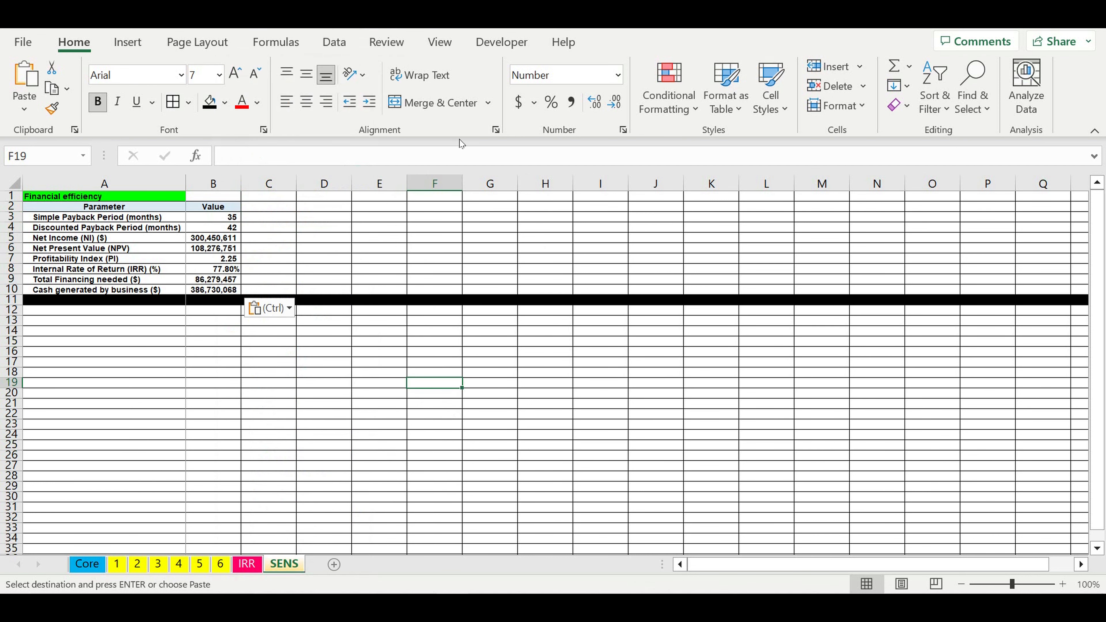
Step: Enter the label "Parameter" in A12 and the value 1 in B12
click(153, 312)
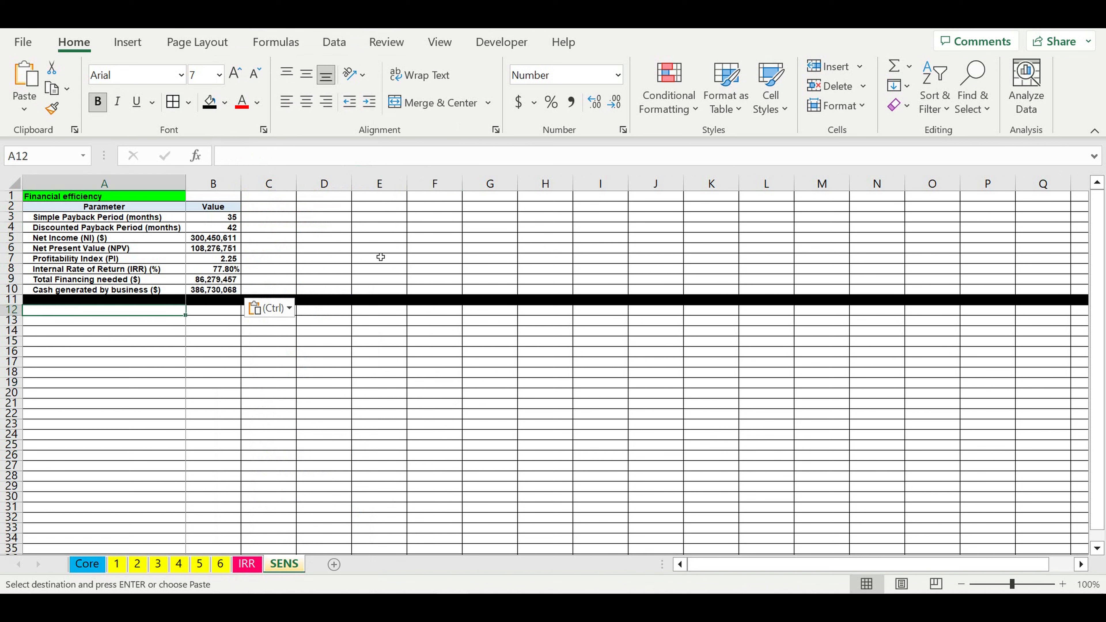
text(Parameter)
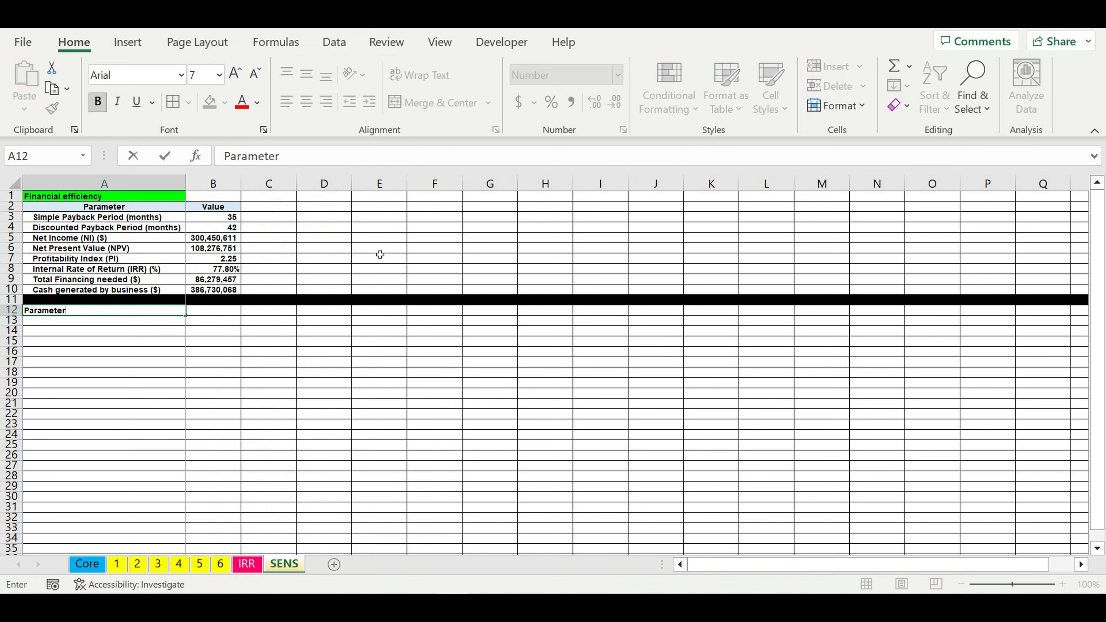
key(Return)
key(Up)
key(Right)
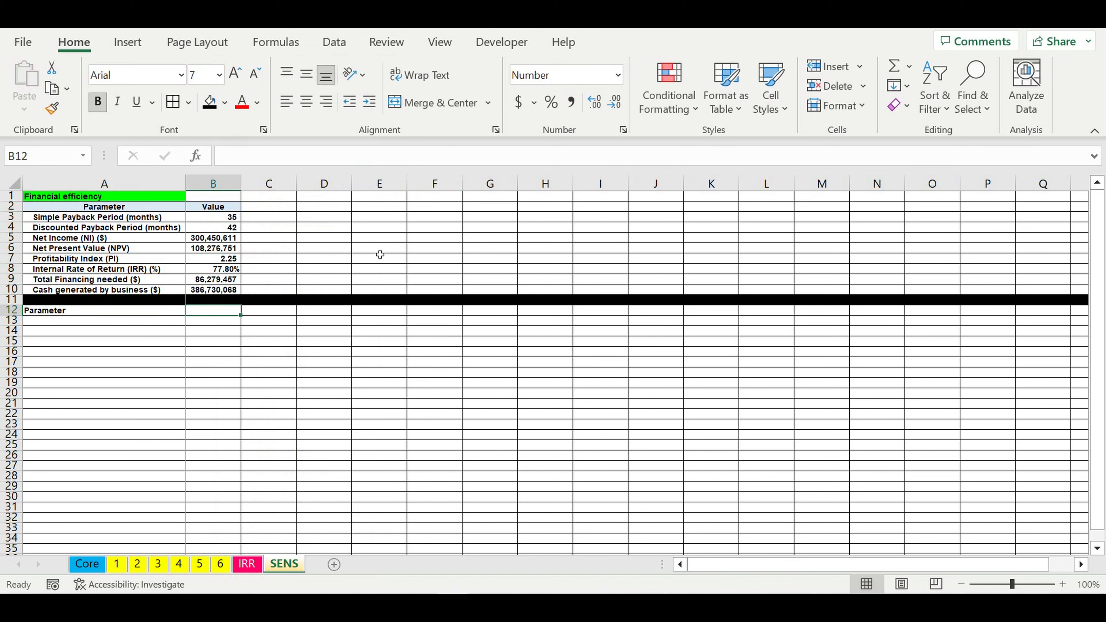
text(1)
key(ctrl+Return)
Step: Format B12 as a percentage with a red fill and white font
click(551, 102)
click(228, 105)
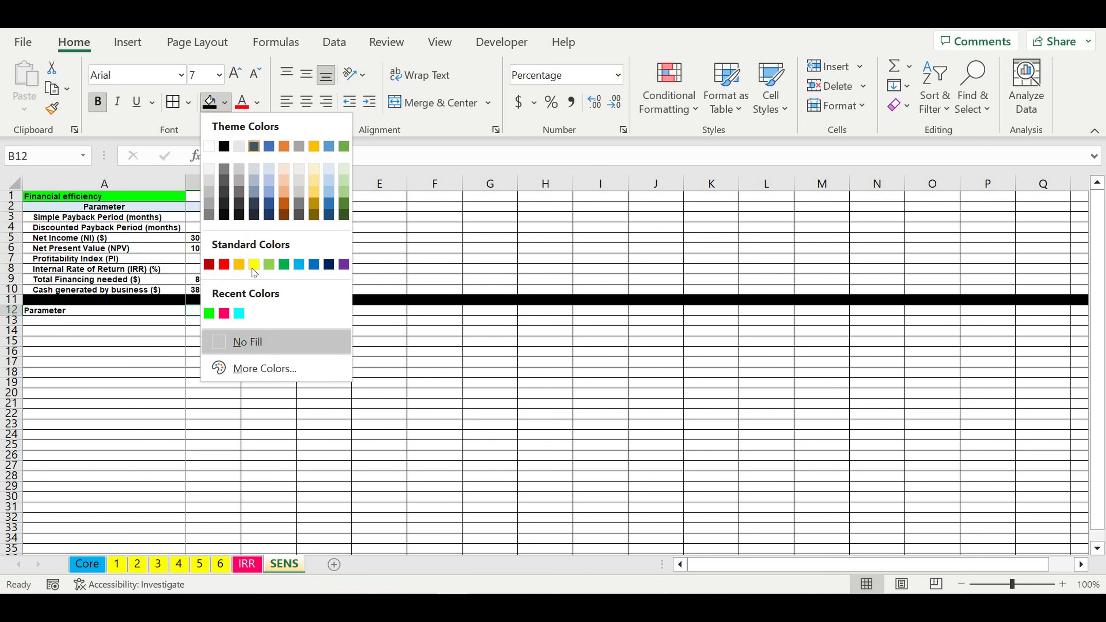
click(224, 268)
click(257, 103)
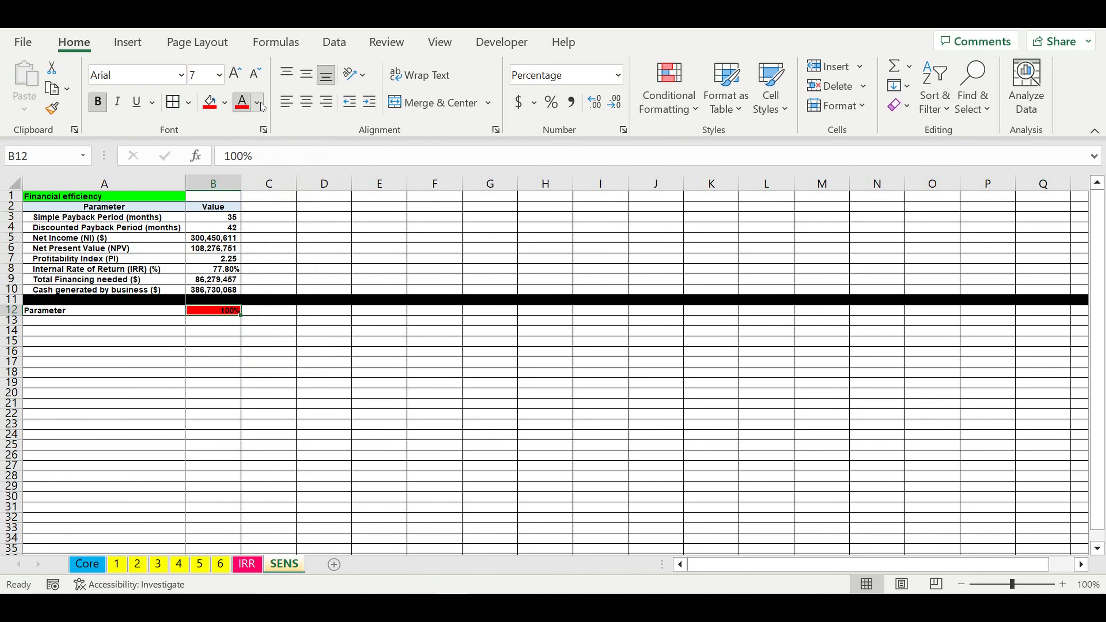
click(252, 171)
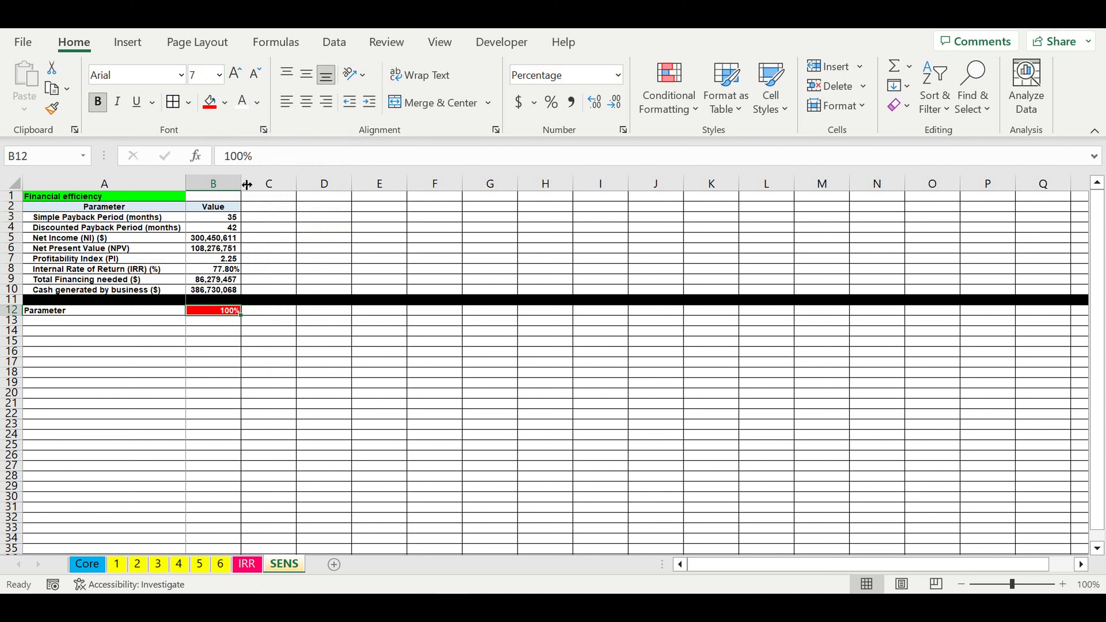
click(323, 351)
Step: Fill row 13 with black and indent the Parameter label in A12 by one level
click(11, 321)
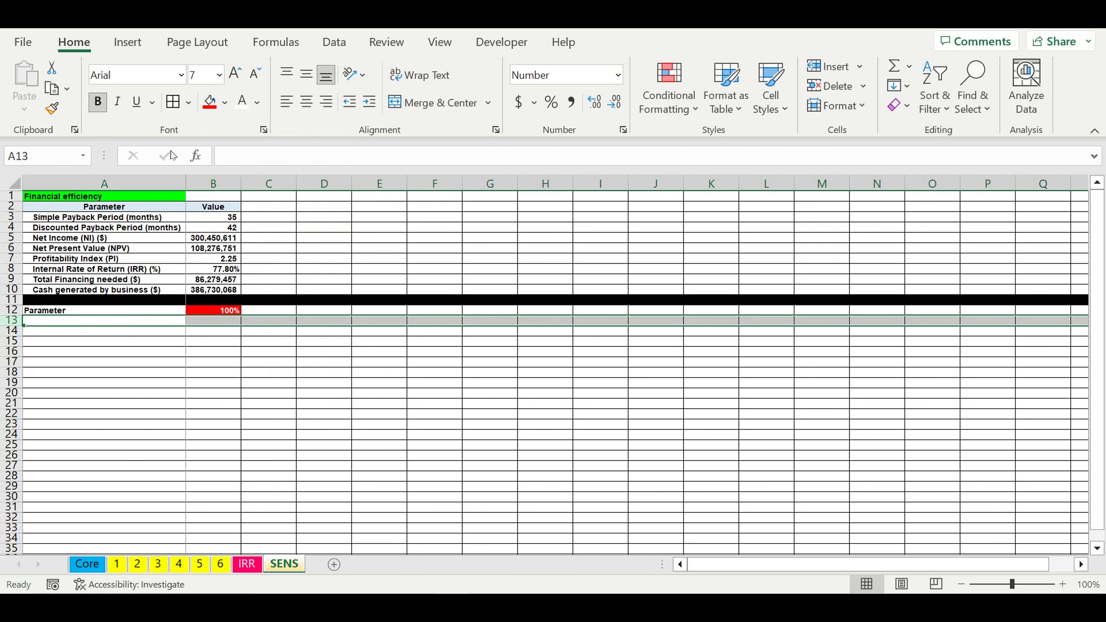
click(224, 102)
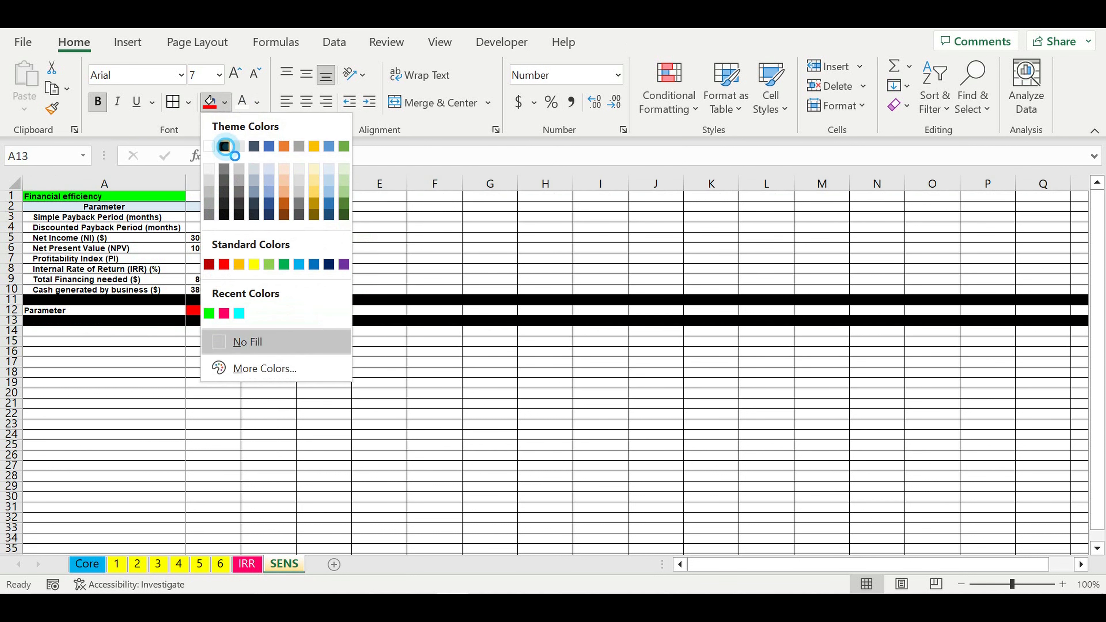
click(223, 147)
click(145, 311)
click(369, 102)
click(307, 370)
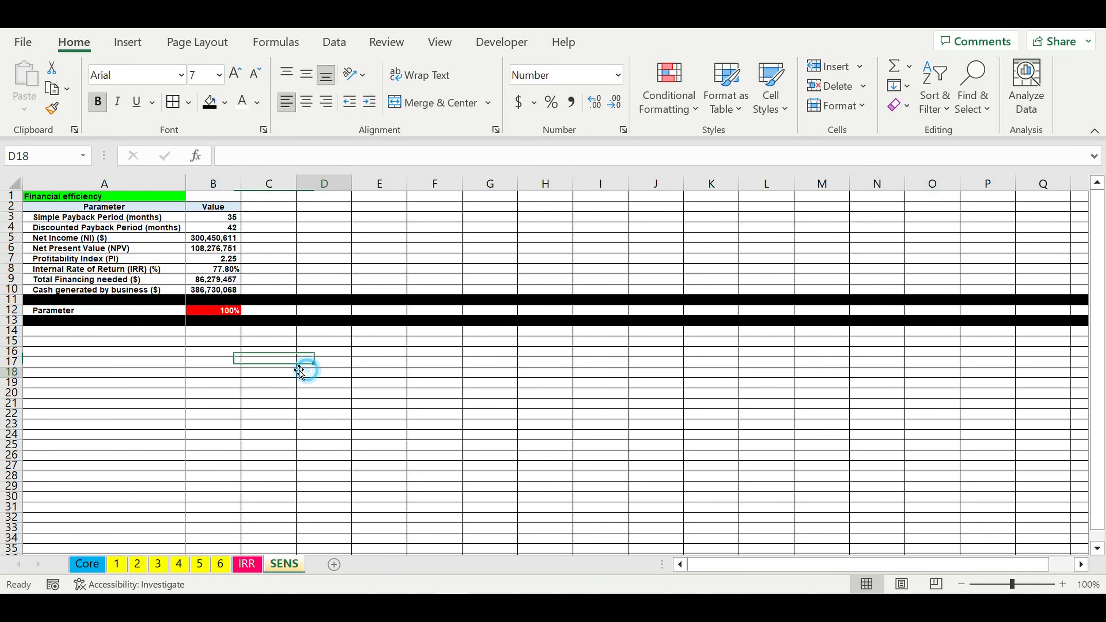
Step: Enter the label "Step of changing the parameter" in A14 and the value 1 in B14
click(174, 333)
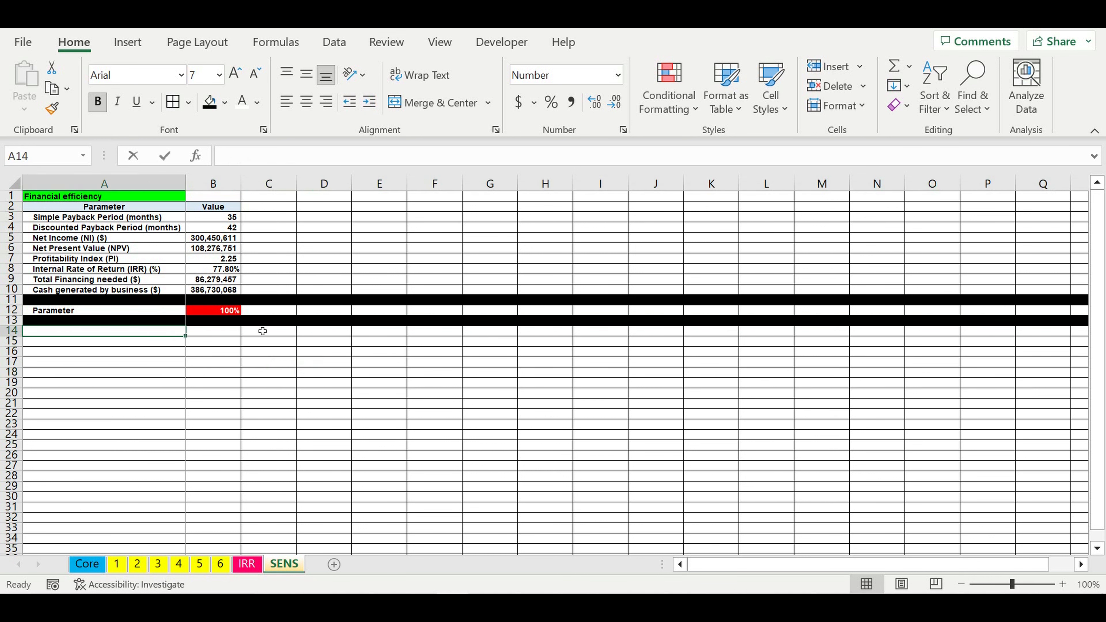
text(Step of changing the parameter)
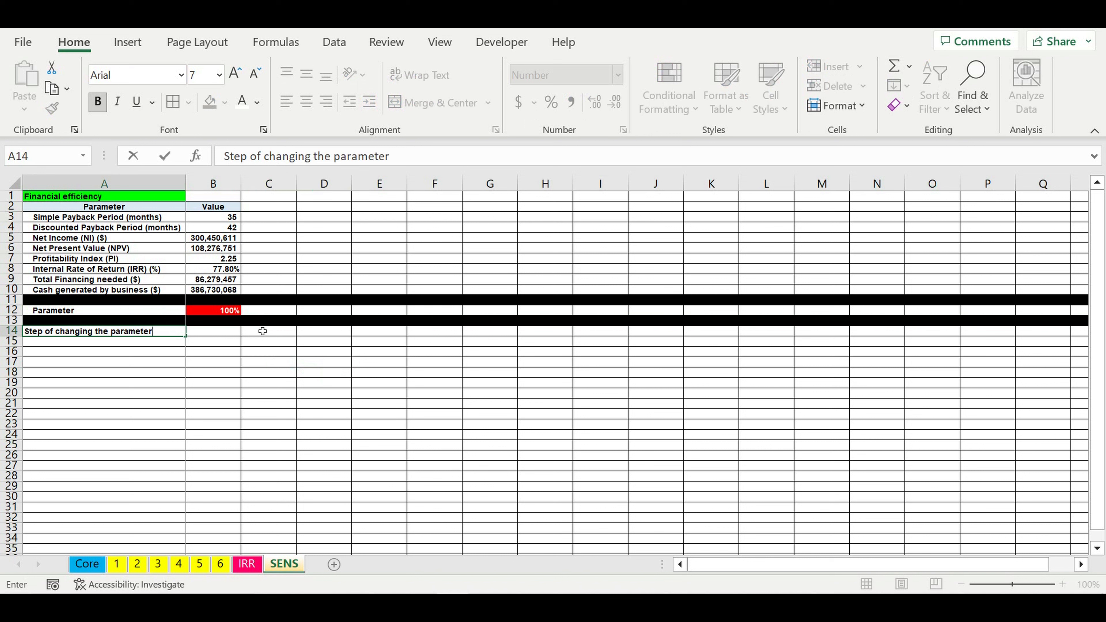
key(Return)
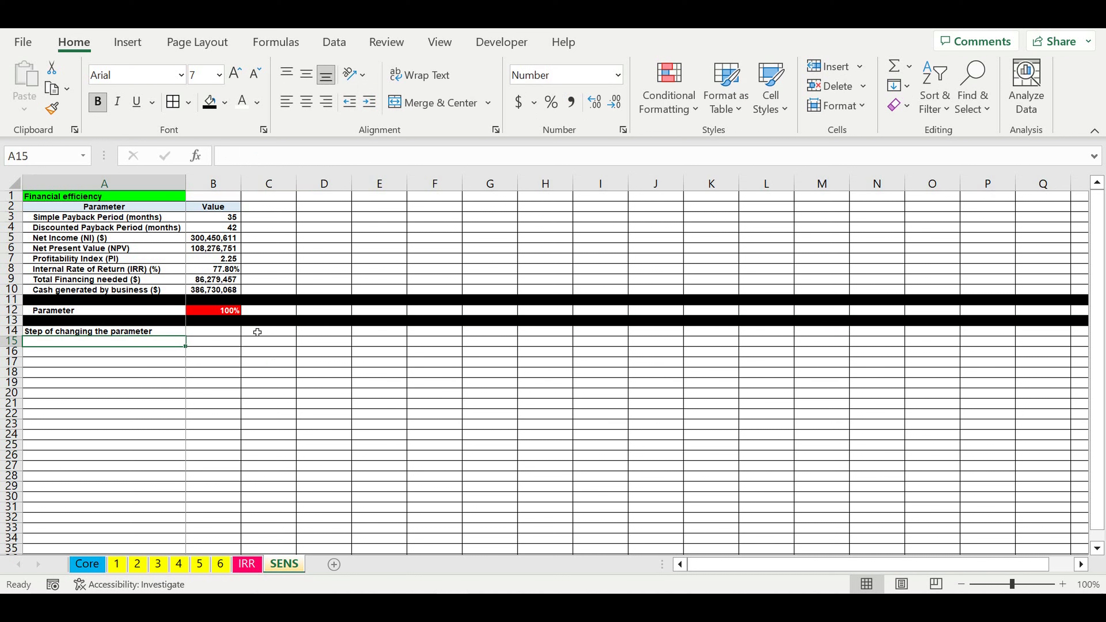
key(Up)
key(Right)
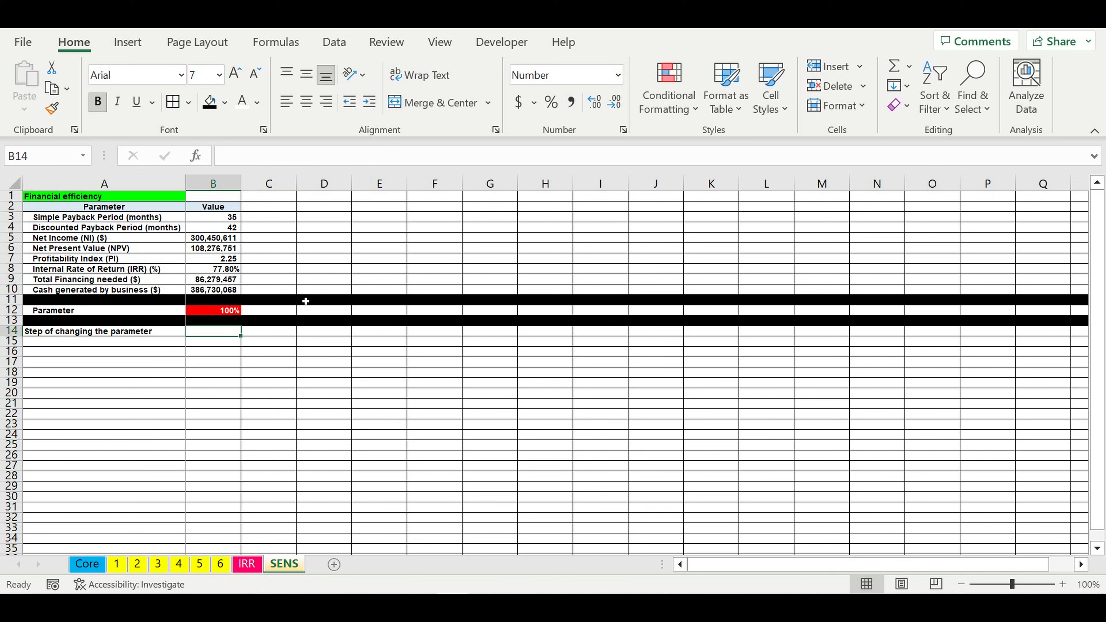
text(1)
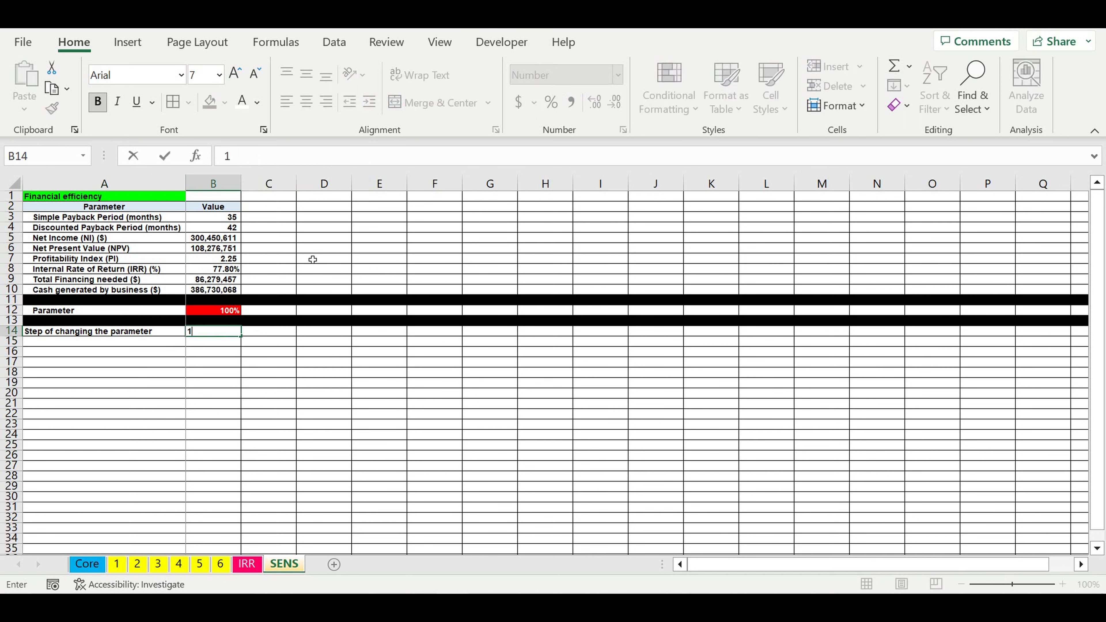
key(ctrl+Return)
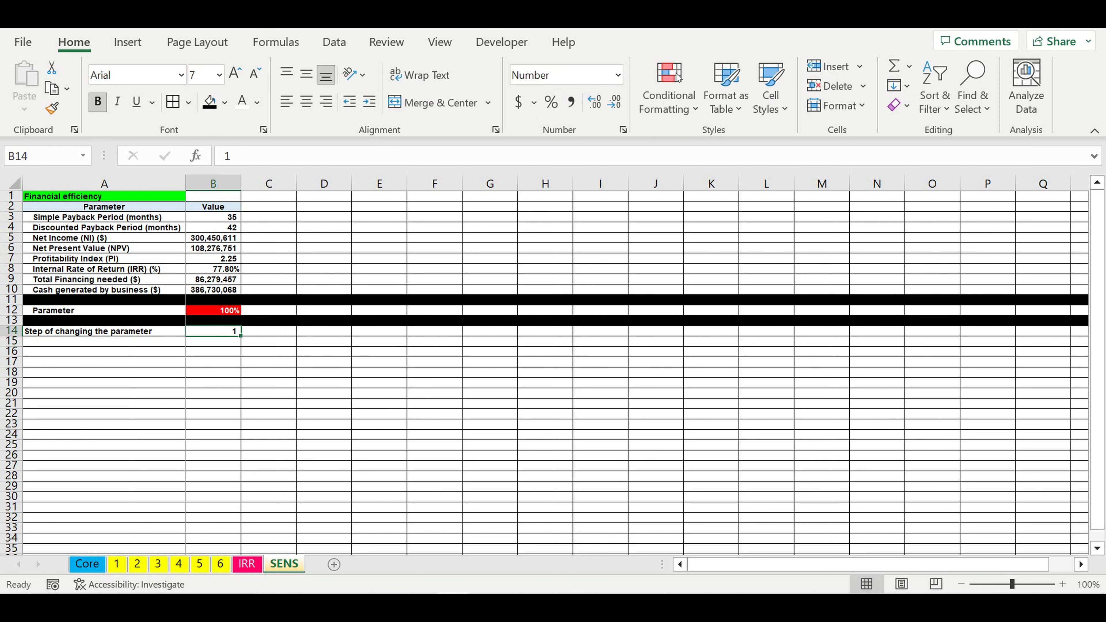
Step: Format B14 as a percentage with white font and light blue fill, and set its value to 10%
click(552, 103)
click(242, 102)
click(225, 103)
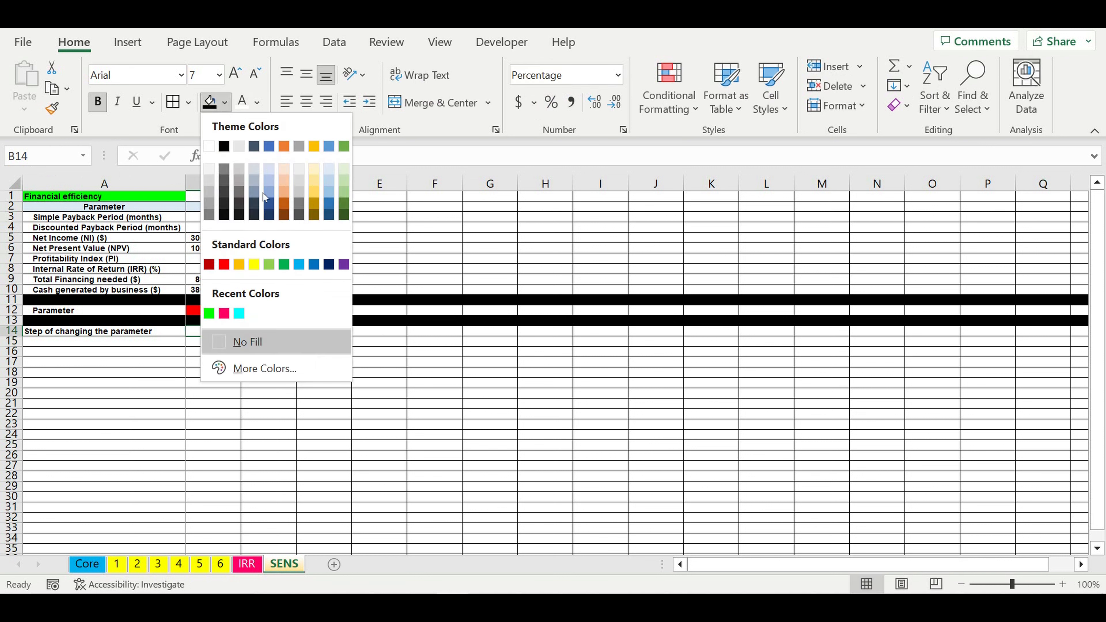
click(299, 265)
text(10)
click(270, 361)
click(231, 332)
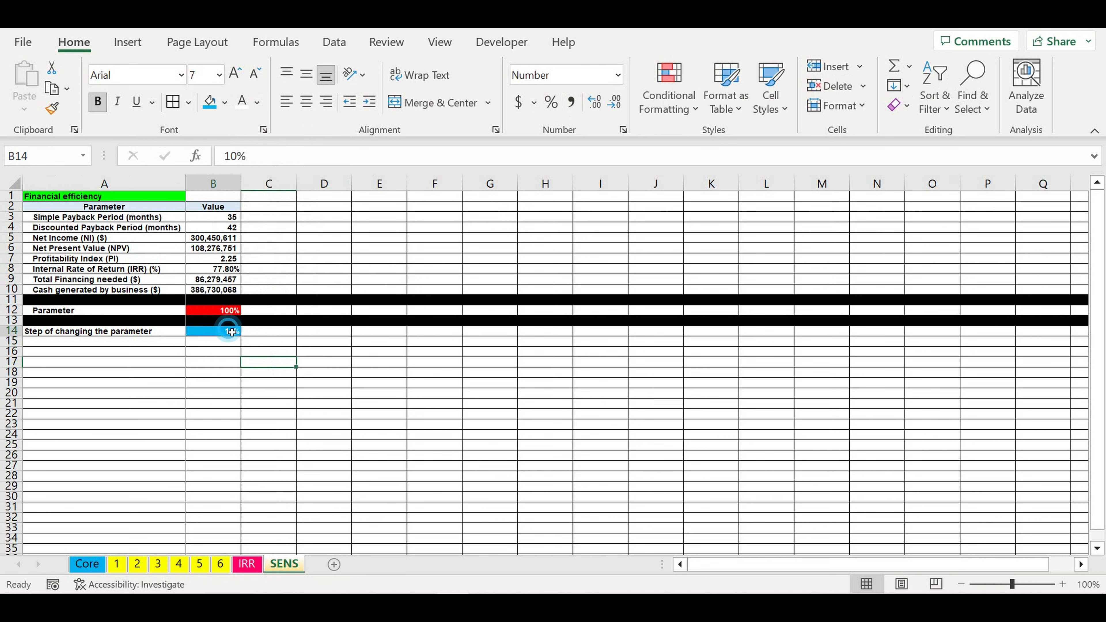
click(270, 371)
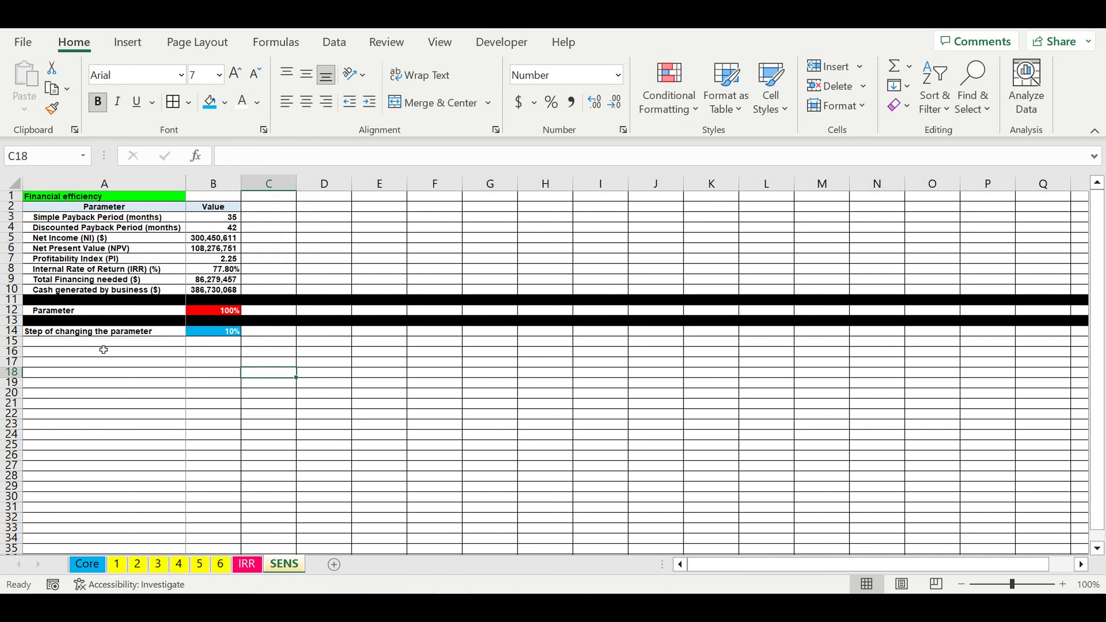
Step: Indent the label in A14 by one level and fill row 15 with black
click(103, 335)
click(369, 101)
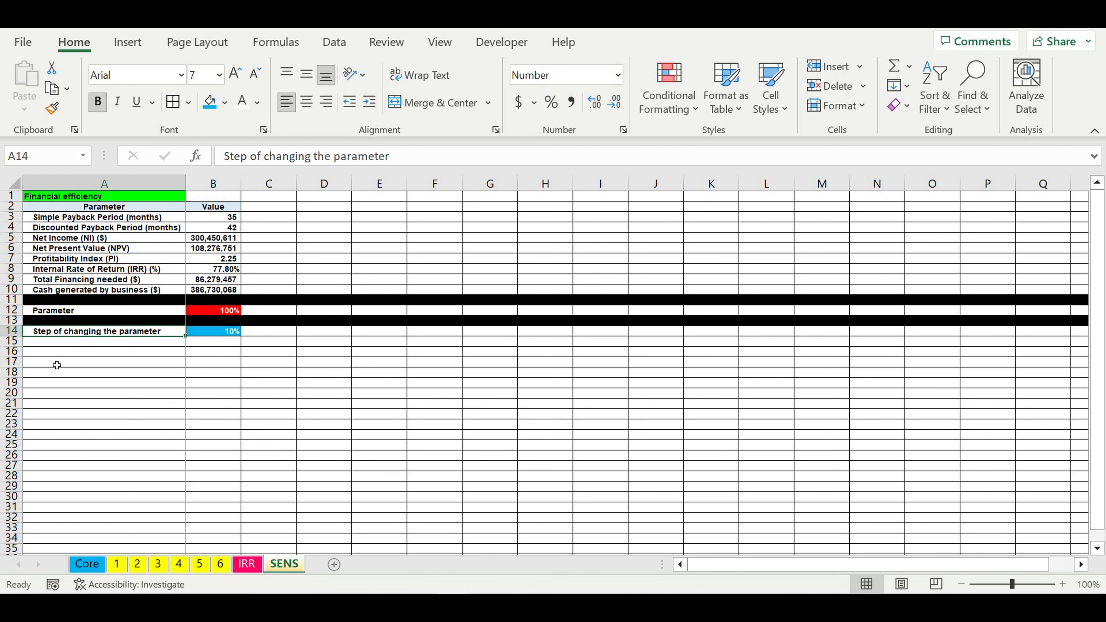
click(12, 341)
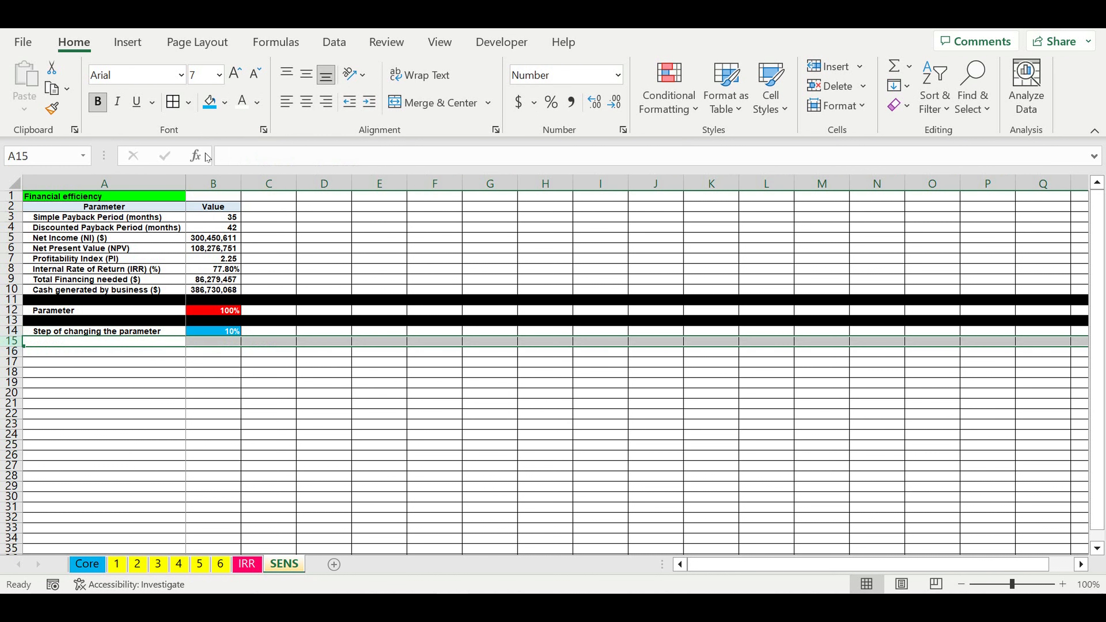
click(225, 102)
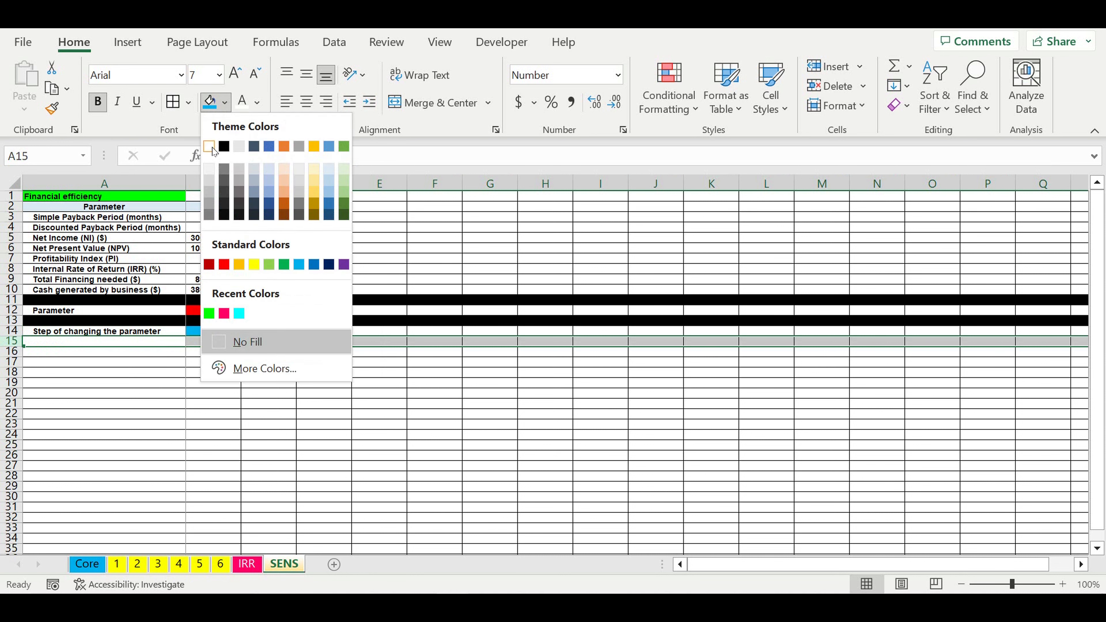
click(224, 147)
click(237, 474)
Step: Copy the Financial efficiency title and parameter labels from A1:A10 to A16
drag(155, 197, 163, 293)
key(ctrl+c)
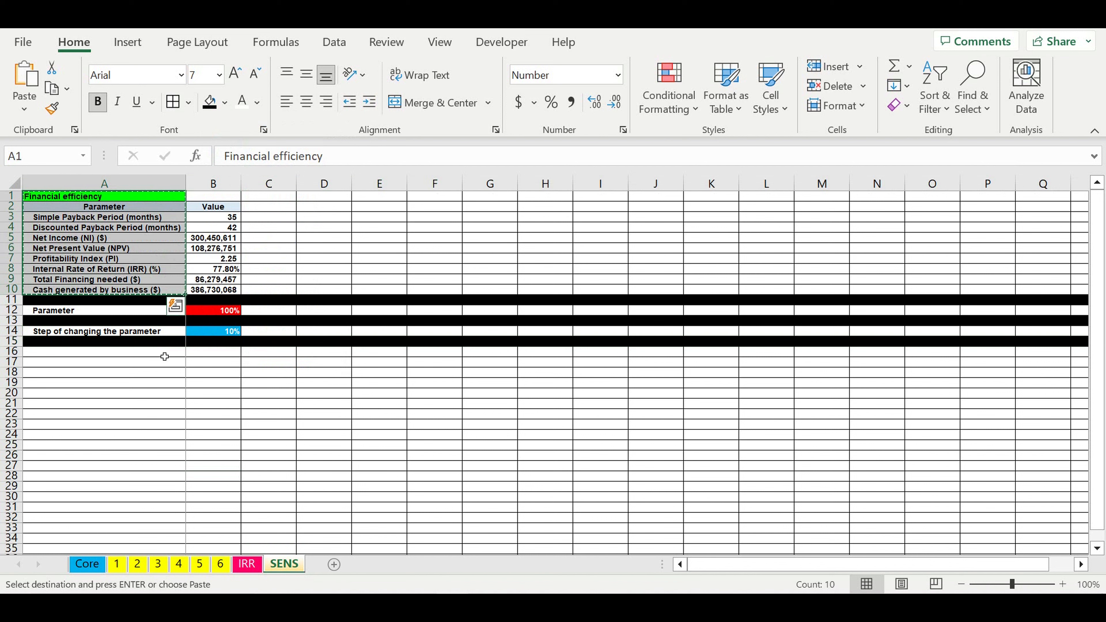
click(165, 356)
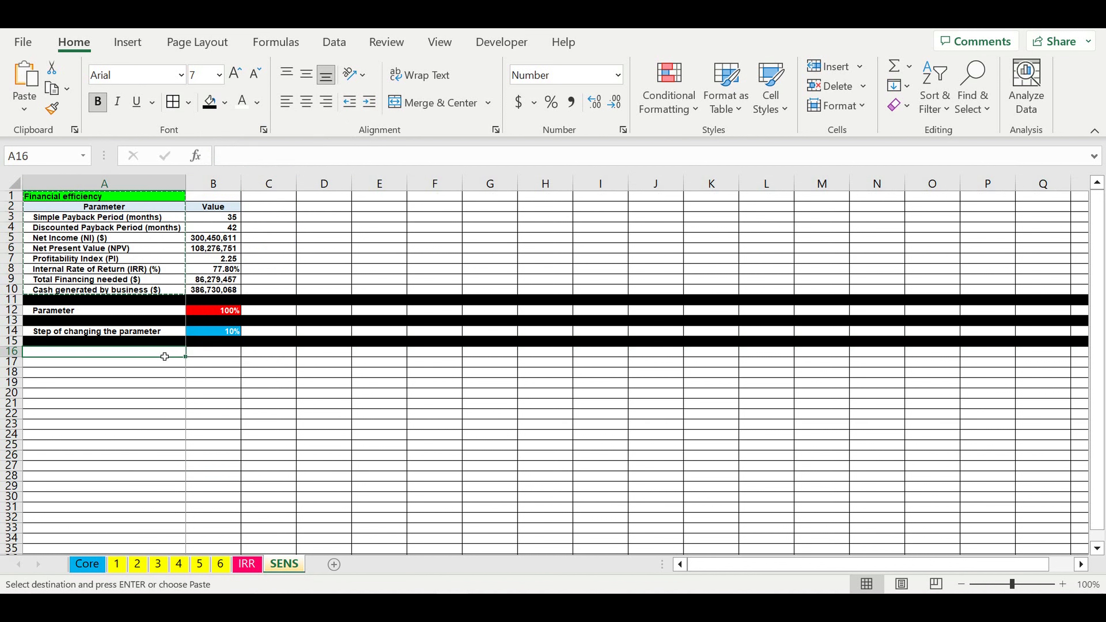
key(ctrl+v)
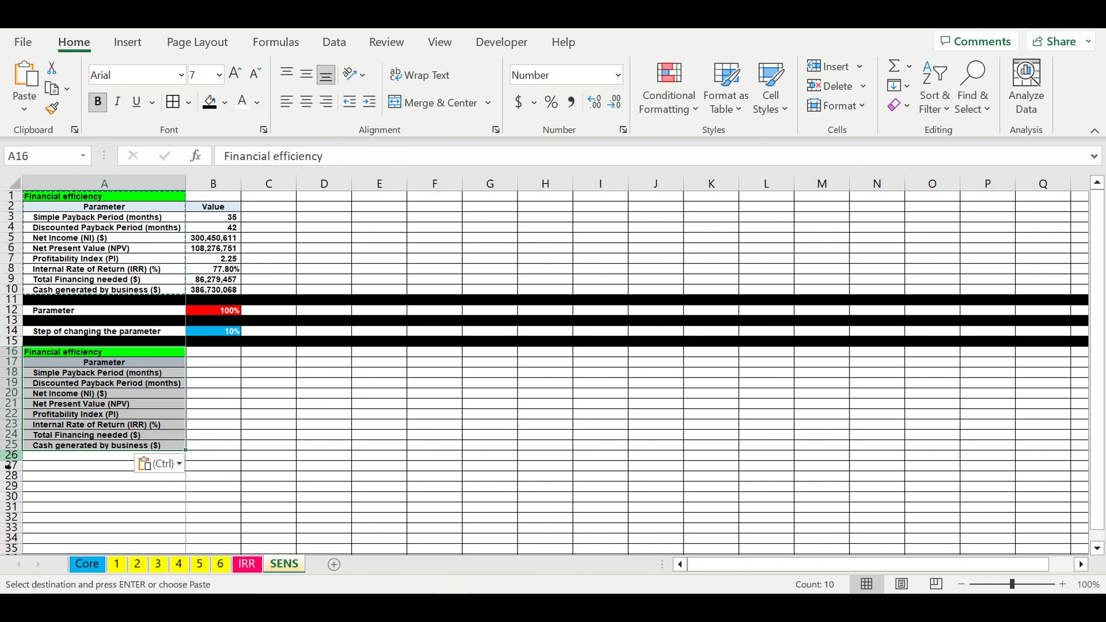
Step: Fill row 26 with black to close off the second Financial efficiency block
click(10, 455)
click(225, 102)
click(228, 146)
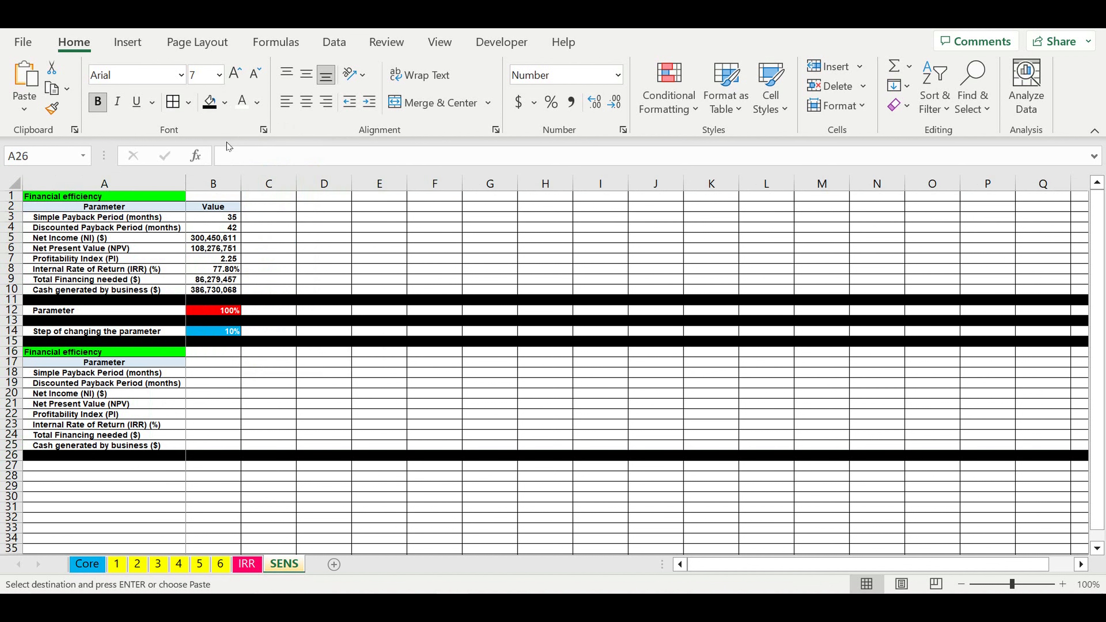
click(263, 426)
Step: Enter the base value 1 in E17 and format B17:H17 as percentages
click(205, 363)
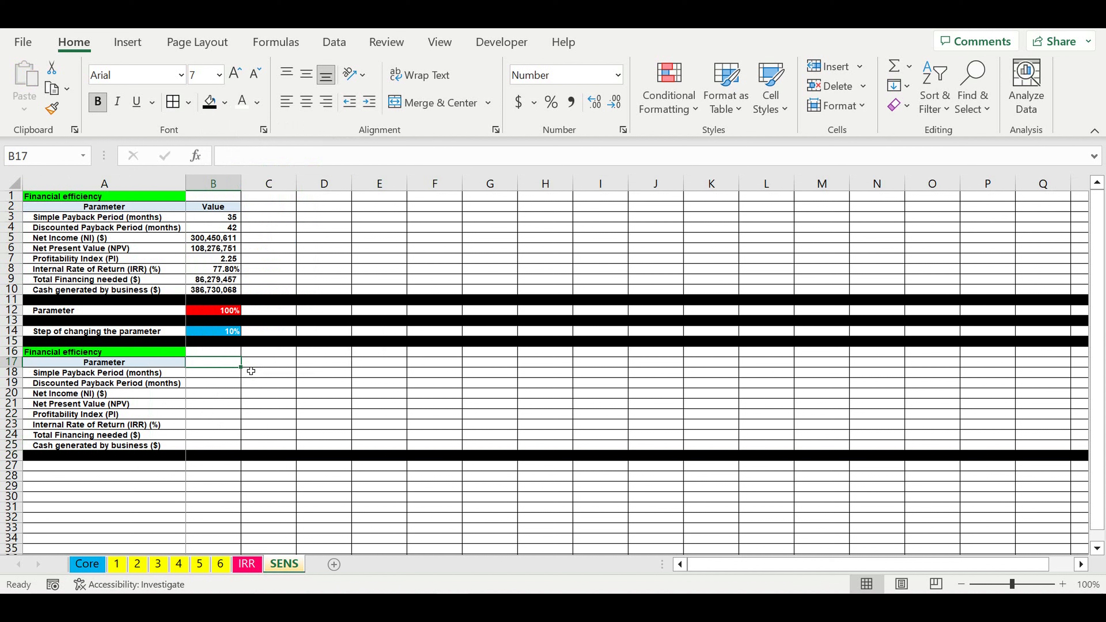
click(389, 366)
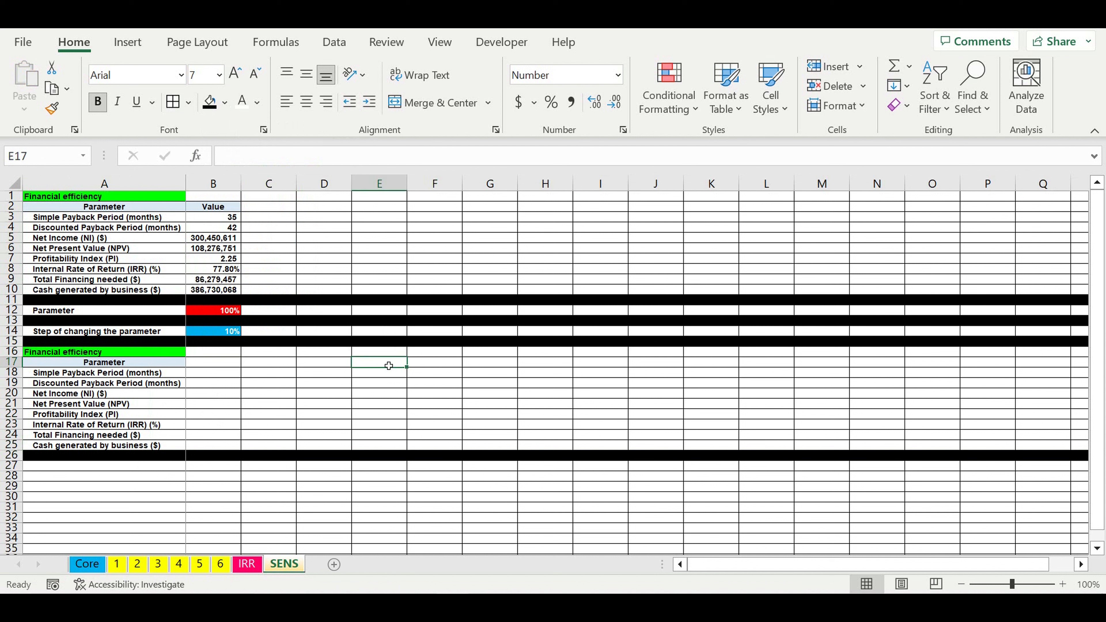
text(1)
click(383, 393)
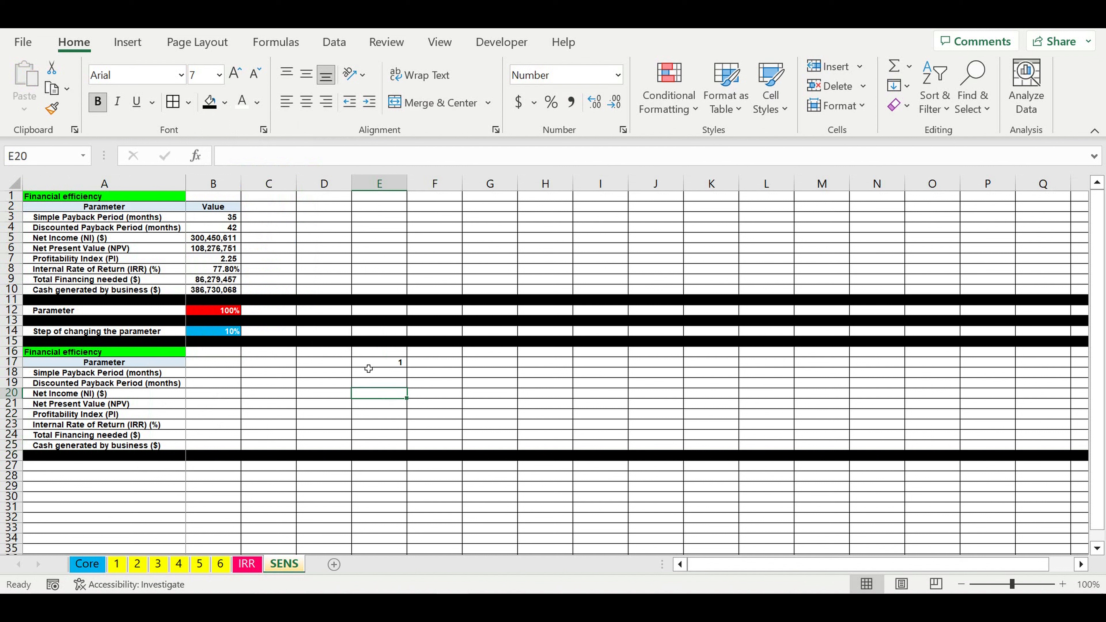
drag(222, 366, 547, 365)
click(550, 103)
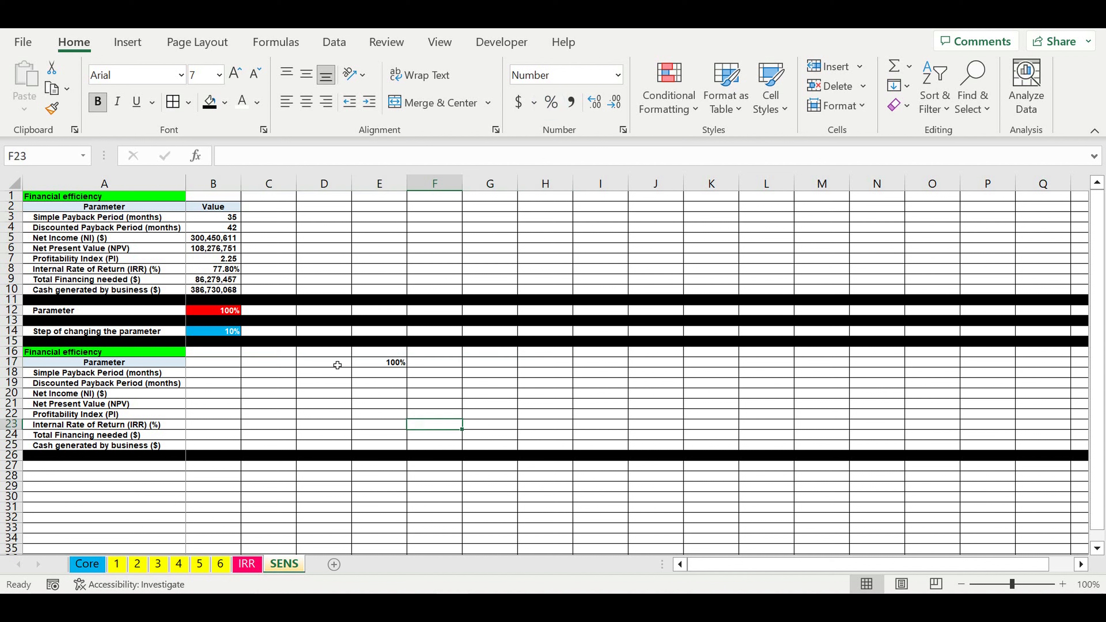
Step: Enter the formula =IF(E17-$B$14<0,0,E17-$B$14) in D17 so the decreased parameter cannot go below zero
click(338, 365)
text(=i)
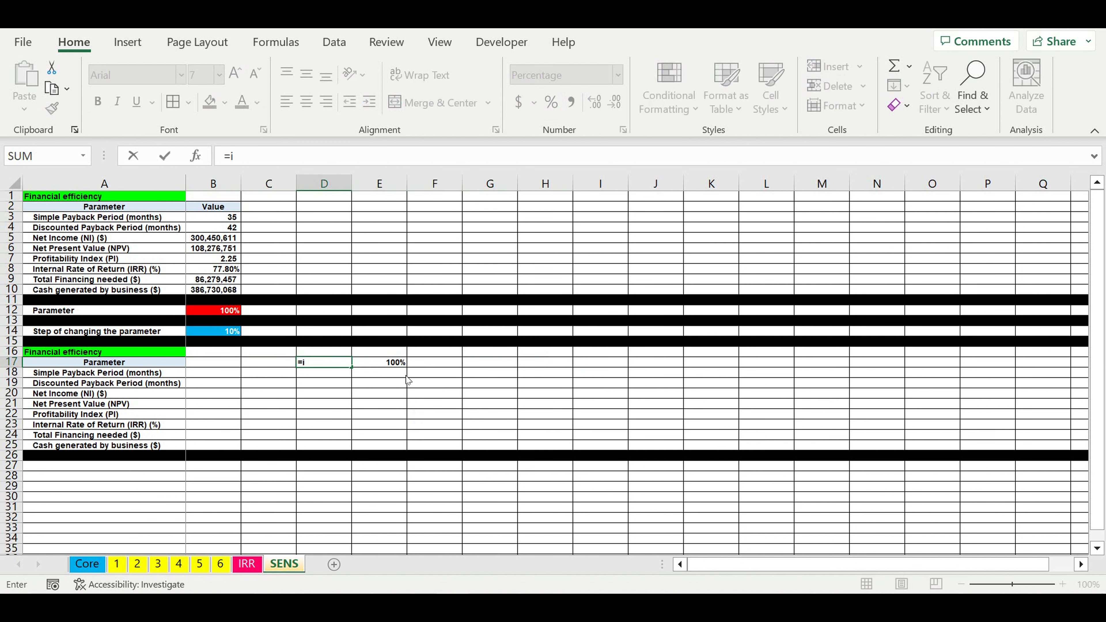
text(f()
click(401, 366)
text(-)
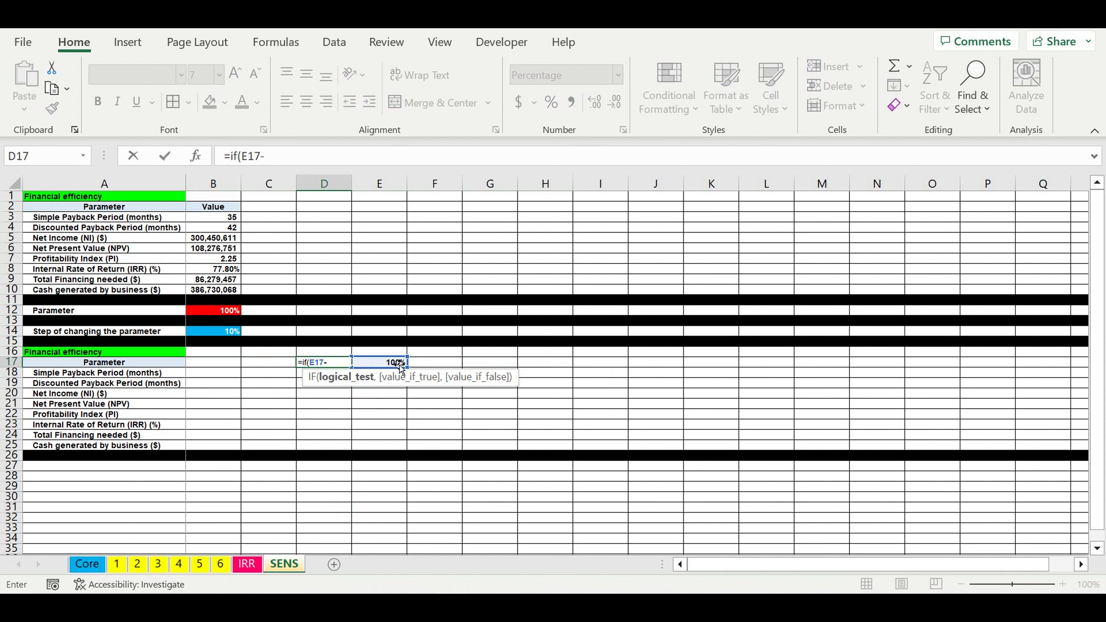
click(215, 333)
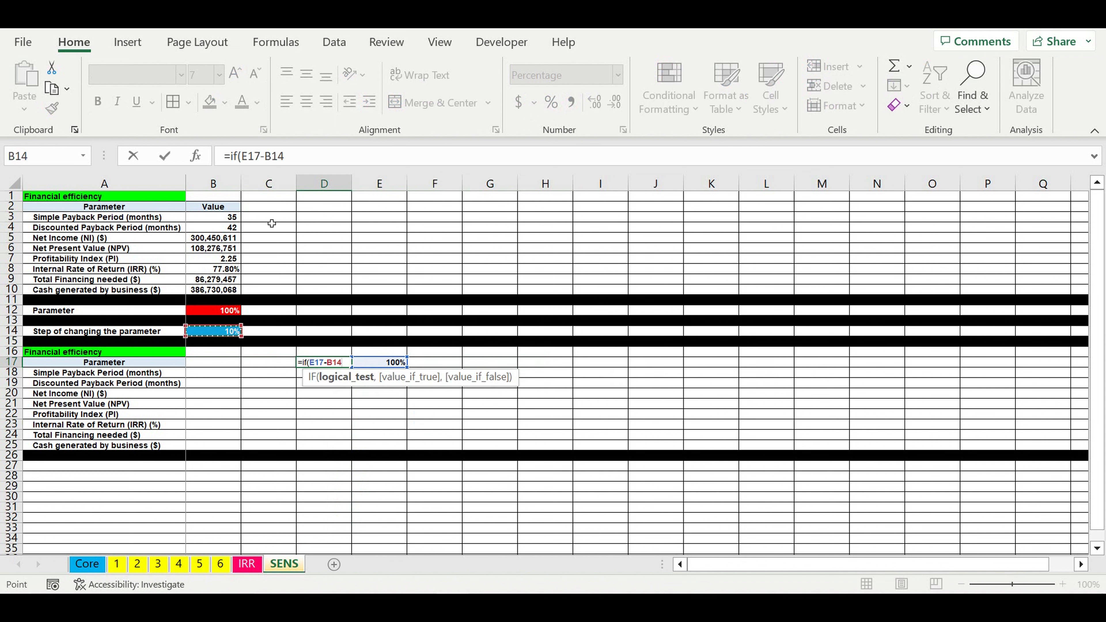
click(265, 156)
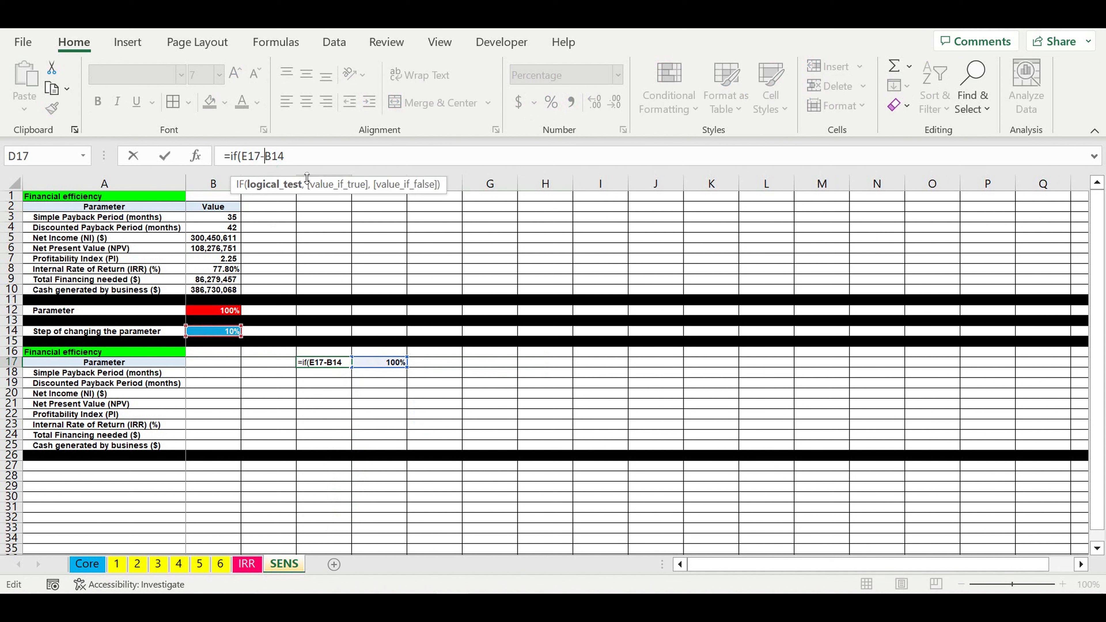
text($B$14)
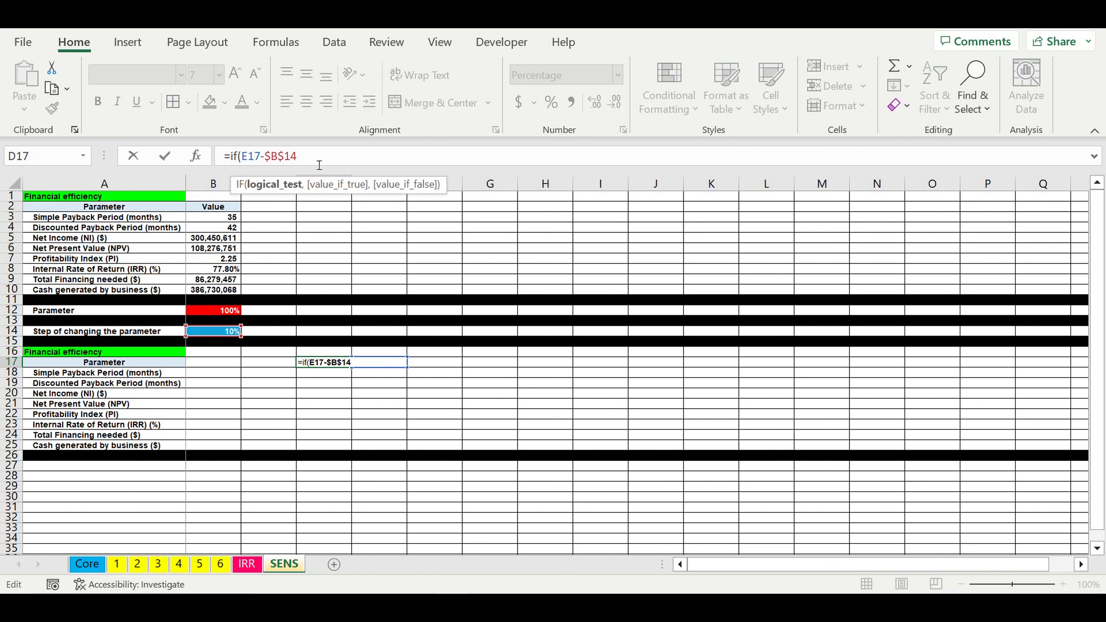
text(<0,0)
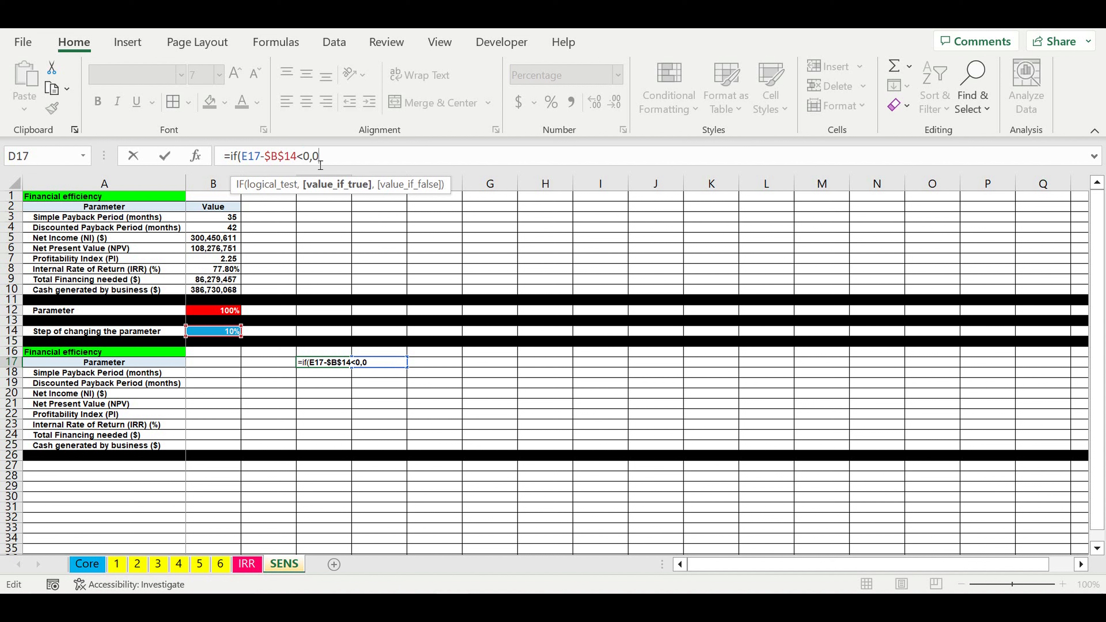
text(,)
click(243, 156)
drag(243, 157, 297, 160)
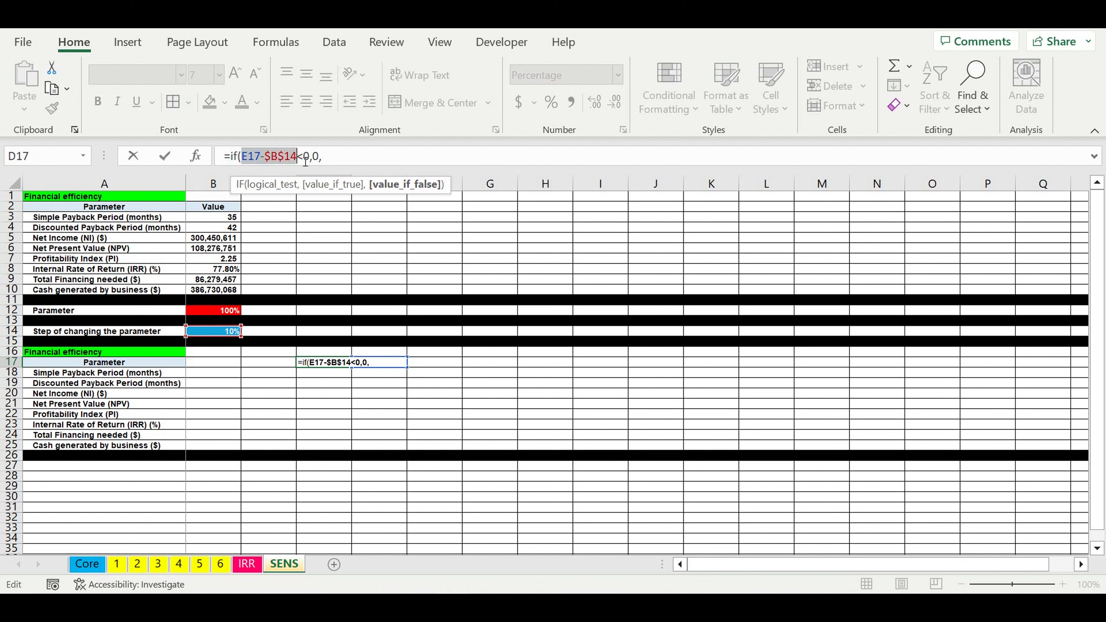
click(347, 158)
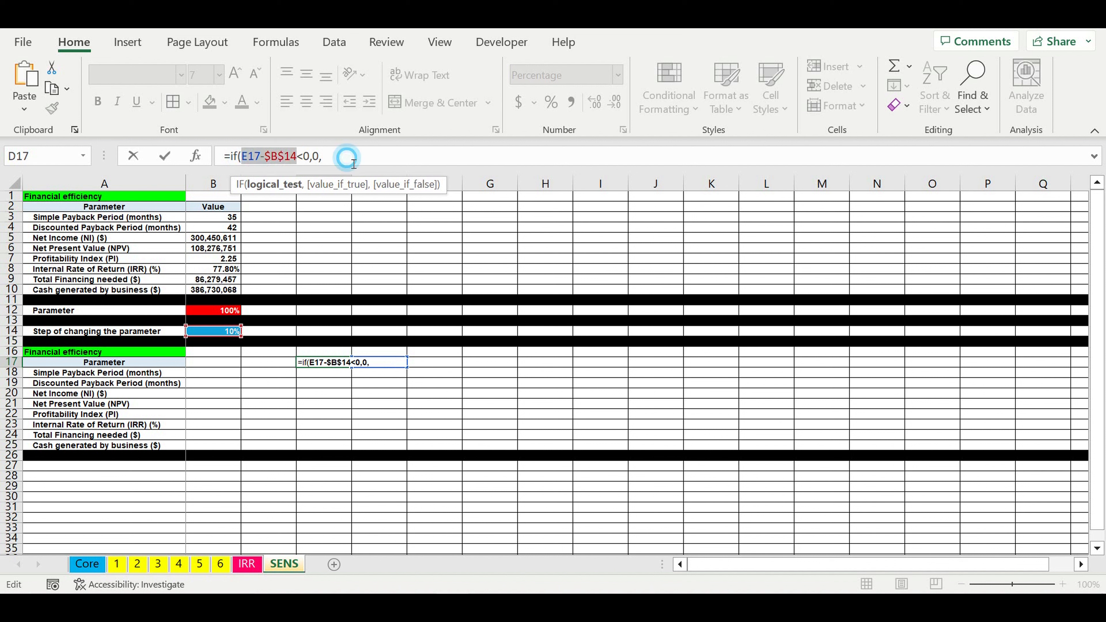
key(ctrl+v)
text())
key(Return)
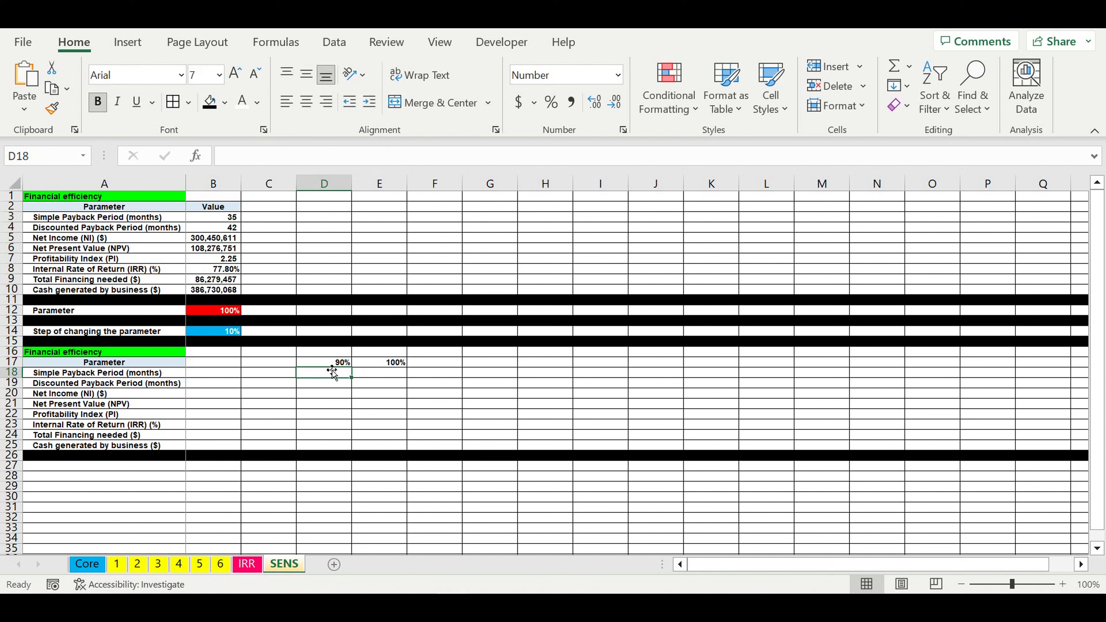
Step: Copy the D17 formula leftward into C17 and B17
click(328, 365)
drag(352, 367, 208, 372)
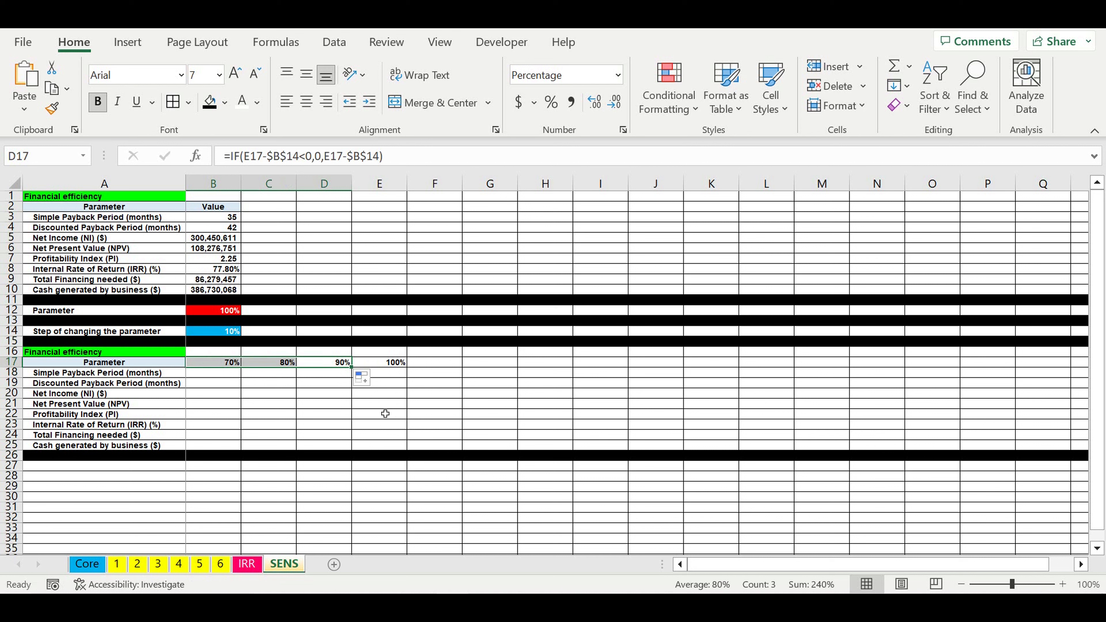
click(386, 415)
Step: Enter the formula =E17+$B$14 in F17 and copy it across to H17
click(444, 365)
text(=)
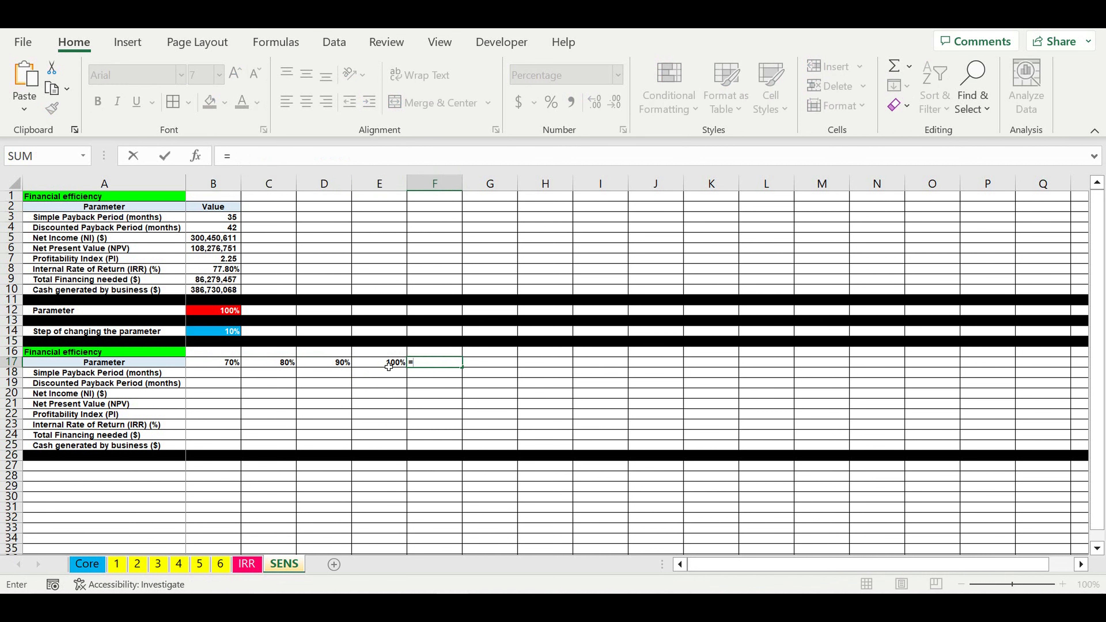
click(388, 367)
text(+)
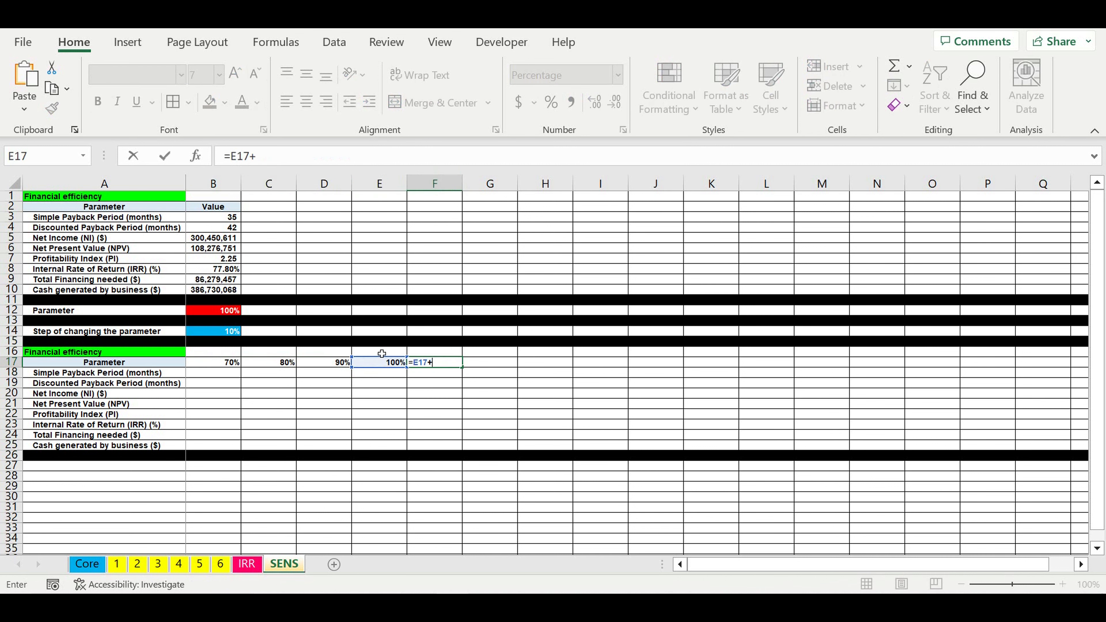
click(226, 332)
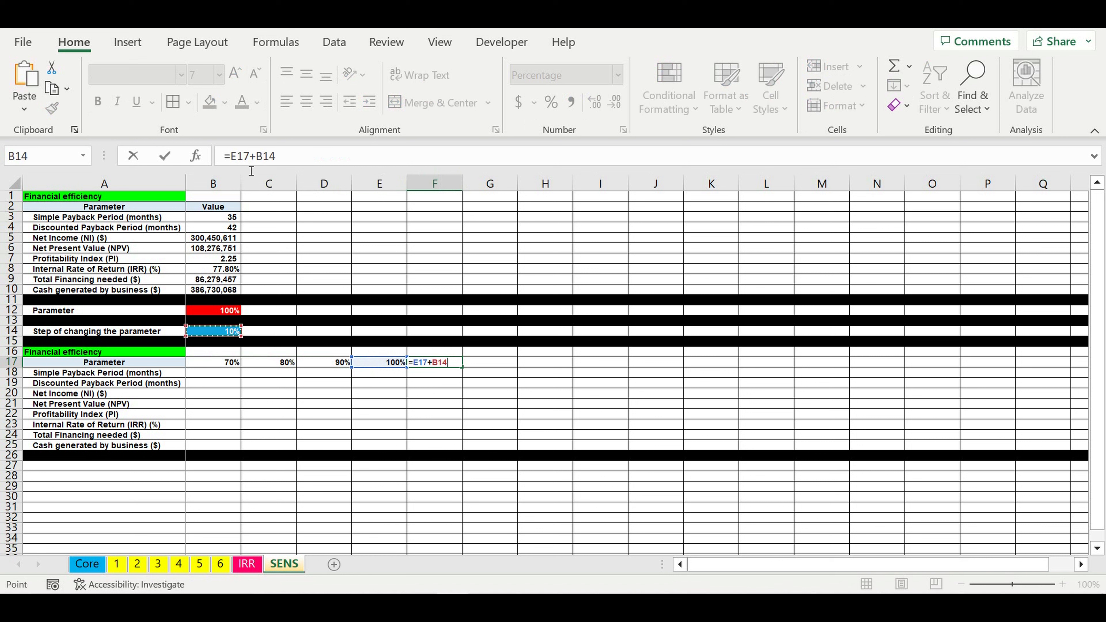
click(321, 164)
text($)
key(Right)
text($)
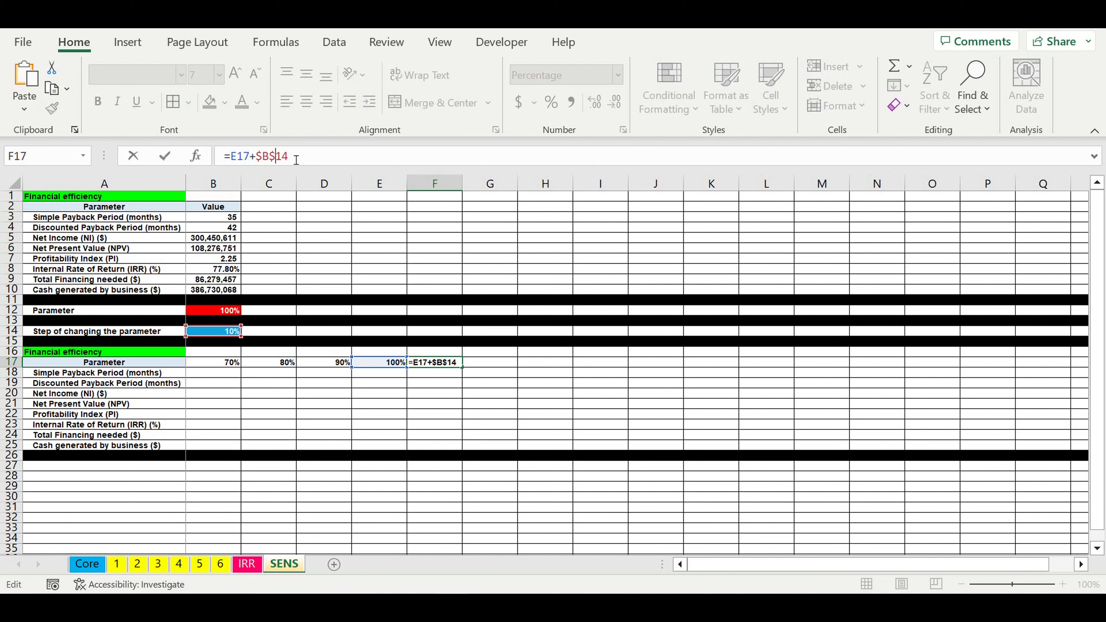
key(Return)
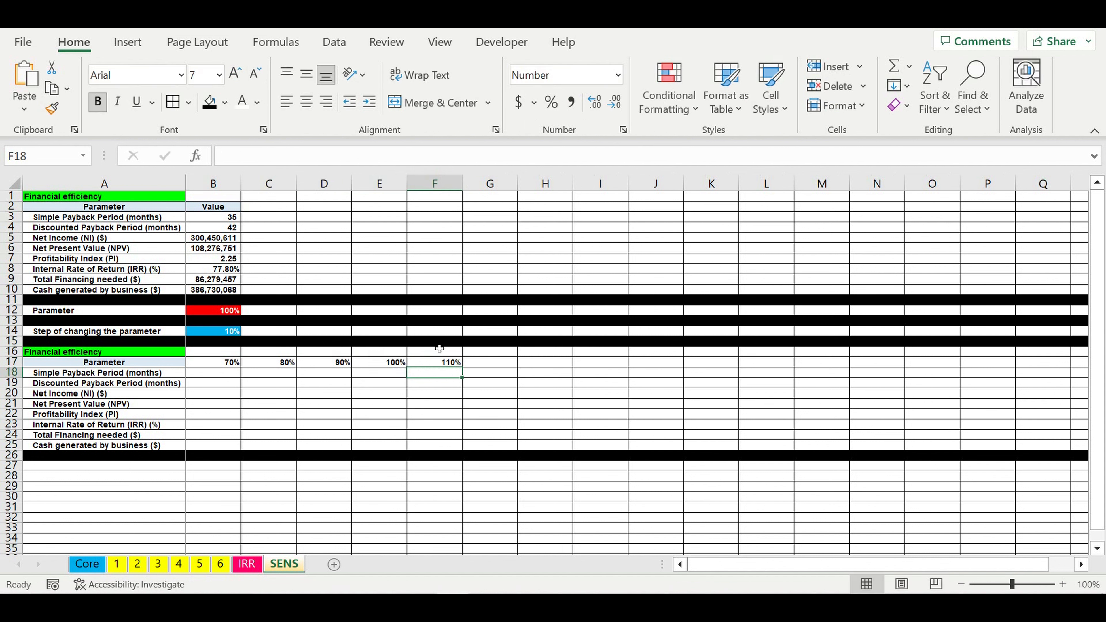
click(439, 362)
drag(462, 367, 571, 368)
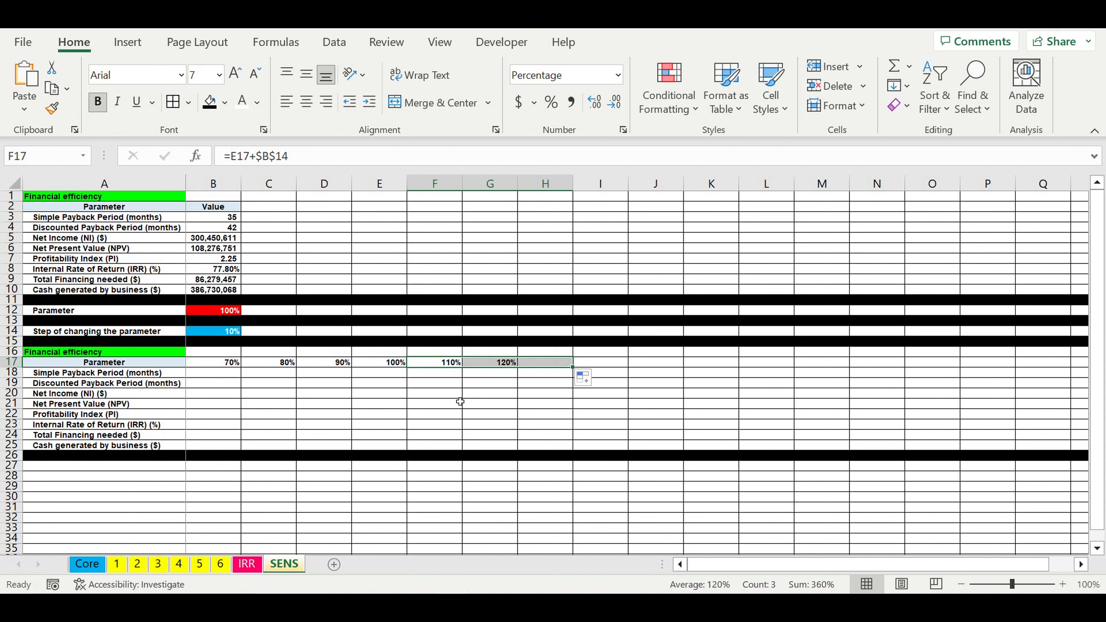
Step: Center the percentages in B17:H17 and give them the same light blue fill as the Parameter header
drag(223, 362, 544, 366)
click(306, 102)
click(224, 102)
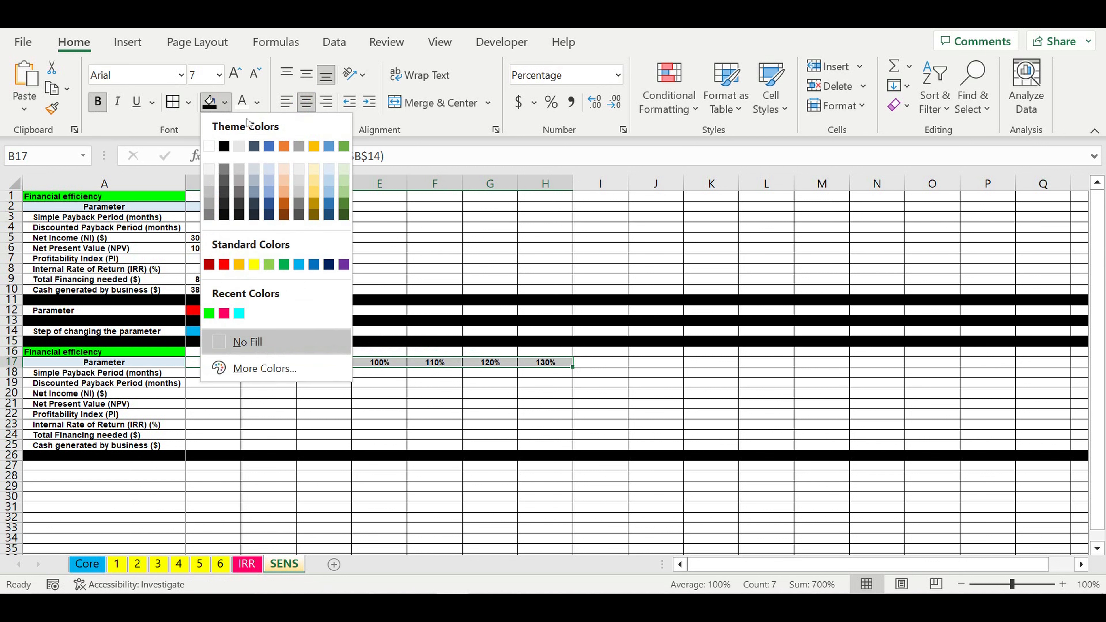
click(330, 168)
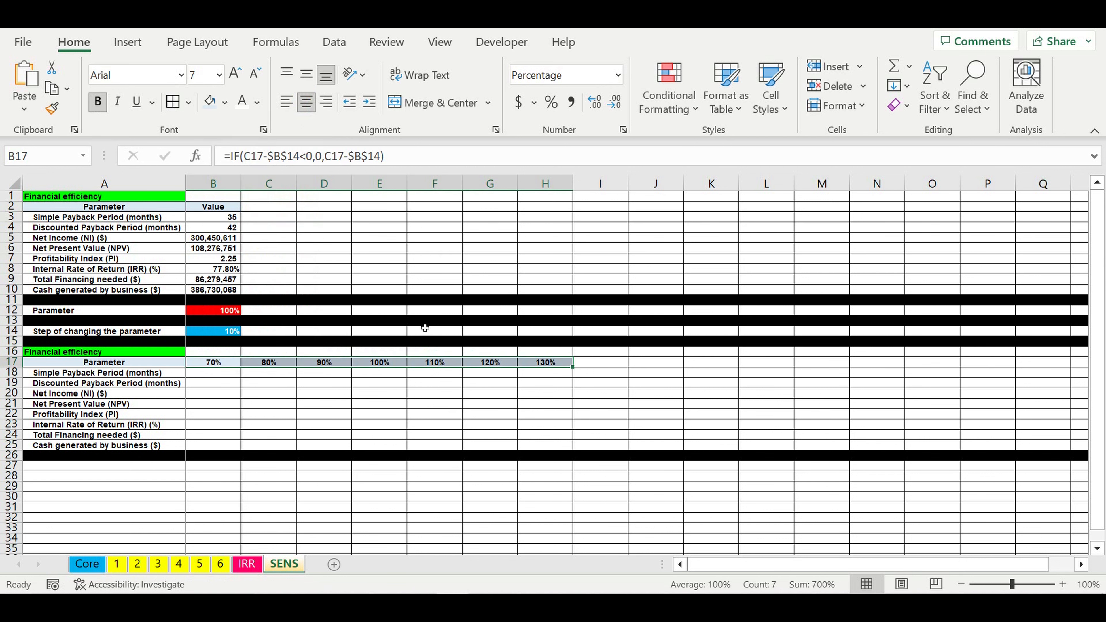
click(414, 413)
Step: Review the parameter percentages and their formulas across B17:H17, along with the efficiency labels in A18:A25
click(383, 363)
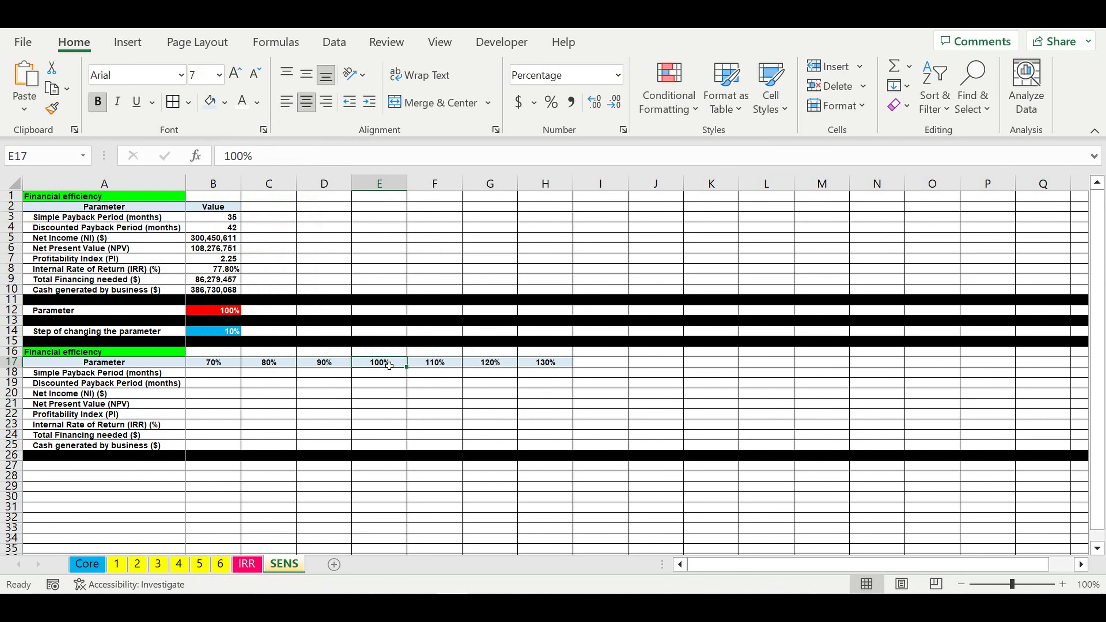
drag(429, 363, 525, 365)
drag(324, 363, 217, 365)
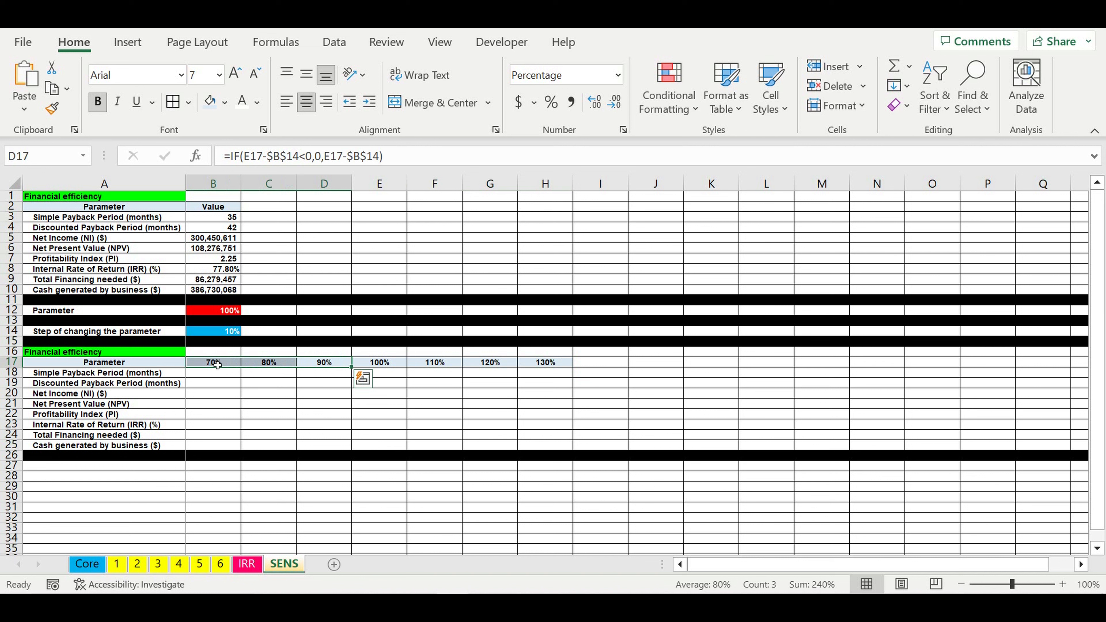
drag(157, 378, 166, 445)
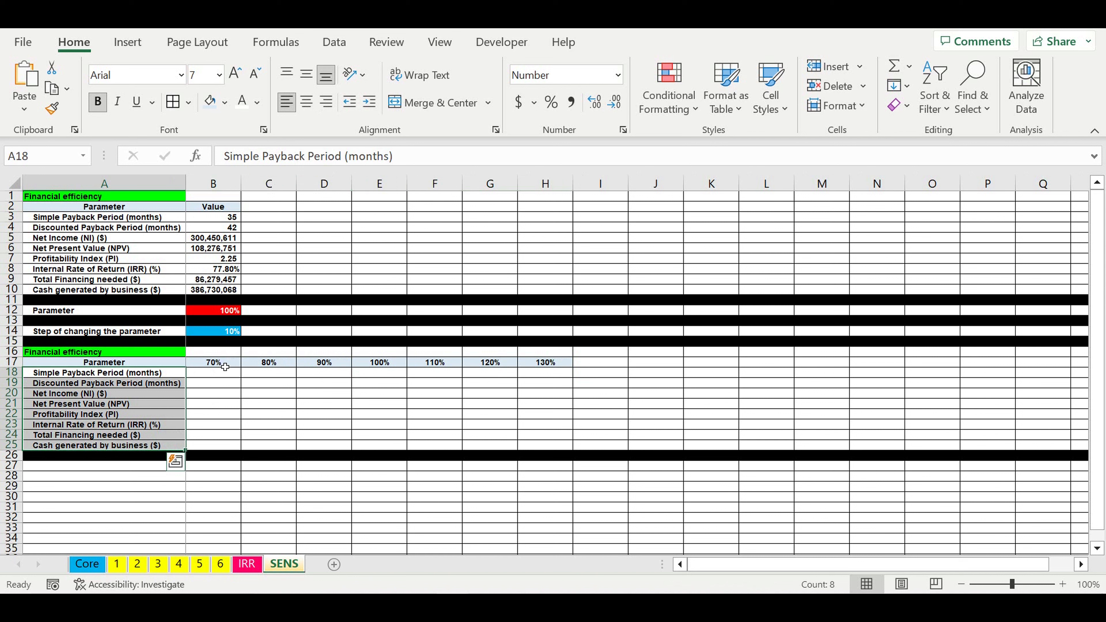
click(225, 366)
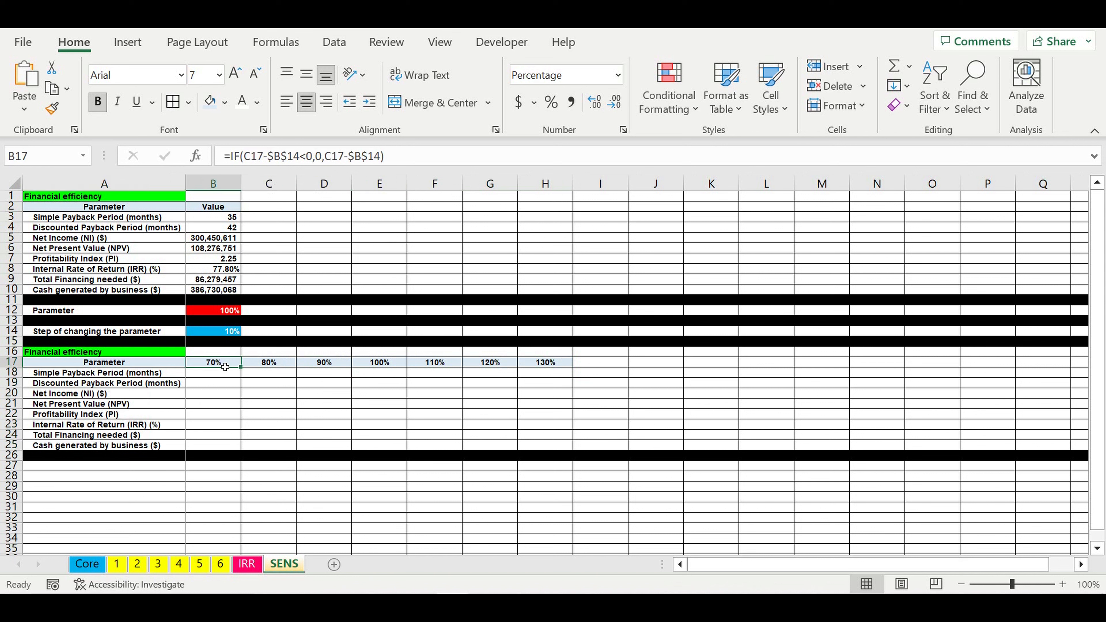
click(269, 363)
click(324, 363)
click(380, 363)
click(435, 363)
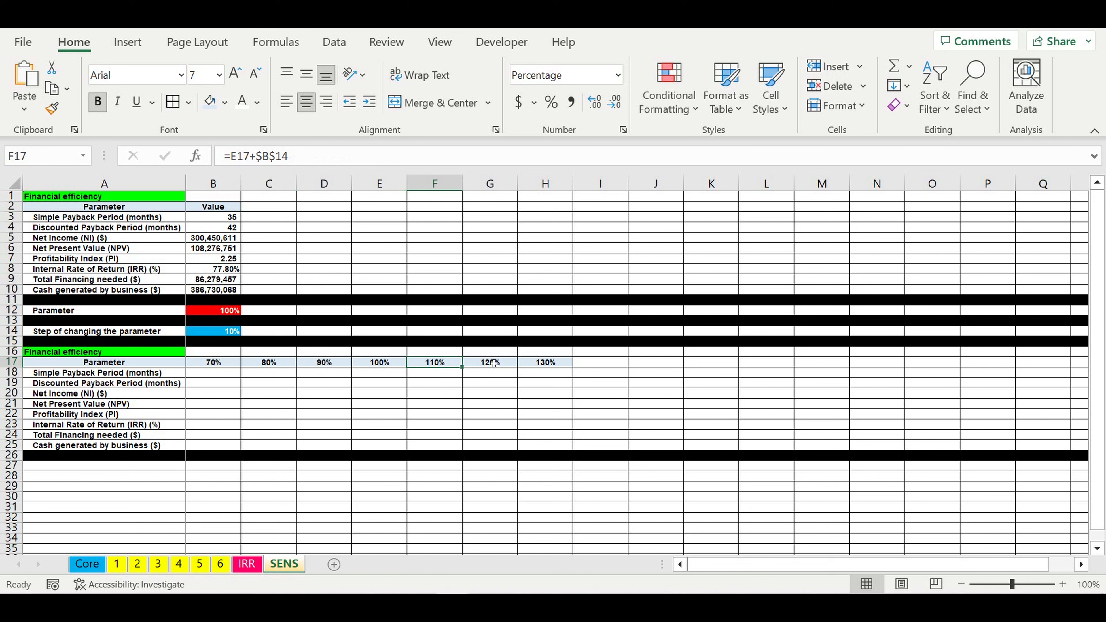
click(513, 363)
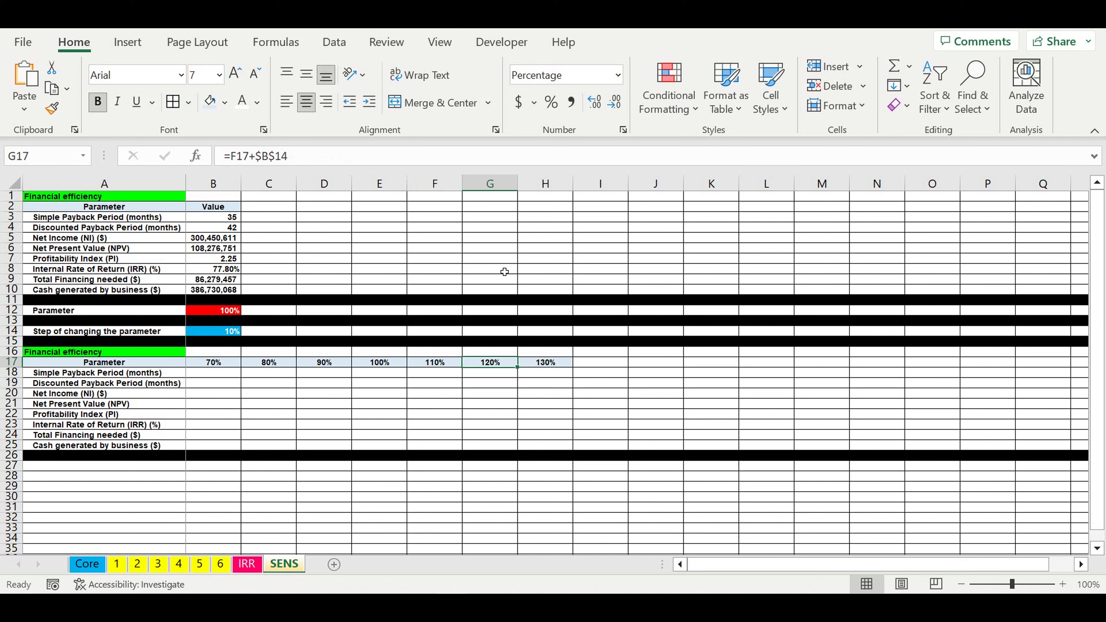
Step: Test the row 17 formulas with a change step of 40% in B14
click(233, 330)
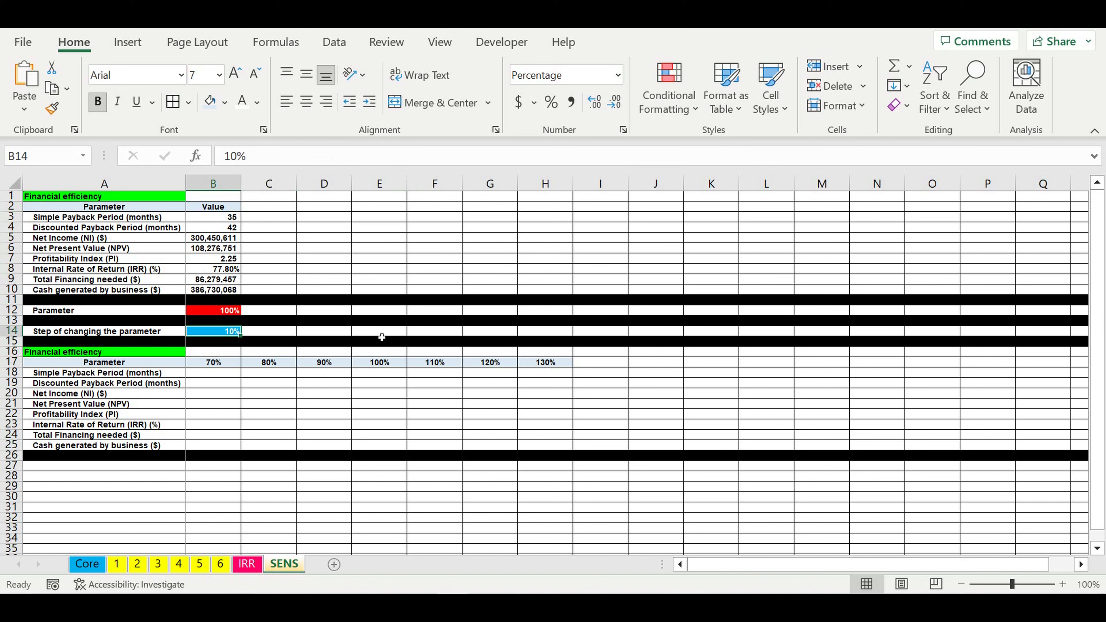
text(40)
key(Return)
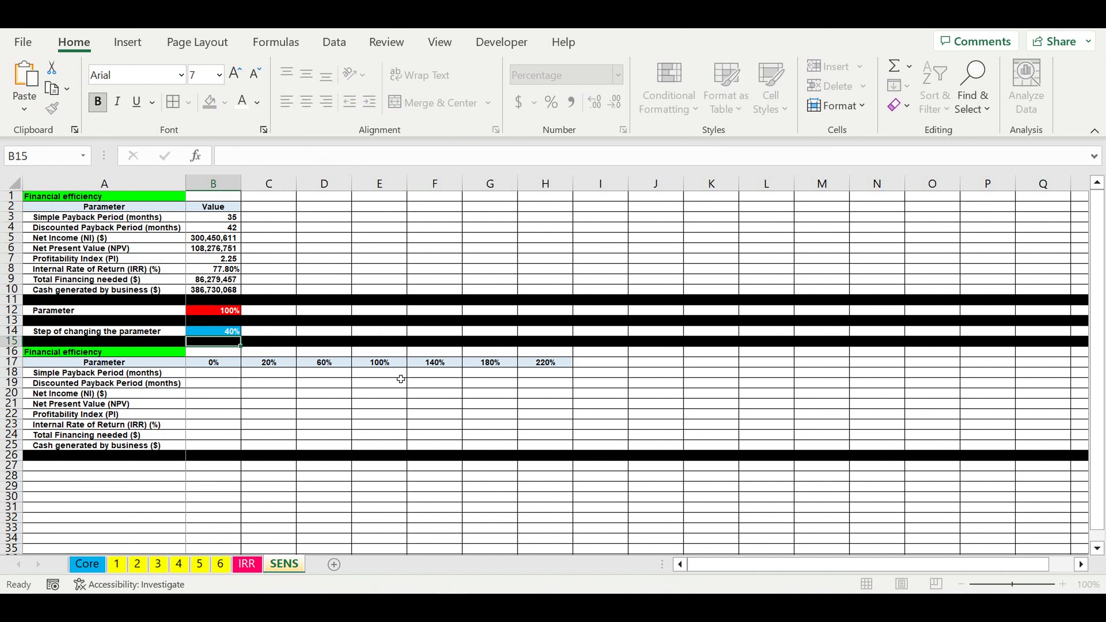
key(Down)
key(Down)
drag(551, 363, 213, 362)
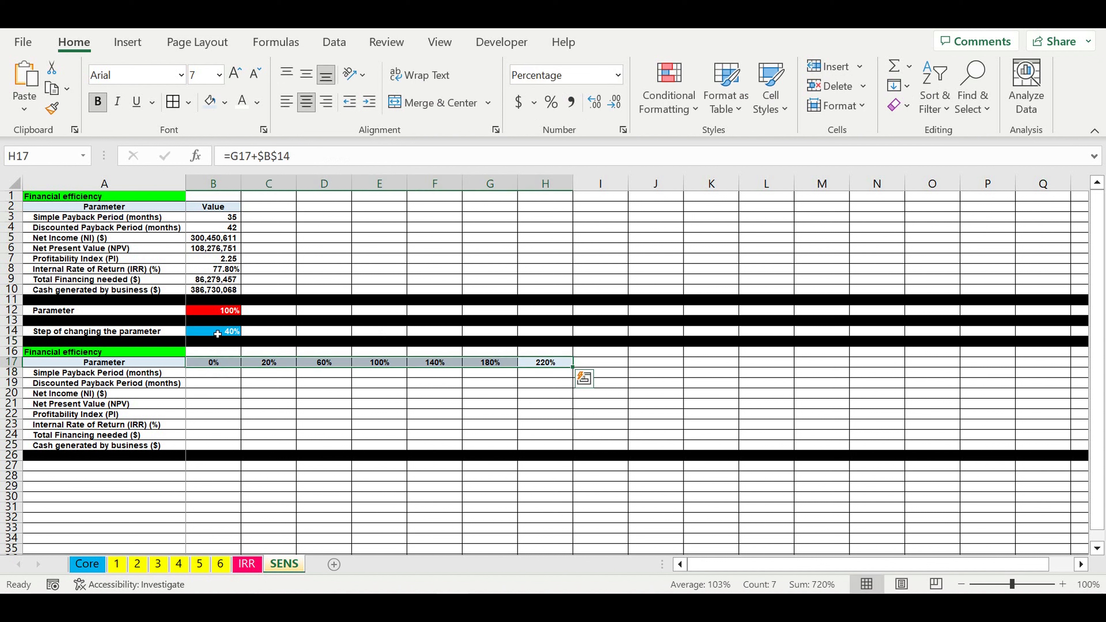
Step: Test the row 17 formulas with a change step of 30% in B14
click(217, 334)
text(30)
key(Return)
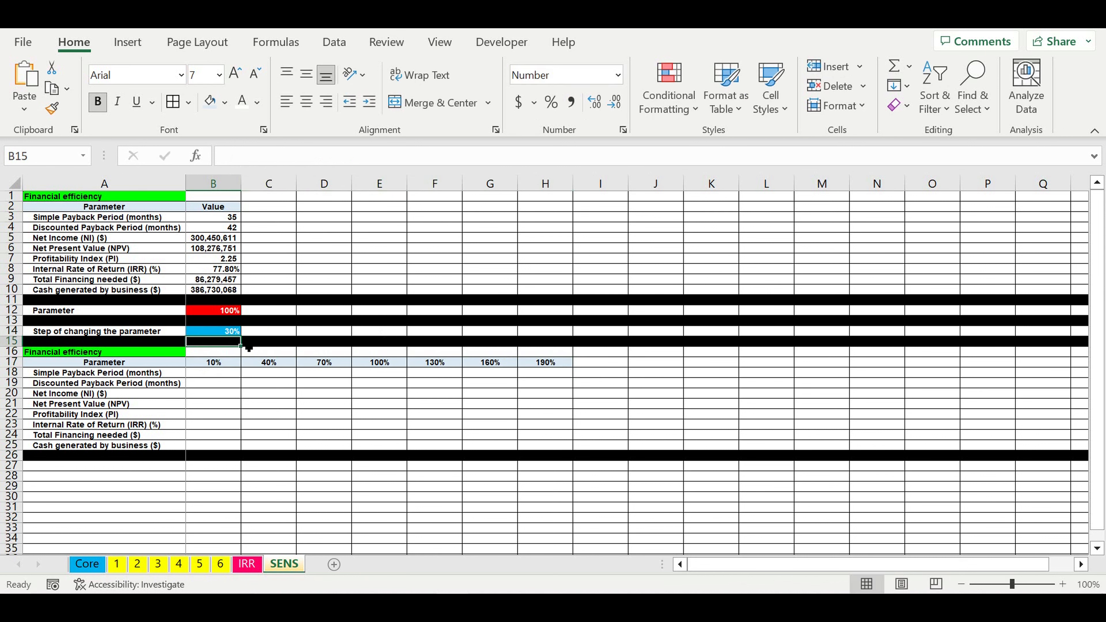
click(279, 405)
Step: Set the change step in B14 back to 10%
click(227, 333)
text(10)
click(302, 406)
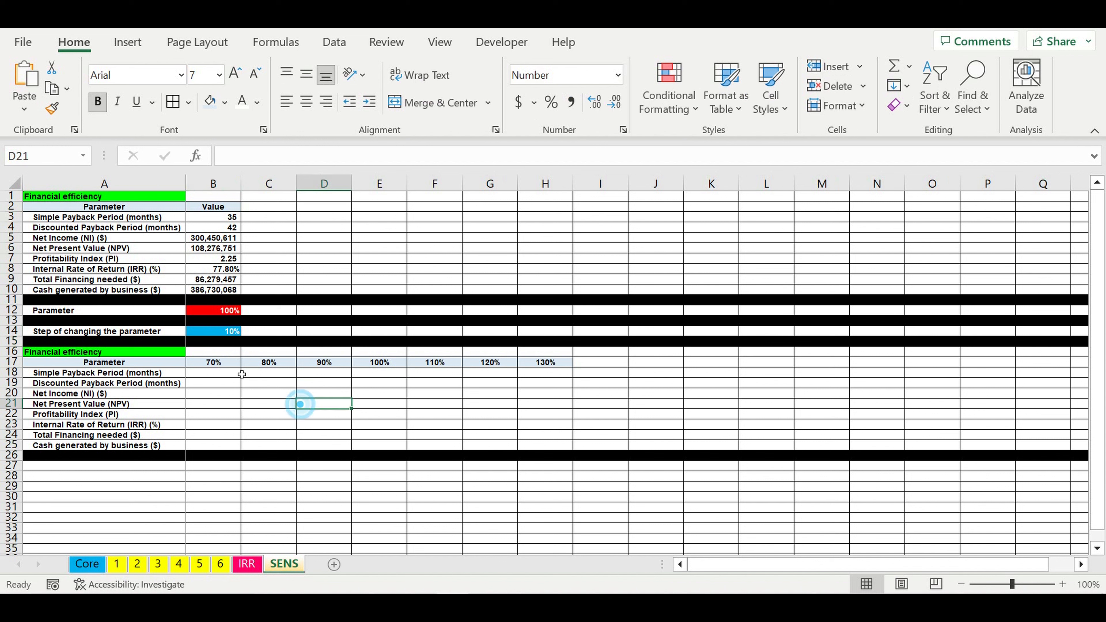
click(235, 332)
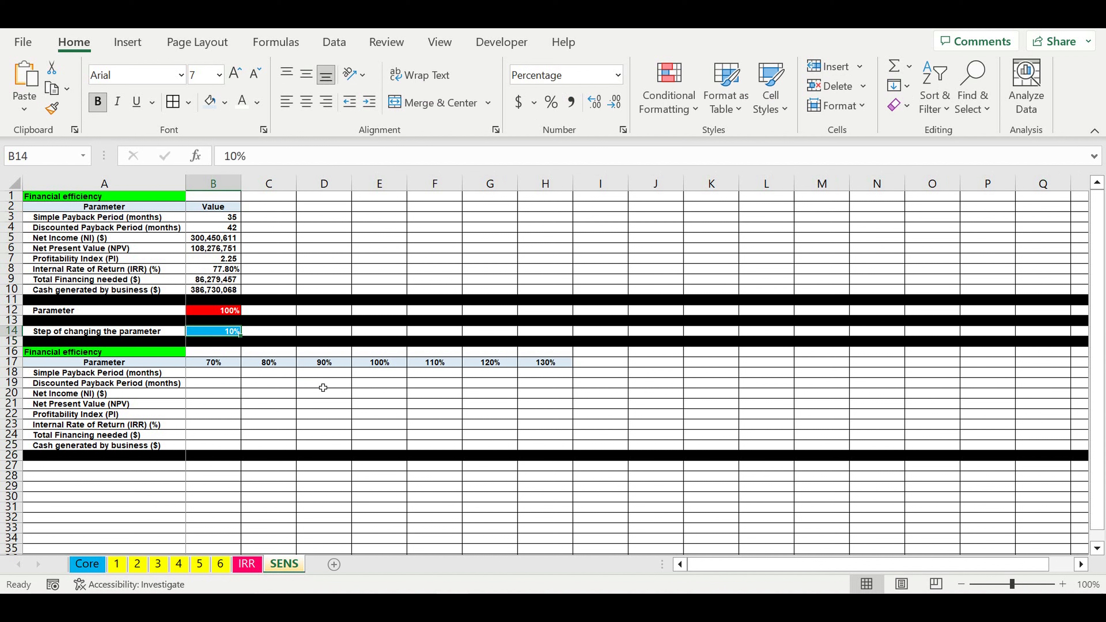
Step: Copy the efficiency values B3:B10 into the results table at B18 and fill them across to column H
click(270, 417)
drag(220, 220, 220, 291)
key(ctrl+c)
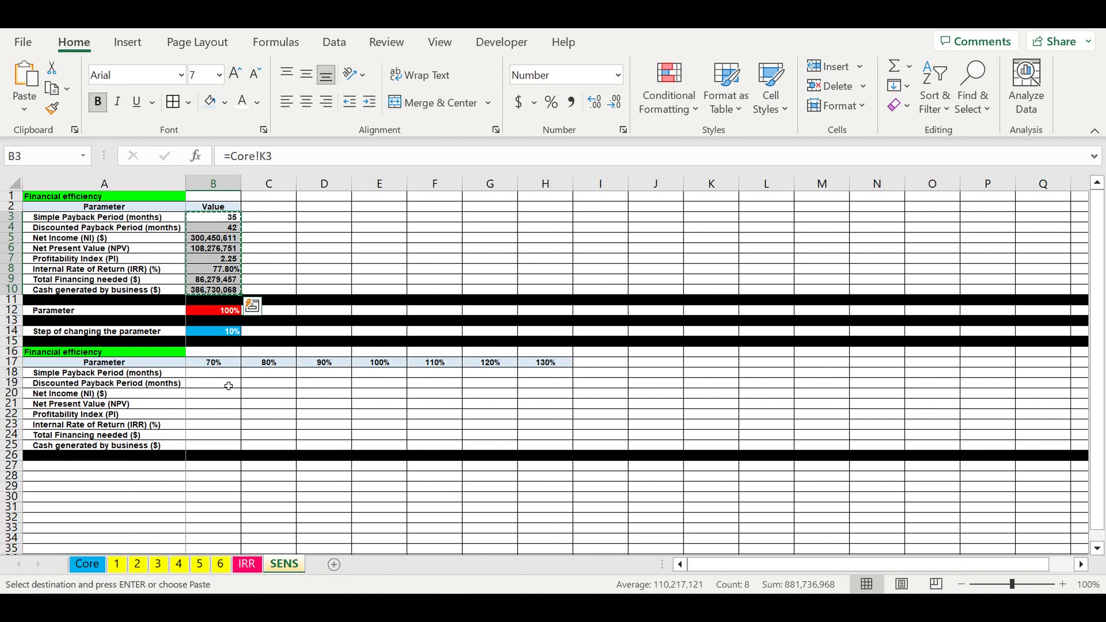
click(220, 373)
key(ctrl+v)
drag(241, 450, 535, 430)
Step: Clear the contents of the results range B18:H25, leaving its cell formatting in place
drag(225, 371, 535, 436)
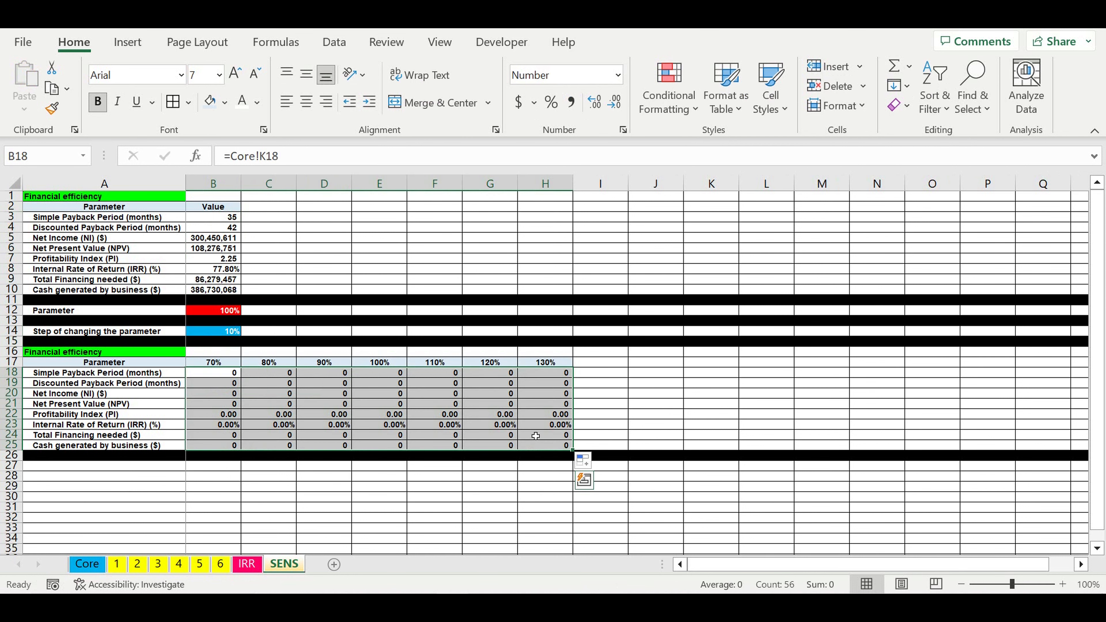
key(Delete)
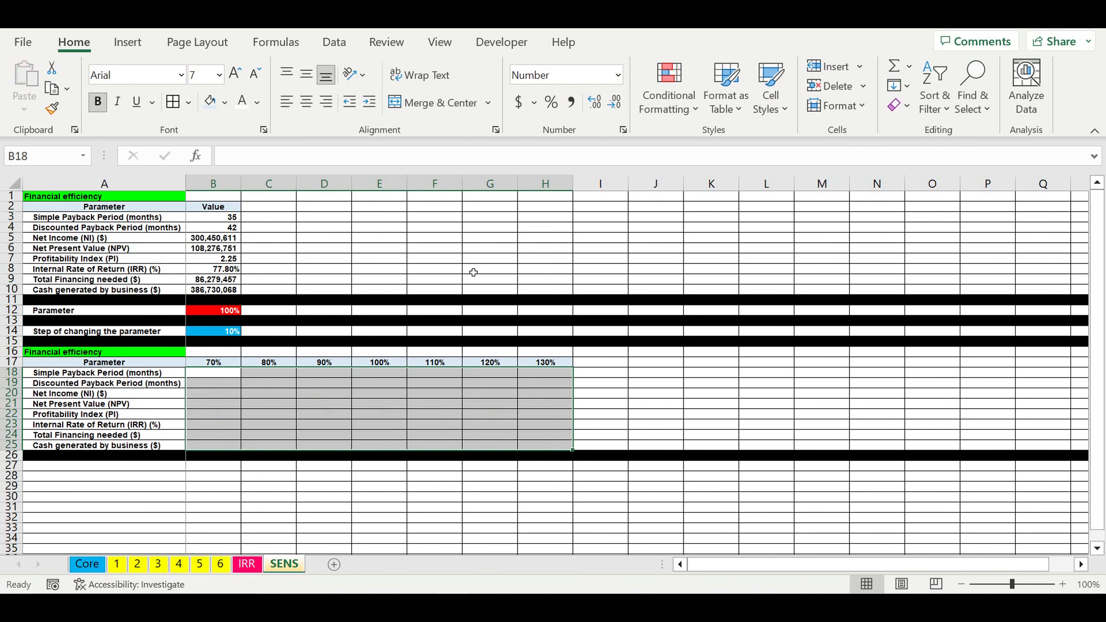
click(362, 496)
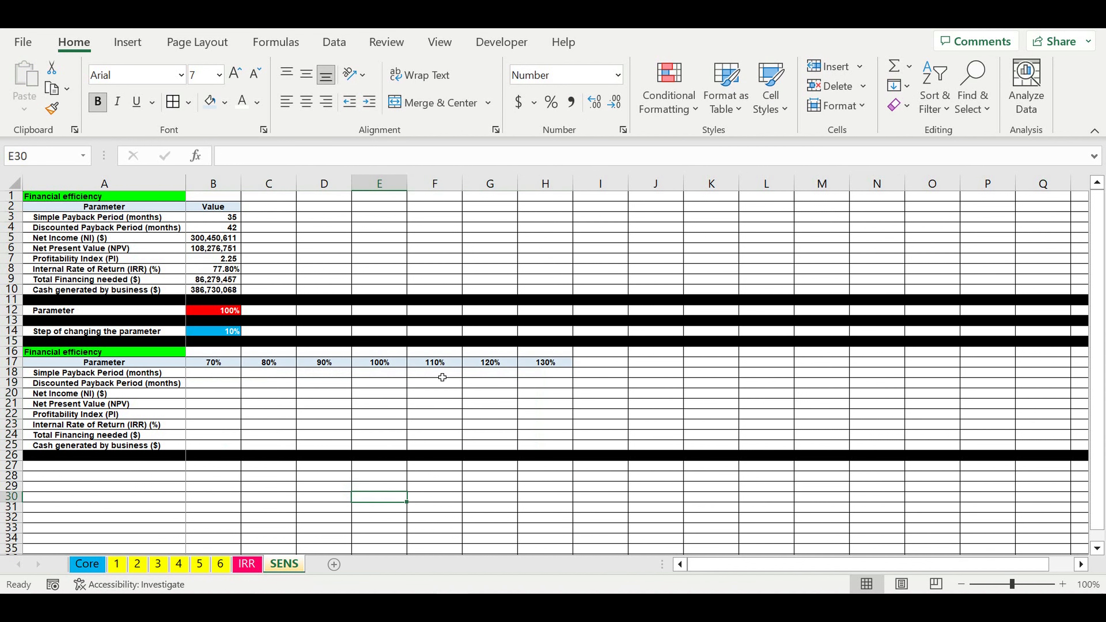
Step: Start recording a macro named SENS in this workbook, with shortcut letter q and the description SENS
click(440, 42)
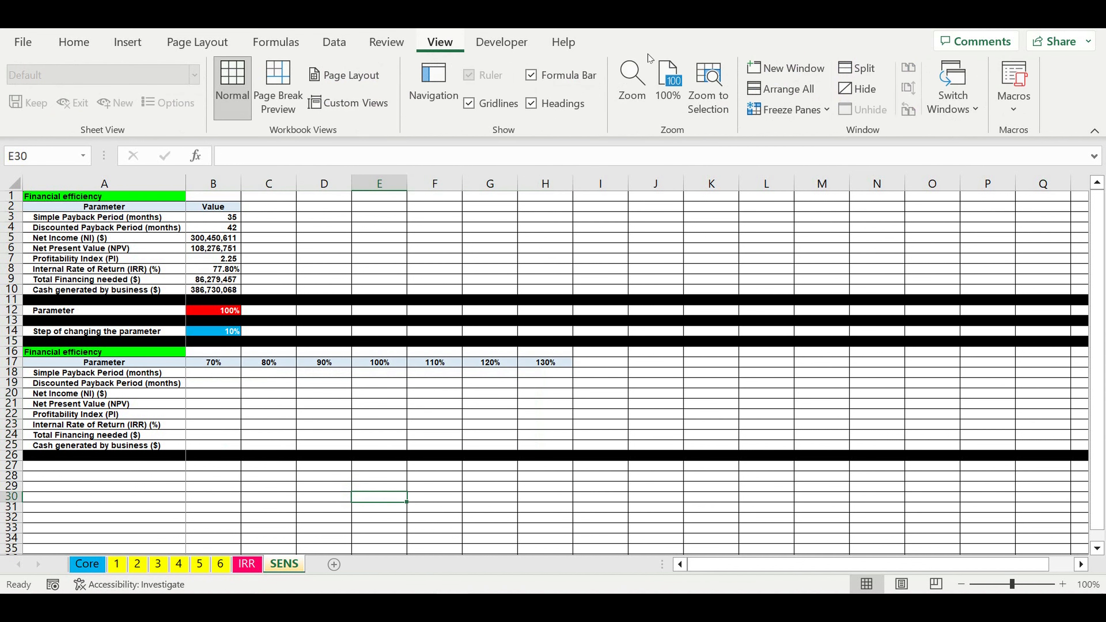
click(1022, 109)
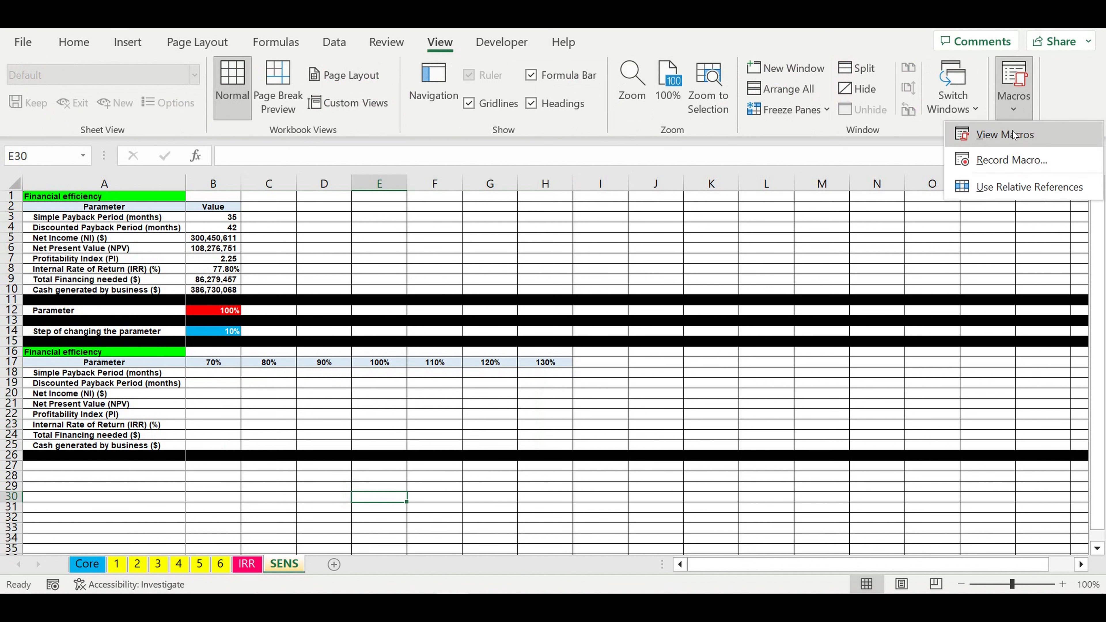
click(1001, 160)
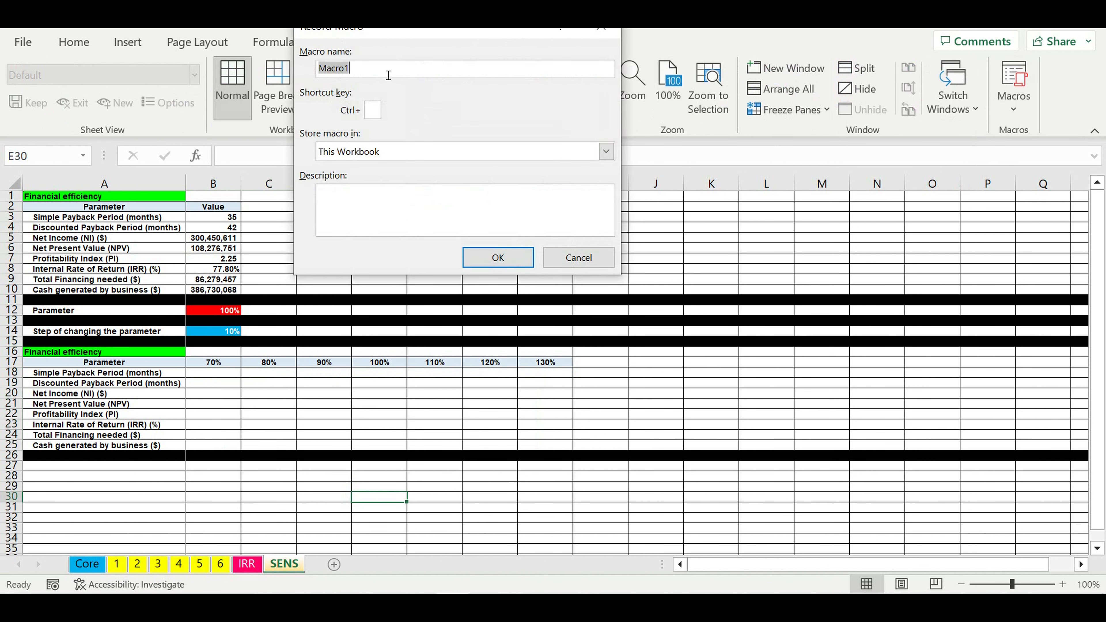
text(SENS)
click(379, 111)
text(q)
key(Tab)
key(Tab)
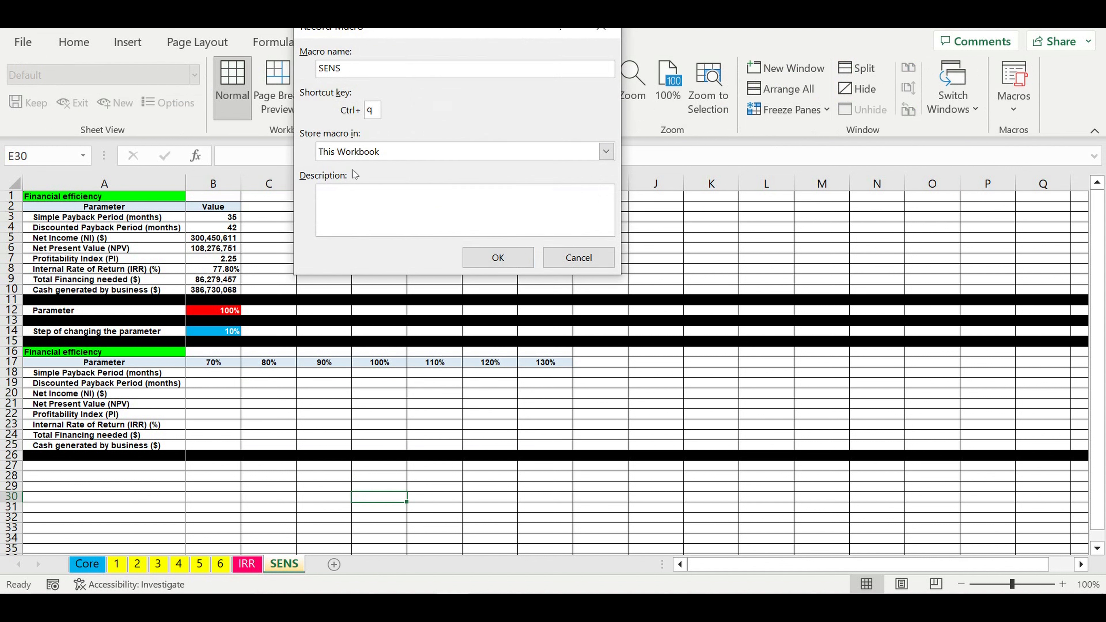
text(SENS)
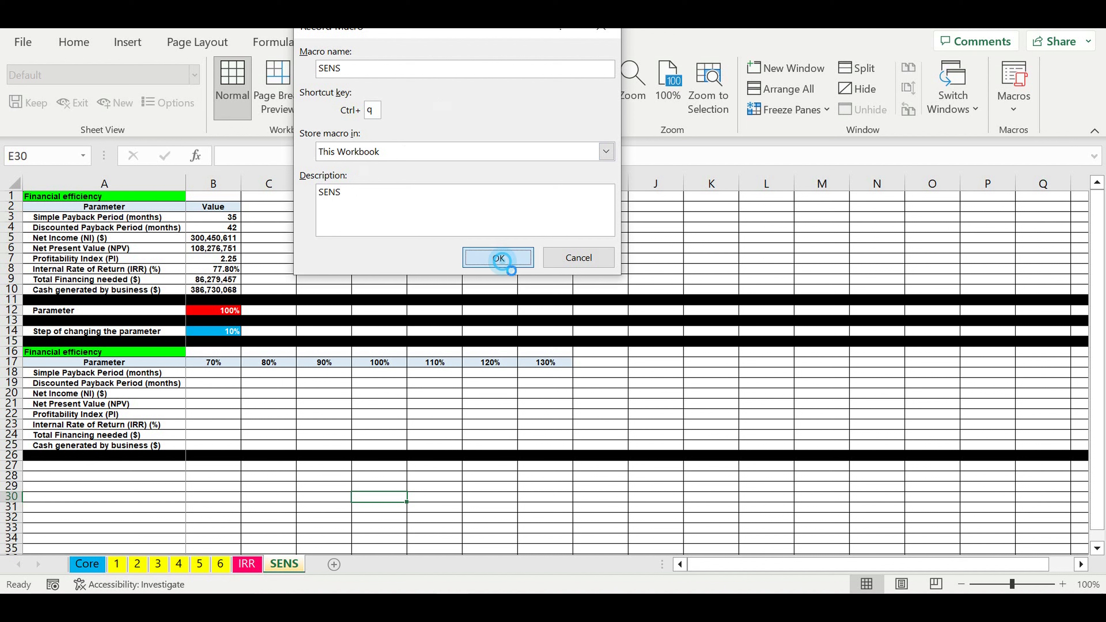
click(506, 259)
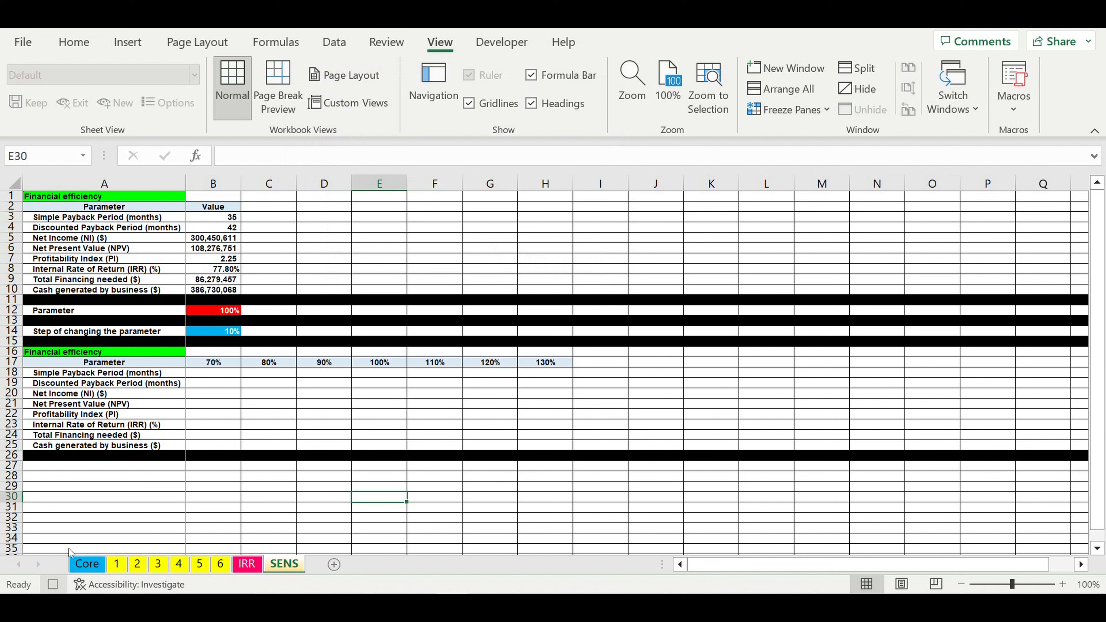
Step: Link the parameter cell B12 to the first stepped percentage with =B17
click(218, 311)
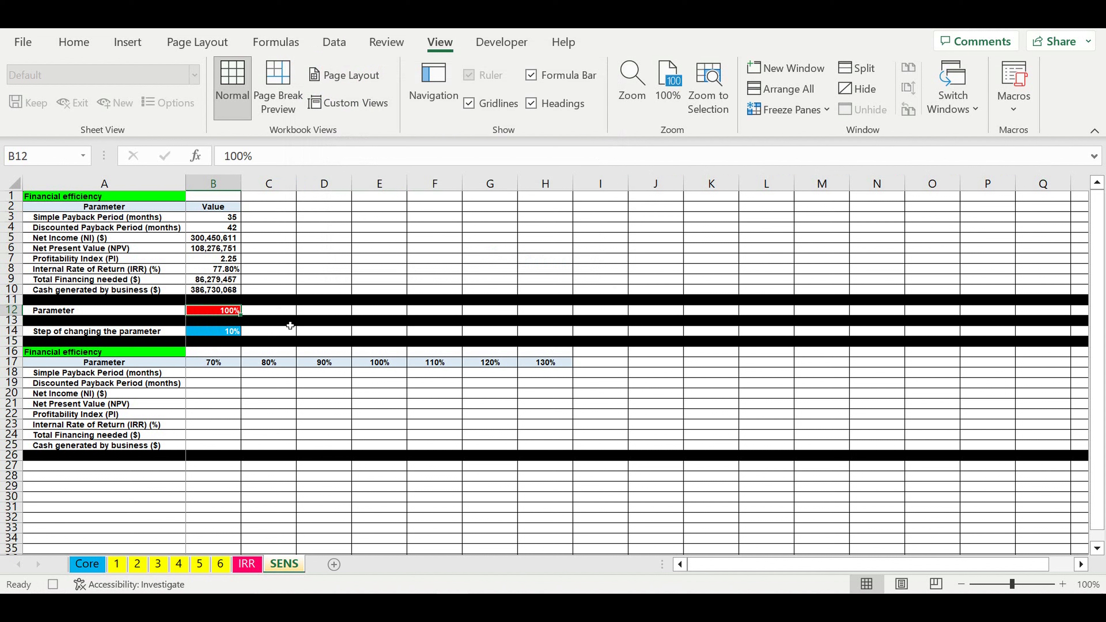
text(=)
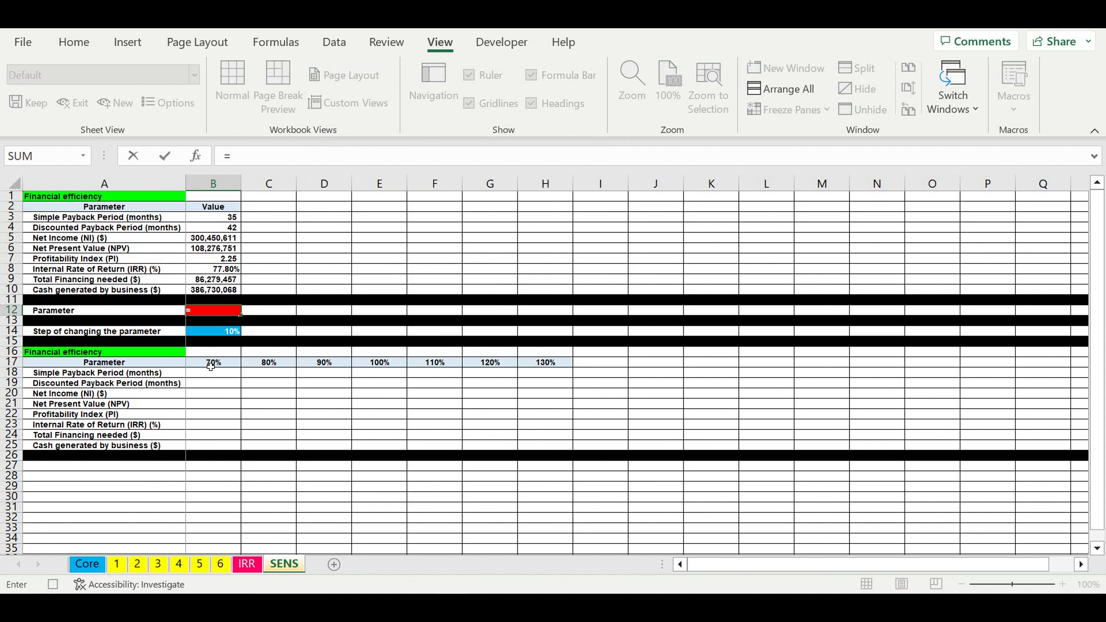
click(210, 367)
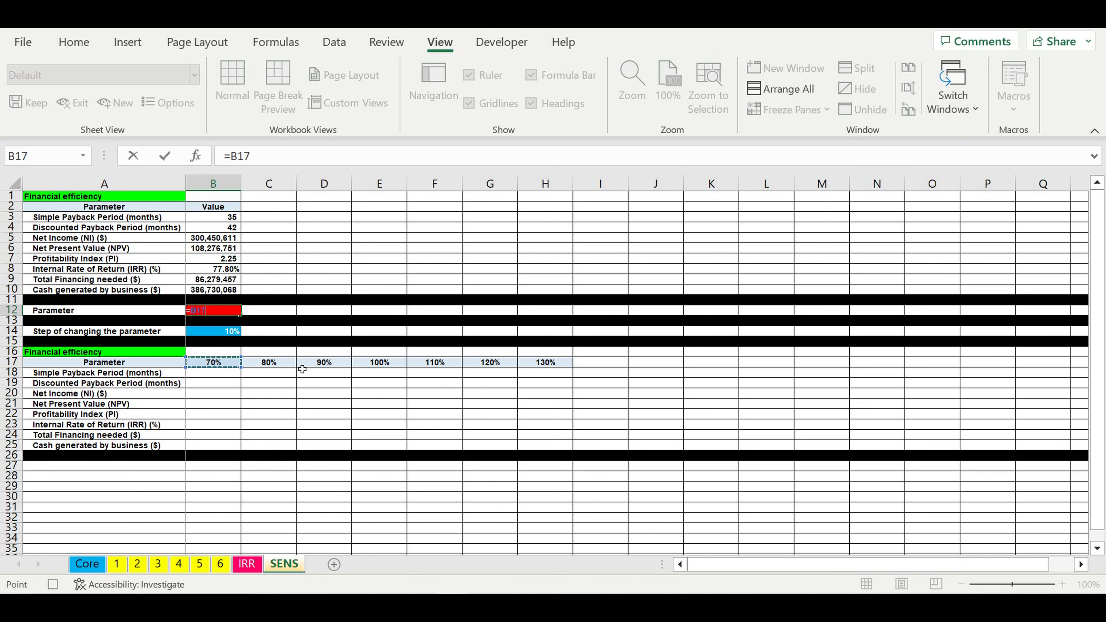
key(Return)
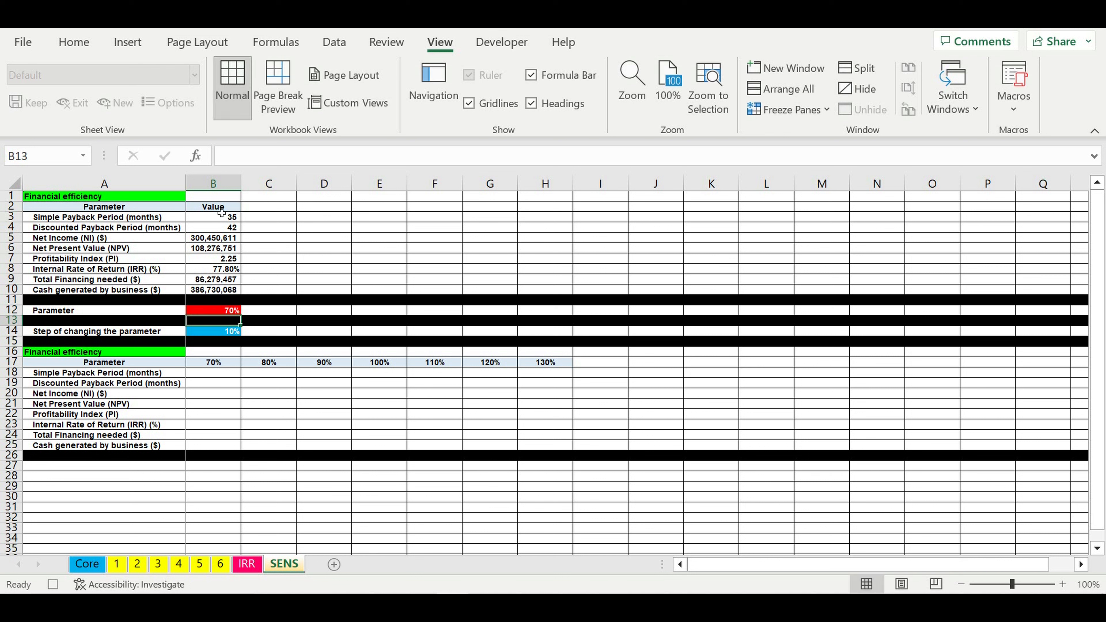
Step: Copy the efficiency results B3:B10 and paste them as values only into the 70% column from B18
drag(222, 212, 220, 290)
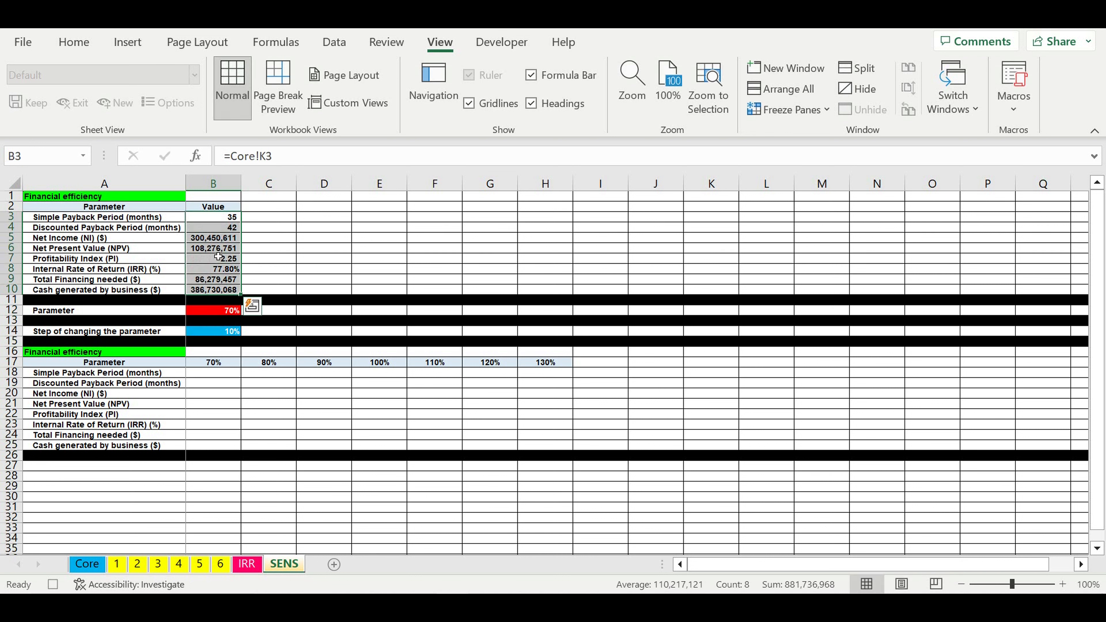
right_click(218, 257)
click(255, 125)
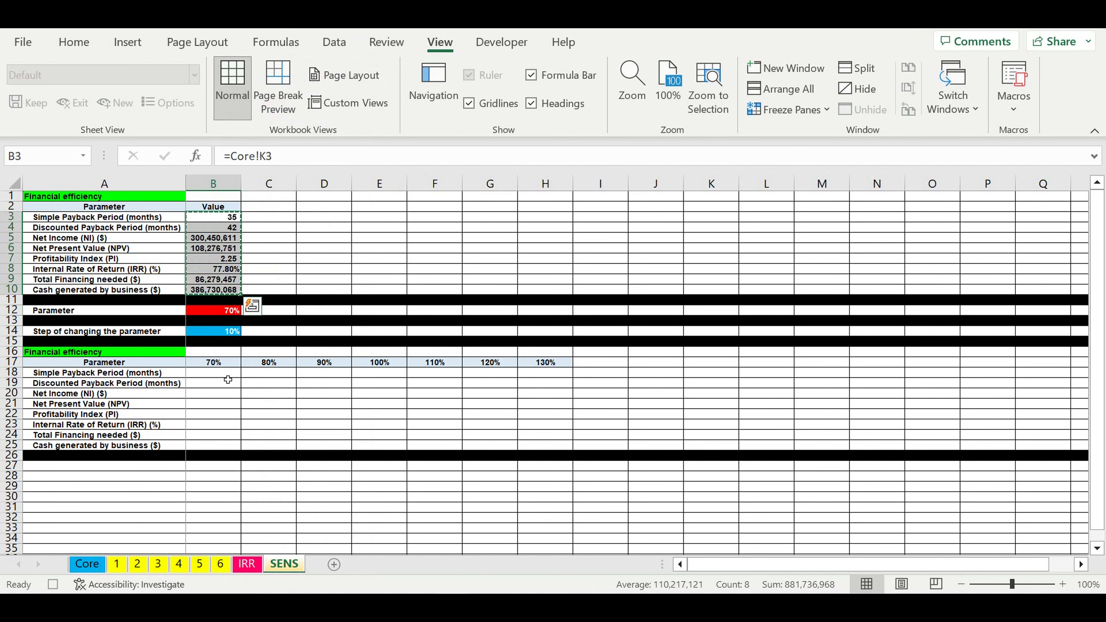
right_click(226, 376)
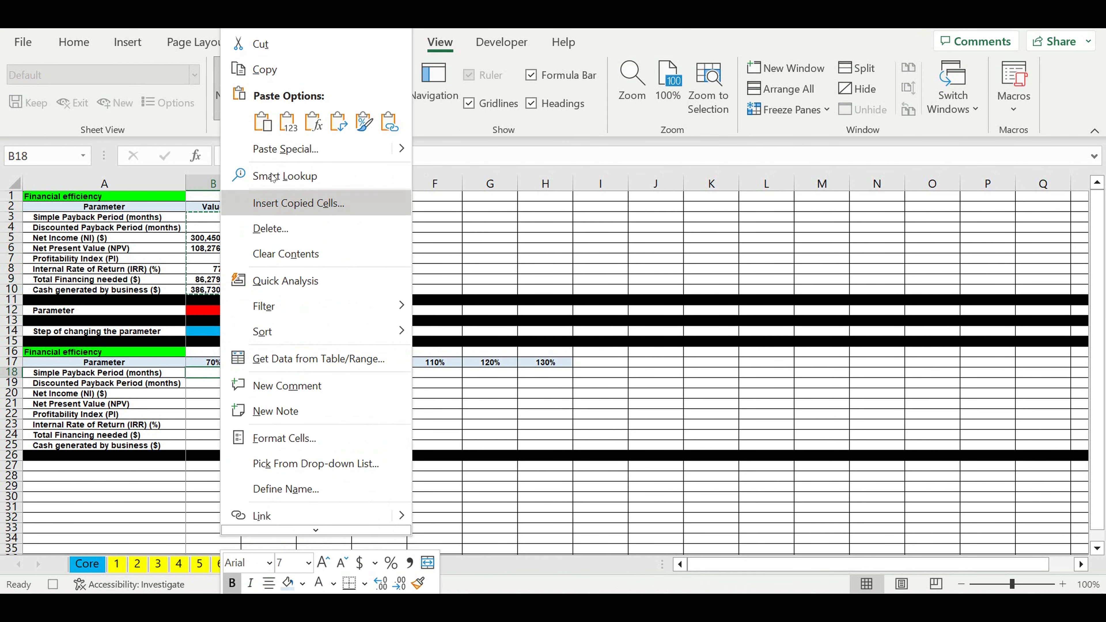
click(286, 124)
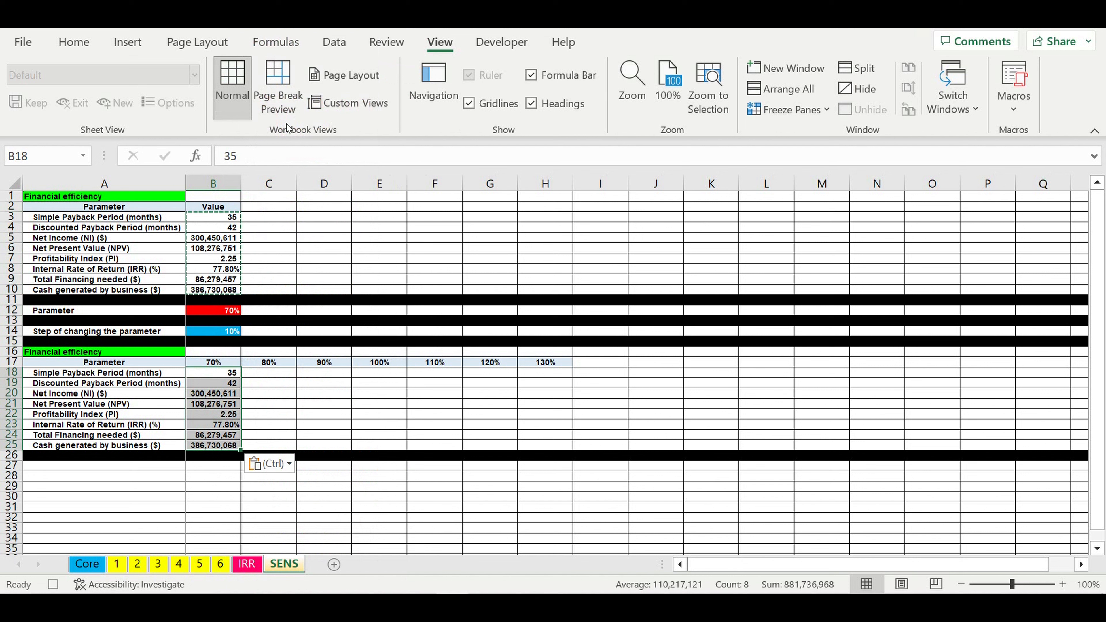
Step: Point the parameter cell B12 to the 80% heading with =C17
click(215, 311)
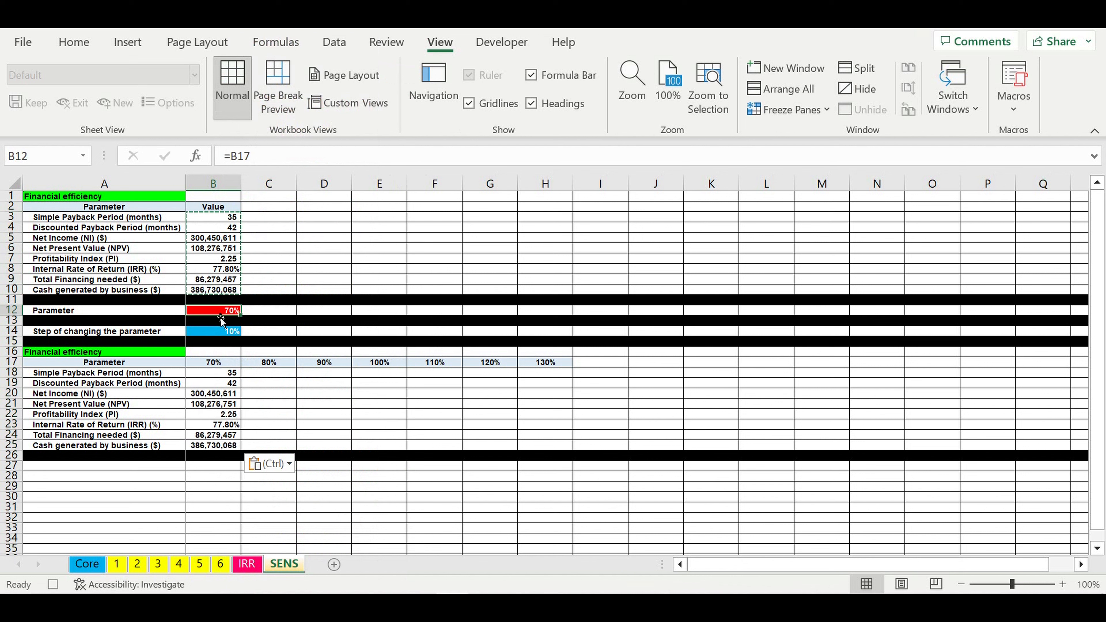
text(=)
click(285, 367)
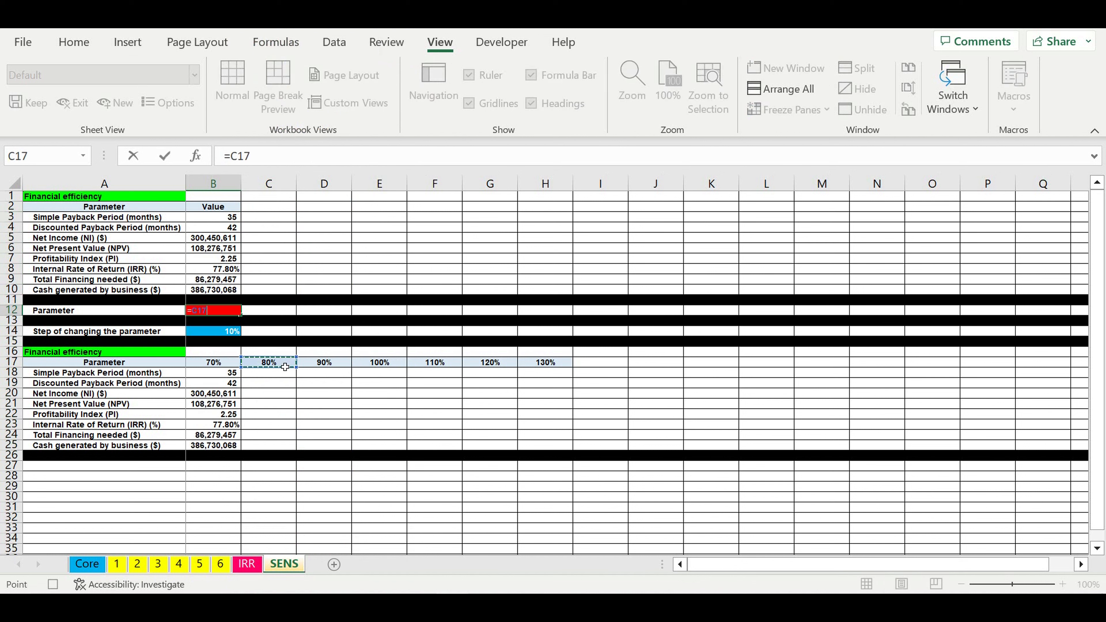
key(Return)
Step: Copy the efficiency results B3:B10 and paste them as values only into the 80% column from C18
drag(217, 217, 222, 290)
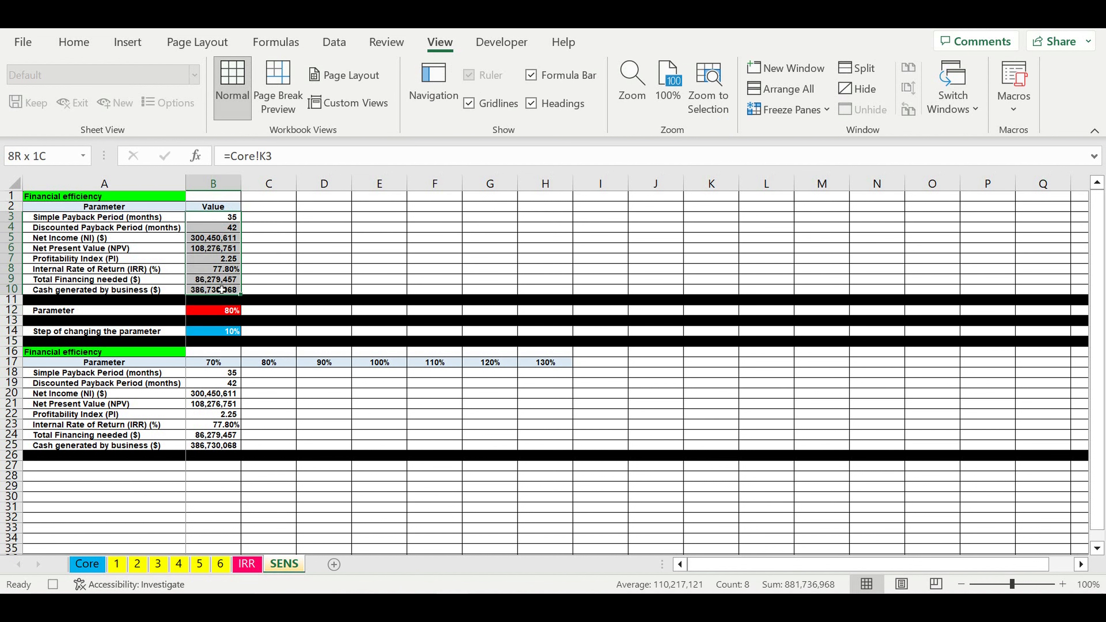
right_click(221, 290)
click(262, 124)
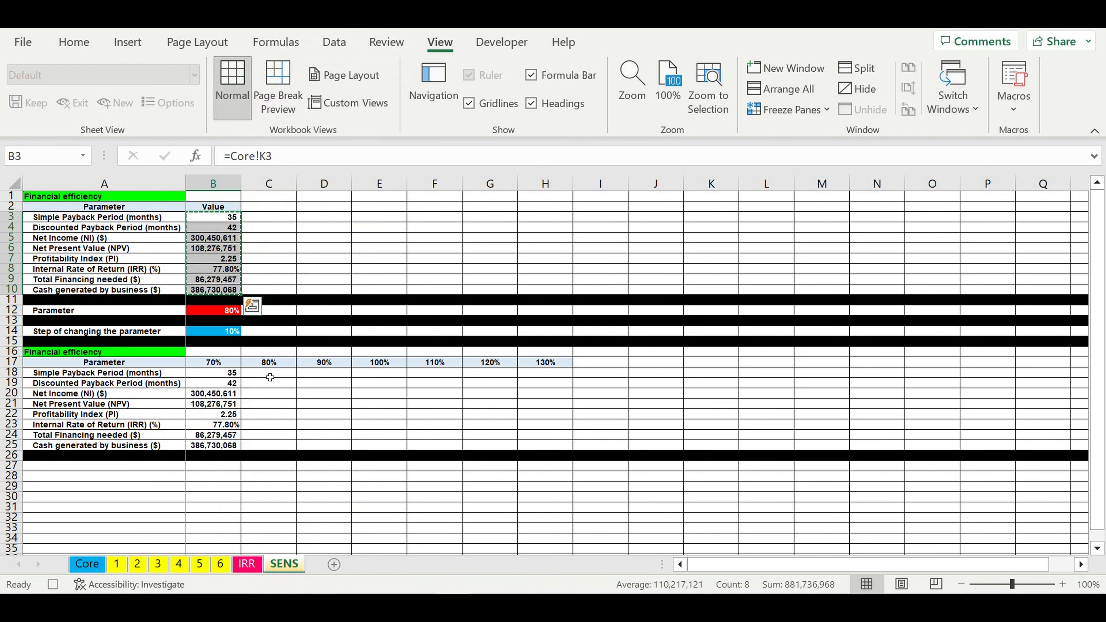
right_click(270, 378)
click(328, 133)
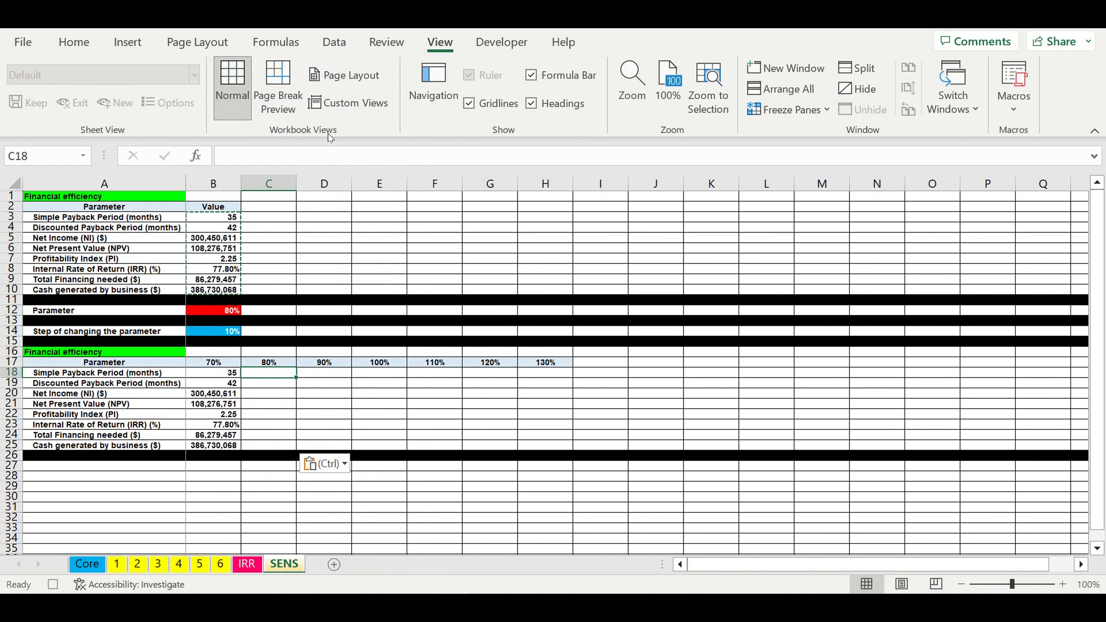
Step: Point the parameter cell B12 to the 90% heading with =D17
click(221, 312)
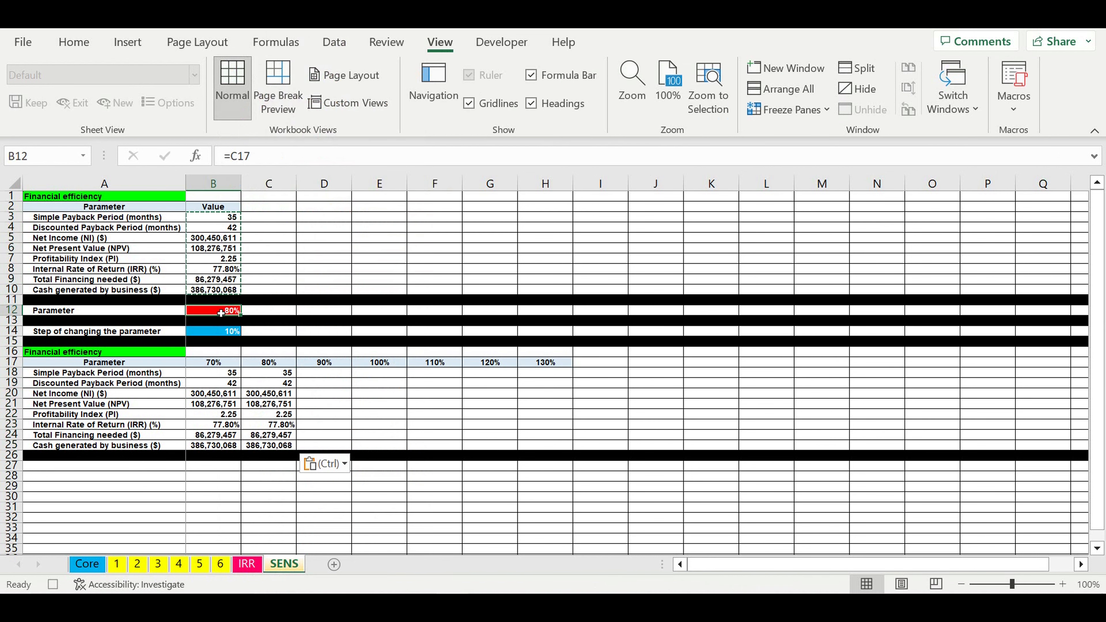
text(=)
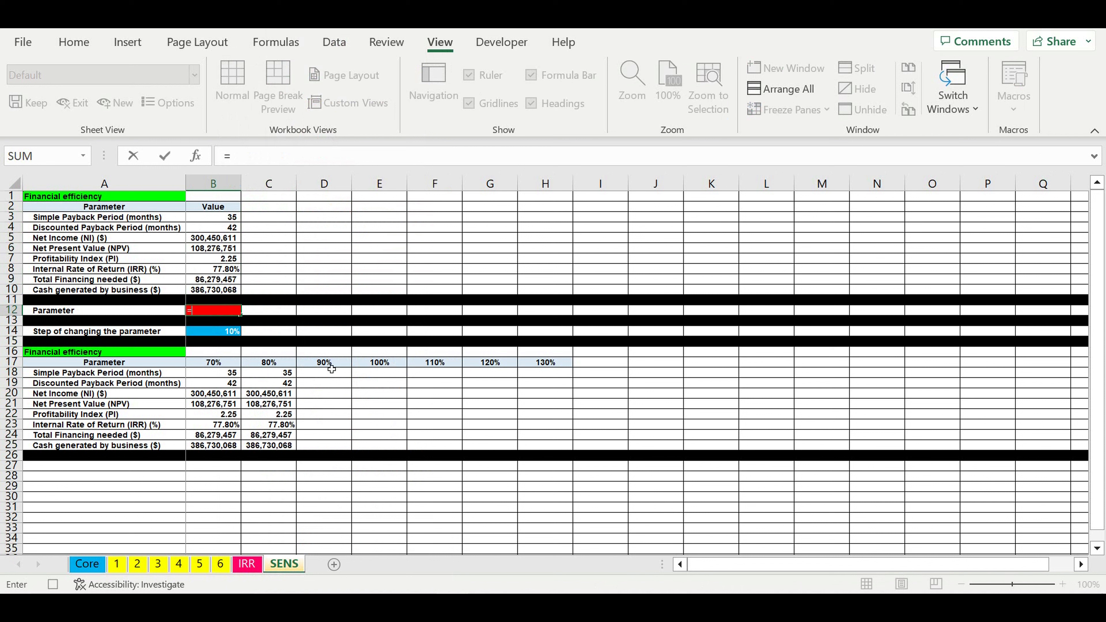
click(329, 366)
key(Return)
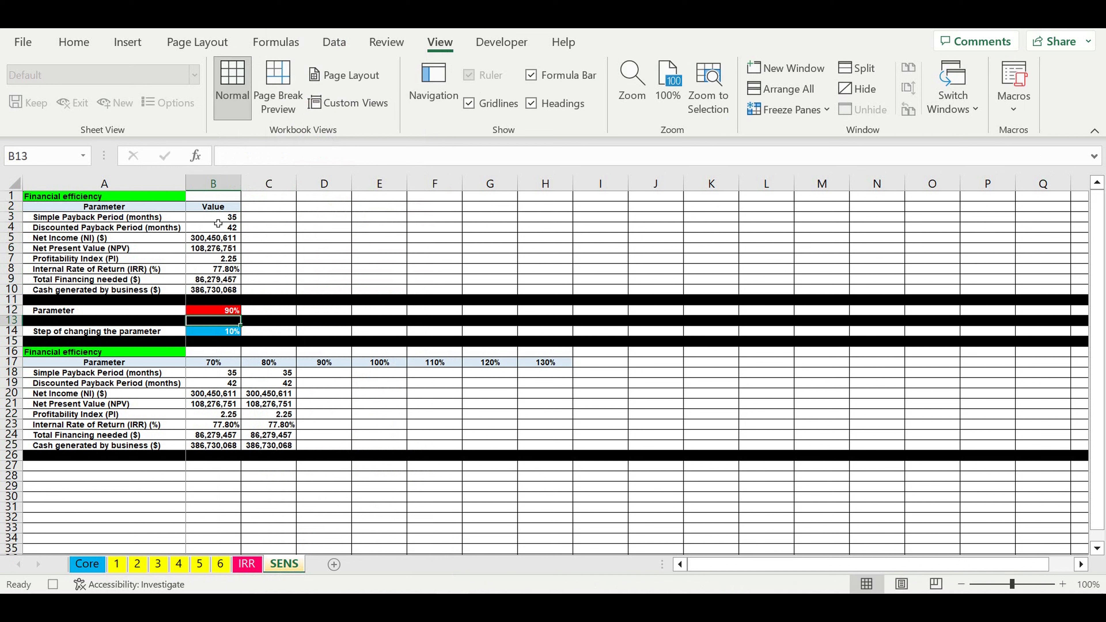
Step: Copy the efficiency results B3:B10 and paste them as values only into the 90% column from D18
drag(217, 218, 217, 290)
right_click(215, 251)
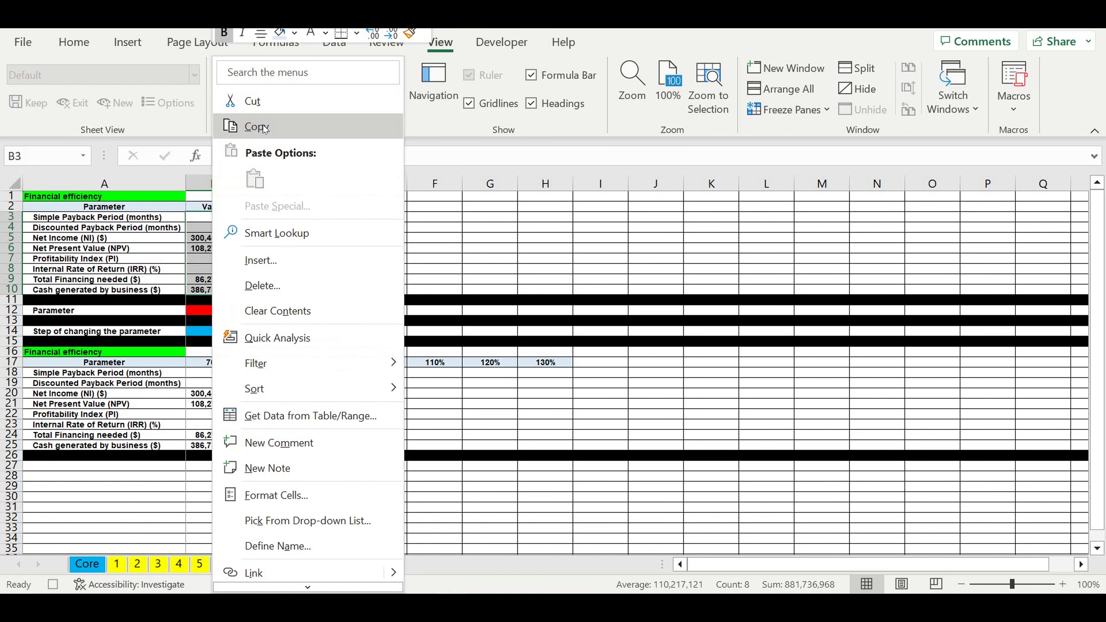
click(262, 127)
click(324, 373)
right_click(323, 373)
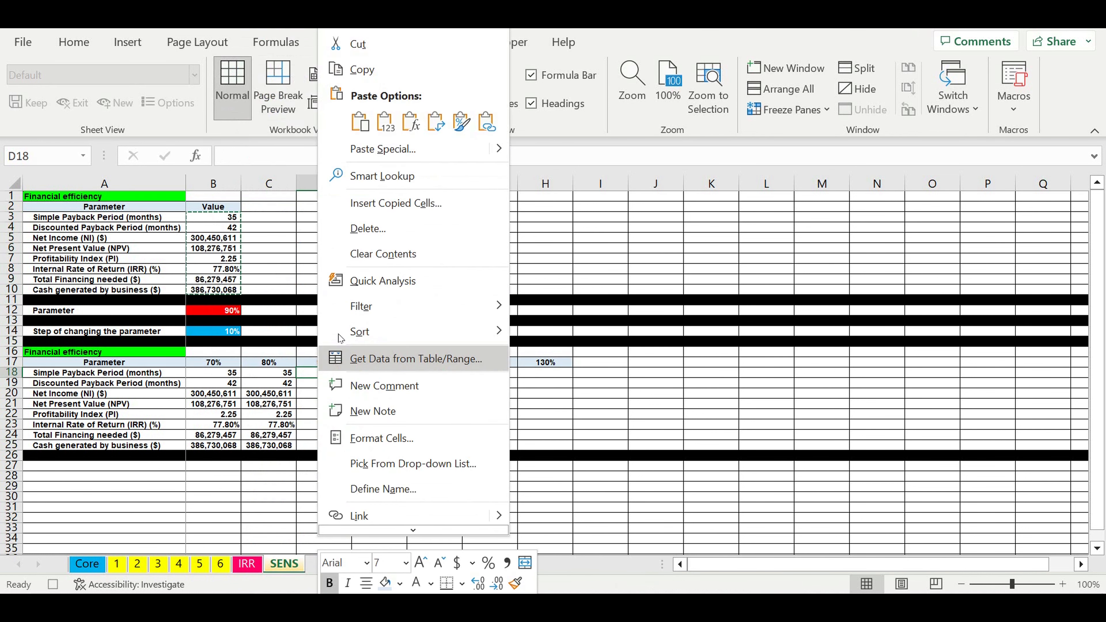
click(385, 122)
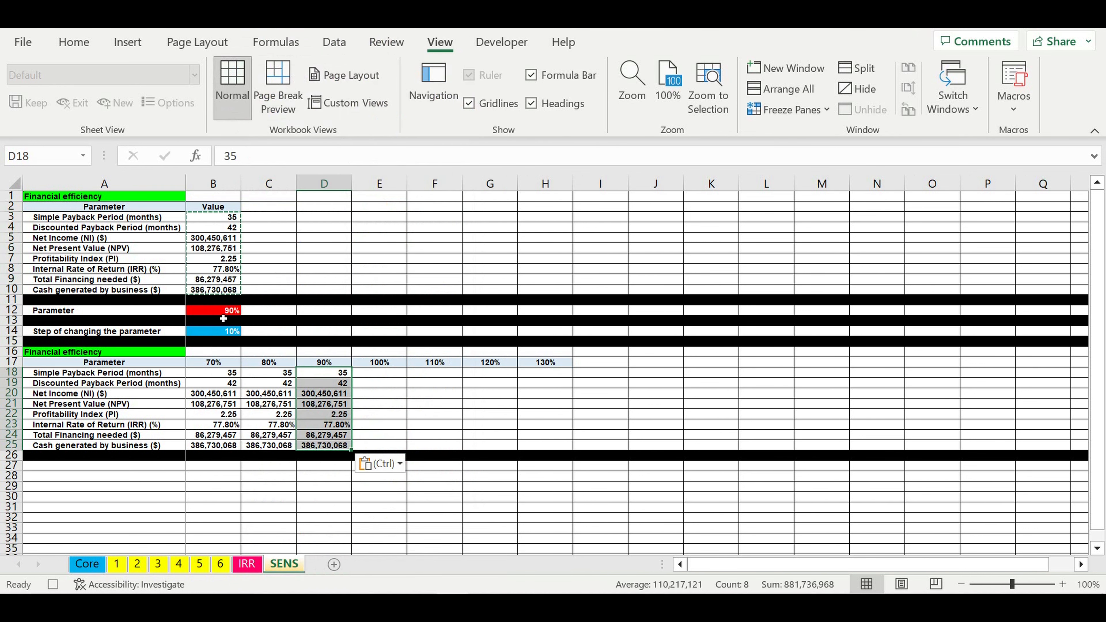
Step: Point the parameter cell B12 to the 100% heading with =E17
click(218, 310)
text(=)
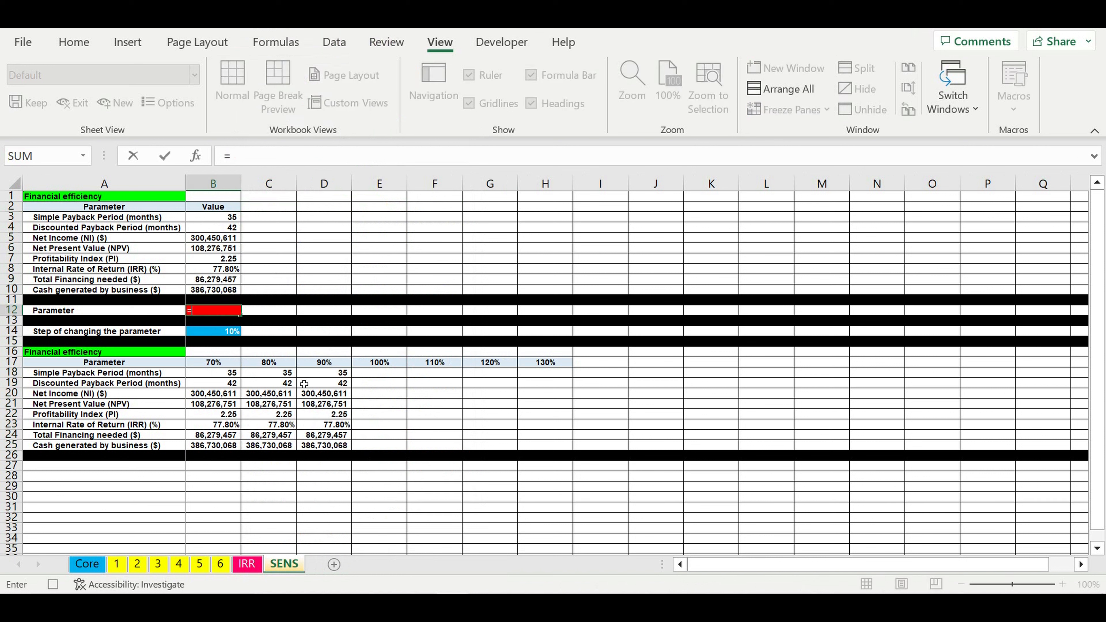
click(382, 366)
key(Return)
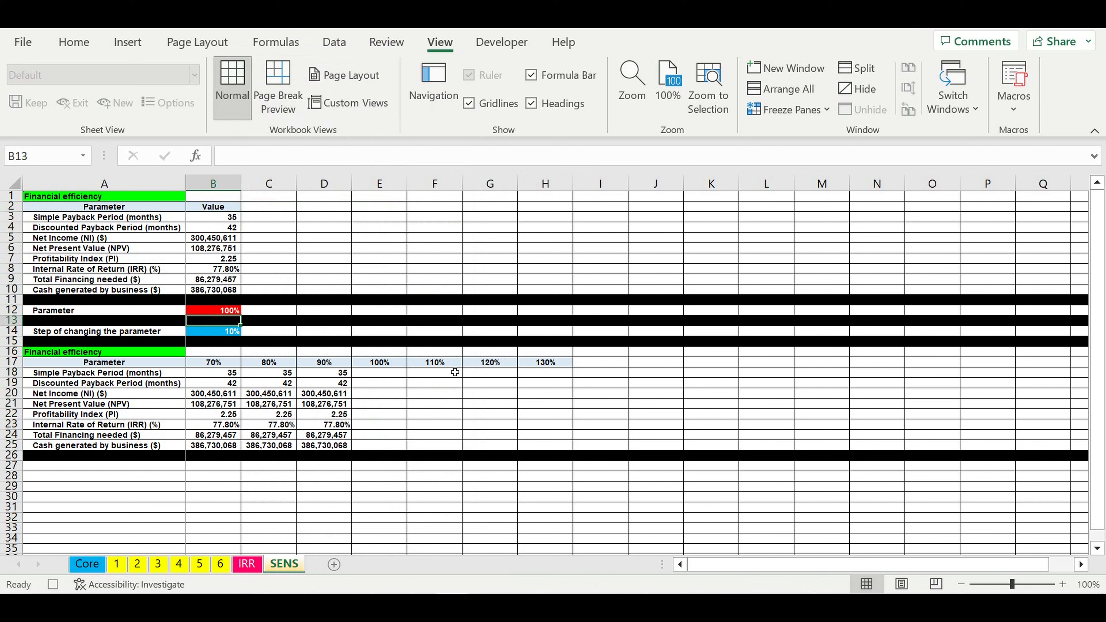
Step: Copy the efficiency results B3:B10 and paste them as values only into the 100% column from E18
click(206, 217)
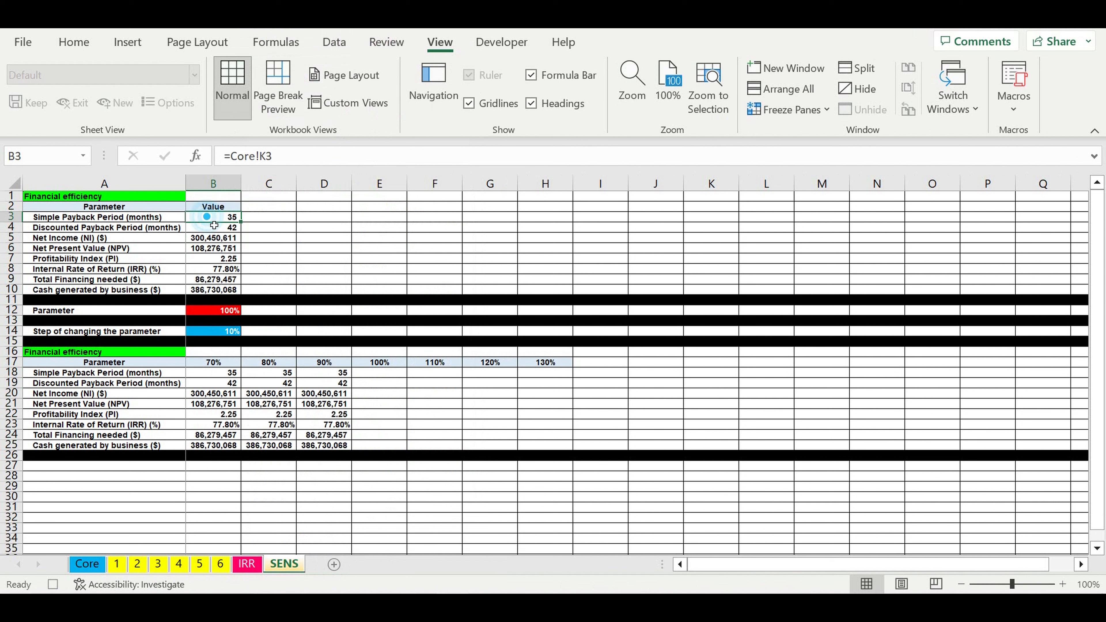
drag(213, 225, 214, 289)
right_click(214, 238)
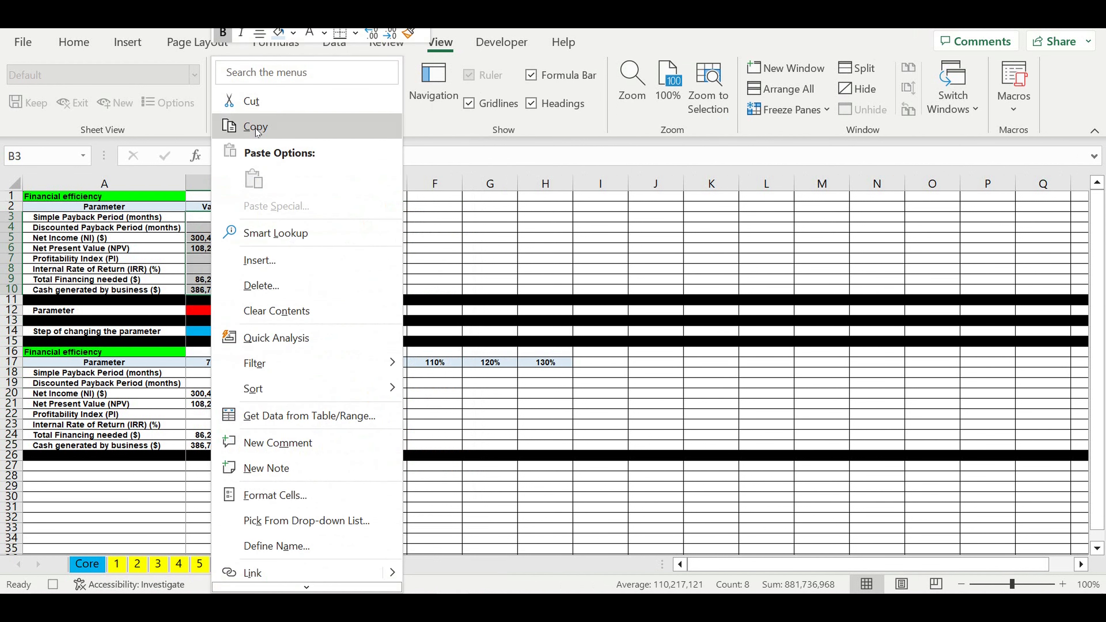
click(254, 128)
click(374, 375)
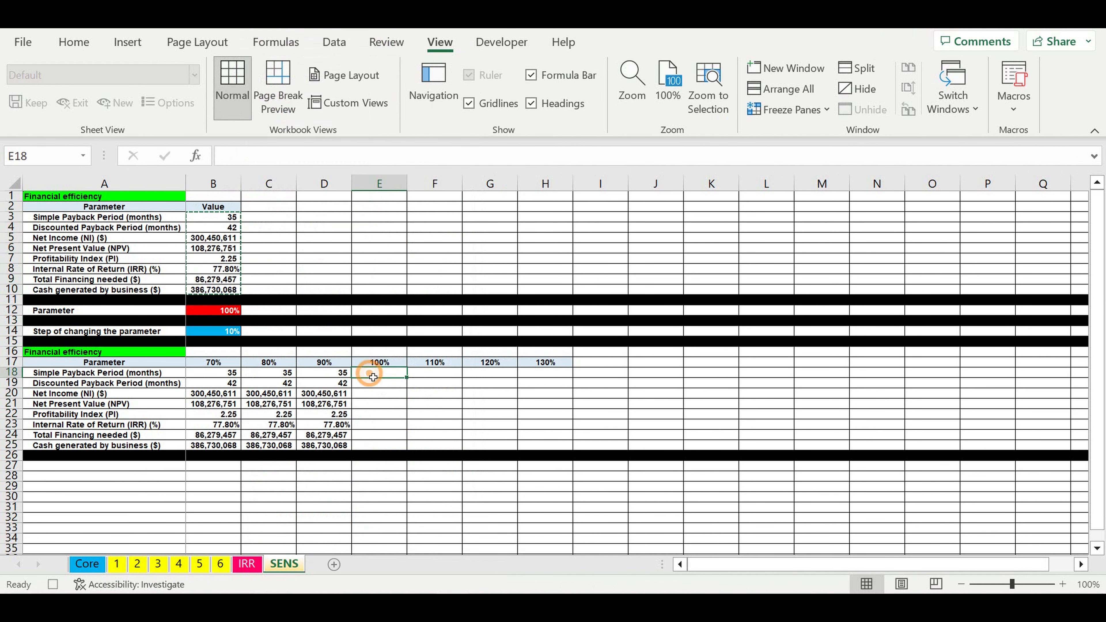
right_click(374, 375)
click(439, 126)
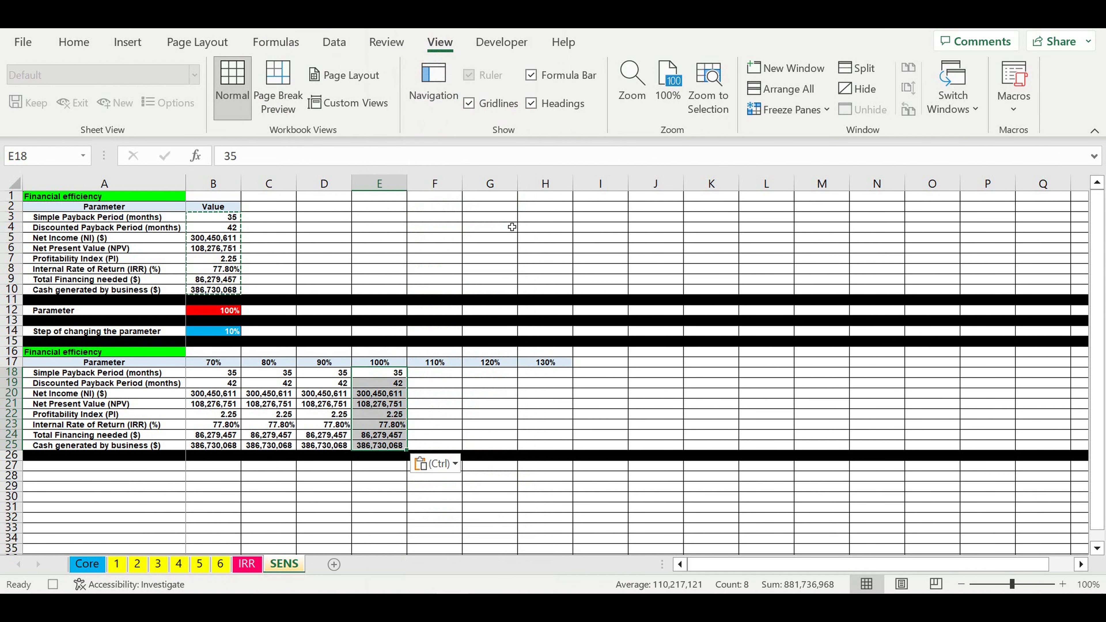
Step: Point the parameter cell B12 to the 110% heading with =F17
click(220, 313)
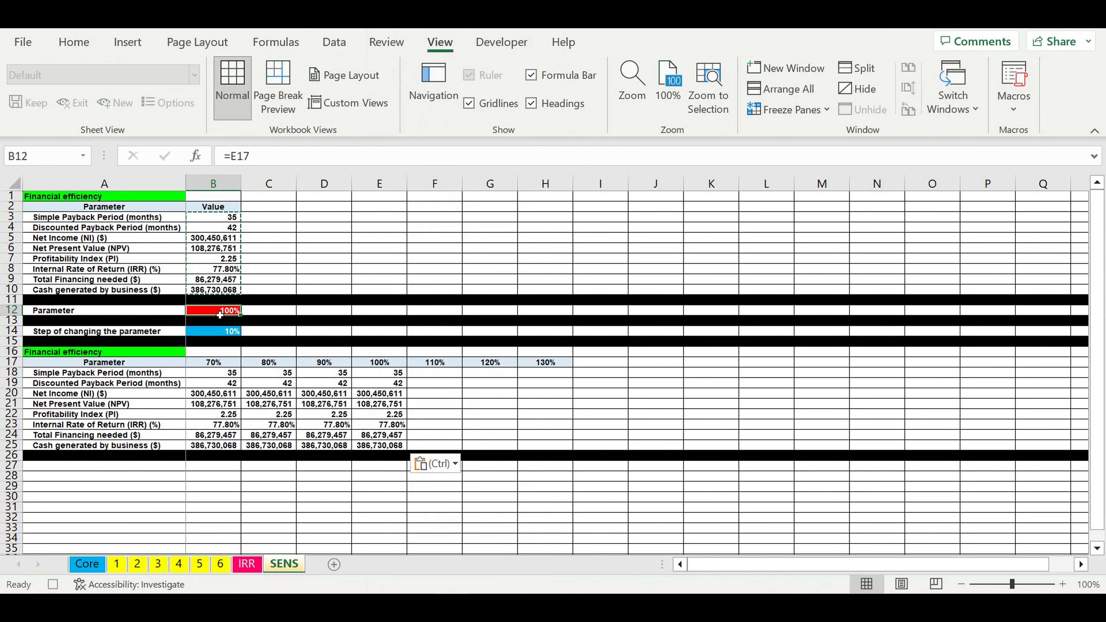
text(=)
click(435, 366)
key(Return)
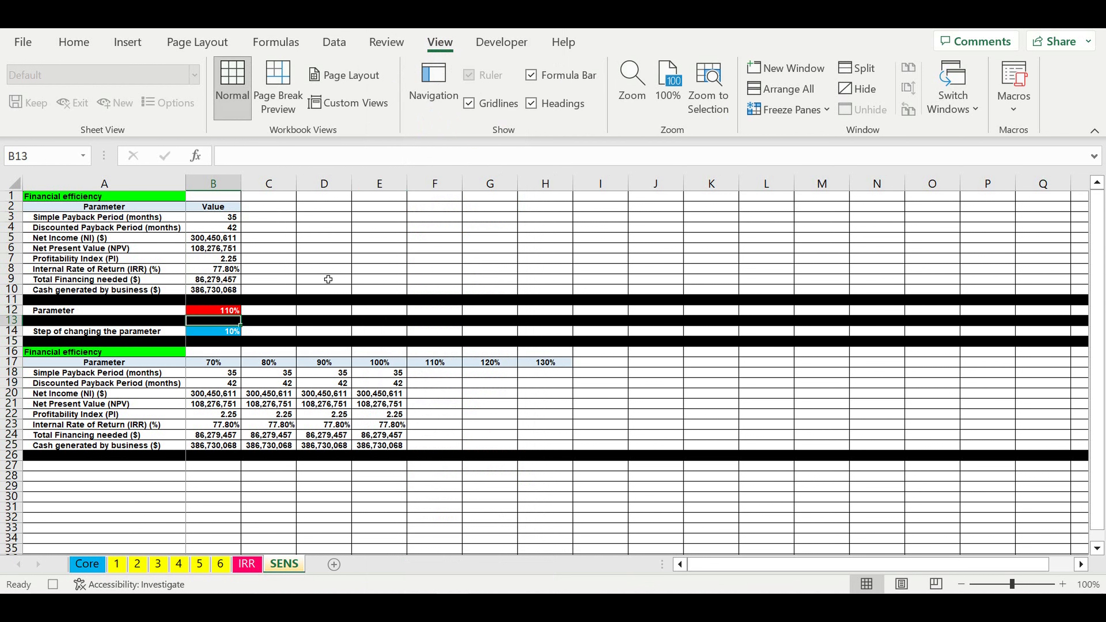
Step: Copy the efficiency results B3:B10 and paste them as values only into the 110% column from F18
click(217, 216)
drag(221, 239, 220, 289)
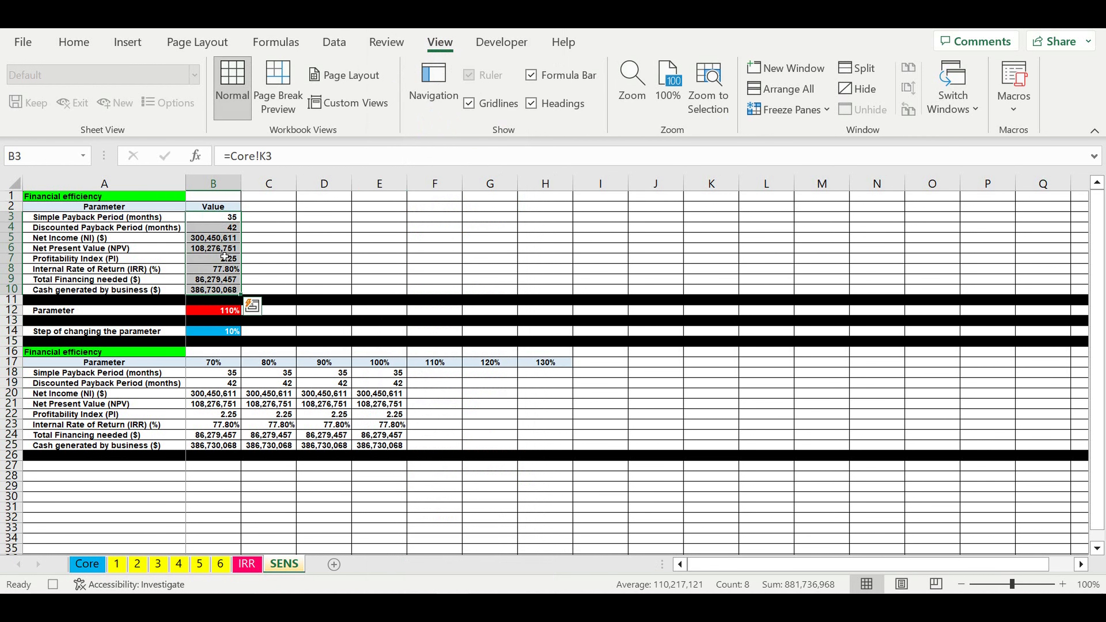
right_click(221, 288)
click(264, 126)
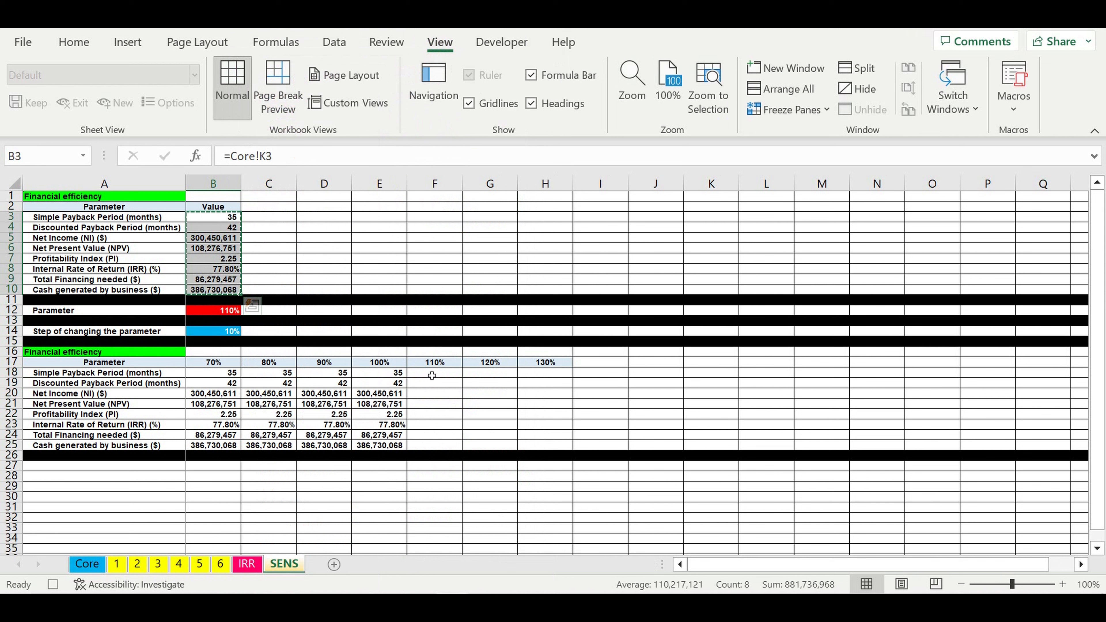
click(432, 373)
right_click(432, 374)
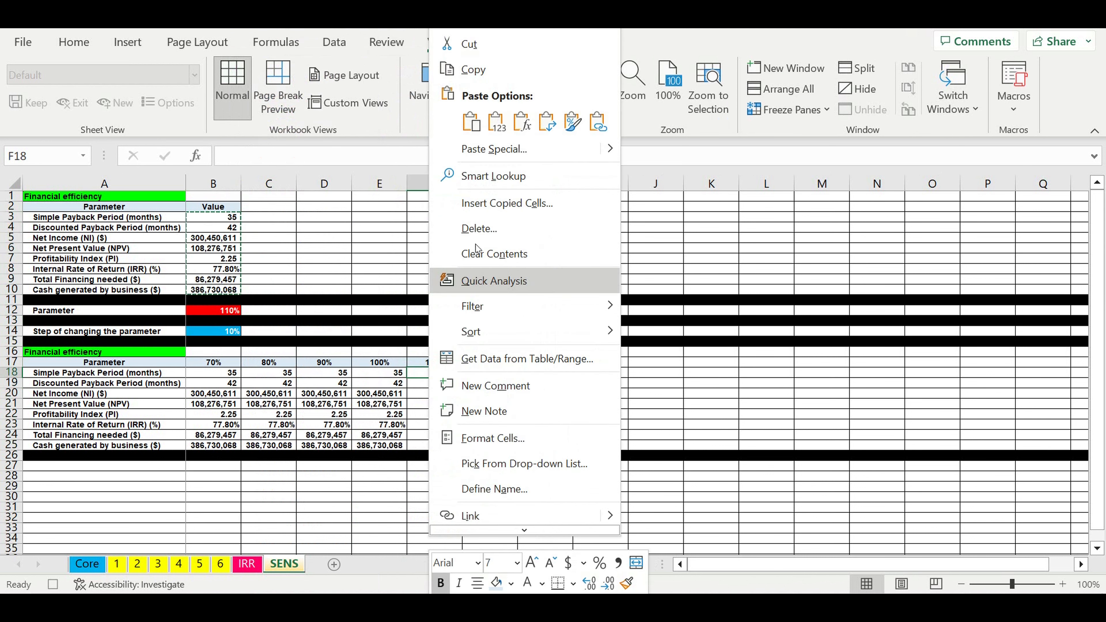
click(497, 127)
Step: Point the parameter cell B12 to the 120% heading with =G17
click(227, 312)
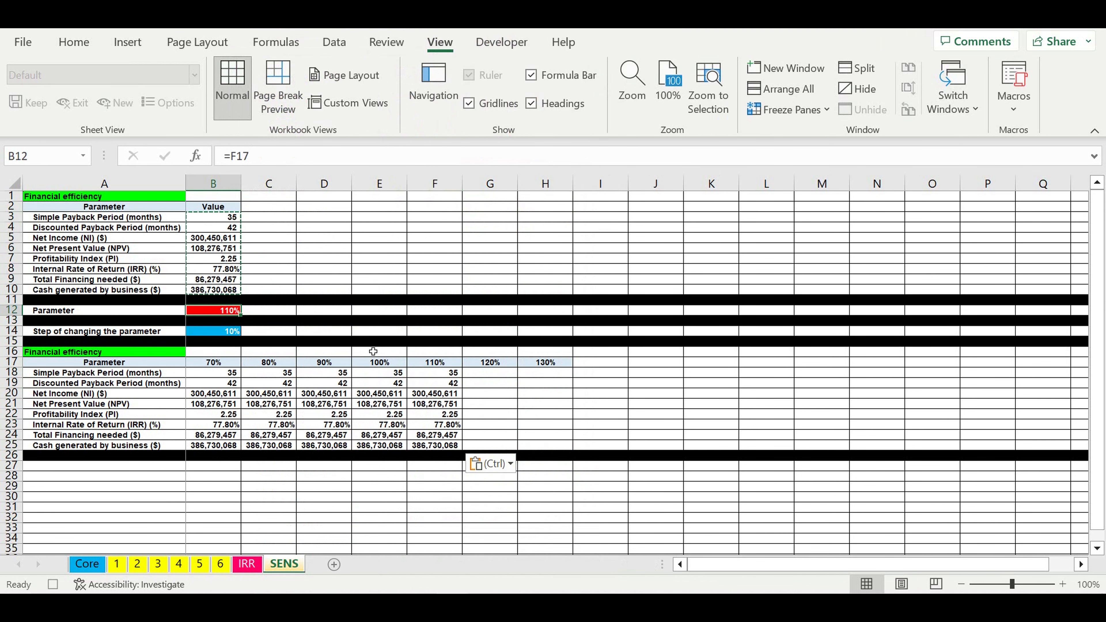
text(=)
click(490, 363)
key(Return)
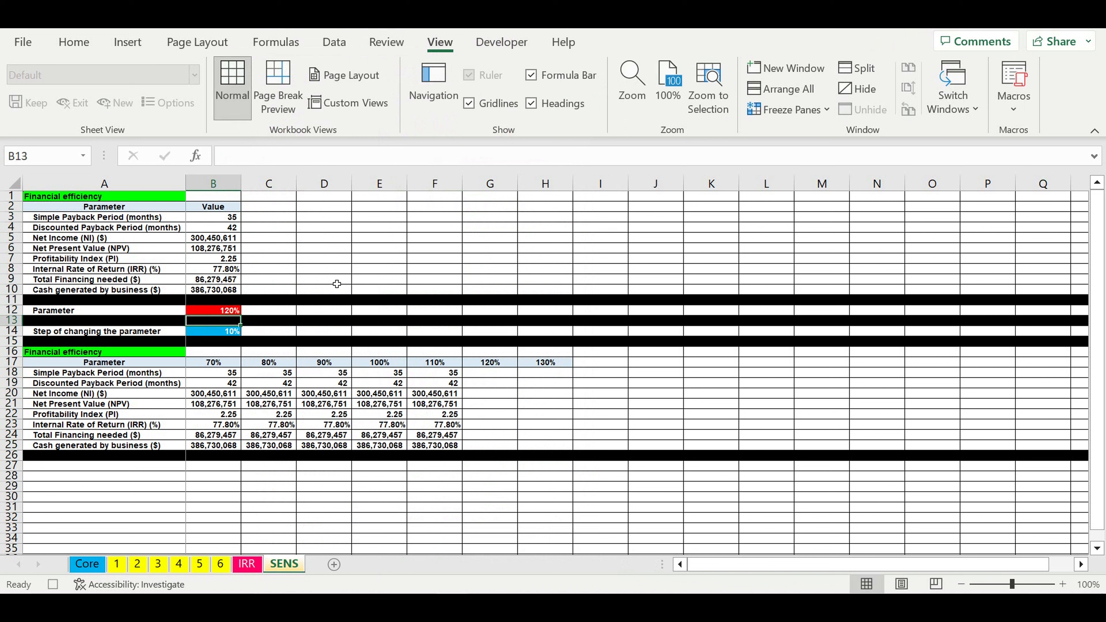
Step: Copy the efficiency results B3:B10 and paste them as values only into the 120% column from G18
drag(225, 222, 218, 288)
right_click(215, 260)
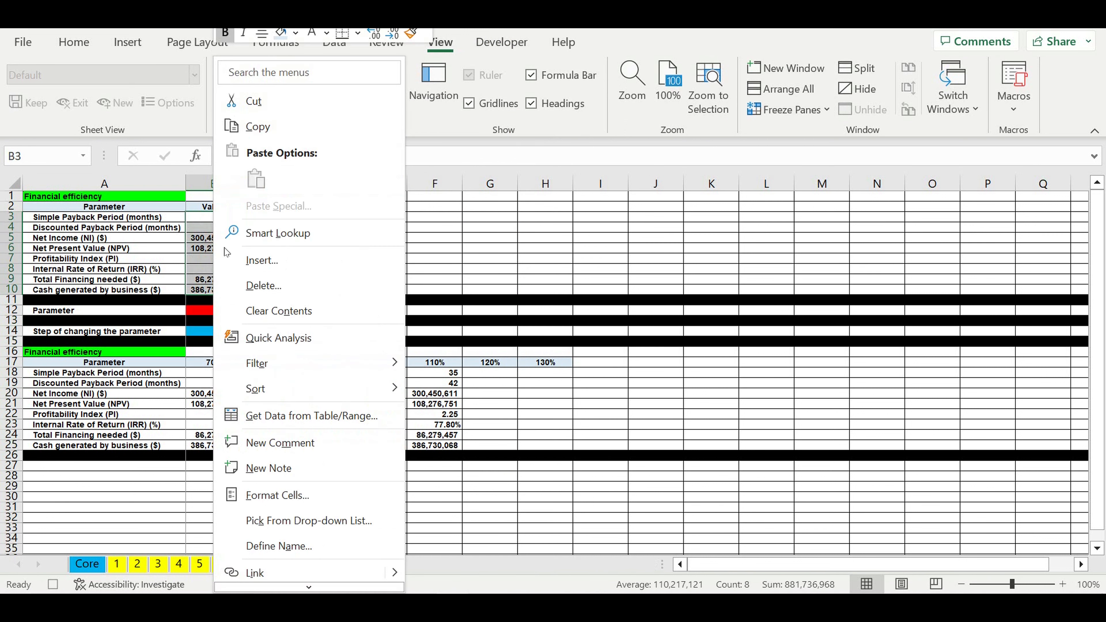
click(260, 126)
click(496, 373)
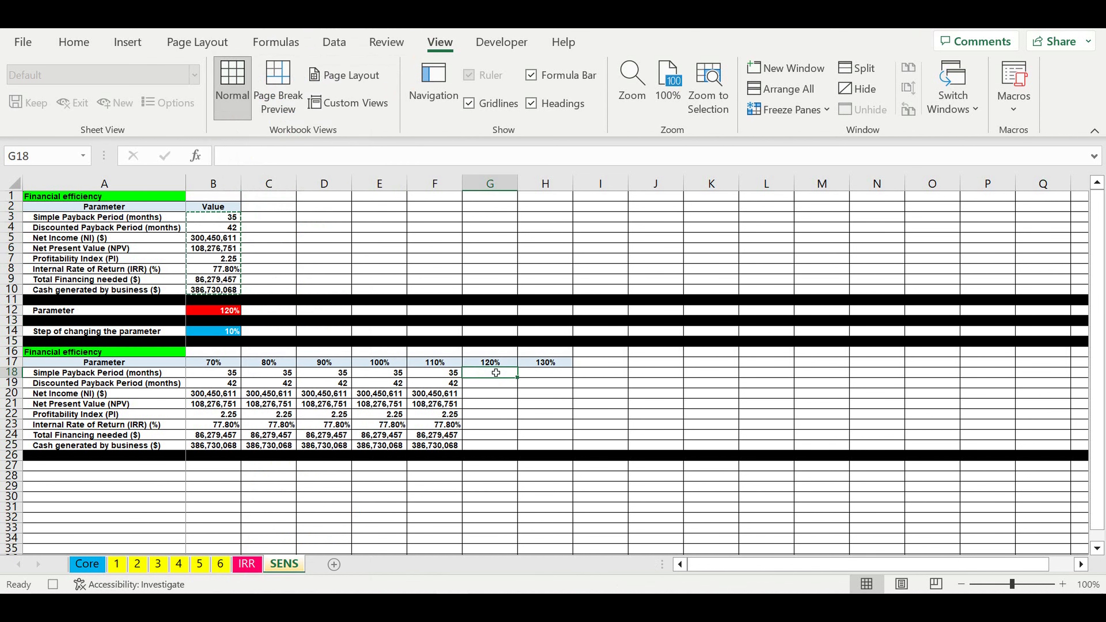
right_click(496, 373)
click(562, 129)
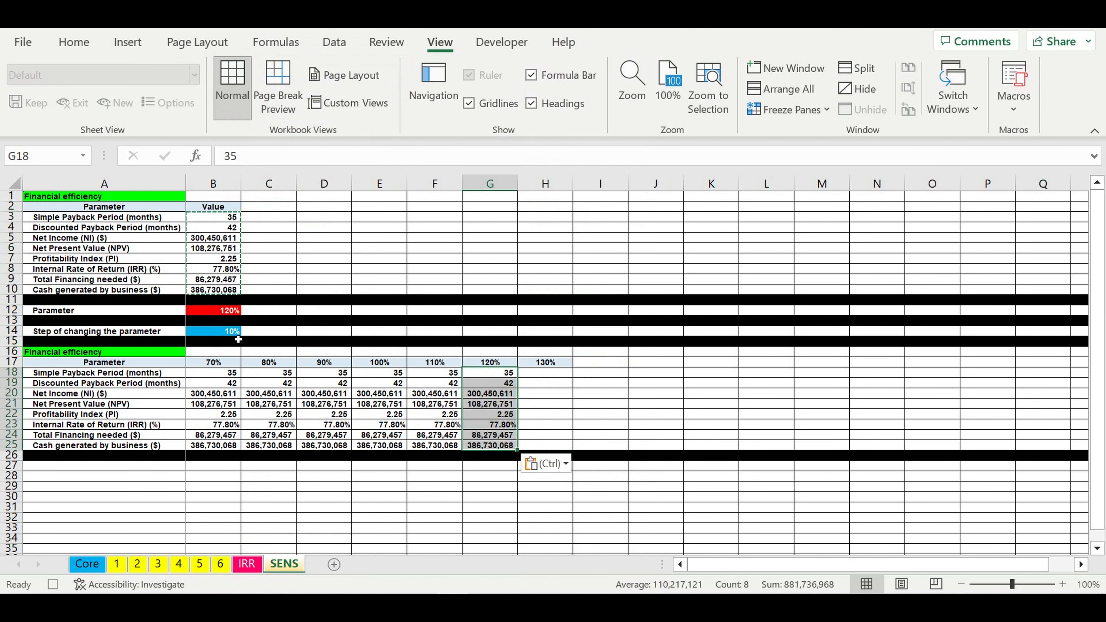
Step: Point the parameter cell B12 to the 130% heading with =H17
click(213, 314)
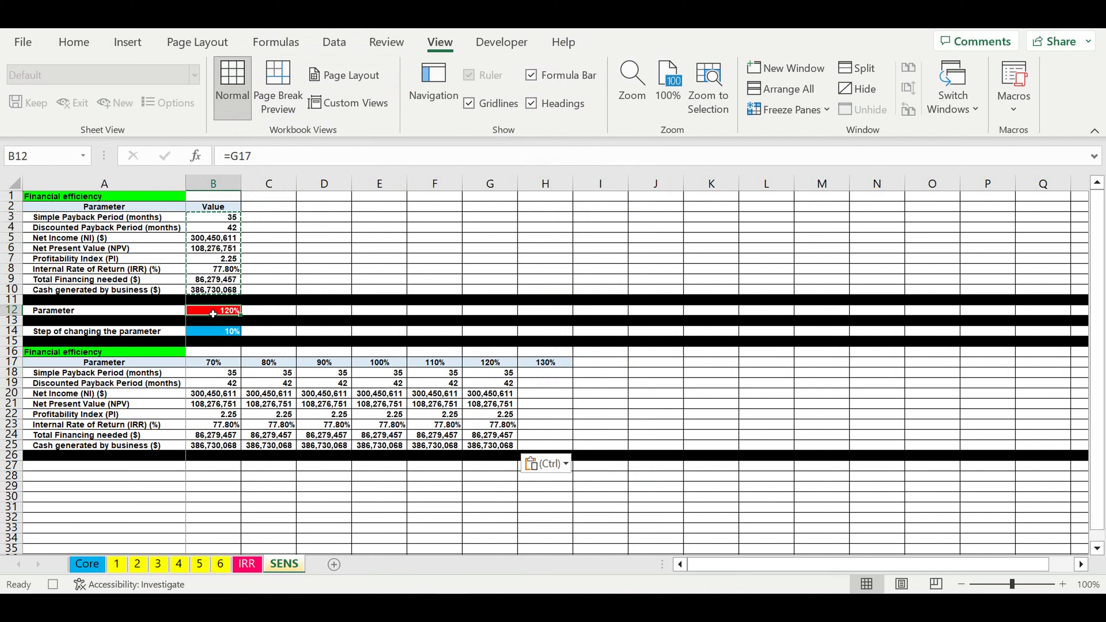
text(=)
click(545, 362)
key(Return)
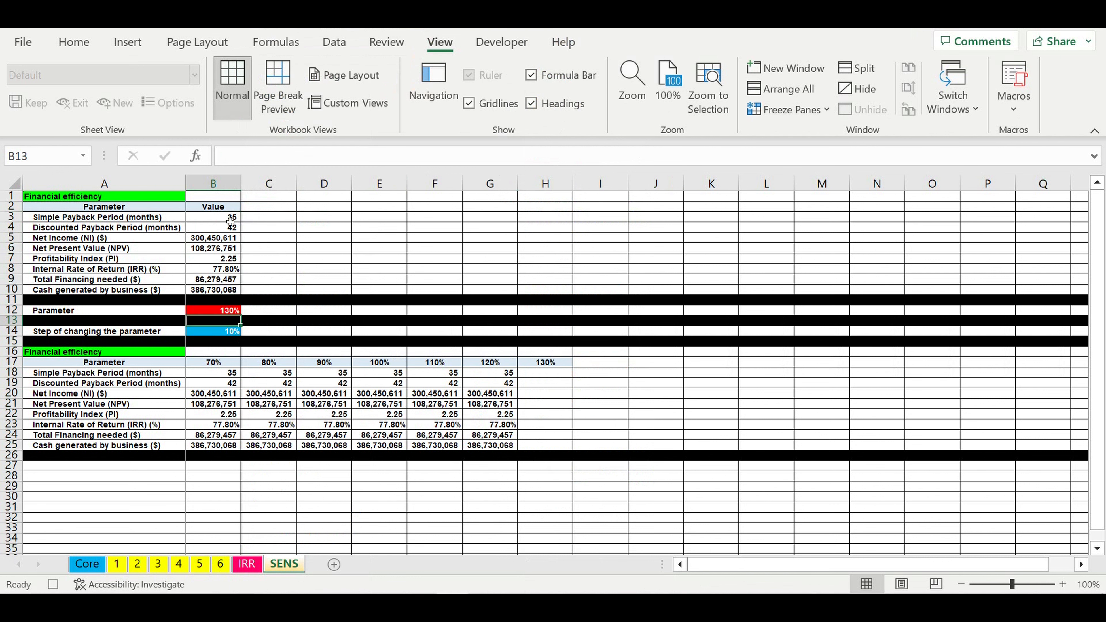
Step: Copy the efficiency results B3:B10 and paste them as values only into the 130% column from H18
drag(221, 221, 218, 290)
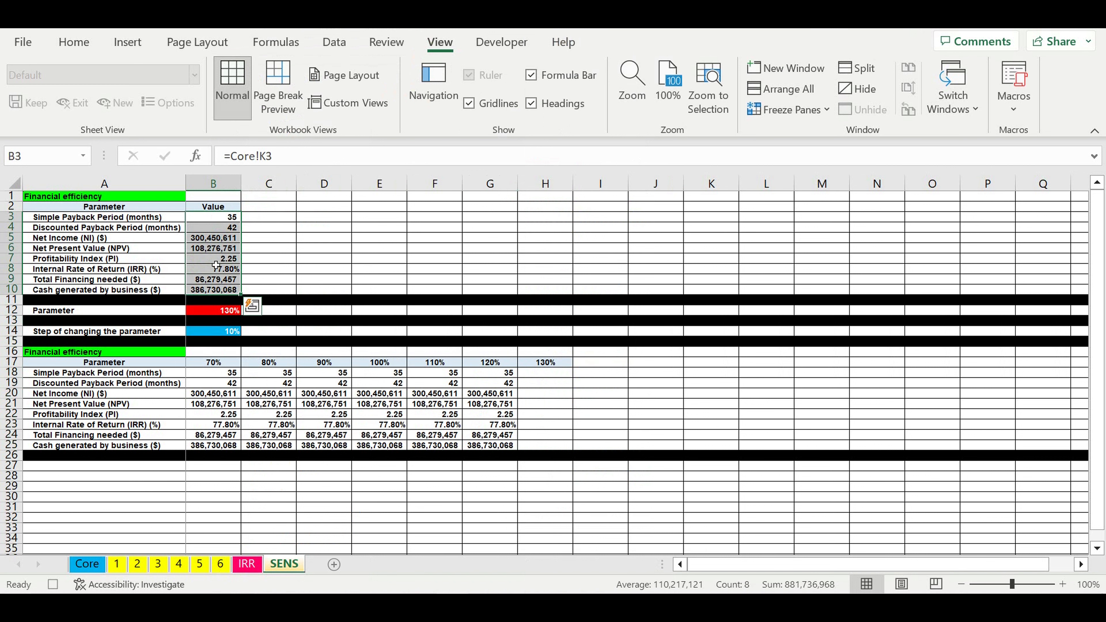
right_click(213, 266)
click(255, 127)
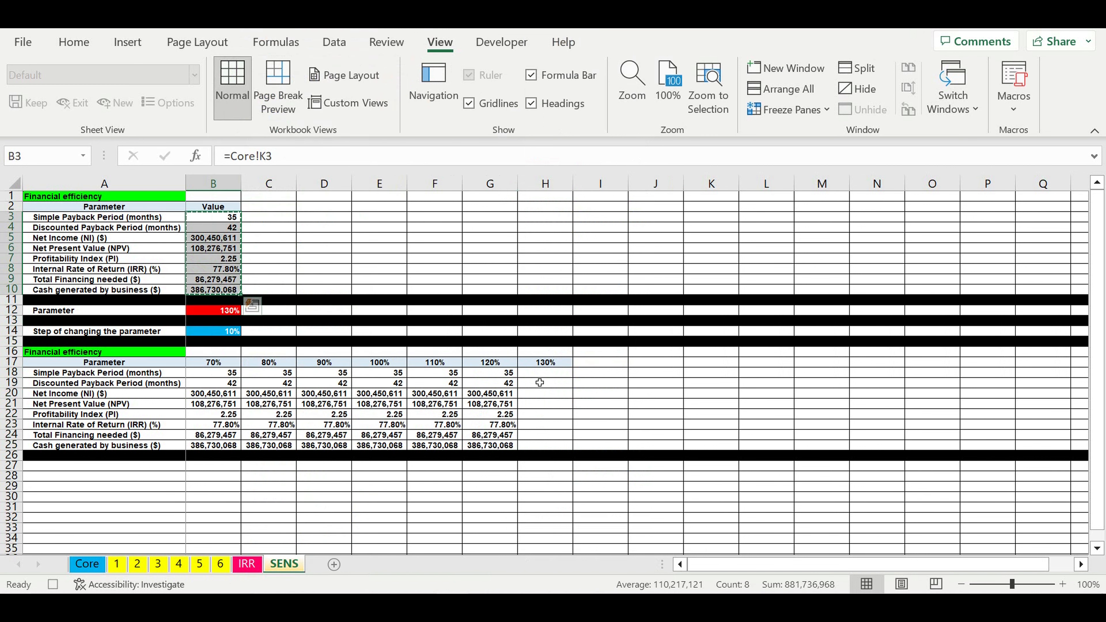
click(547, 374)
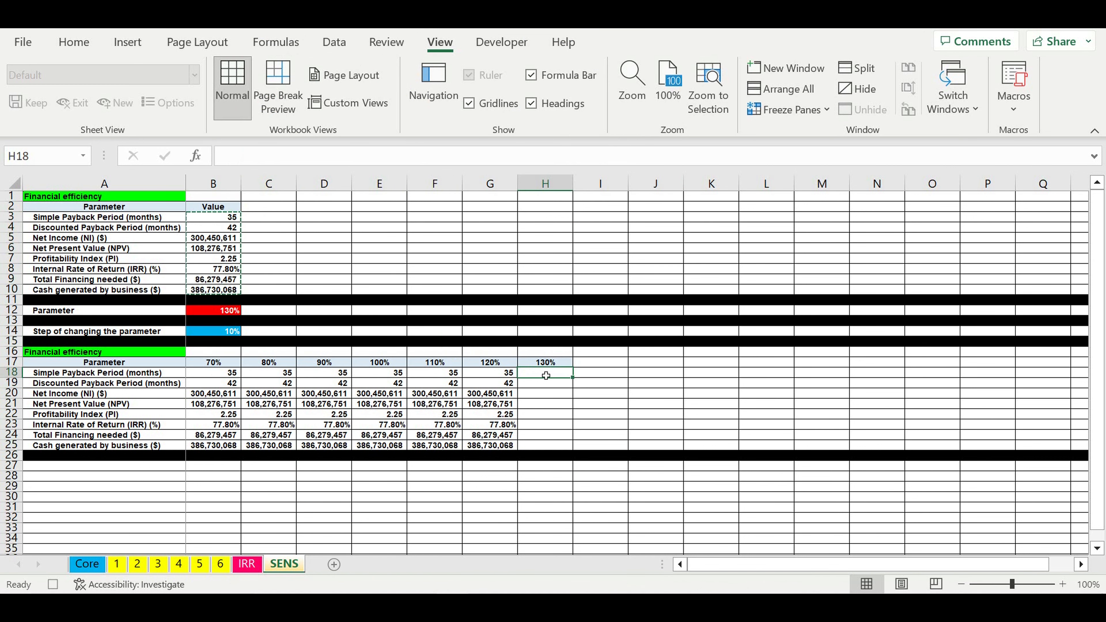
right_click(545, 375)
click(612, 123)
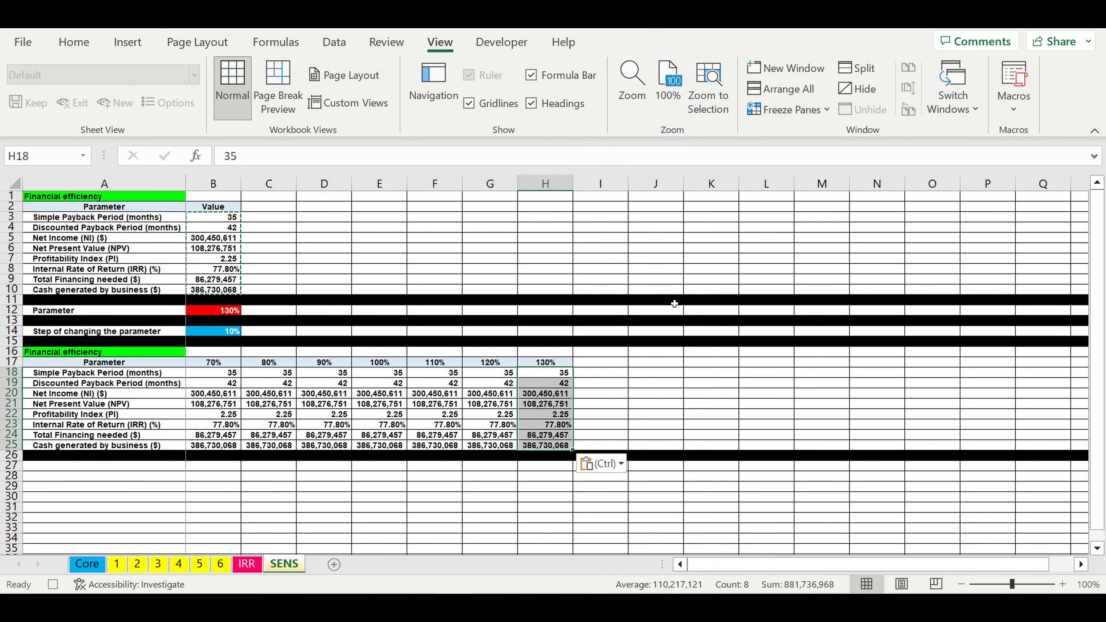
click(652, 402)
Step: Set the parameter cell B12 to a fixed 100% and stop recording the macro
click(203, 313)
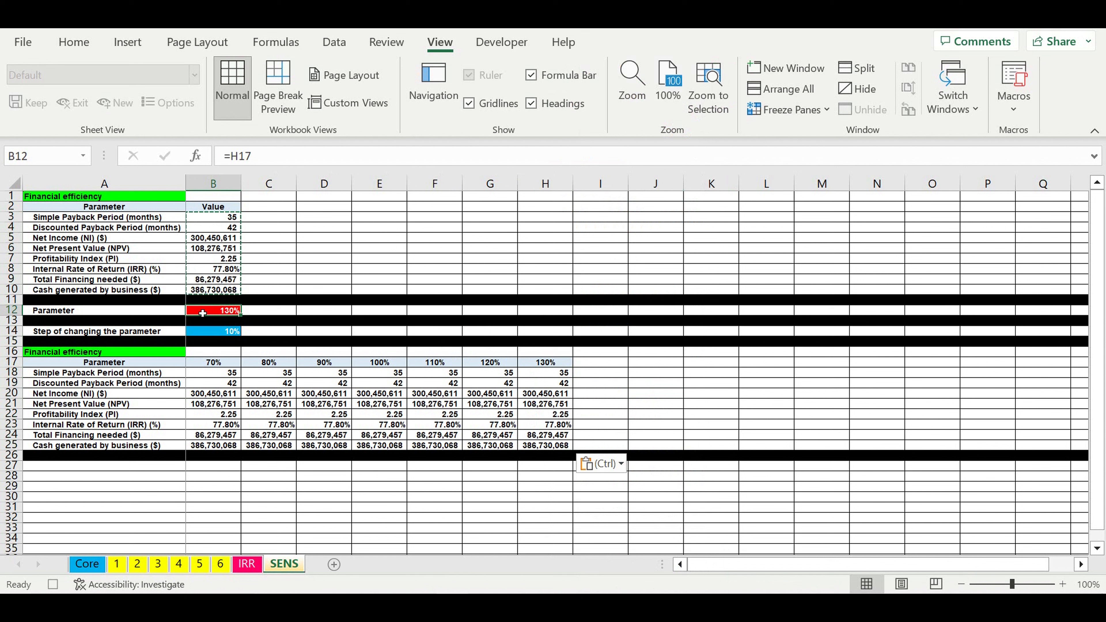
text(1)
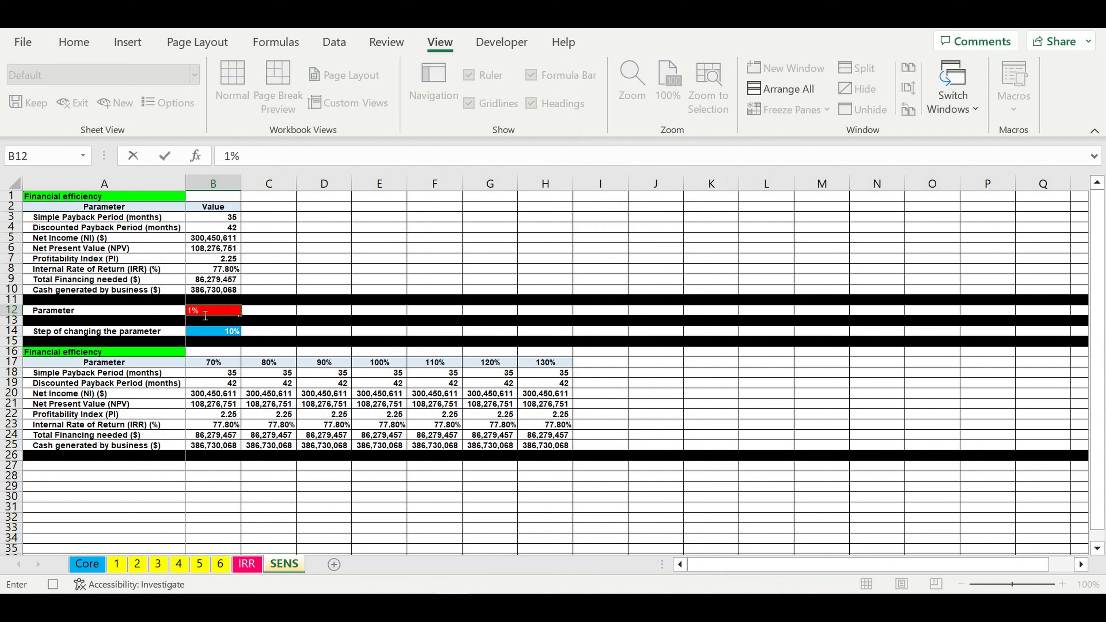
text(00)
key(Return)
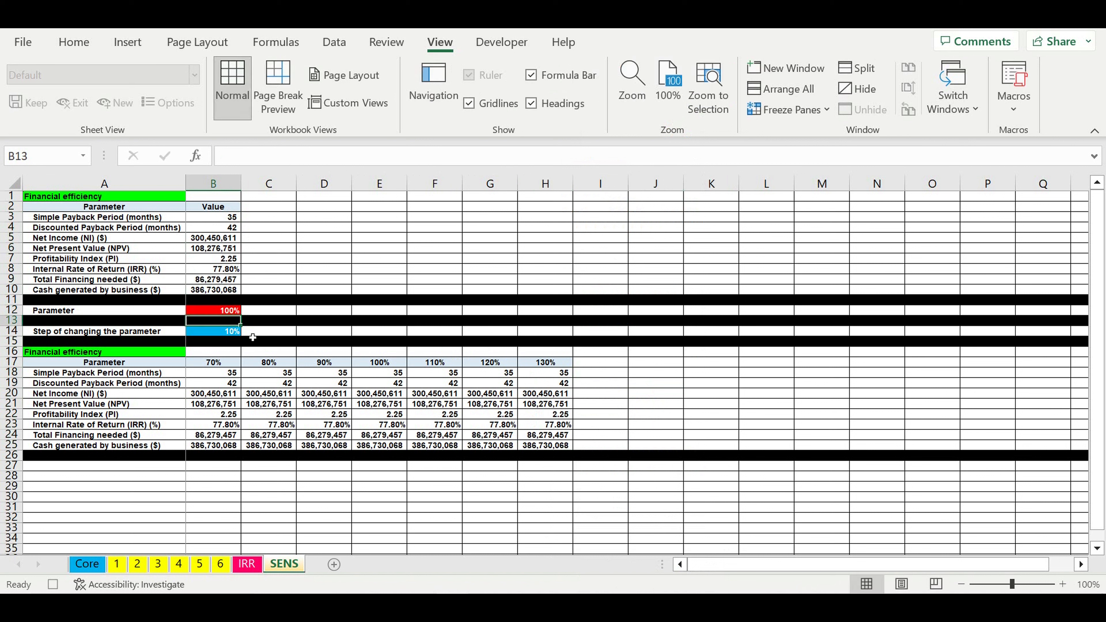
click(208, 313)
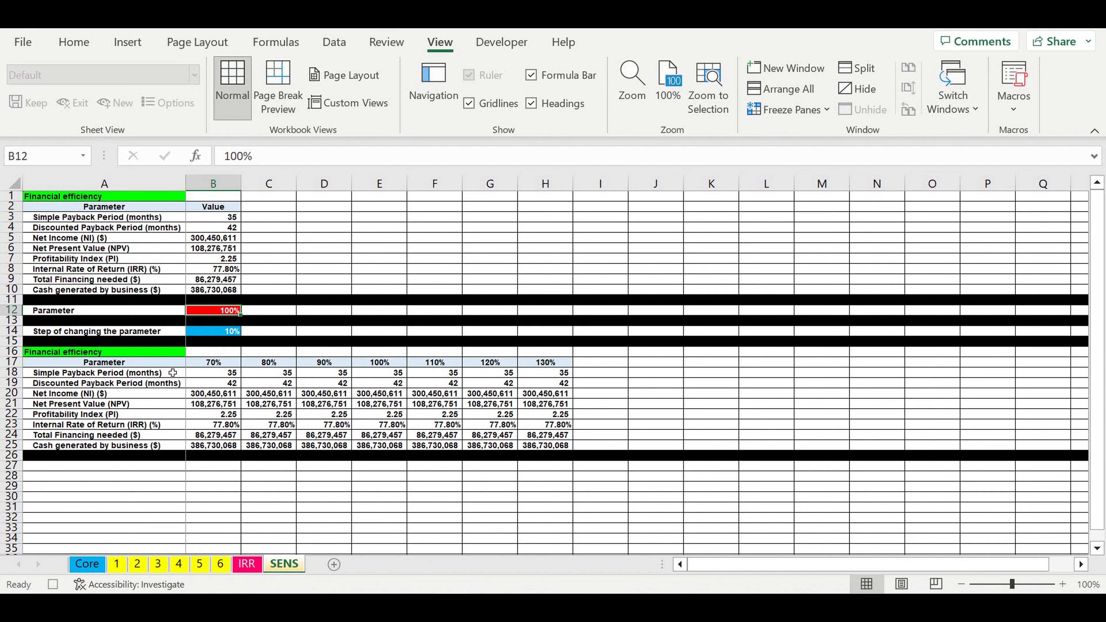
click(53, 585)
Step: Clear the contents of the sensitivity results table B18:H25
drag(212, 377, 571, 442)
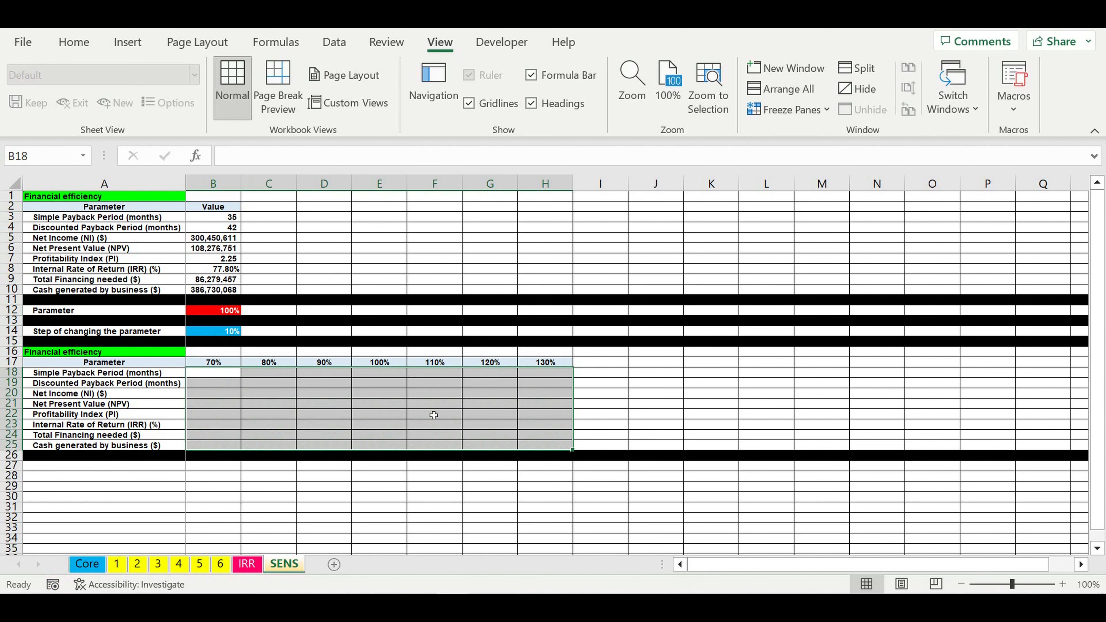
key(Delete)
click(434, 415)
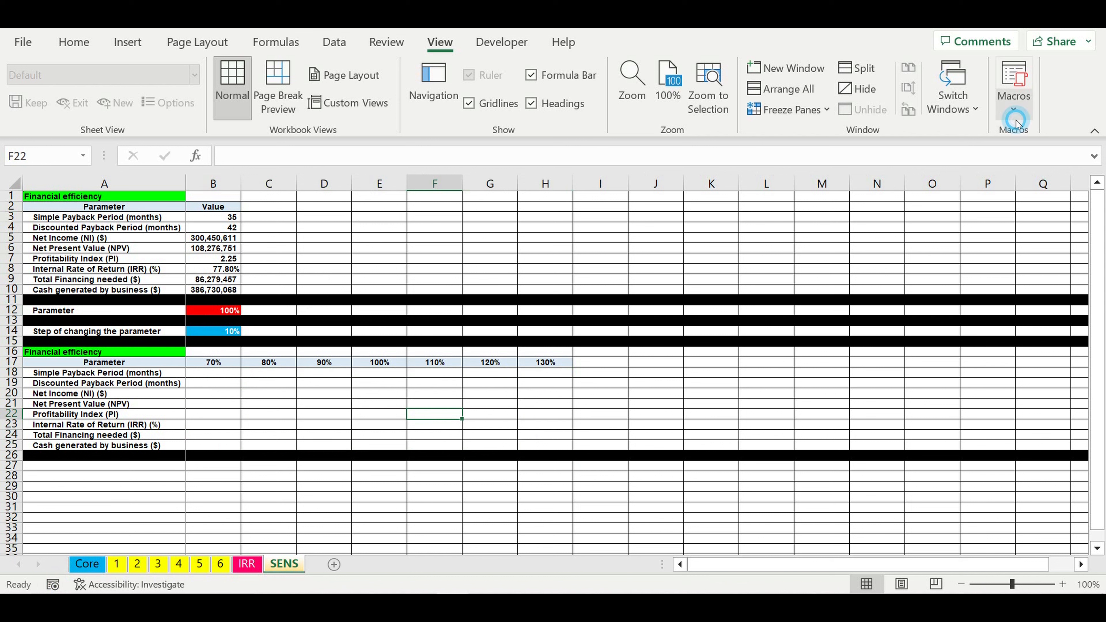
Step: Run the SENS macro to fill the sensitivity table and inspect the results in B18:H25
click(1013, 96)
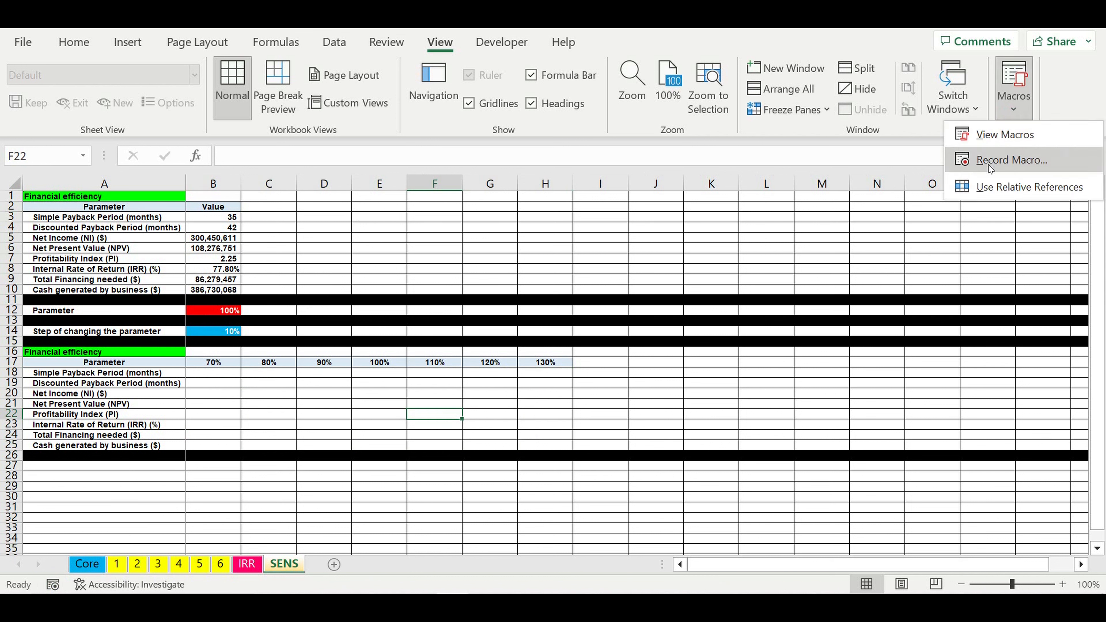
click(982, 135)
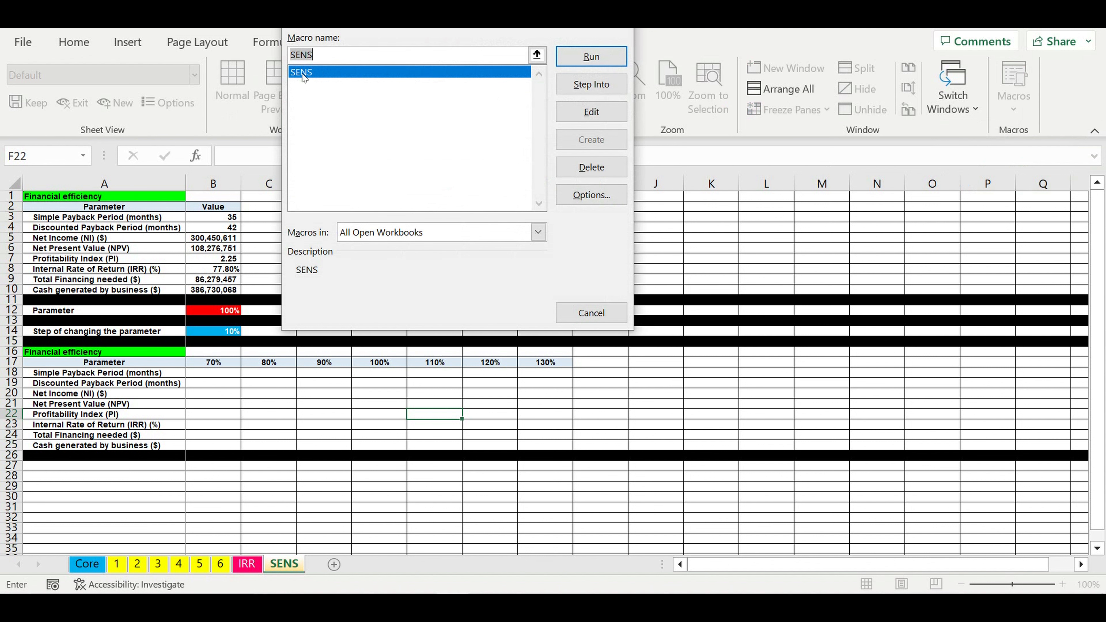
click(590, 57)
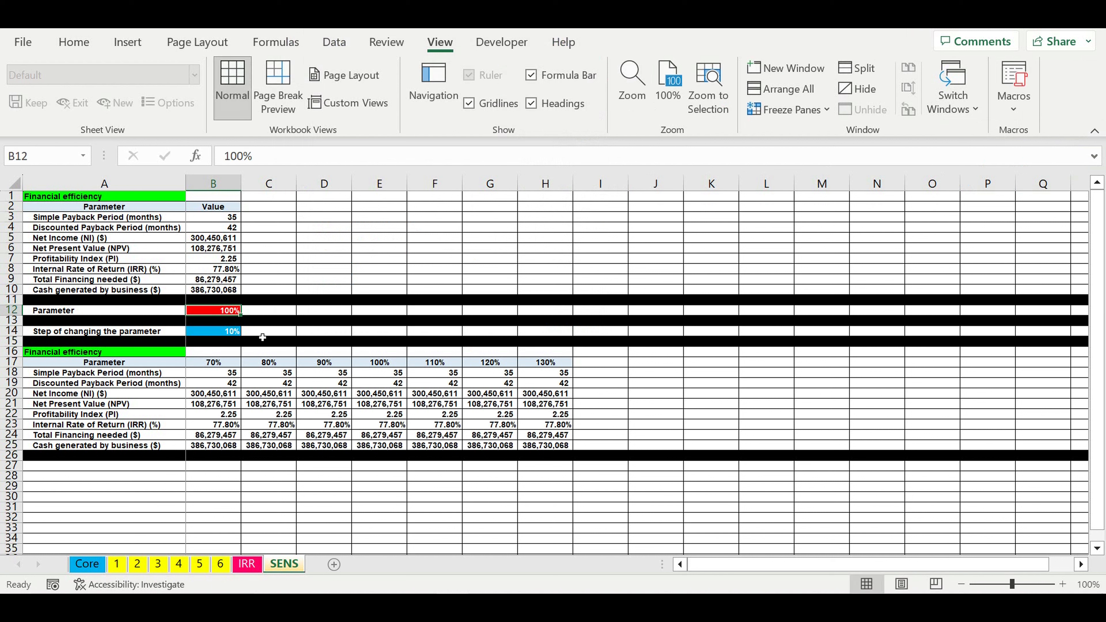
click(221, 365)
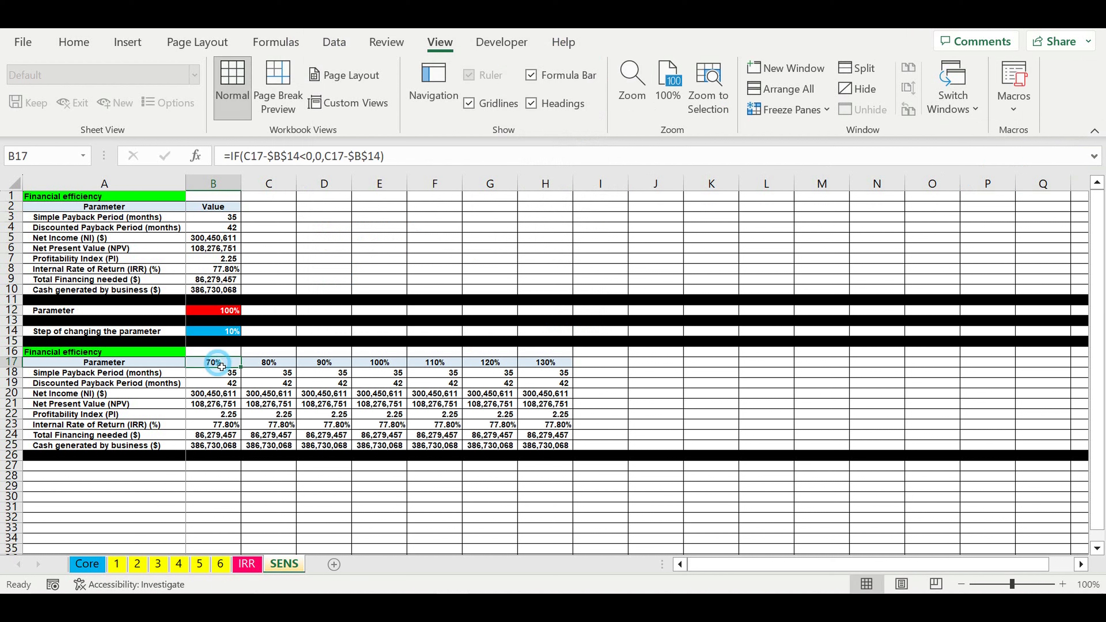
drag(220, 378, 544, 446)
click(418, 449)
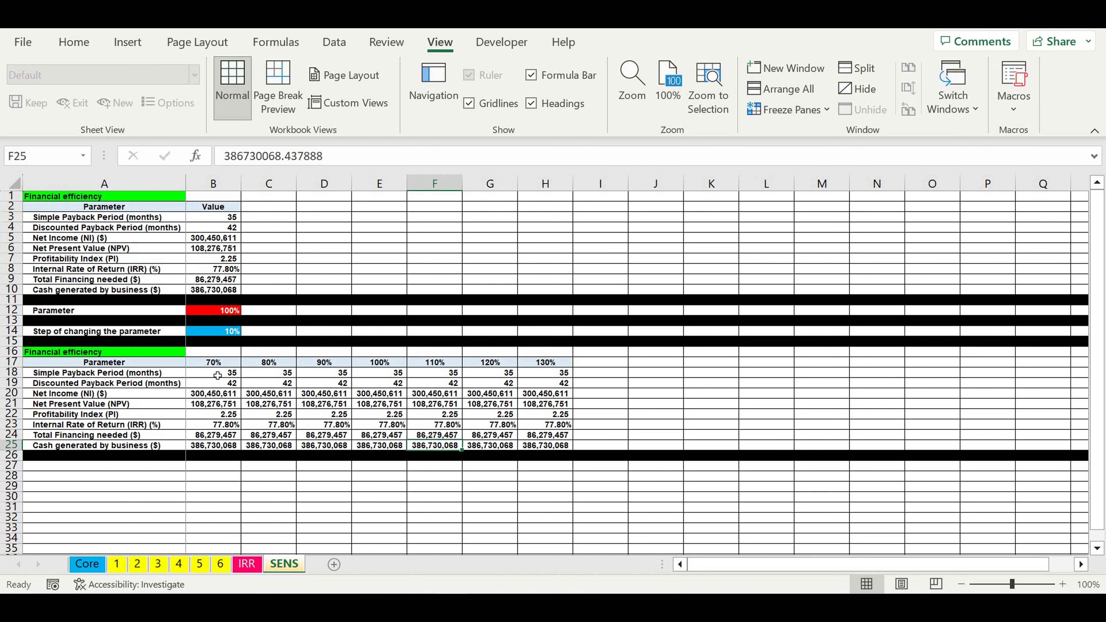
drag(218, 376, 547, 445)
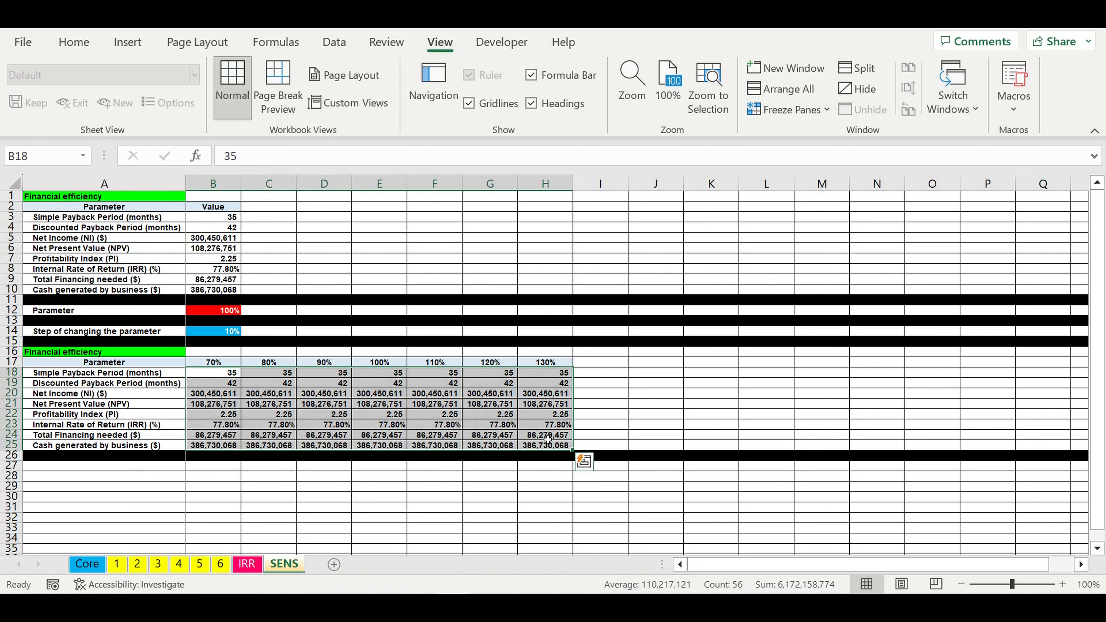
click(204, 314)
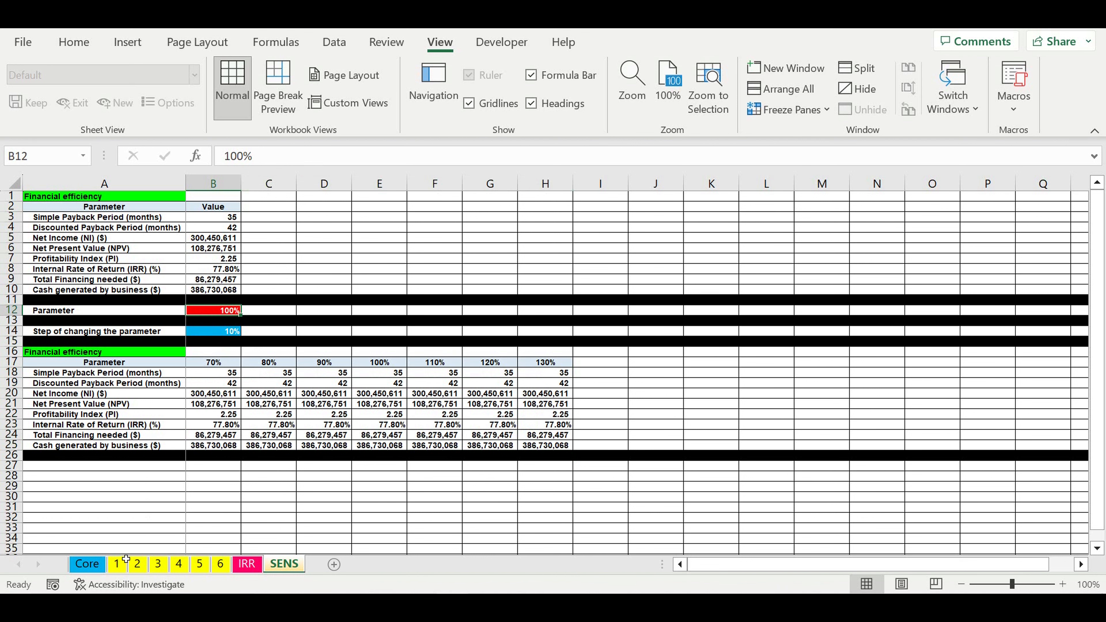
Step: Set the Manufacturing costs coefficient in B18 of the Core sheet to 100%
click(87, 564)
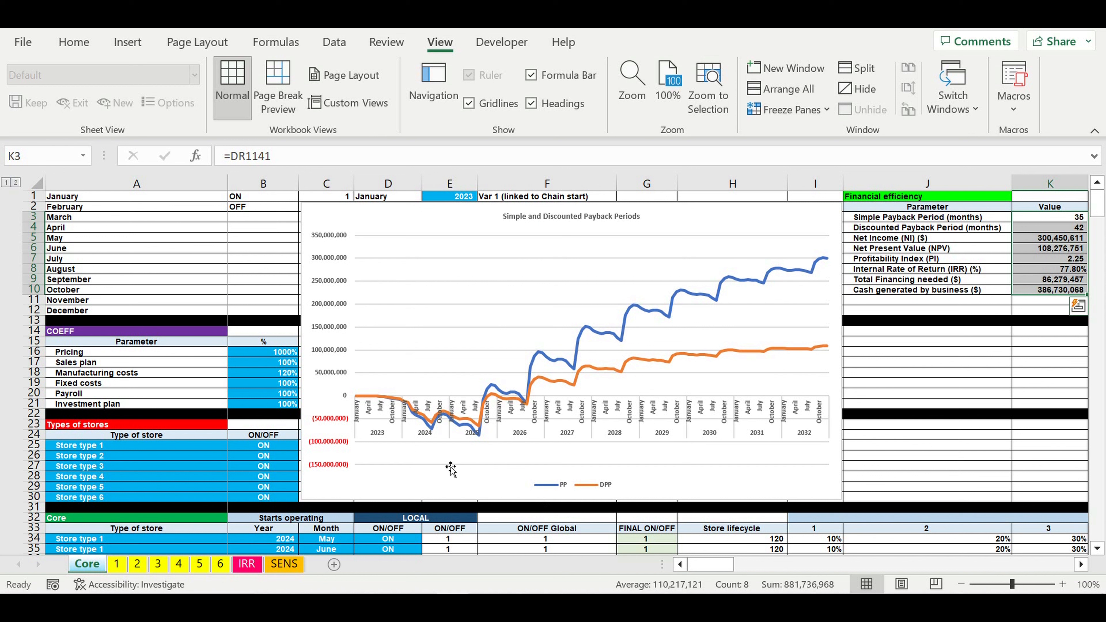
click(280, 374)
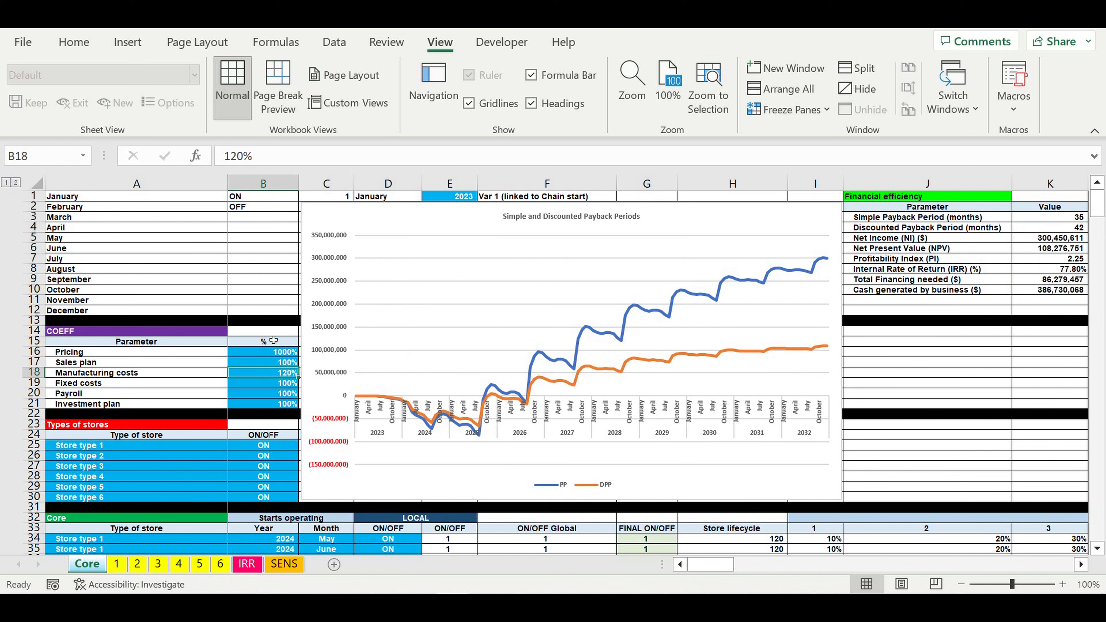
click(240, 156)
key(BackSpace)
text(0)
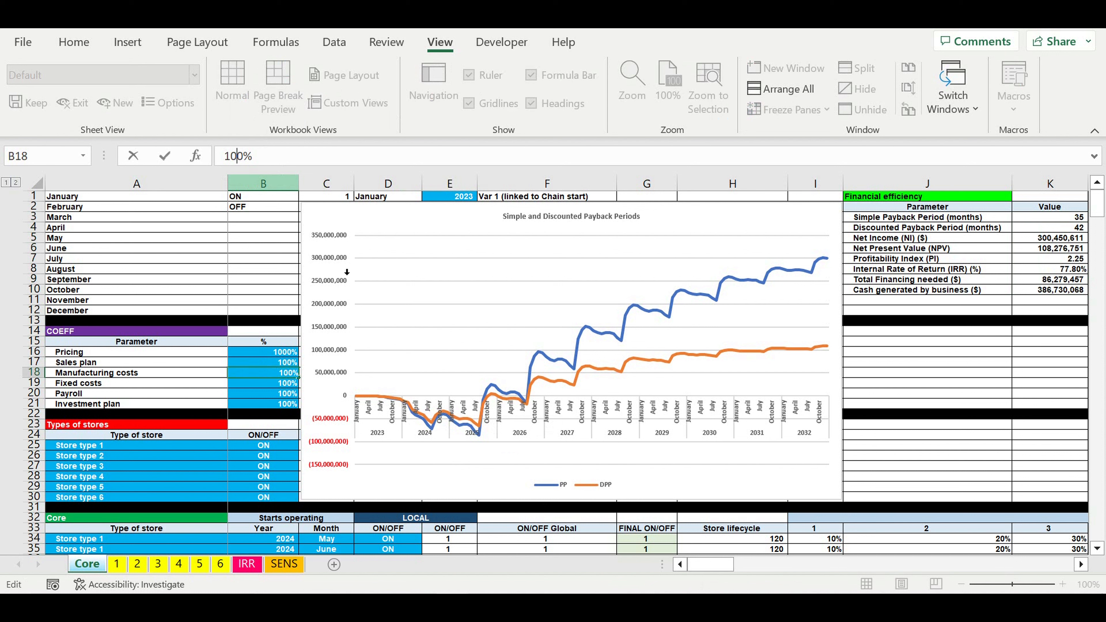
key(Return)
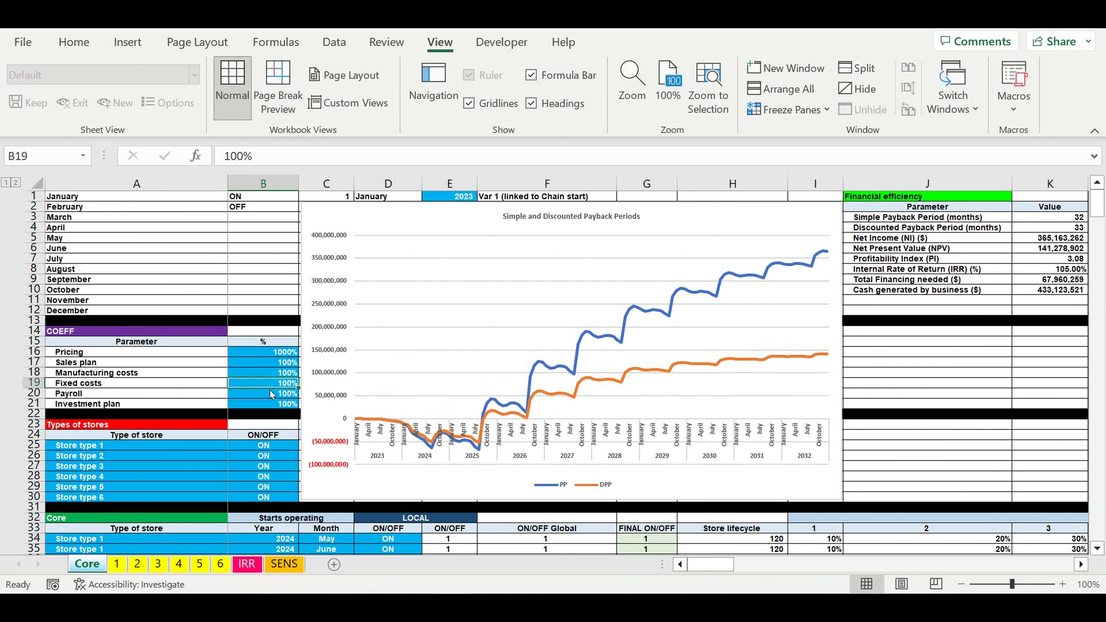
Step: Link the Manufacturing costs coefficient in B18 of the Core sheet to the SENS parameter with the formula =100%*SENS!B12
click(252, 374)
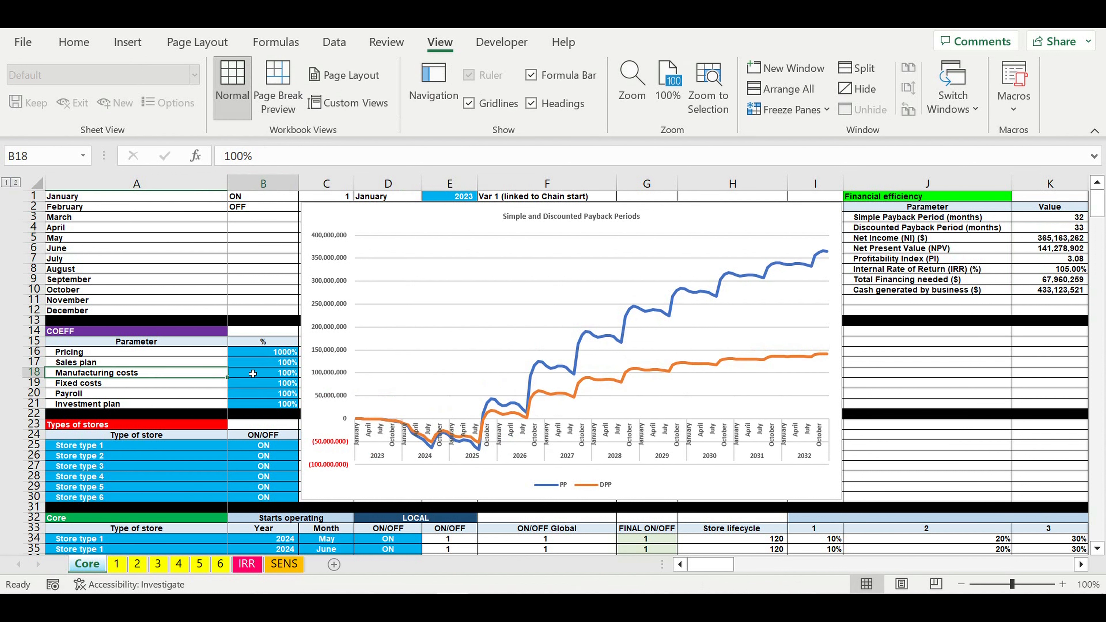
click(224, 158)
text(=100%*)
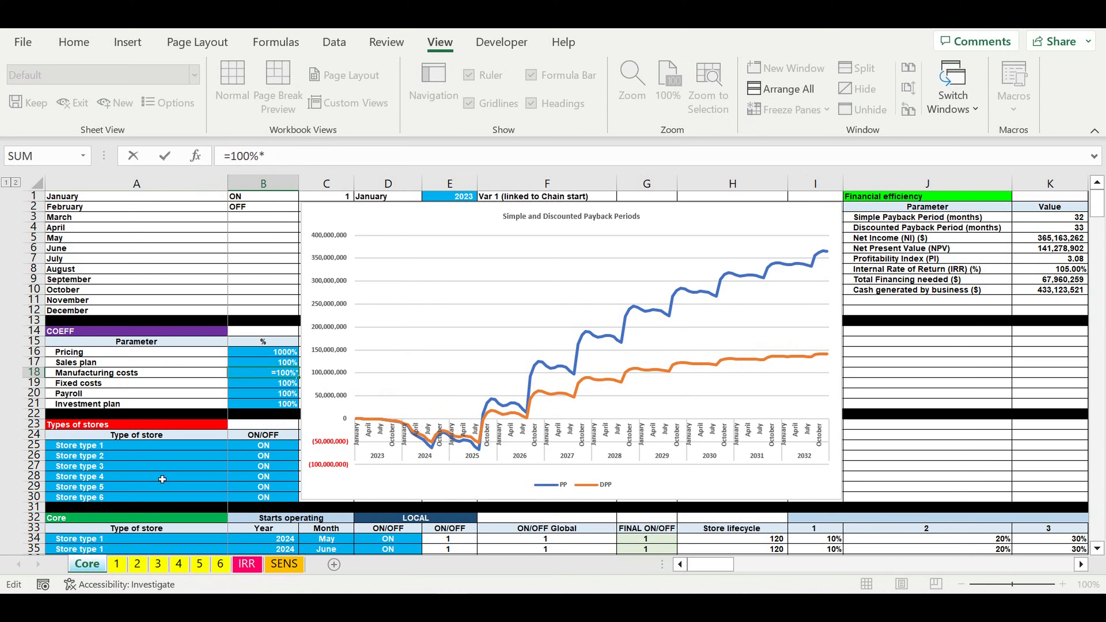
click(284, 564)
click(217, 313)
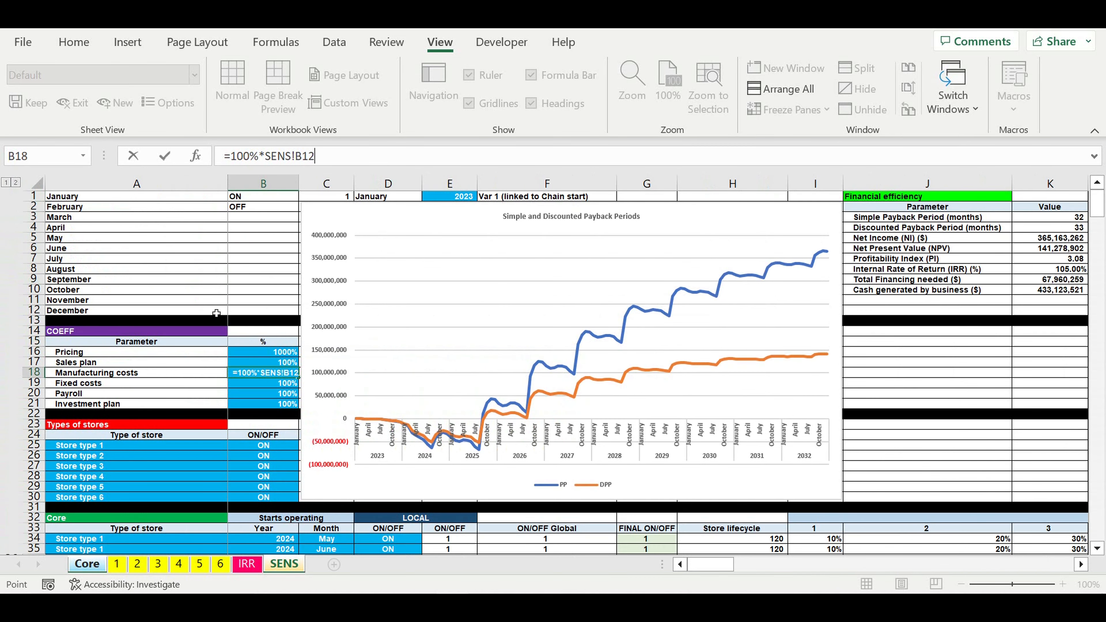
key(Return)
click(273, 375)
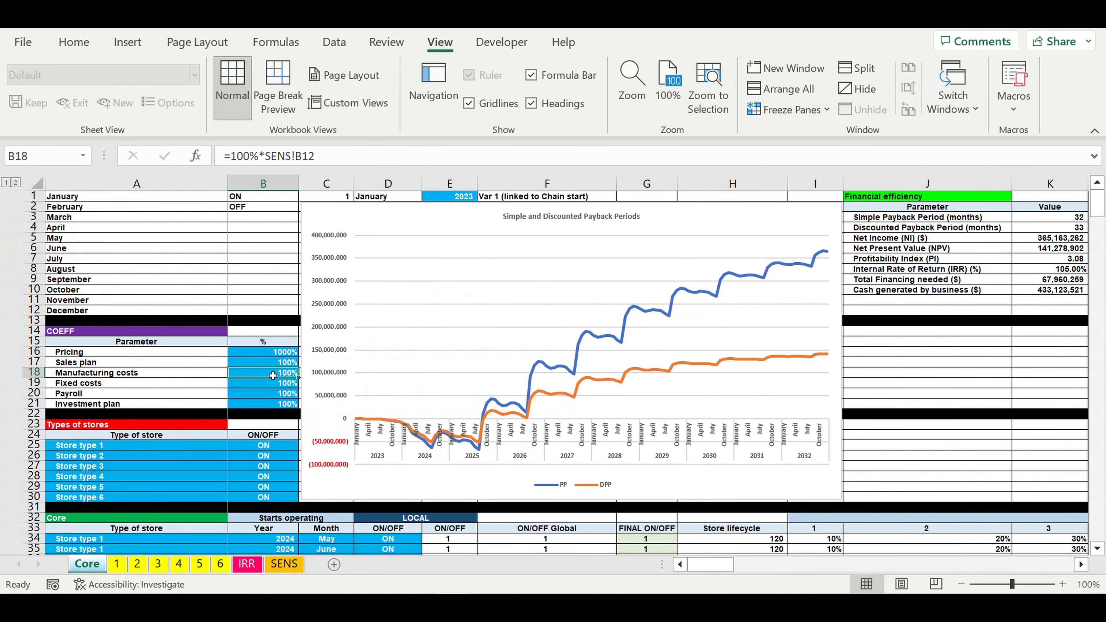
Step: Run the SENS macro on the SENS sheet to refill the sensitivity table for manufacturing costs
click(284, 564)
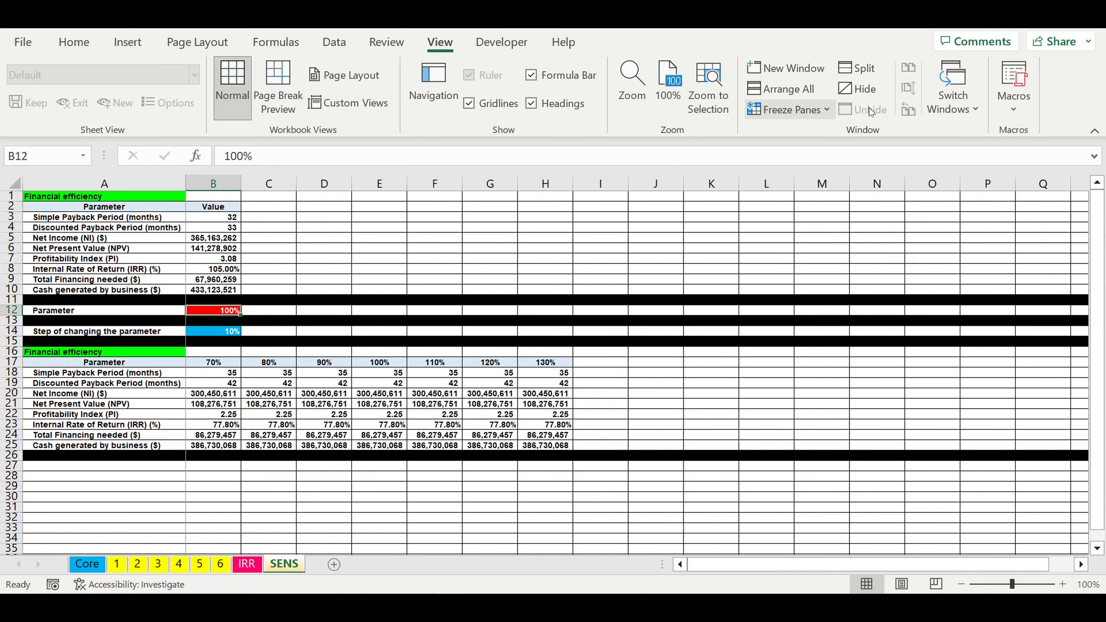
click(1010, 112)
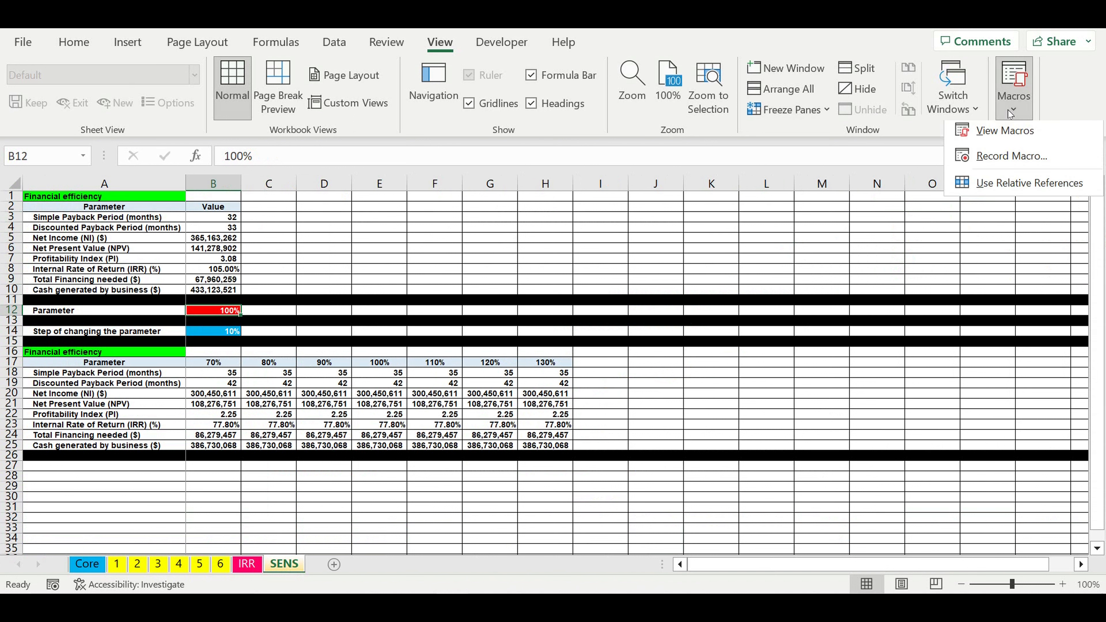
click(987, 133)
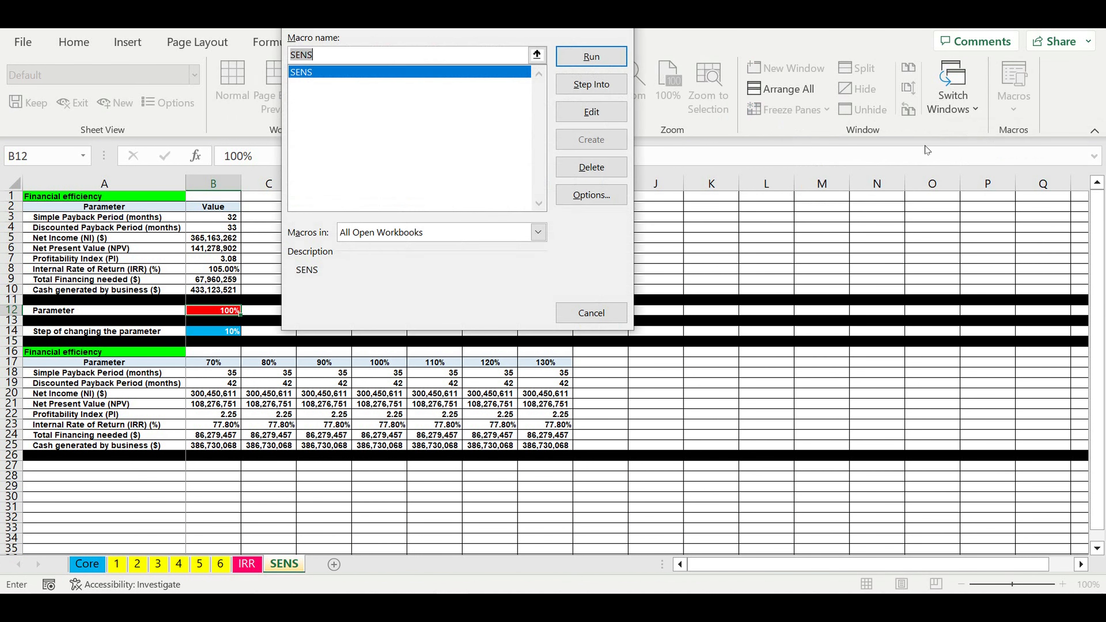
click(587, 61)
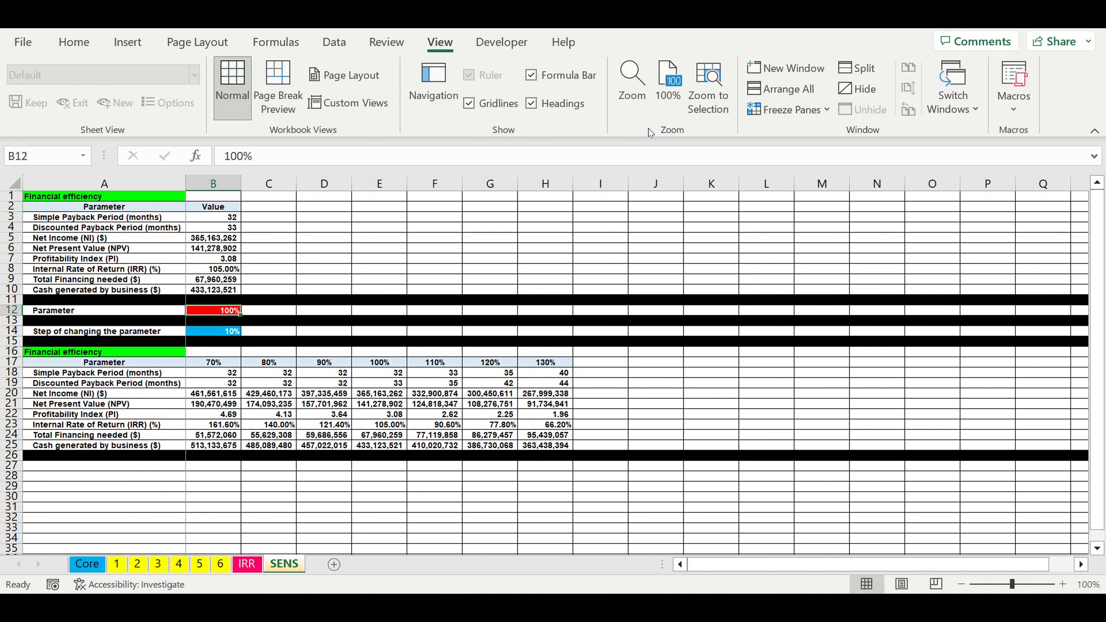
Step: Set the step of changing the parameter in B14 to 30% and review the percentage headers in B17:H17
click(218, 334)
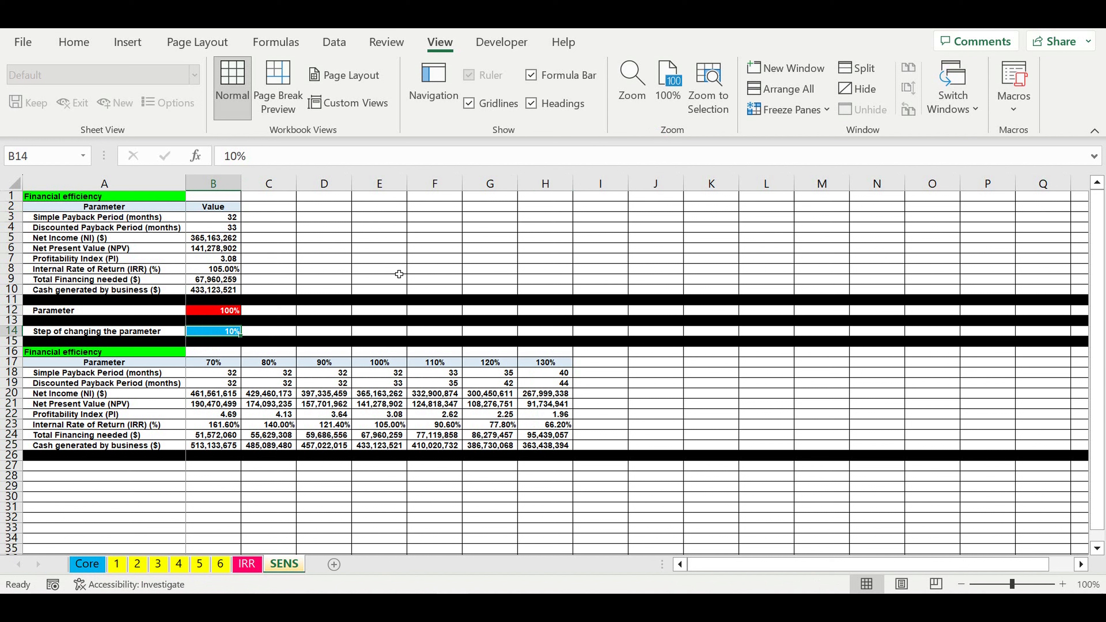
text(30)
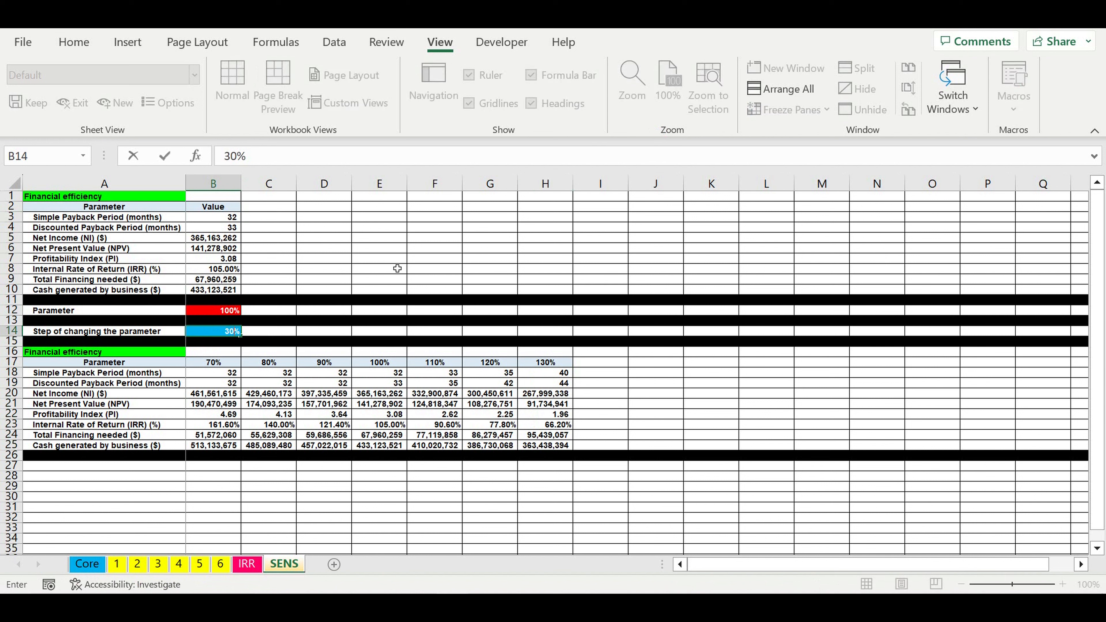
key(Return)
click(432, 362)
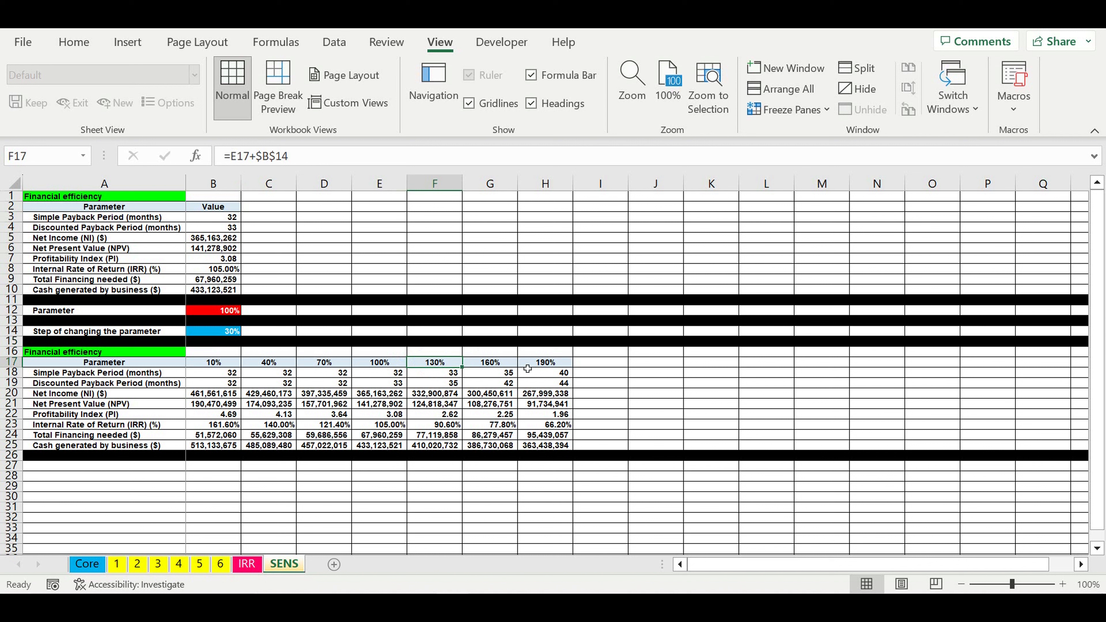
drag(528, 365, 210, 362)
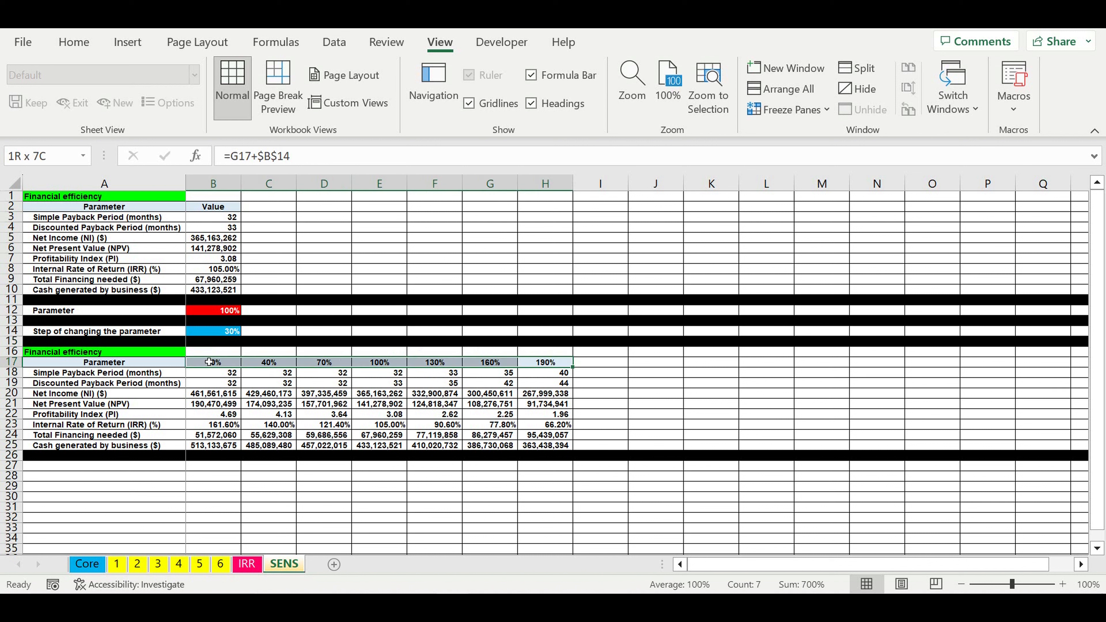
click(379, 394)
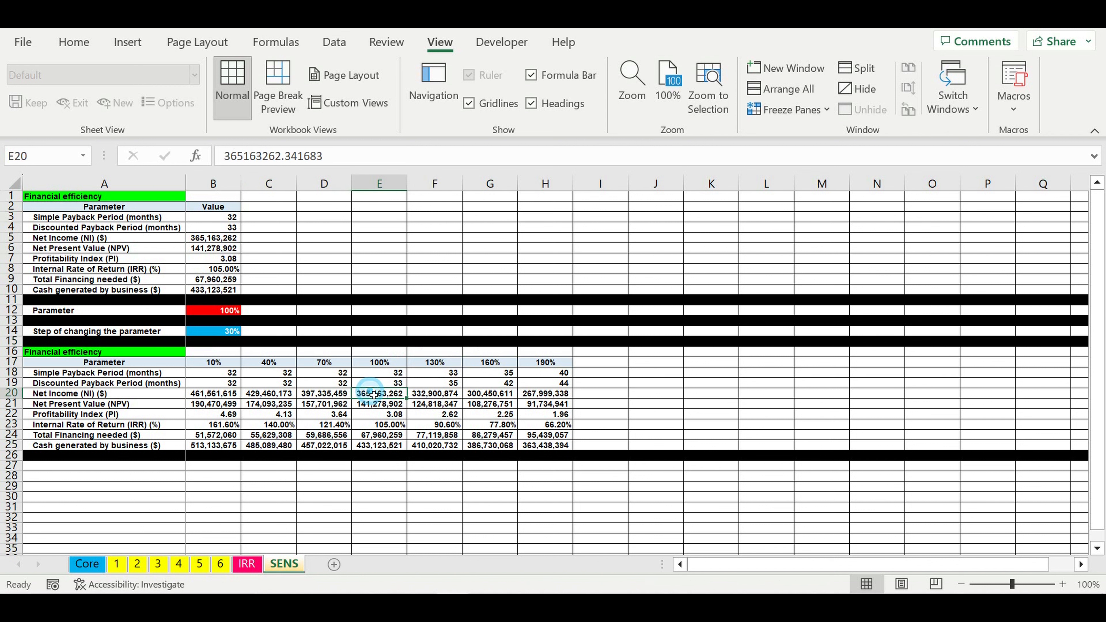
Step: Run the SENS macro again to recalculate the sensitivity table with the 30% step
click(1009, 114)
click(1021, 131)
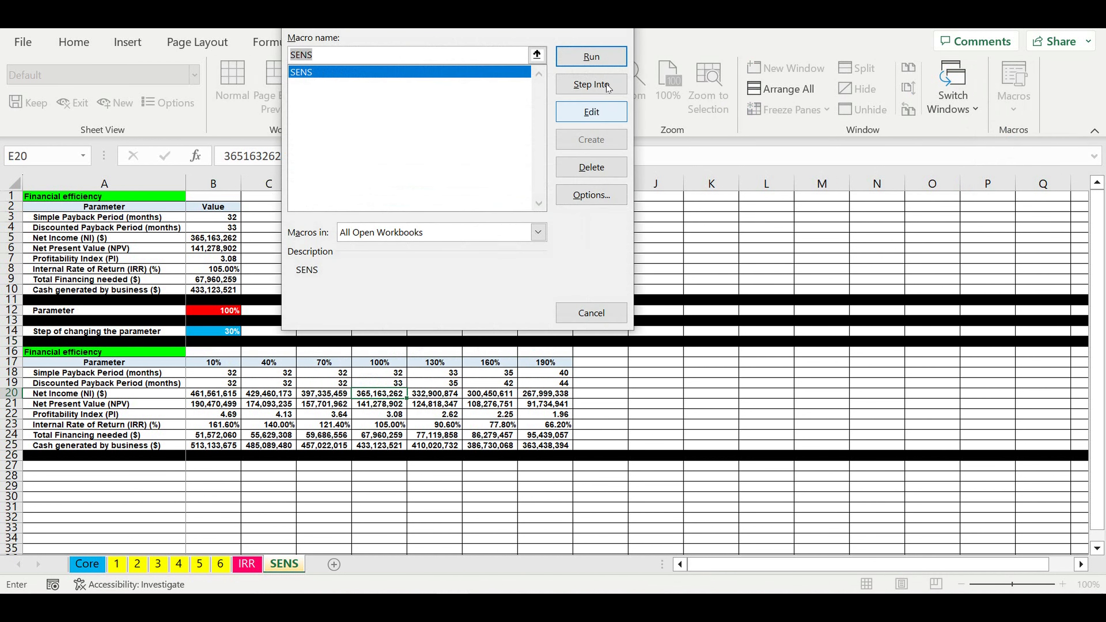
click(587, 57)
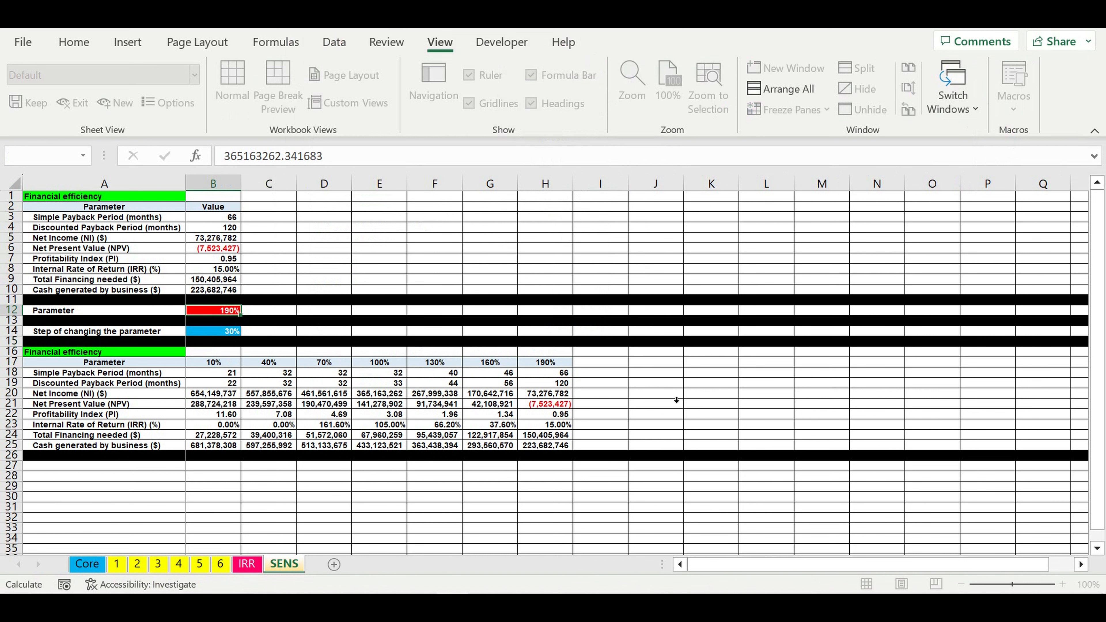
click(605, 397)
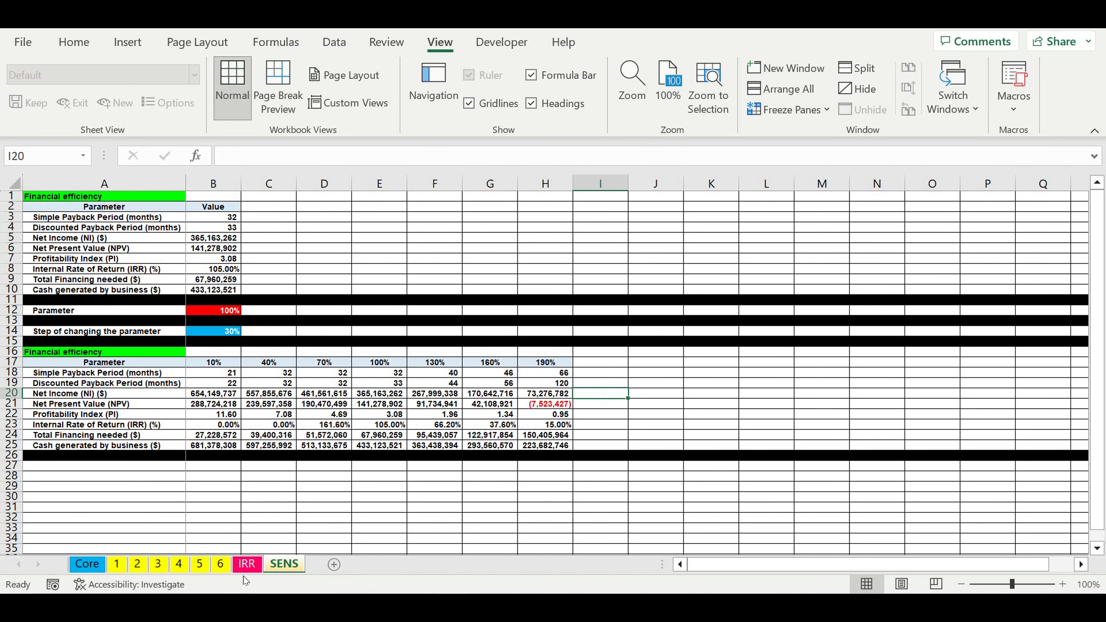
Step: Set the step of discounting in B4 of the IRR sheet to 1% and return to the SENS sheet
click(247, 565)
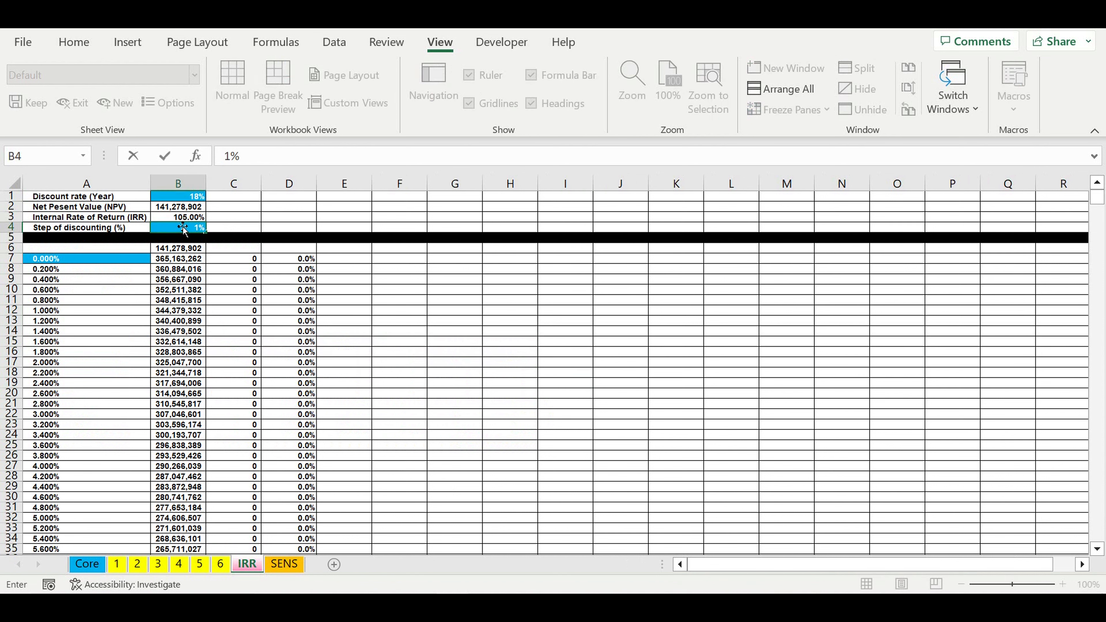
key(Return)
click(434, 303)
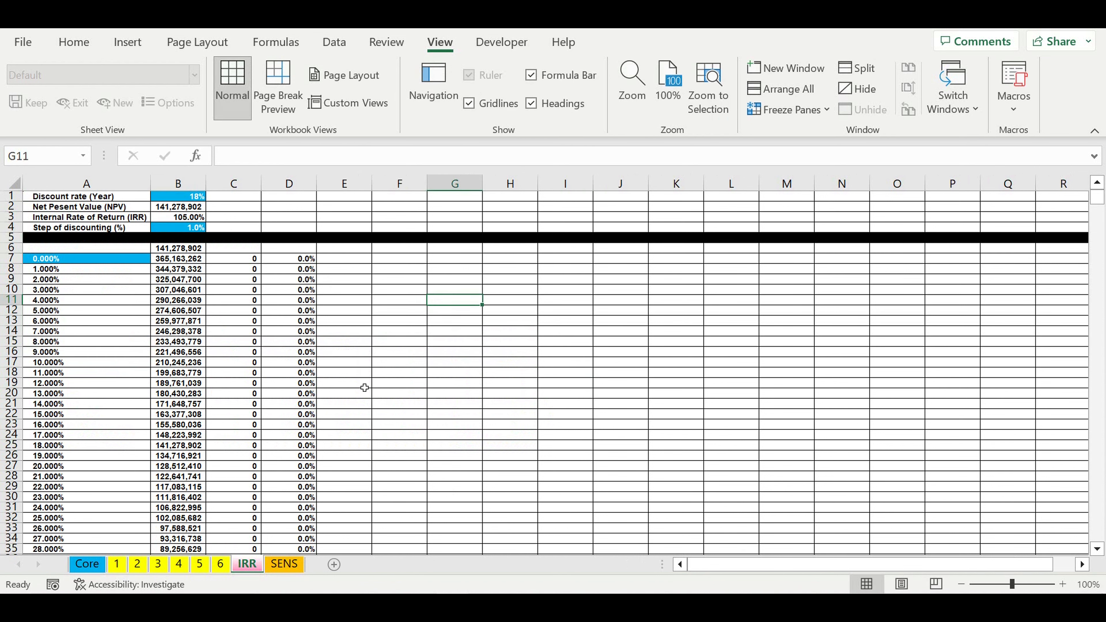
click(289, 565)
click(389, 497)
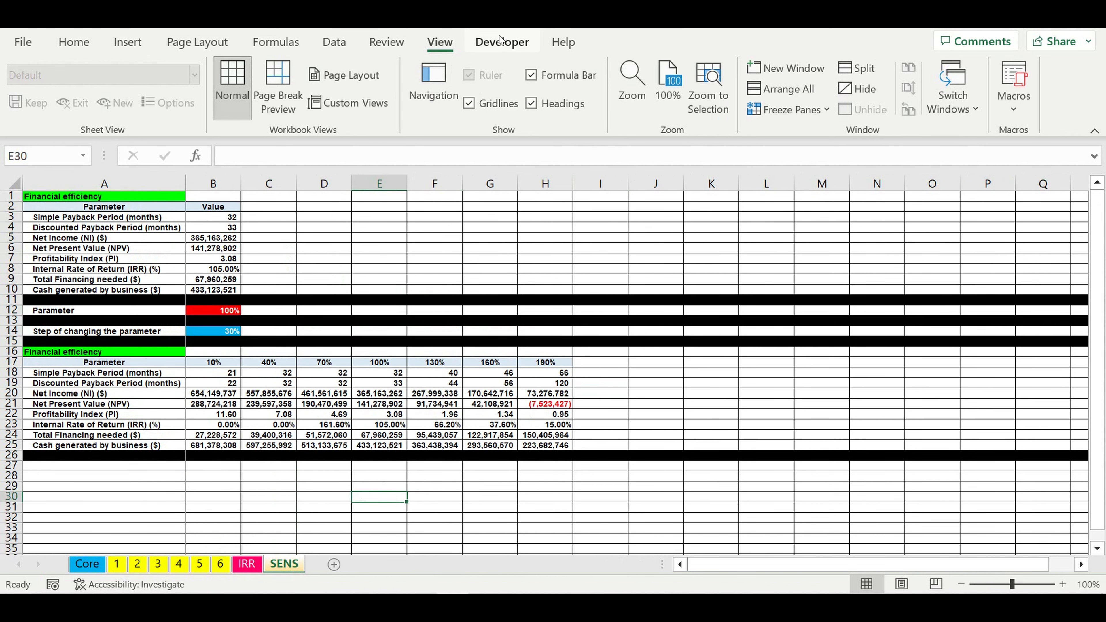
Step: Insert a form-control button across about C3:F7 of the SENS sheet and assign the SENS macro to it
click(322, 238)
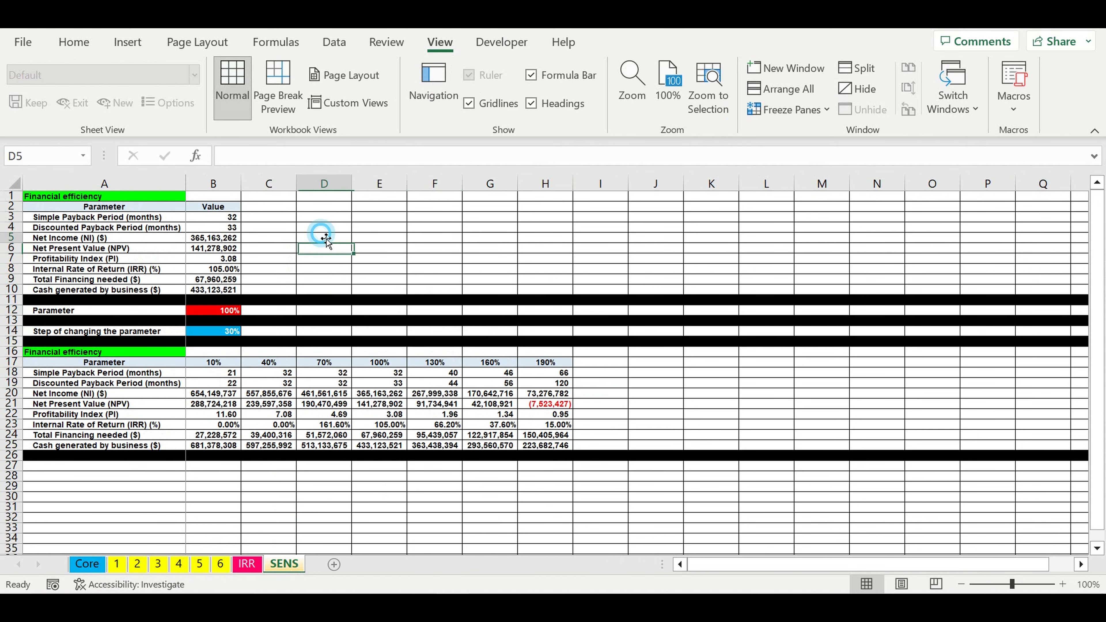
click(510, 45)
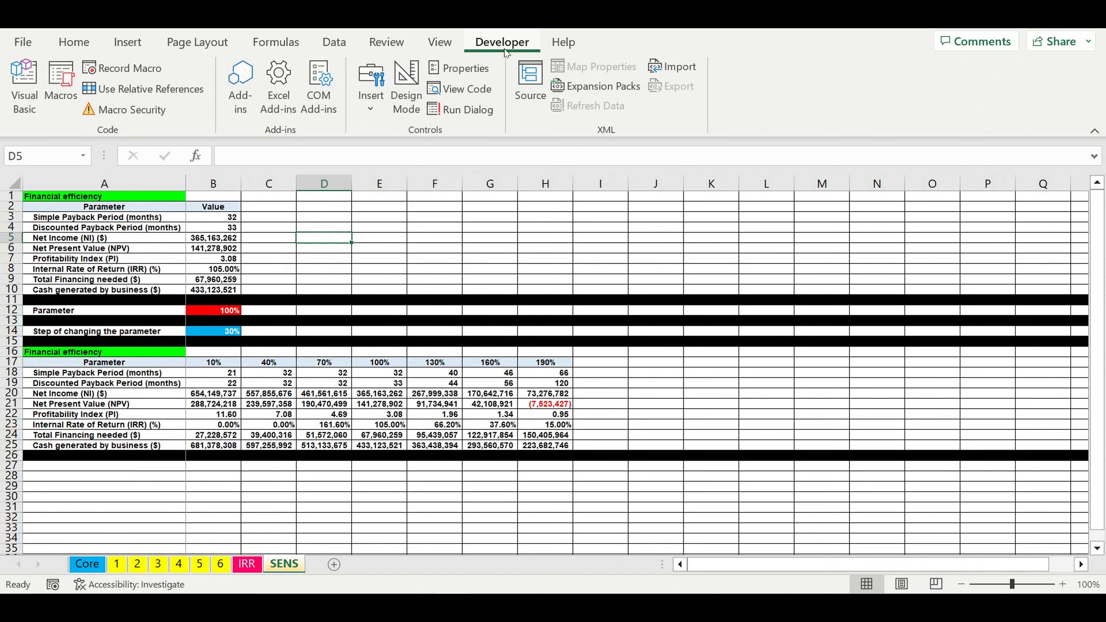
click(378, 104)
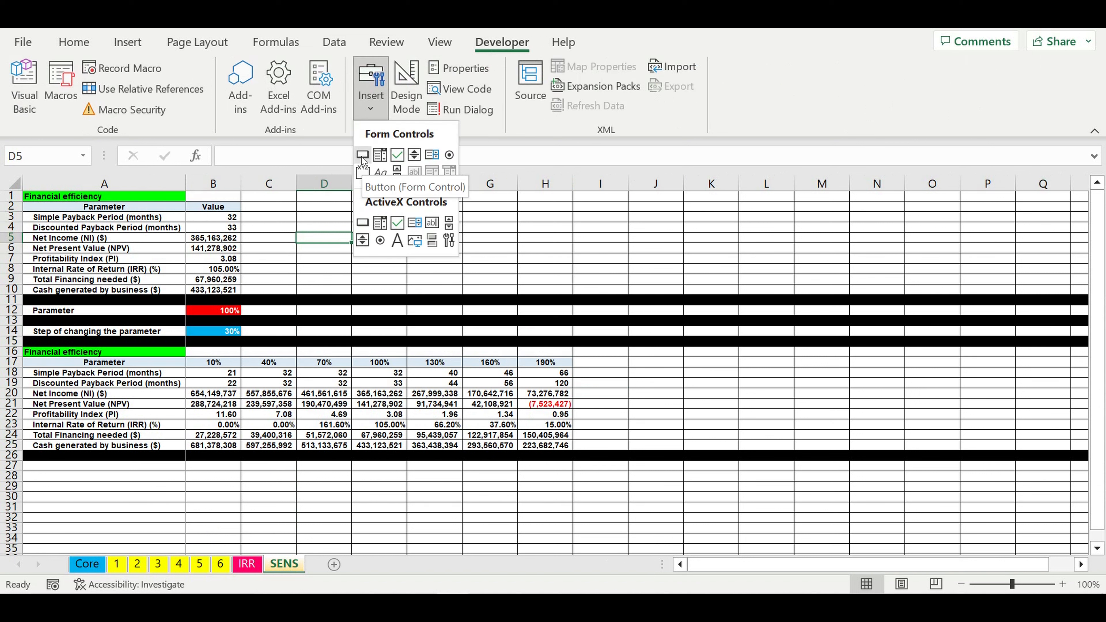
click(362, 157)
drag(281, 214, 440, 263)
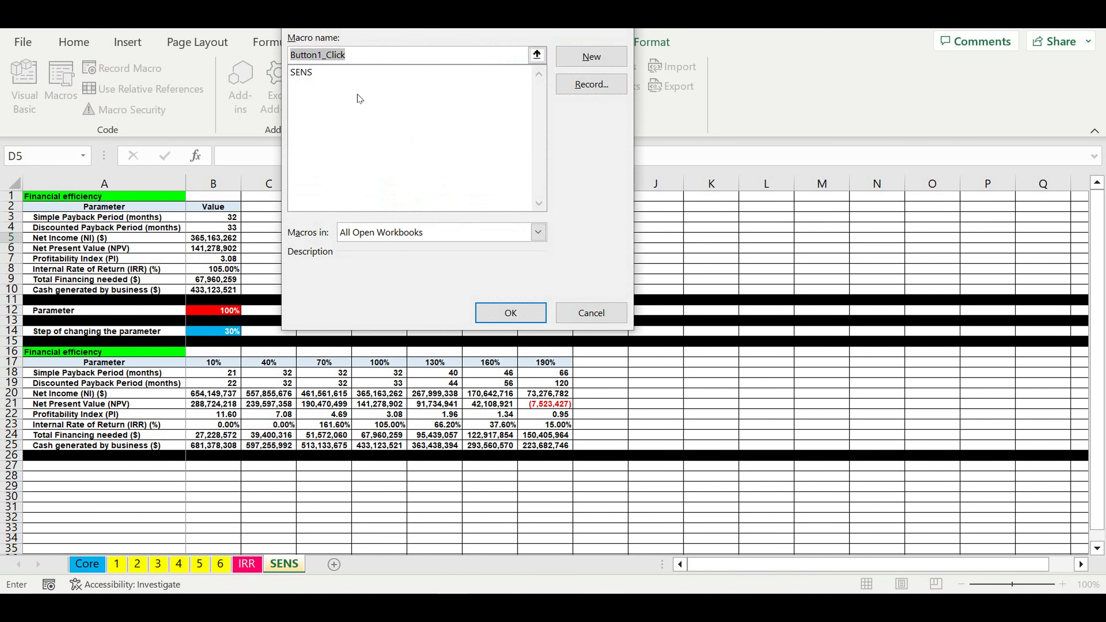
click(361, 73)
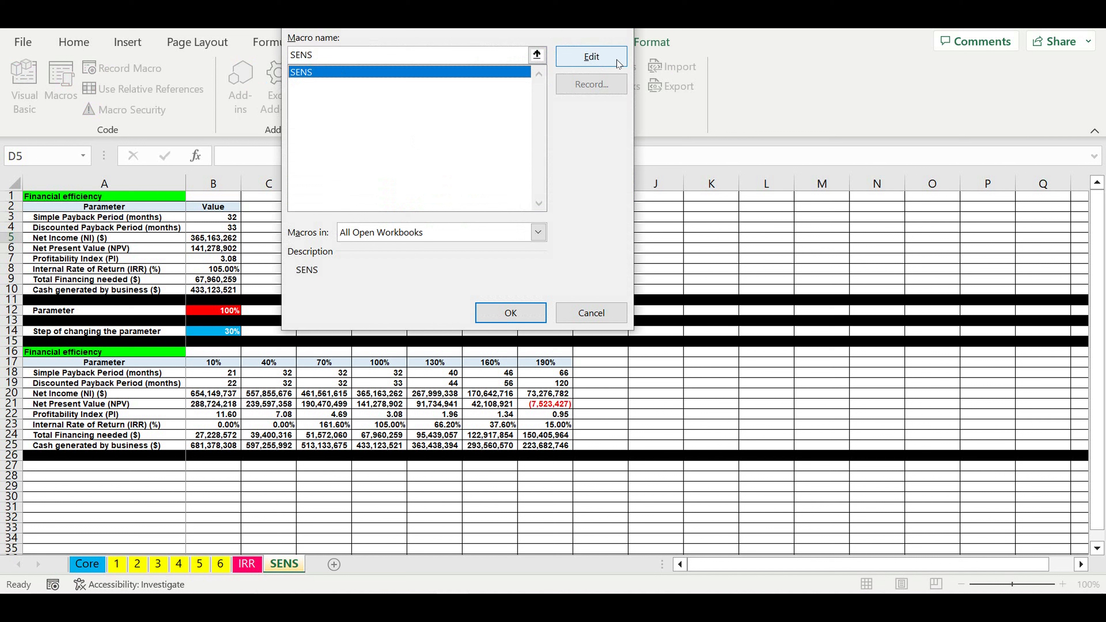
click(509, 313)
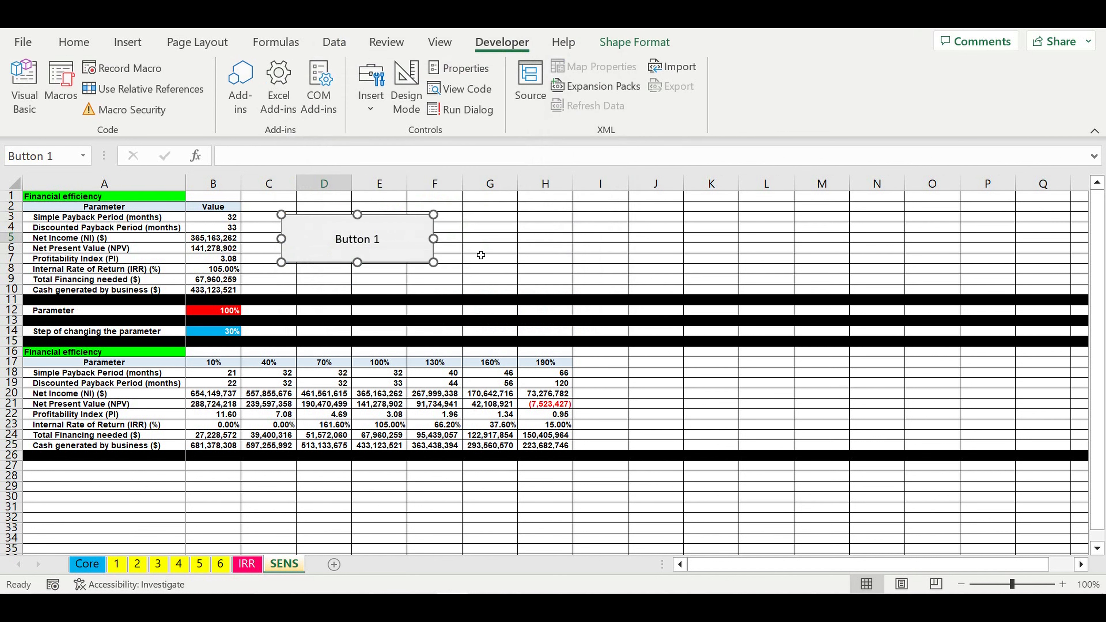
Step: Change the new macro button's label to SENS
click(377, 238)
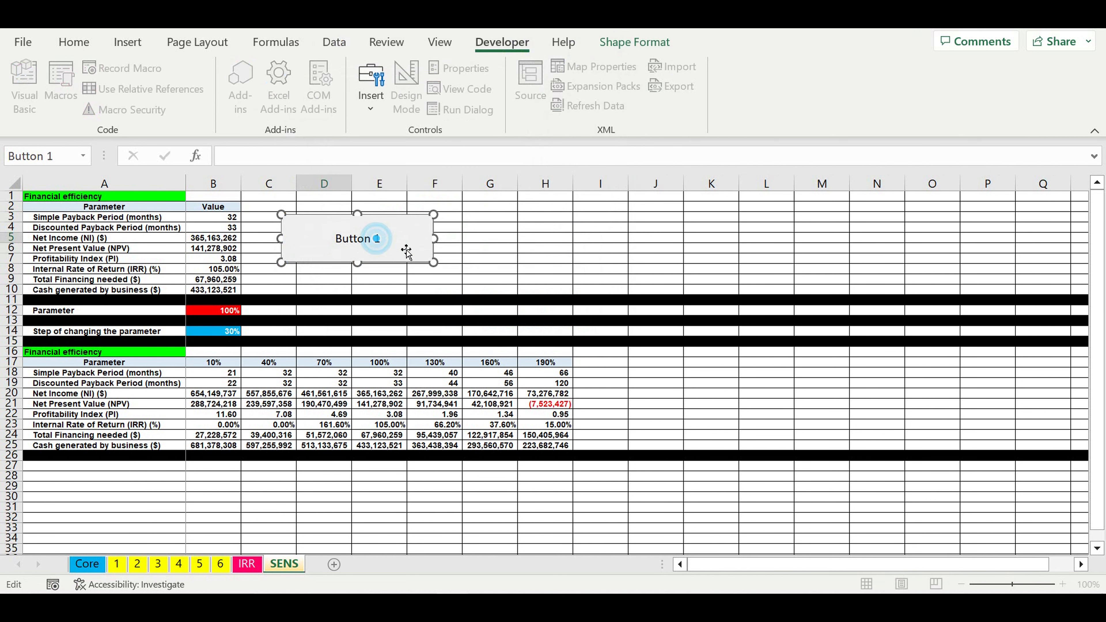
key(Left)
key(Left)
key(Left)
key(Left)
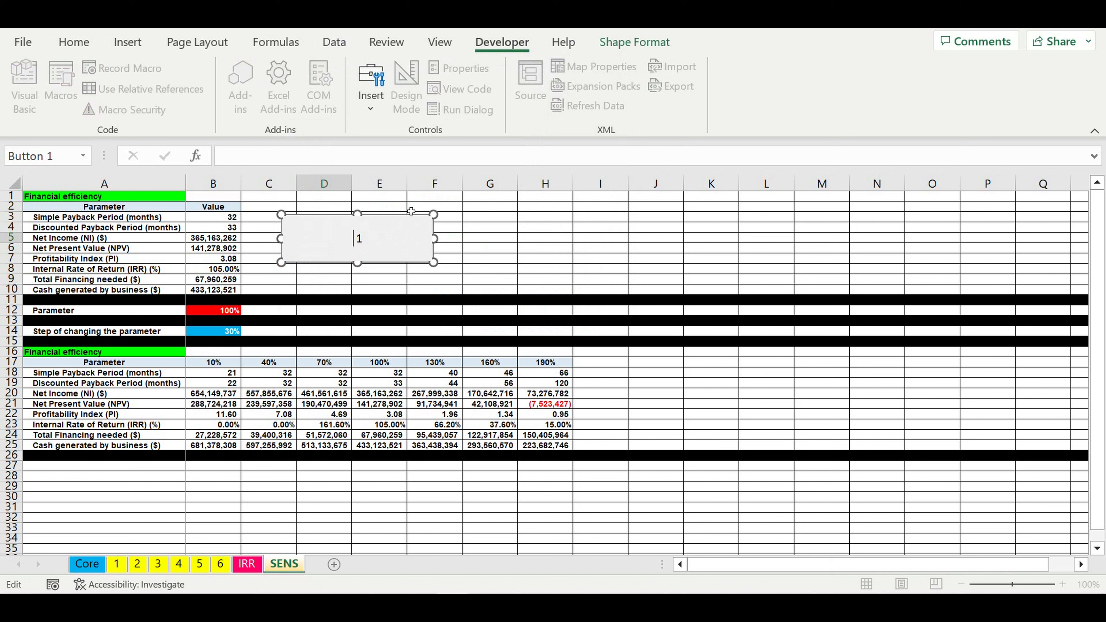
key(Right)
key(Right)
click(526, 292)
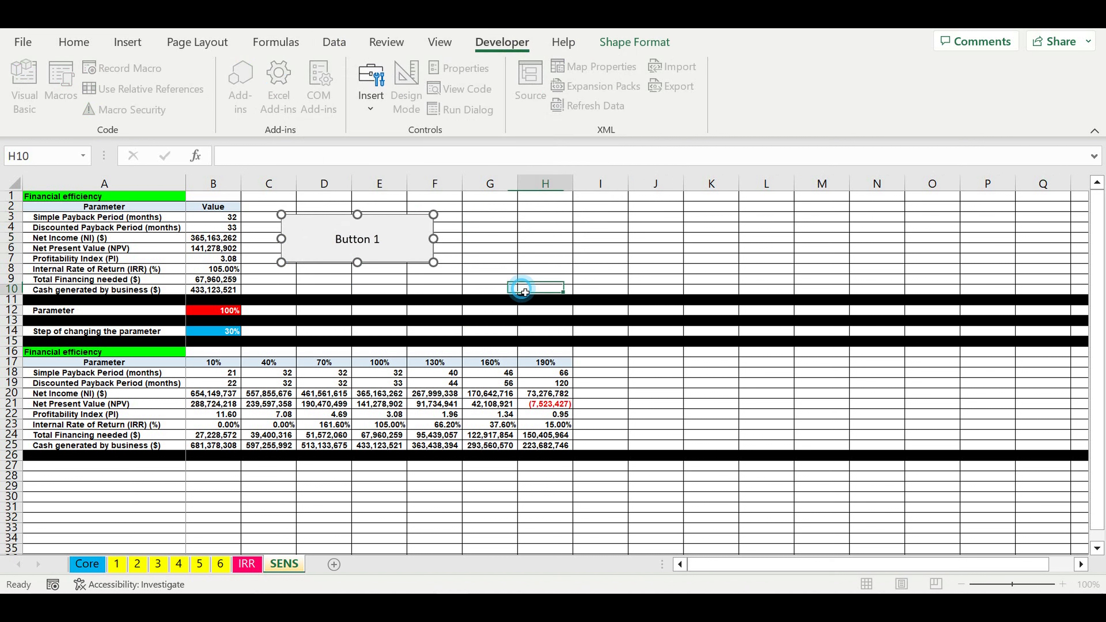
Step: Recalculate the sensitivity table by running the macro from the new SENS button
click(500, 259)
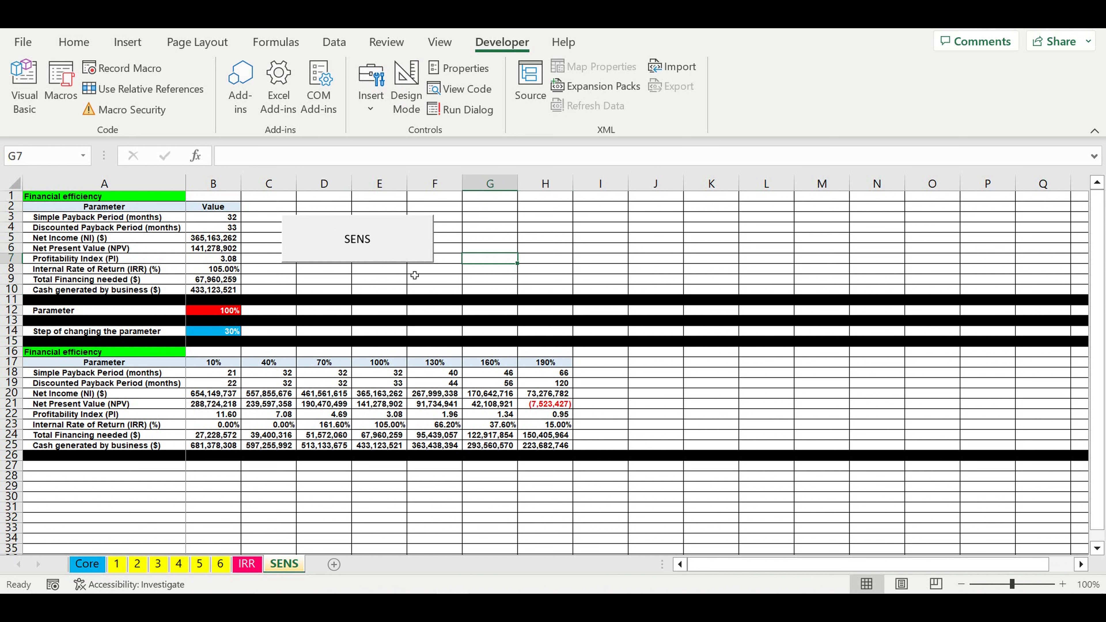
click(380, 240)
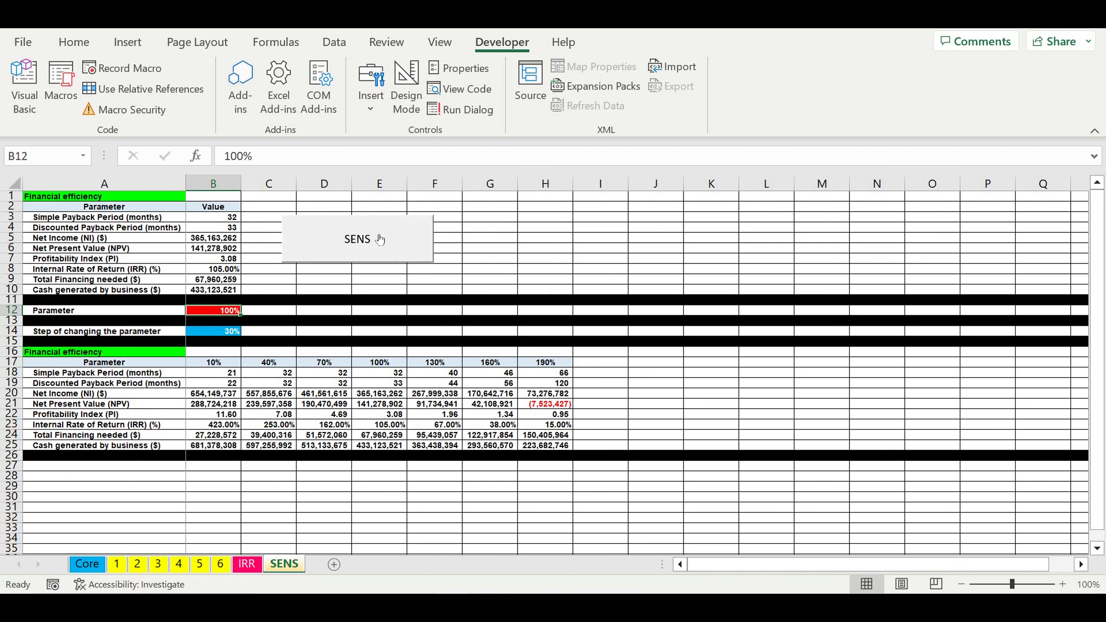
click(643, 261)
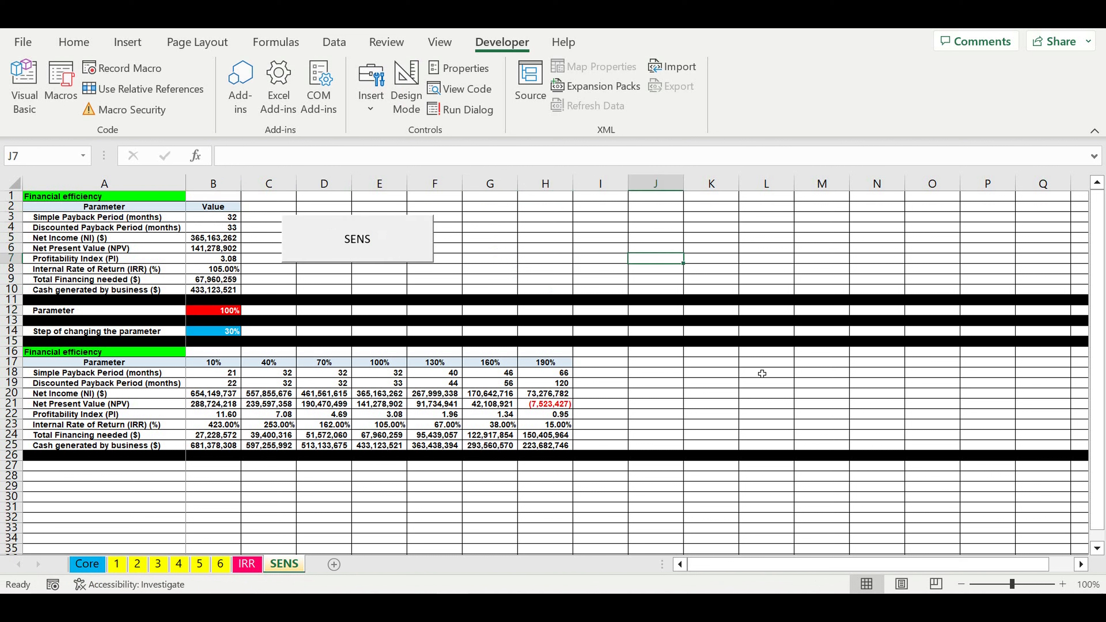
Step: Remove the *SENS!B12 link from the Manufacturing costs coefficient in B18 of the Core sheet, leaving =100%
click(87, 563)
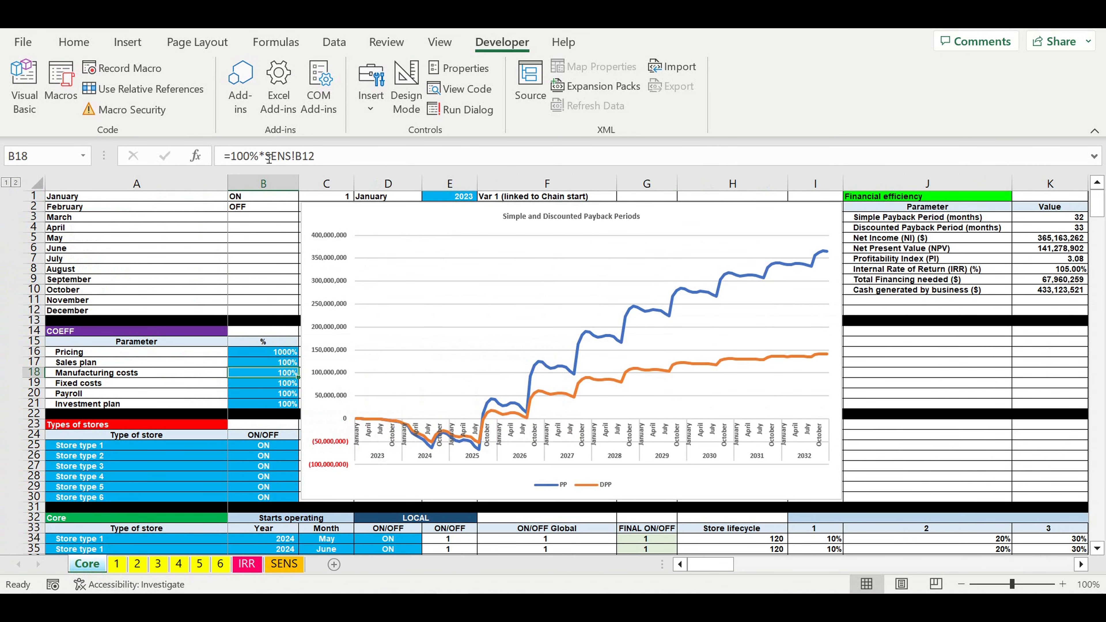
drag(259, 156, 314, 156)
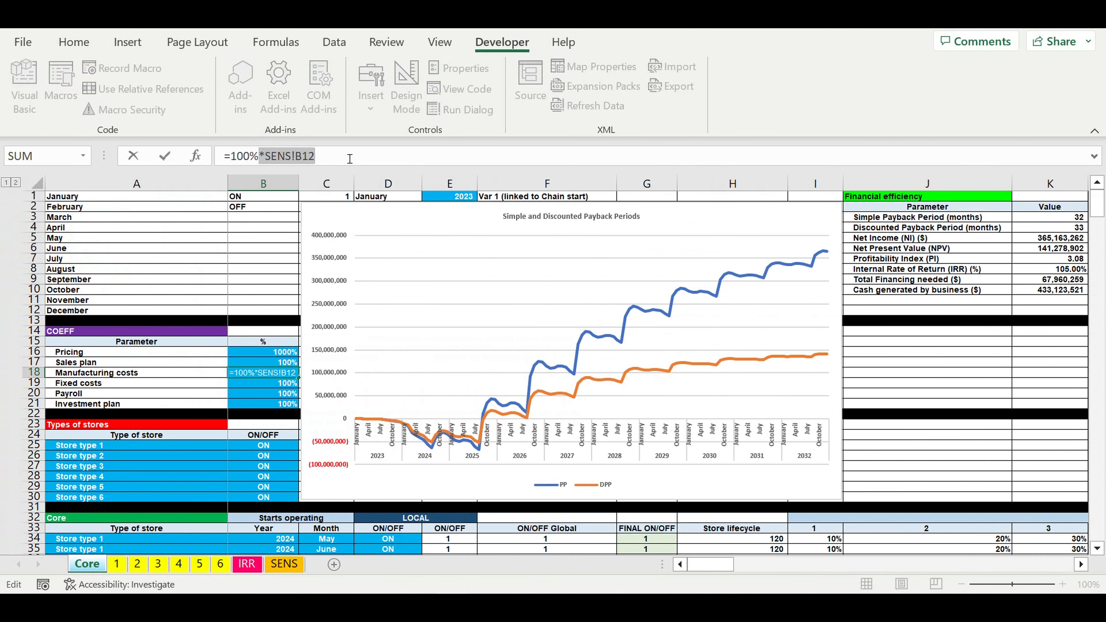
key(BackSpace)
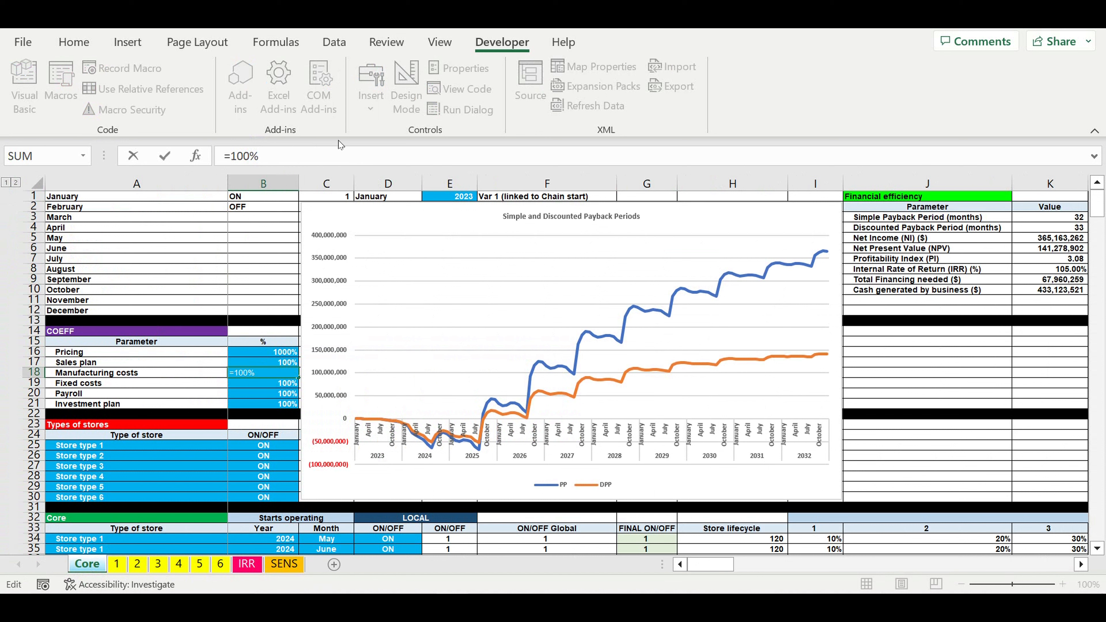
key(Return)
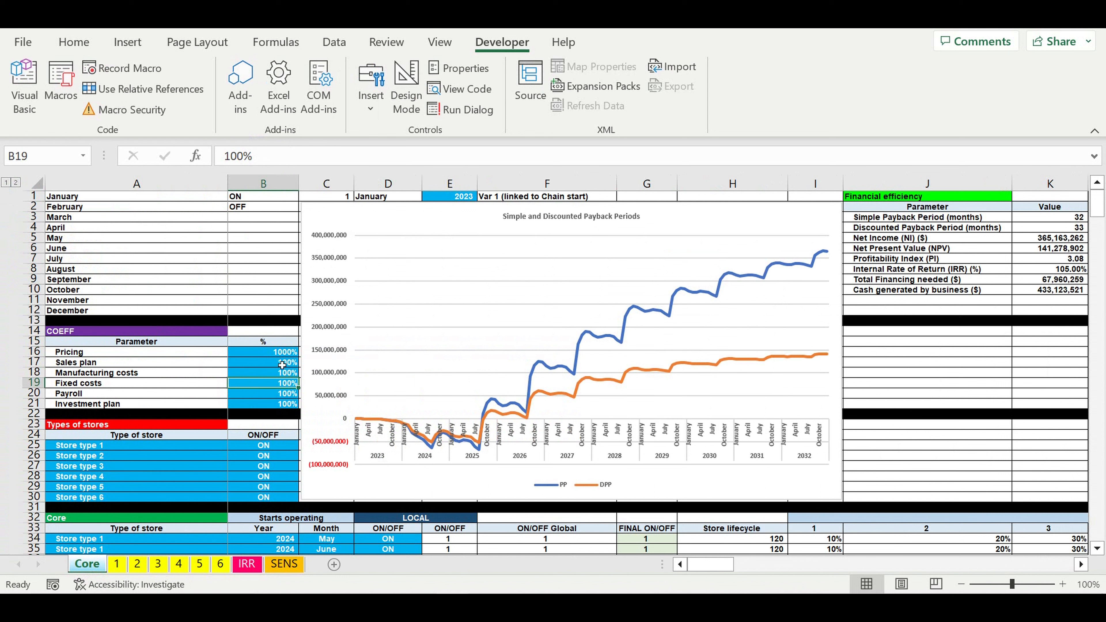
Step: Link the Sales plan coefficient in B17 of the Core sheet to the sensitivity parameter with =100%*SENS!B12
click(257, 367)
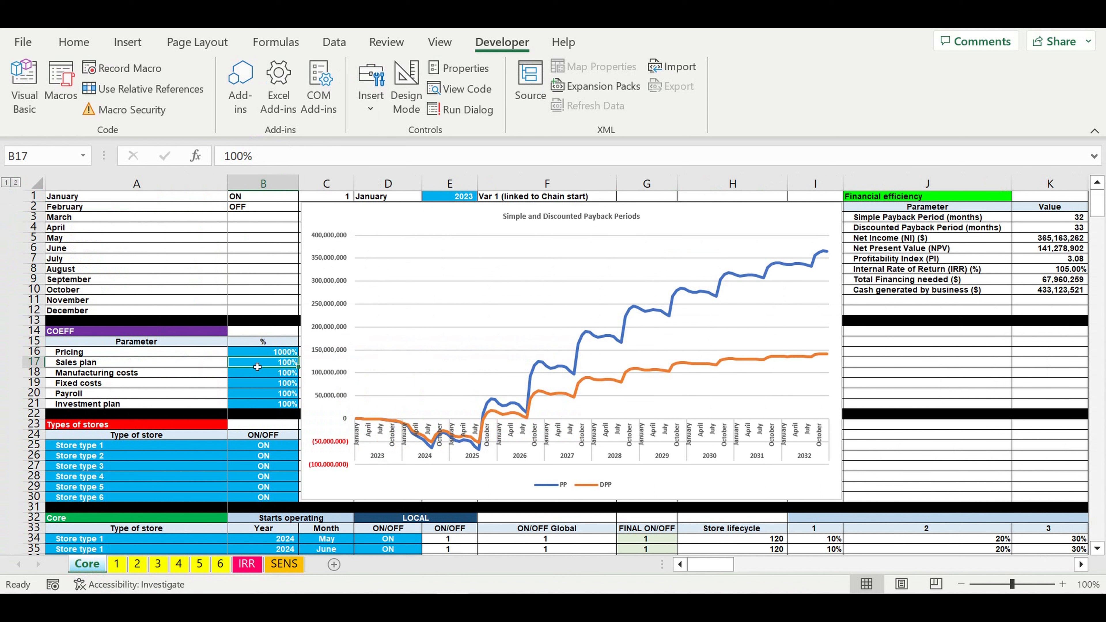
click(277, 163)
text(*SENS!B12)
click(227, 158)
text(=)
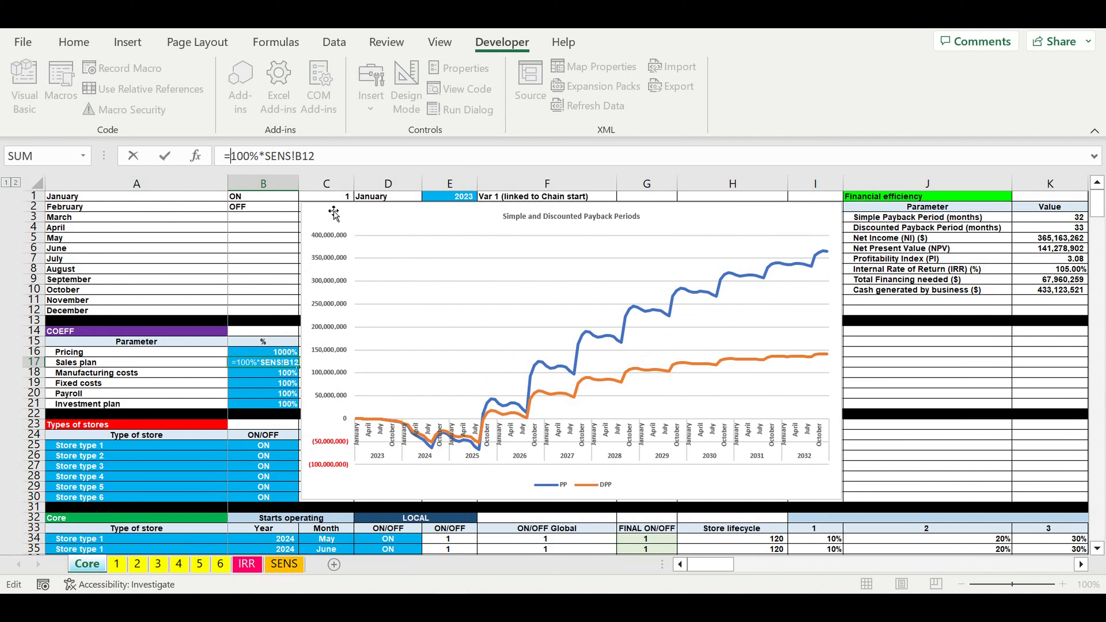
key(Return)
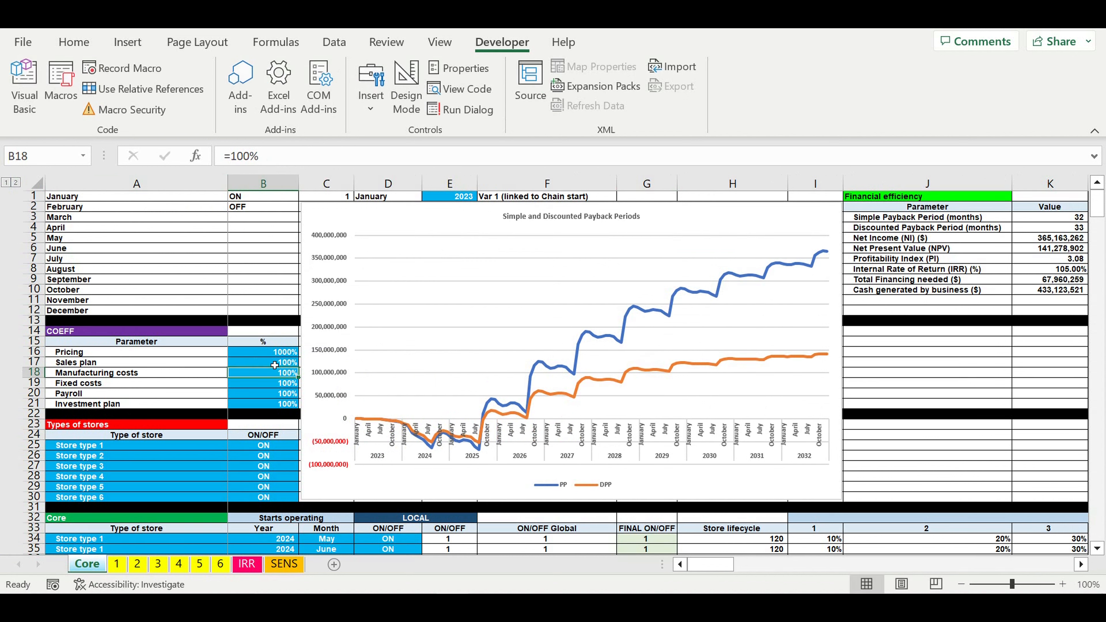
click(274, 366)
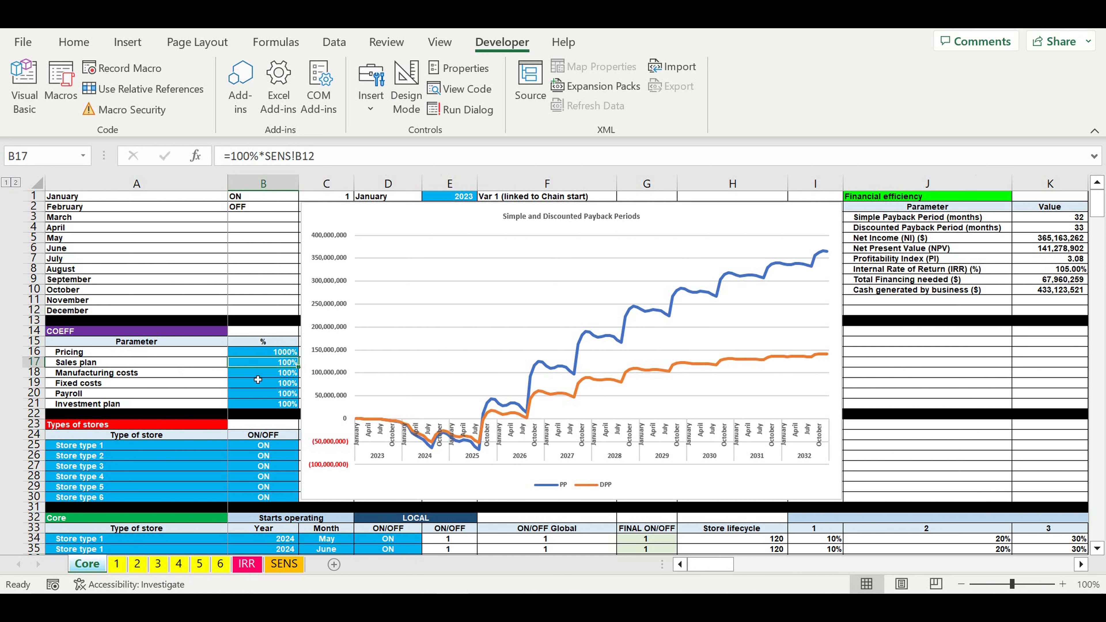
Step: Recalculate the SENS sheet's sensitivity table for the Sales plan coefficient by running the SENS macro
click(284, 564)
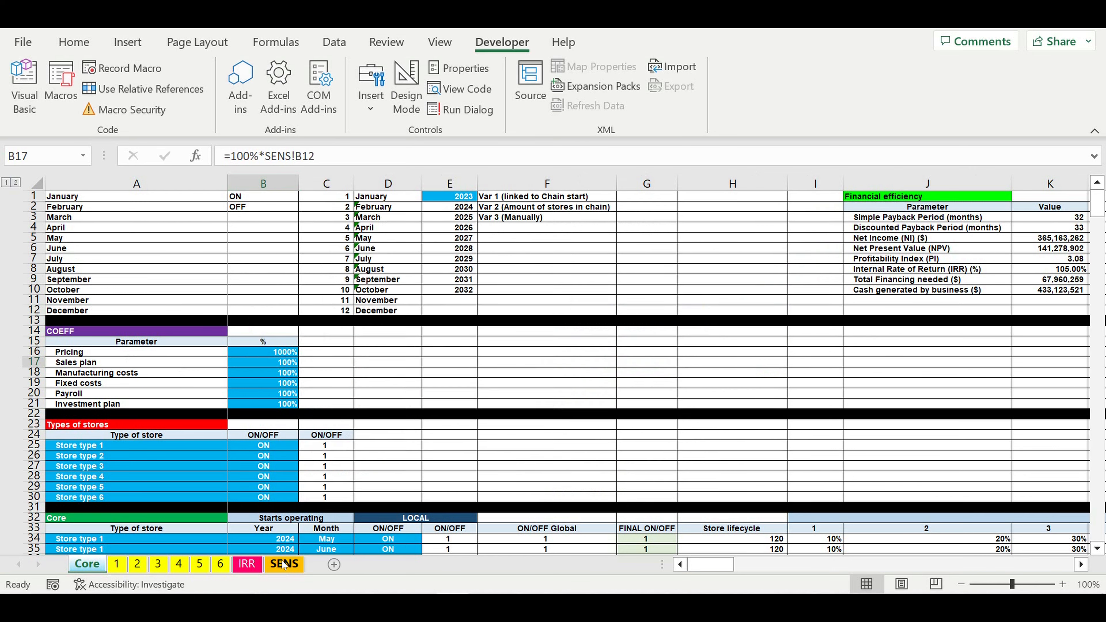
click(347, 251)
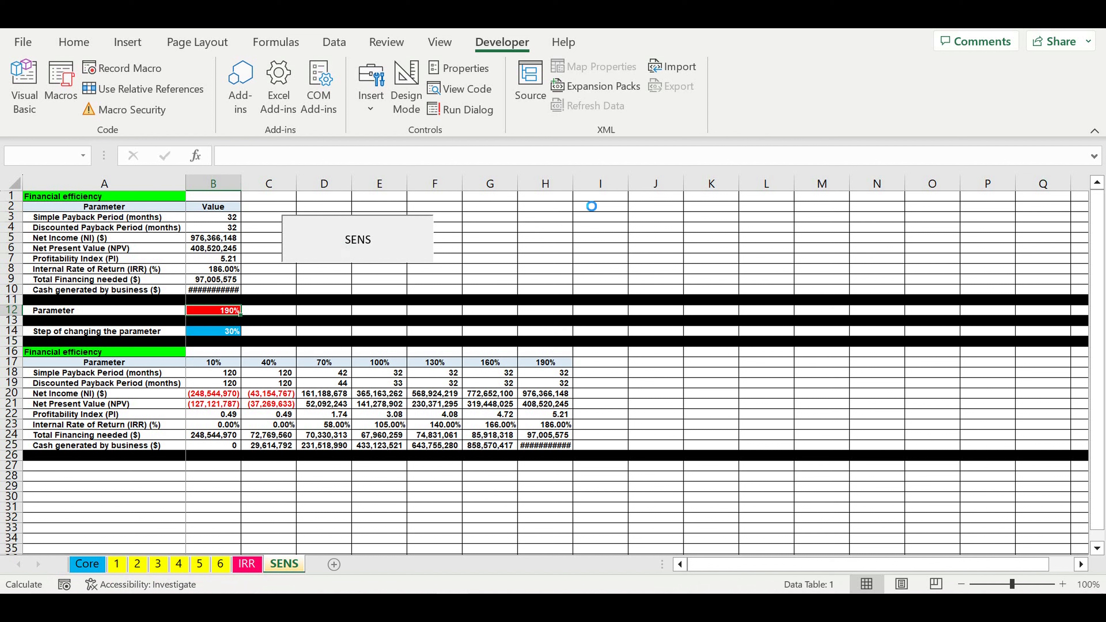
drag(573, 192, 582, 194)
click(720, 300)
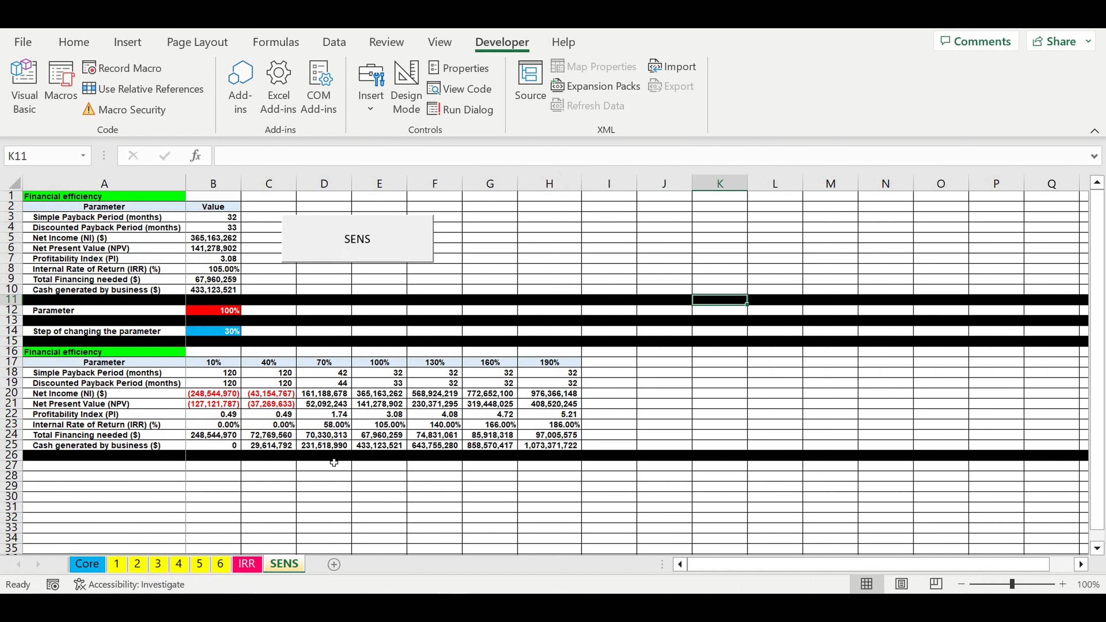
Step: Examine the local and global coefficients on sheet 1, from the Payroll block up to the Price Final formula in G20
click(88, 566)
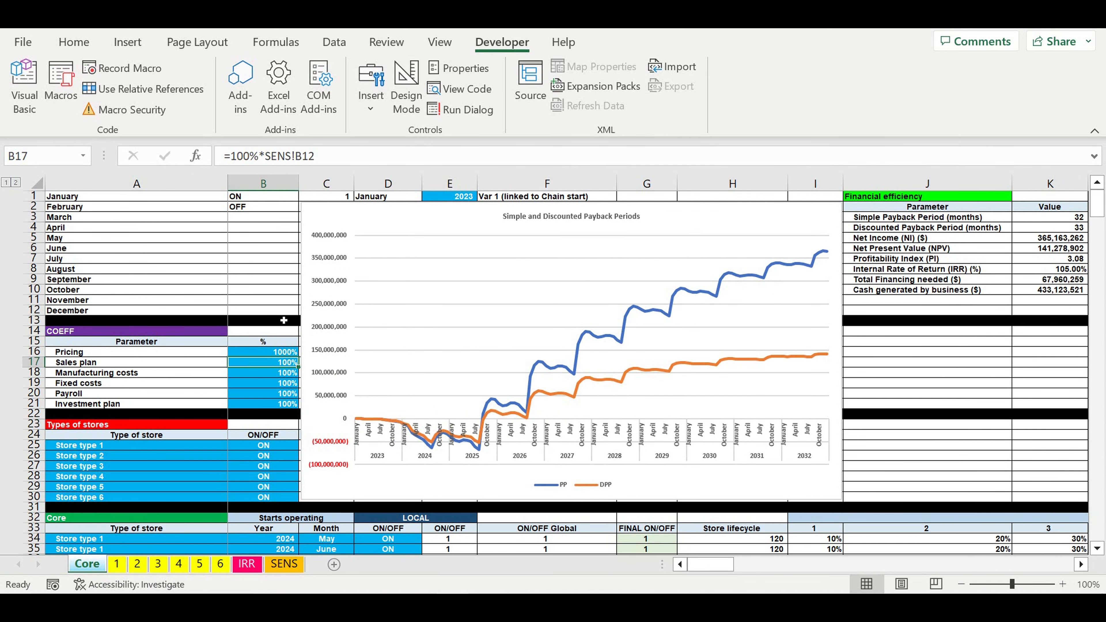
click(118, 564)
click(459, 519)
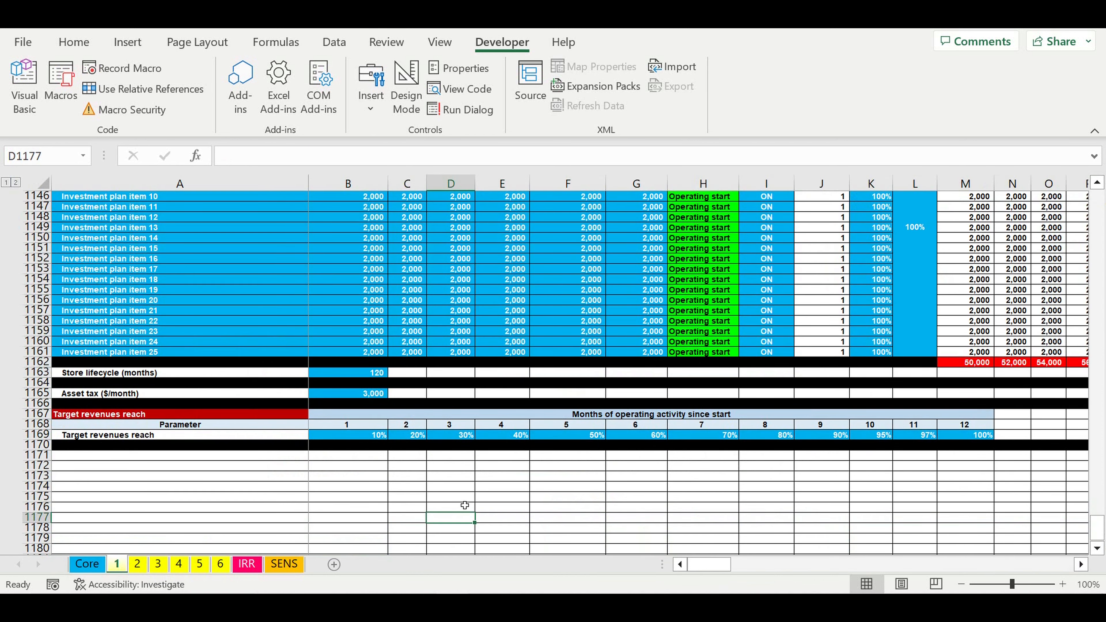
scroll(466, 492, up, 3)
scroll(467, 486, up, 9)
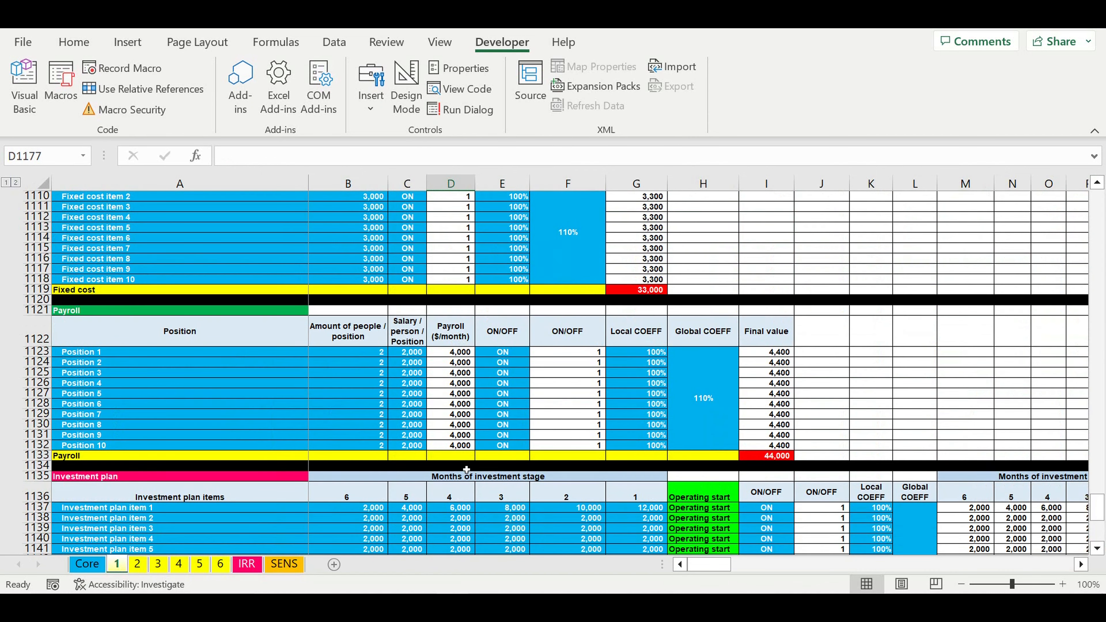
drag(112, 353, 250, 445)
click(696, 395)
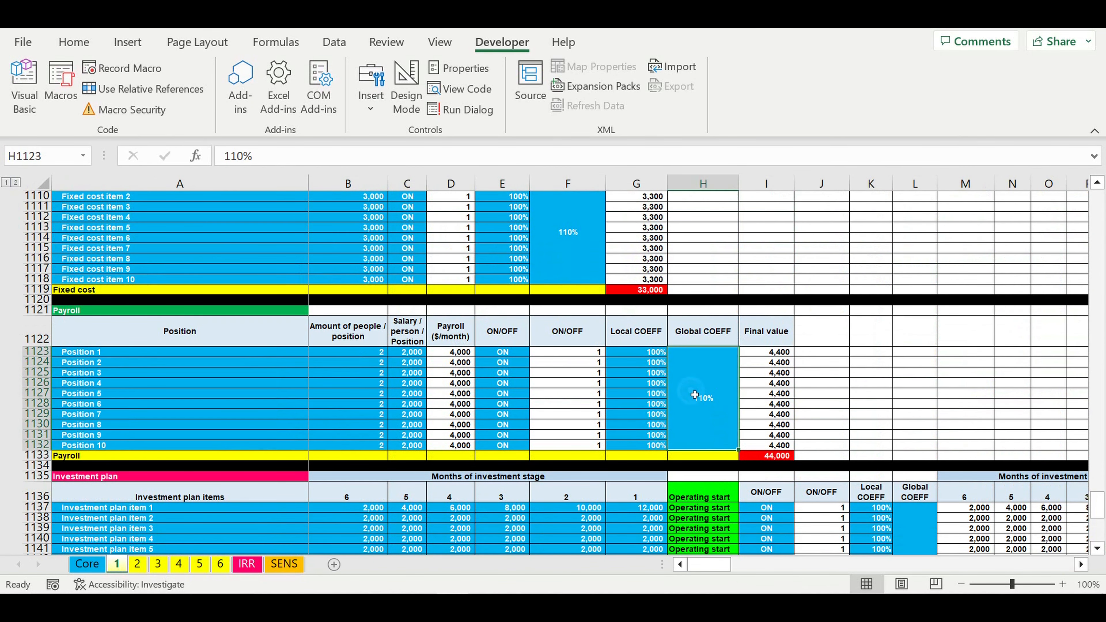
click(658, 376)
click(460, 373)
scroll(518, 362, up, 13)
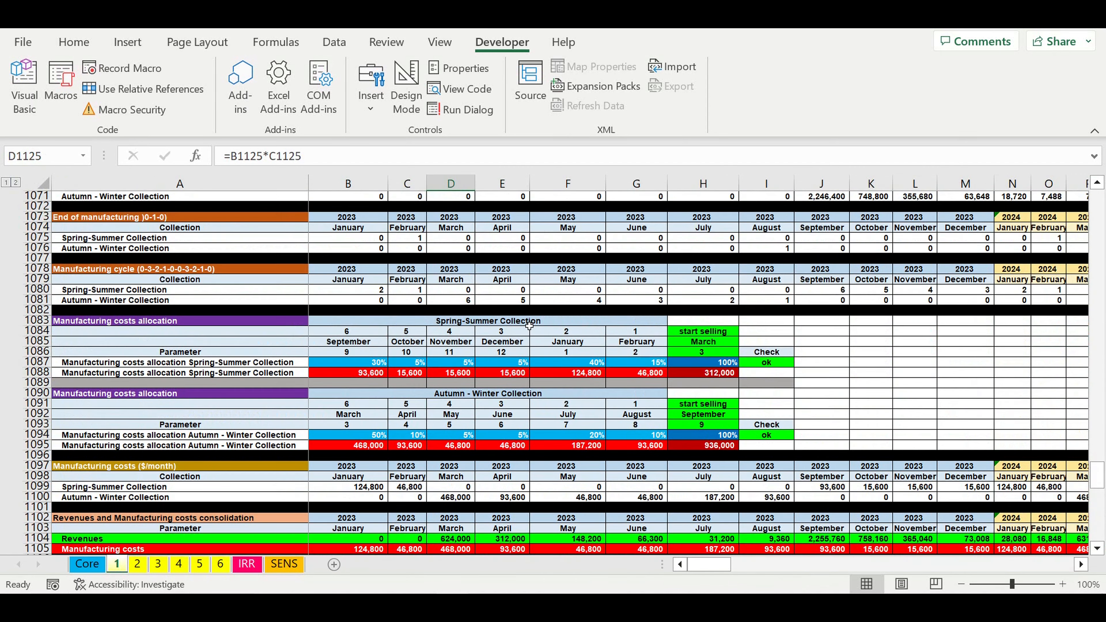
scroll(529, 326, up, 20)
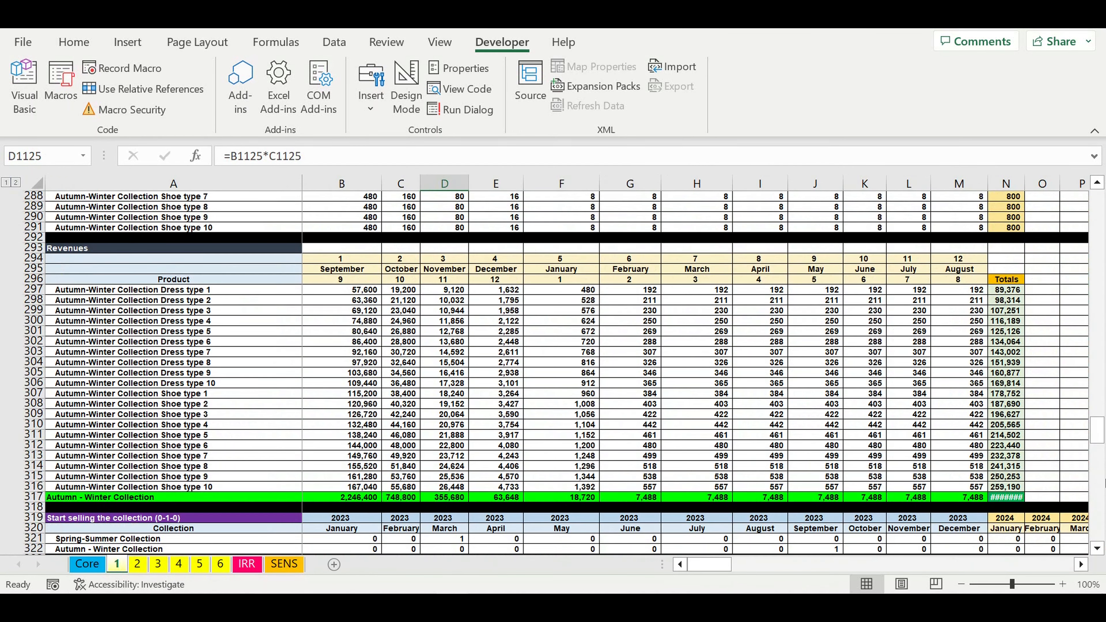
drag(1102, 440, 1105, 136)
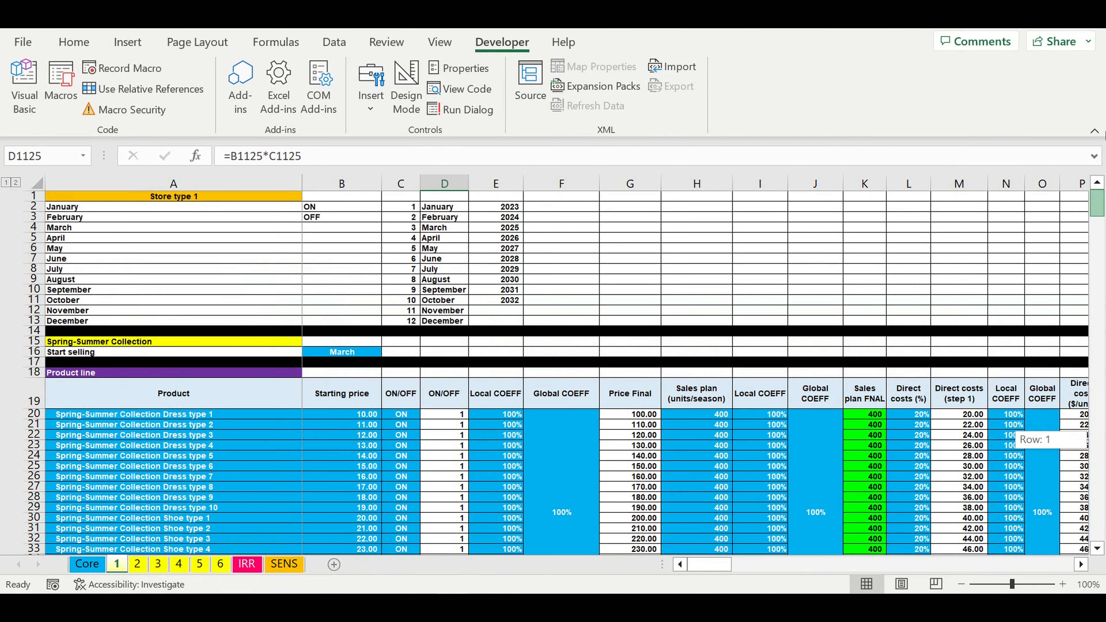
scroll(819, 257, down, 1)
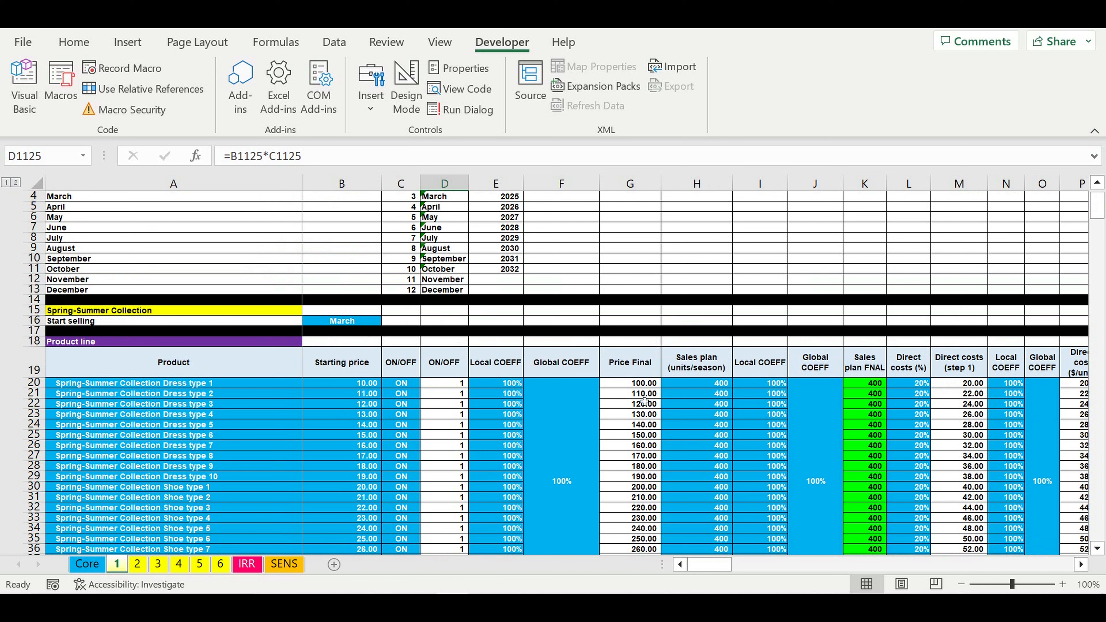
click(648, 385)
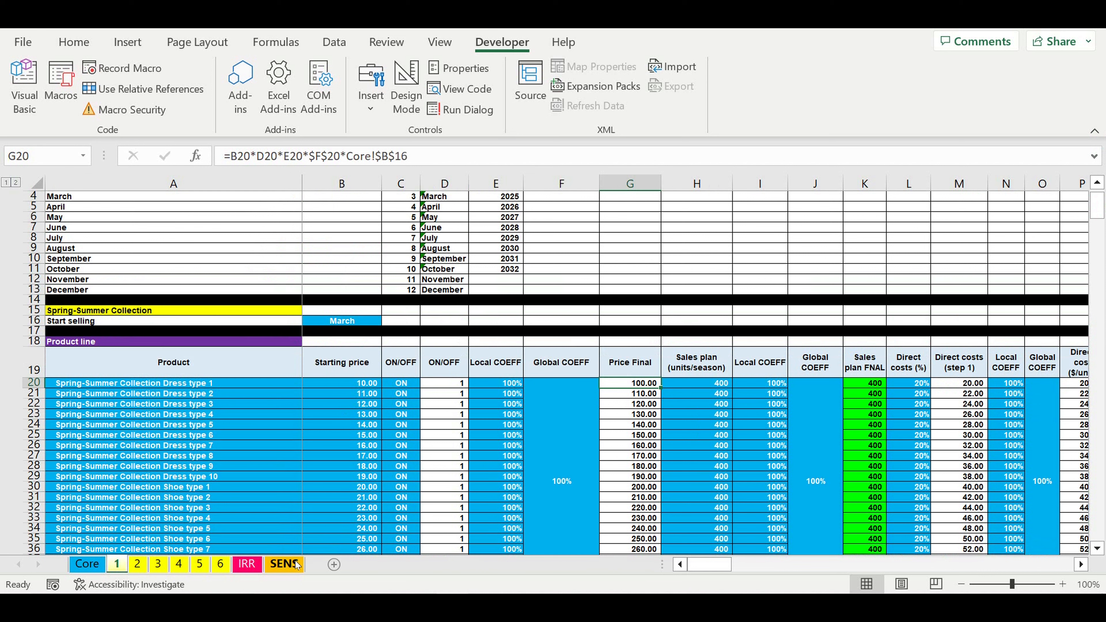
Step: Remove the *SENS!B12 link from the Sales plan coefficient in B17 of the Core sheet, leaving =100%
click(91, 564)
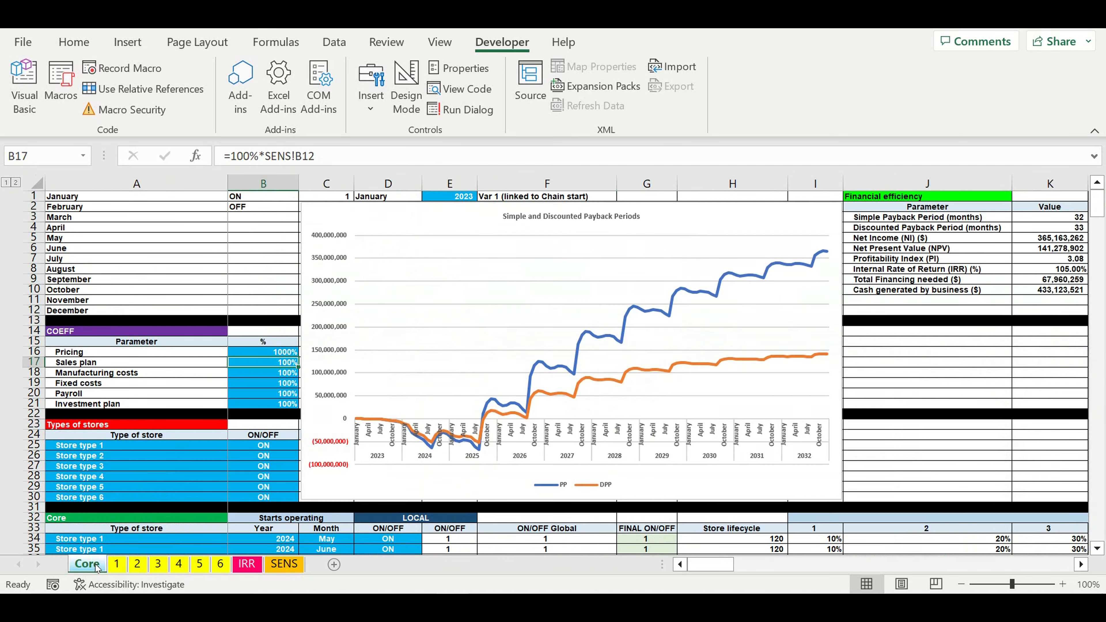
click(294, 166)
key(BackSpace)
key(BackSpace)
key(BackSpace)
key(BackSpace)
key(BackSpace)
key(BackSpace)
key(BackSpace)
key(BackSpace)
key(BackSpace)
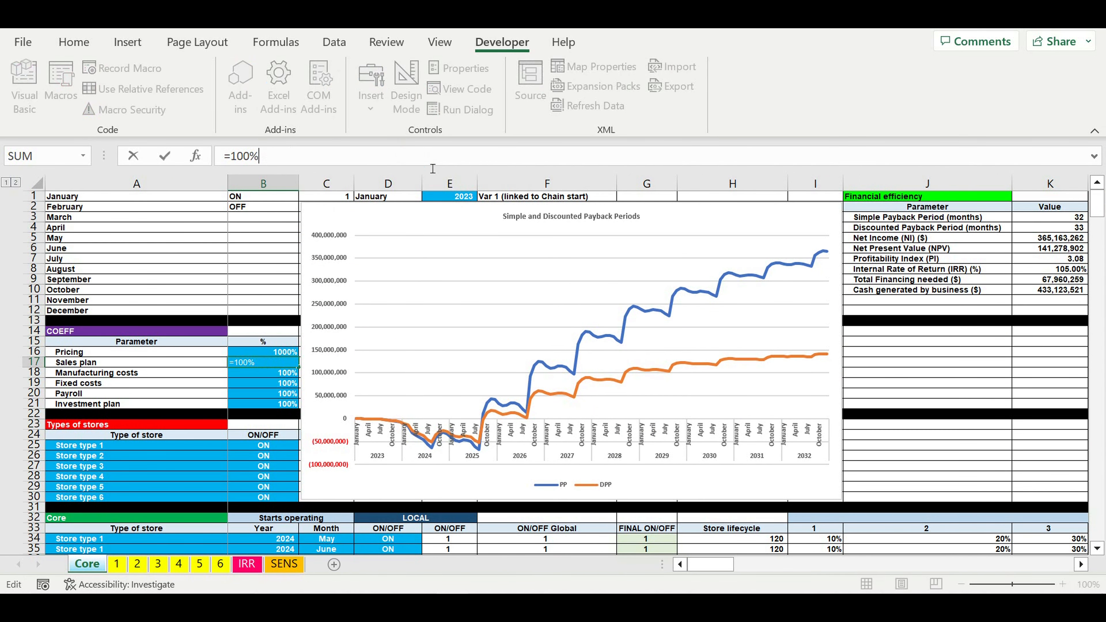
key(Return)
click(266, 387)
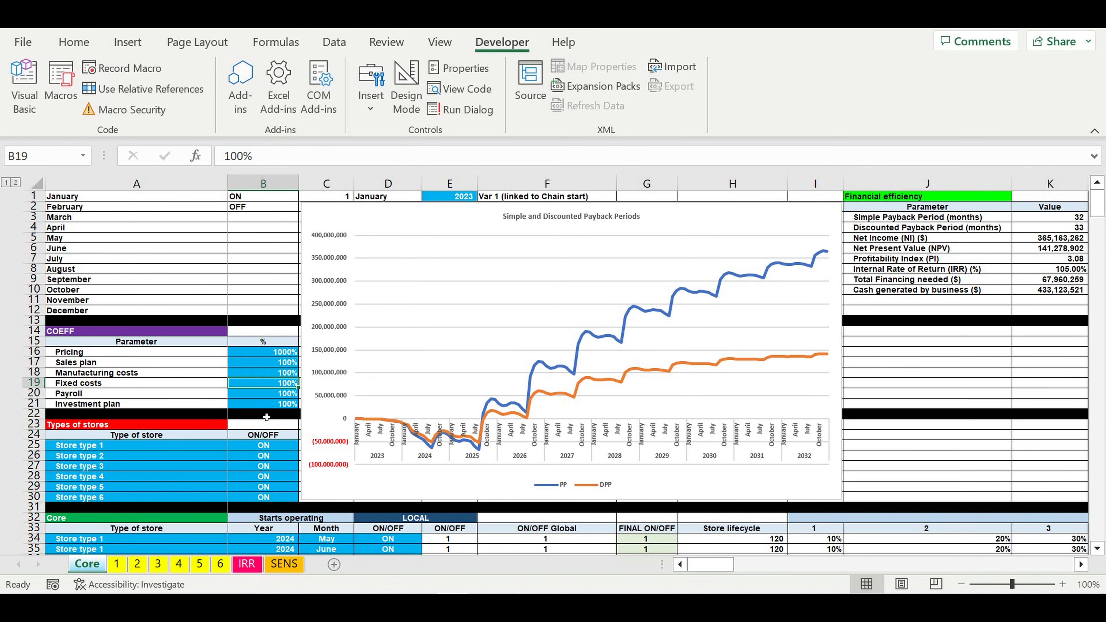
Step: Link the Spring-Summer Collection's price Global COEFF in F20 of sheet 1 to the sensitivity parameter with =100%*SENS!B12
click(118, 567)
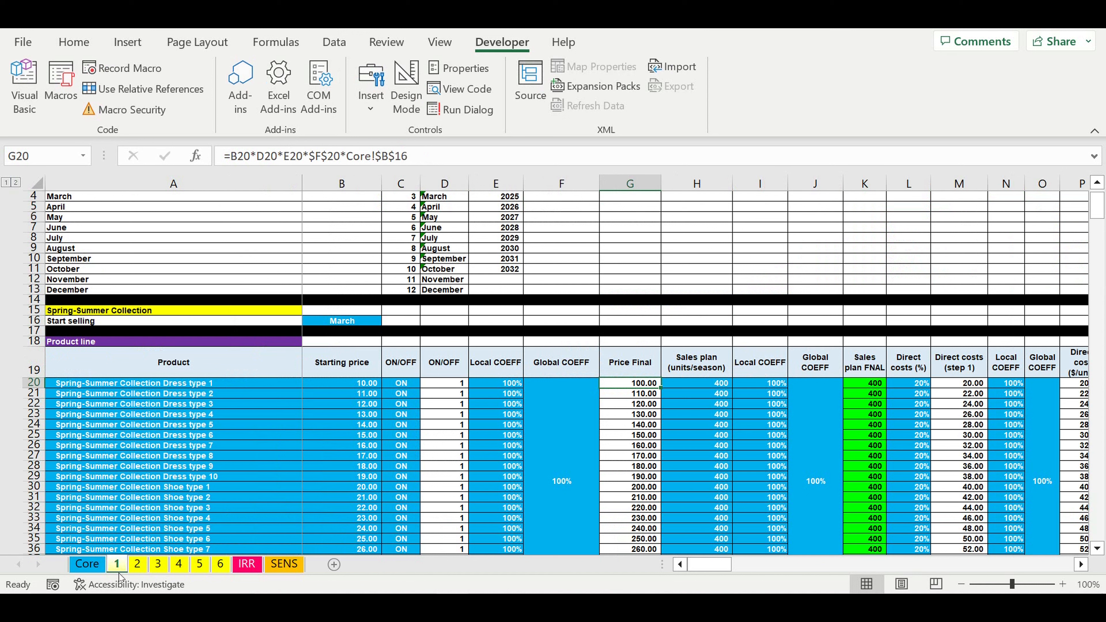
scroll(354, 480, down, 2)
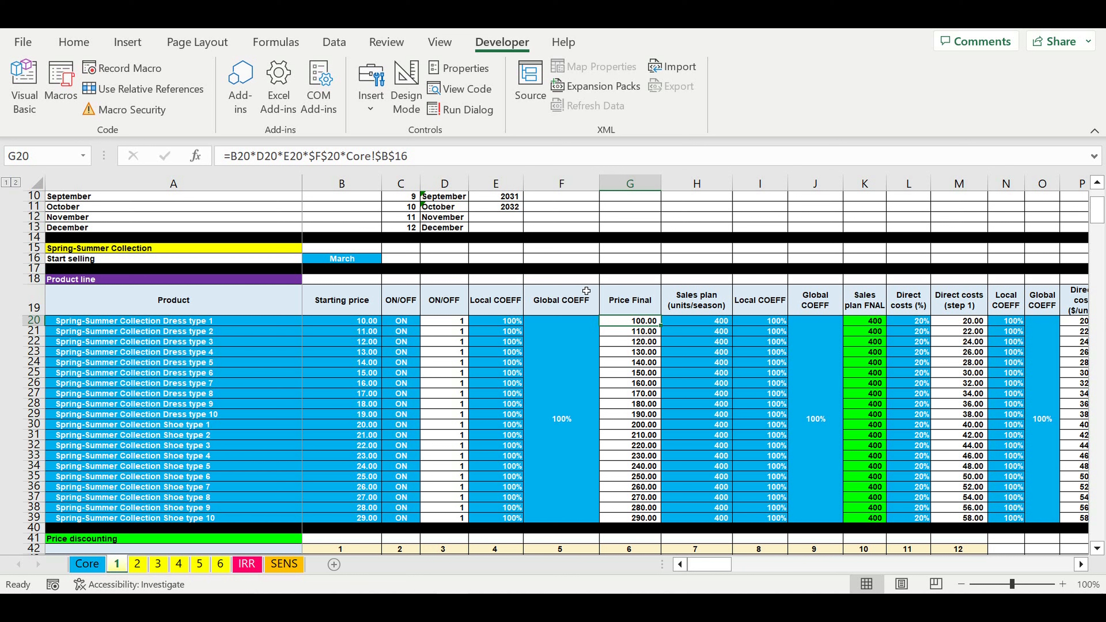
click(439, 160)
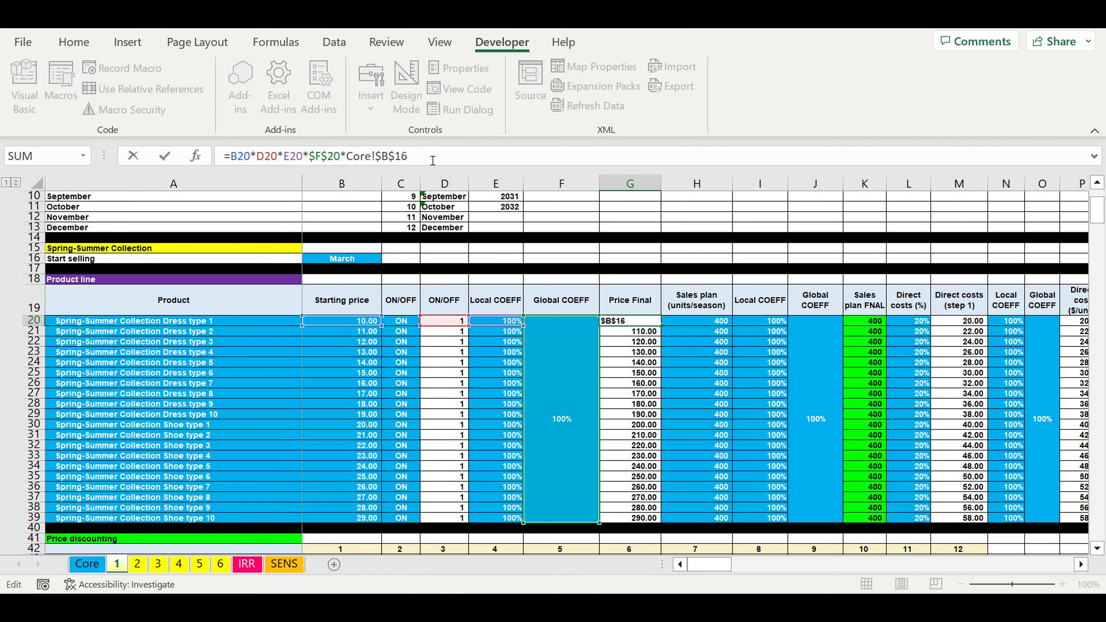
key(Return)
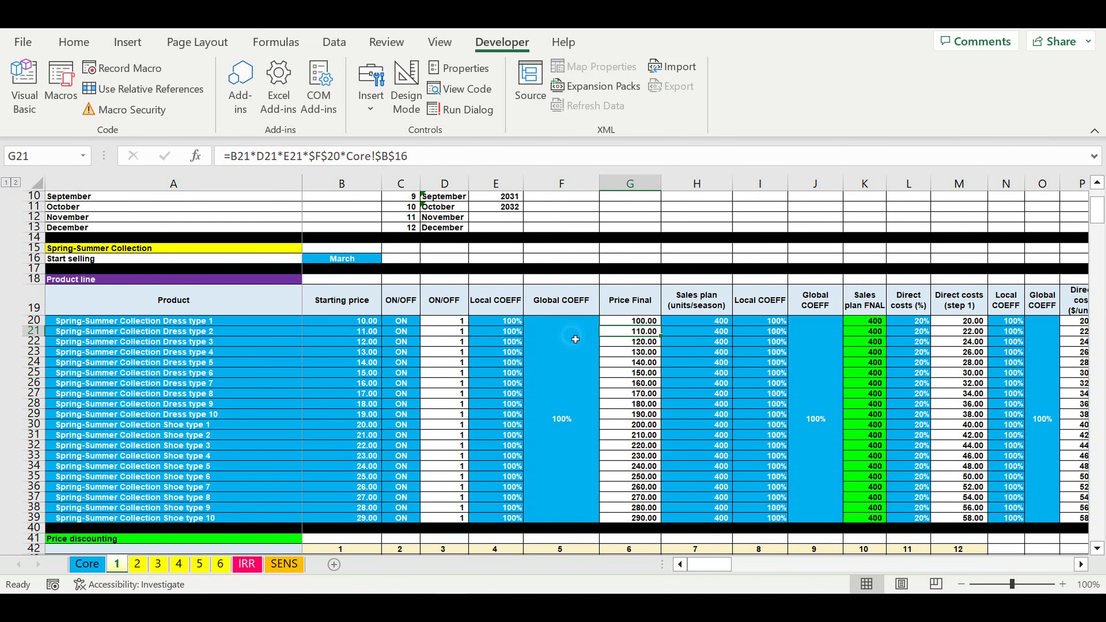
click(574, 340)
click(225, 157)
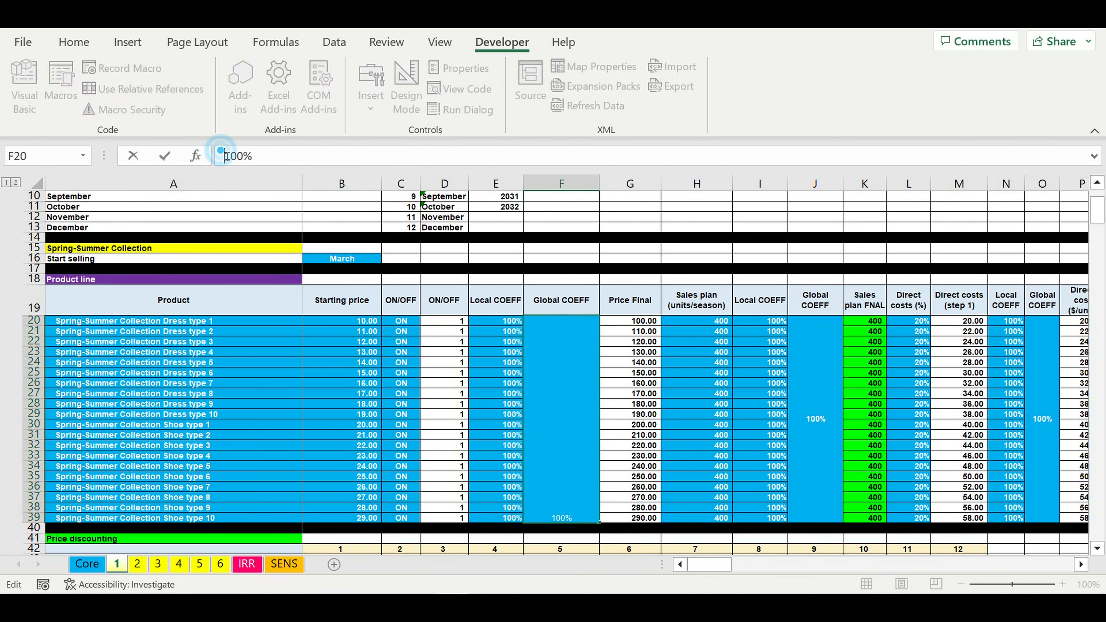
text(=)
click(288, 160)
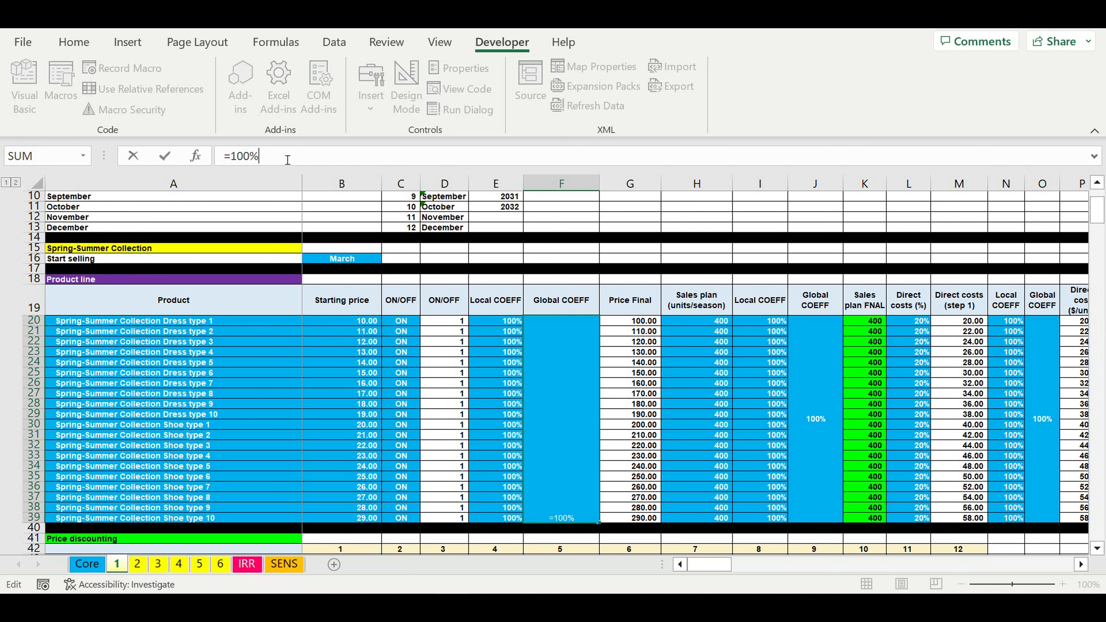
text(*)
click(281, 567)
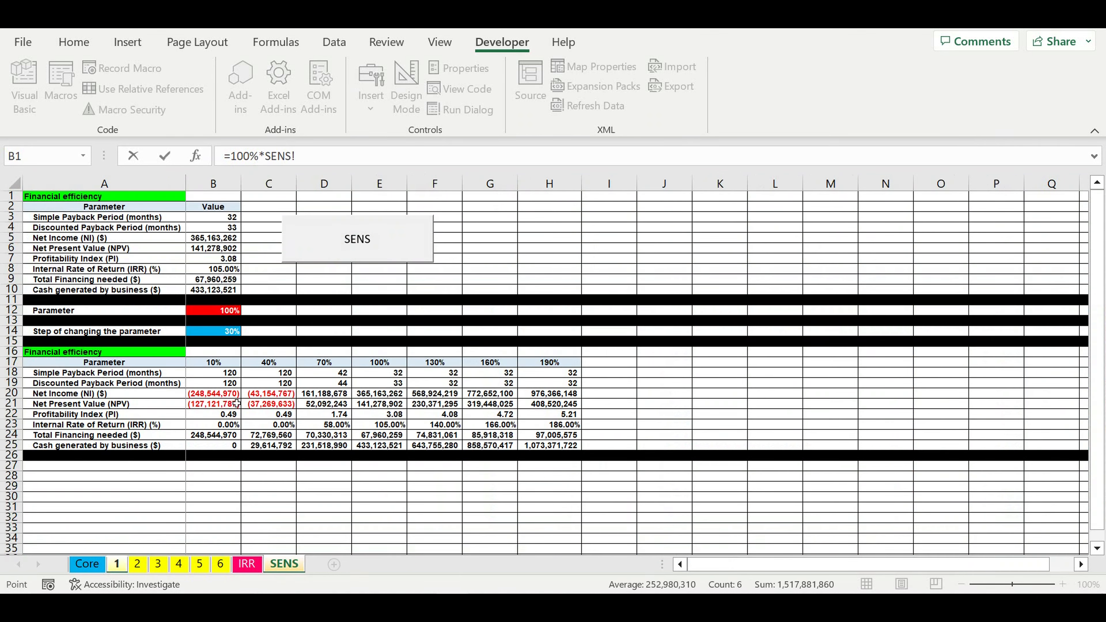
click(203, 314)
key(Return)
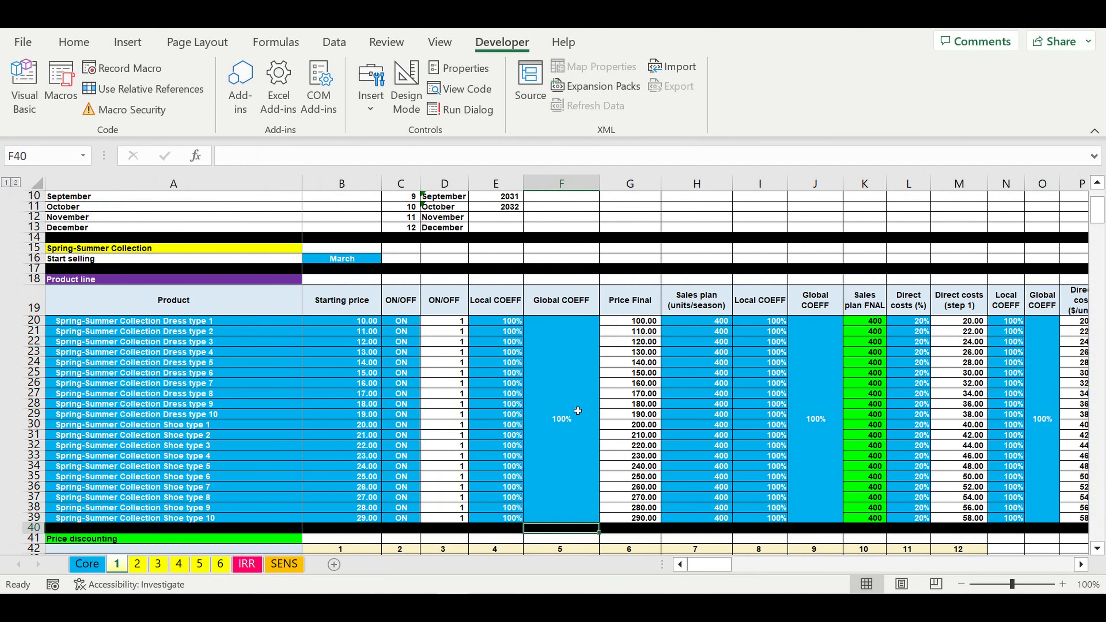
Step: Check the F20 link on sheet 1 and run the SENS macro to recalculate the sensitivity table for that price coefficient
click(578, 410)
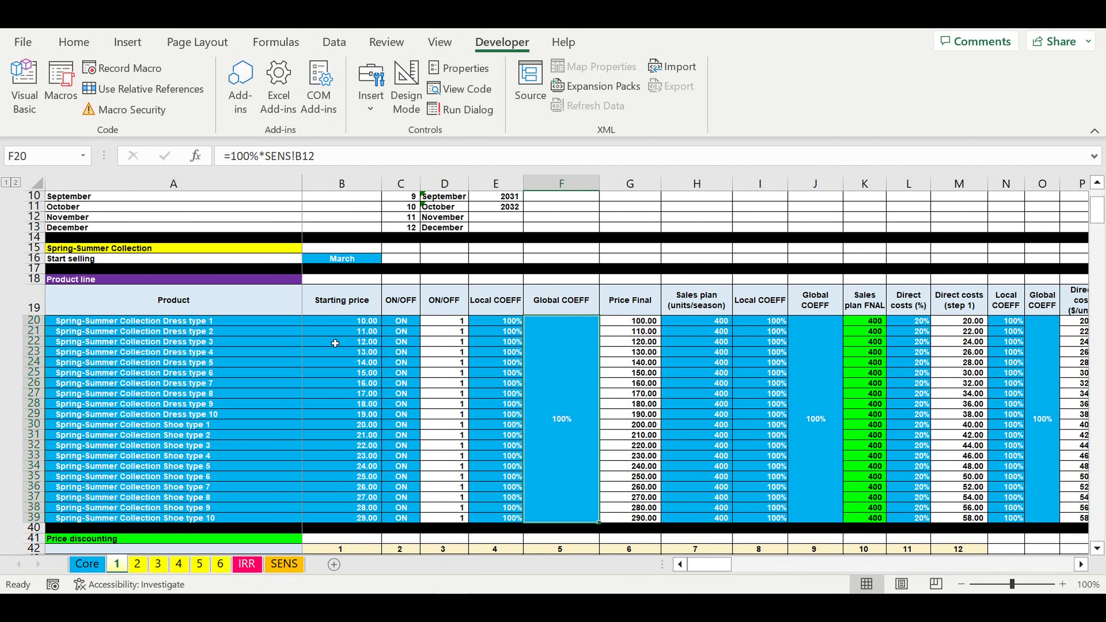
click(144, 394)
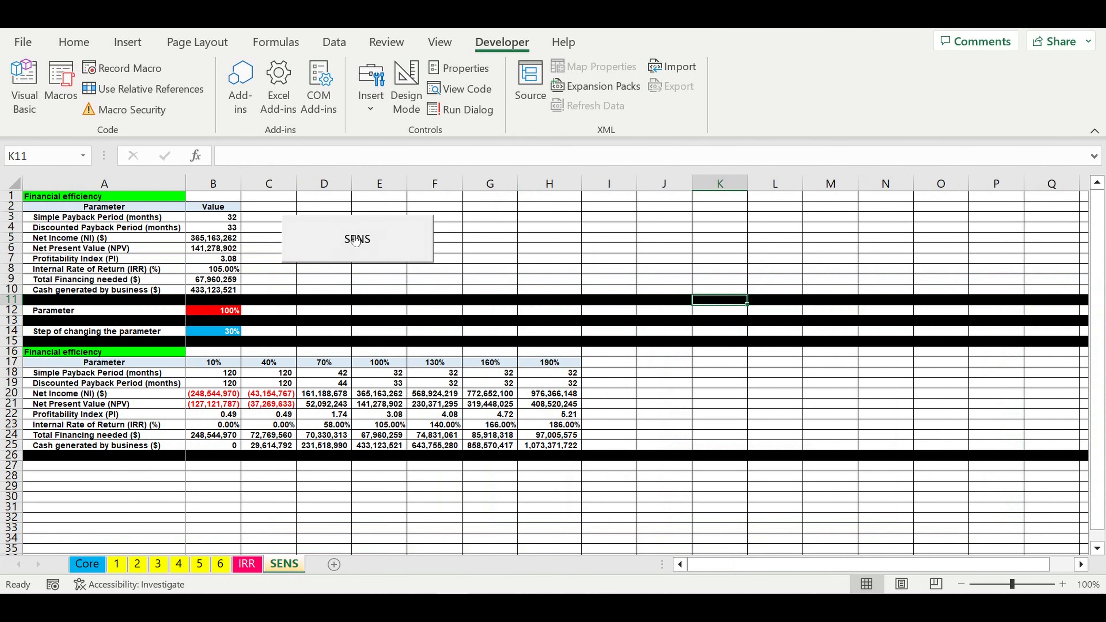
click(355, 240)
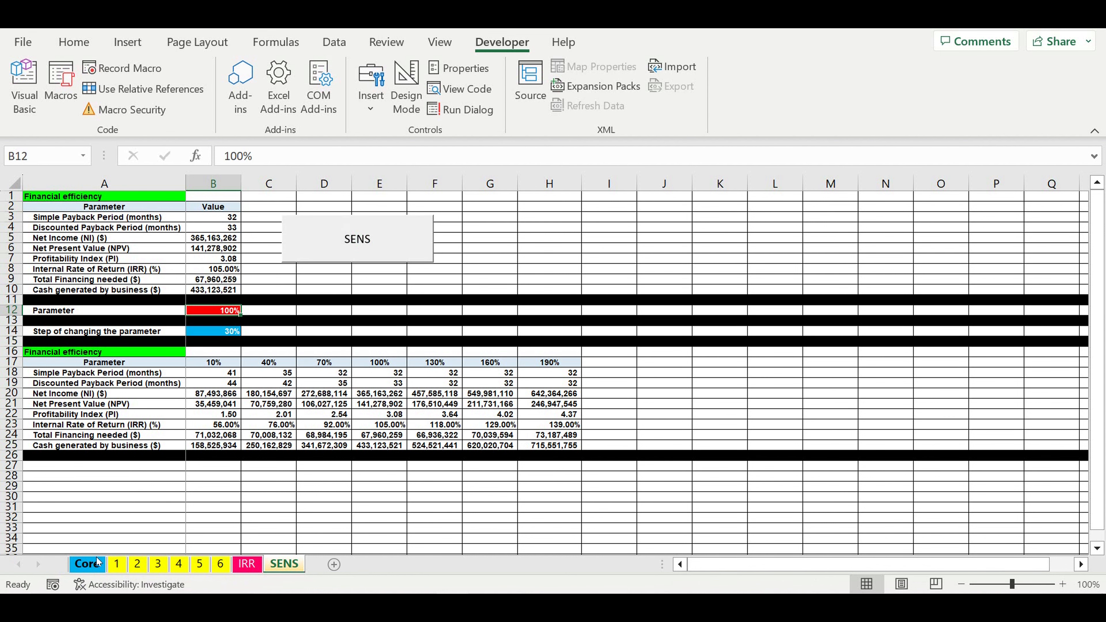
Step: Remove the *SENS!B12 link from the price Global COEFF in F20 of sheet 1, leaving =100%, and return to the SENS sheet
click(116, 568)
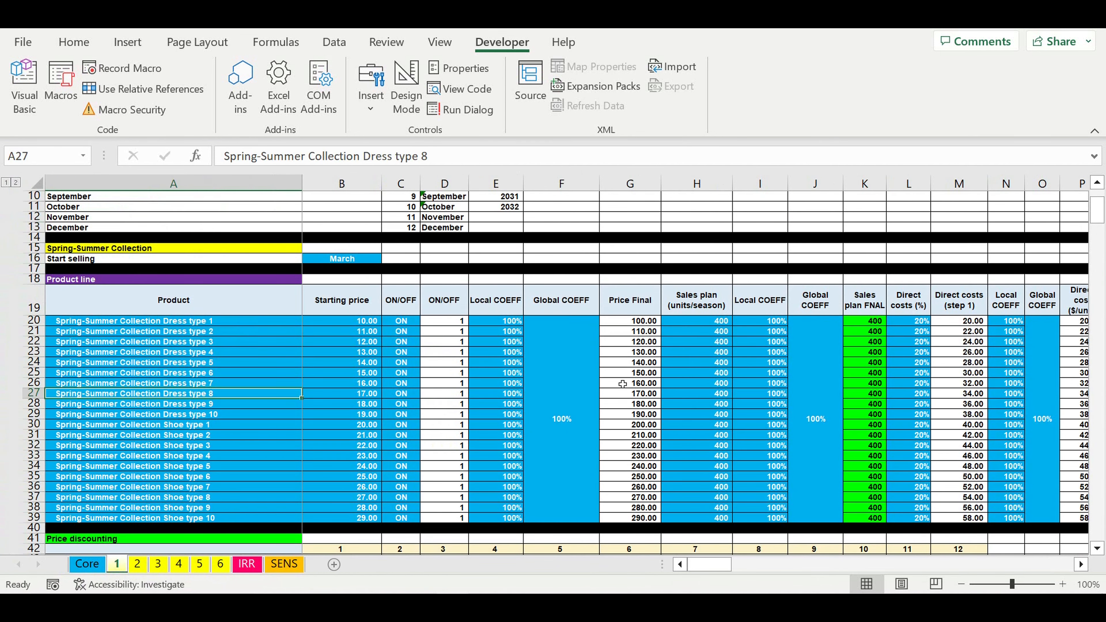
click(578, 413)
drag(261, 156, 376, 155)
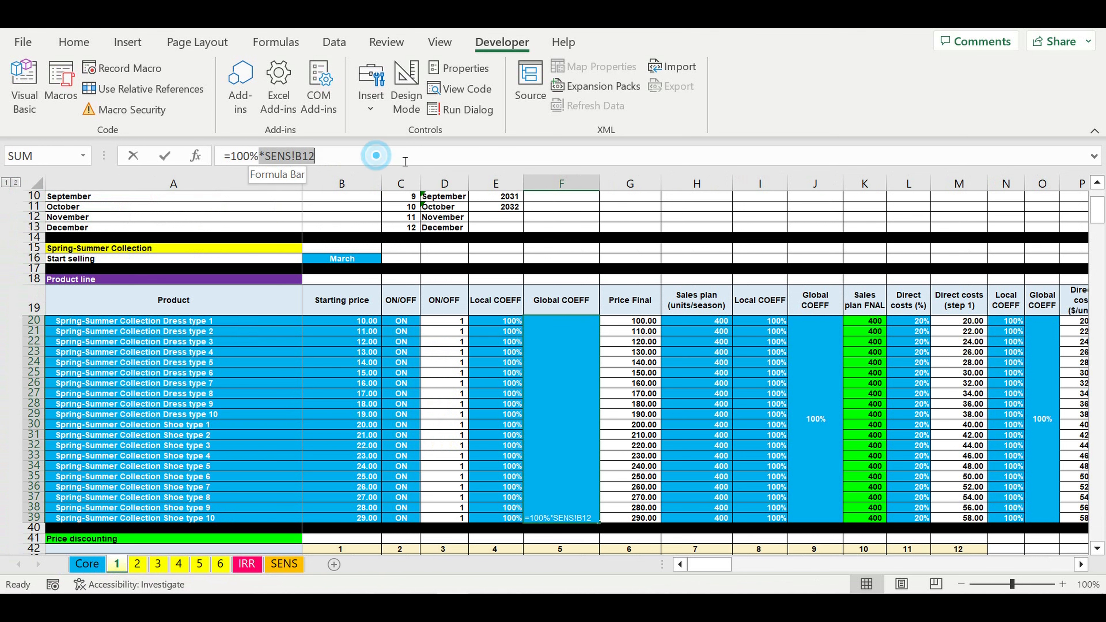
key(BackSpace)
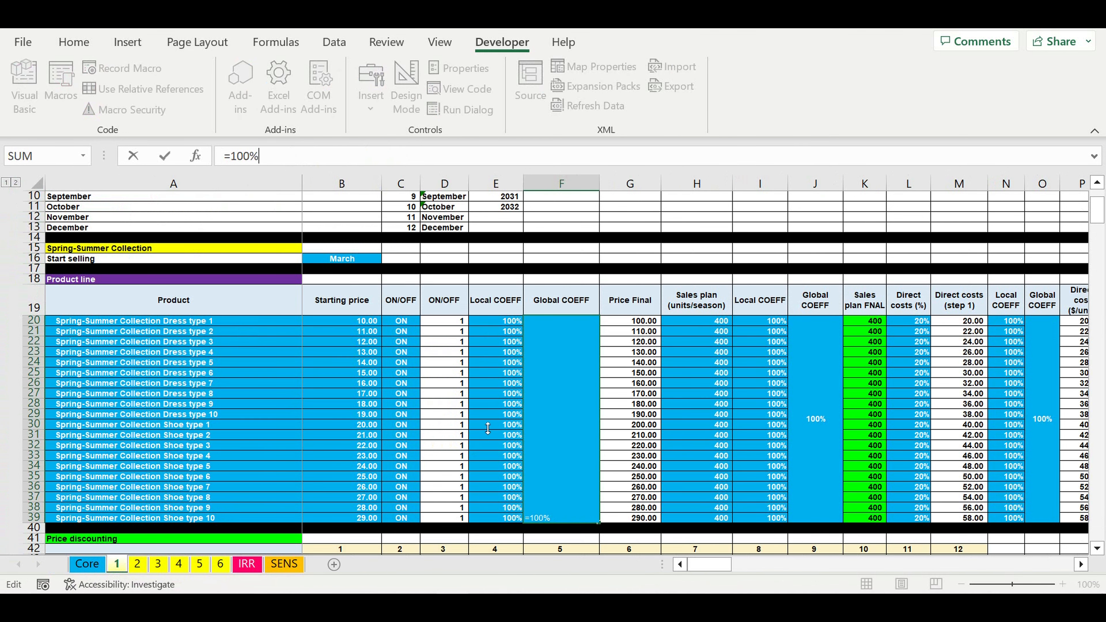
key(Return)
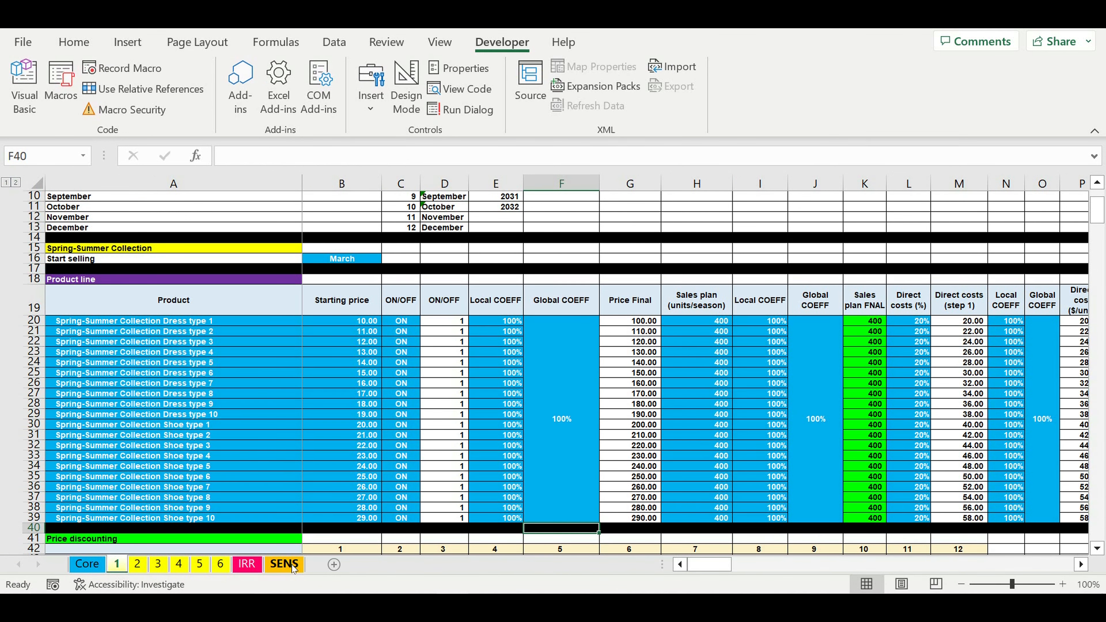
click(285, 564)
click(325, 539)
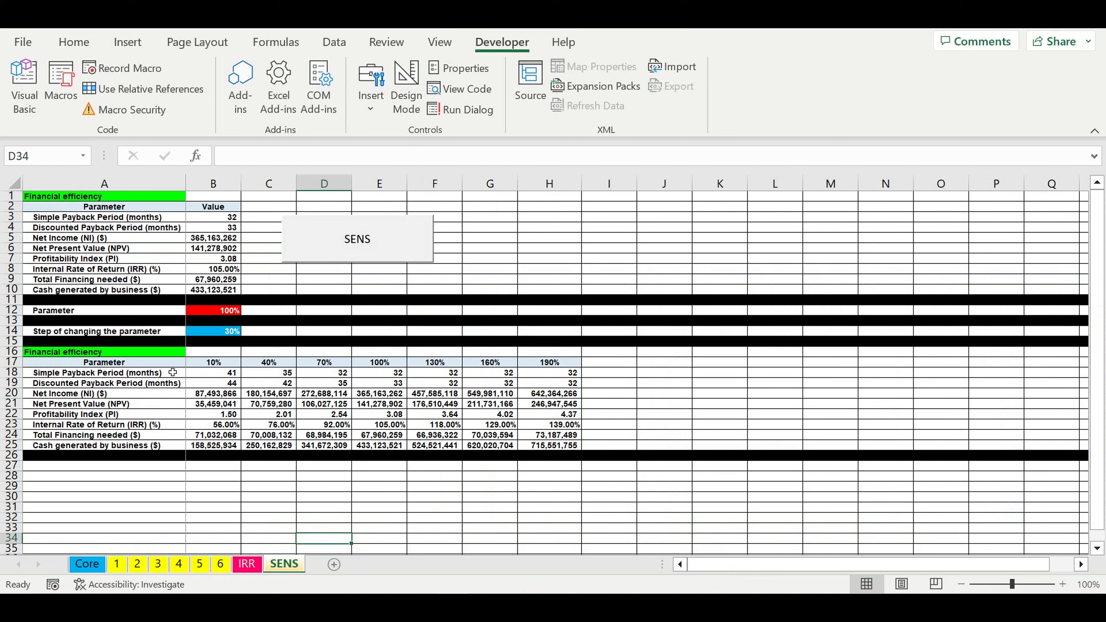
Step: Set the step of changing the parameter in B14 of the SENS sheet to 10%
drag(166, 378, 566, 444)
click(324, 497)
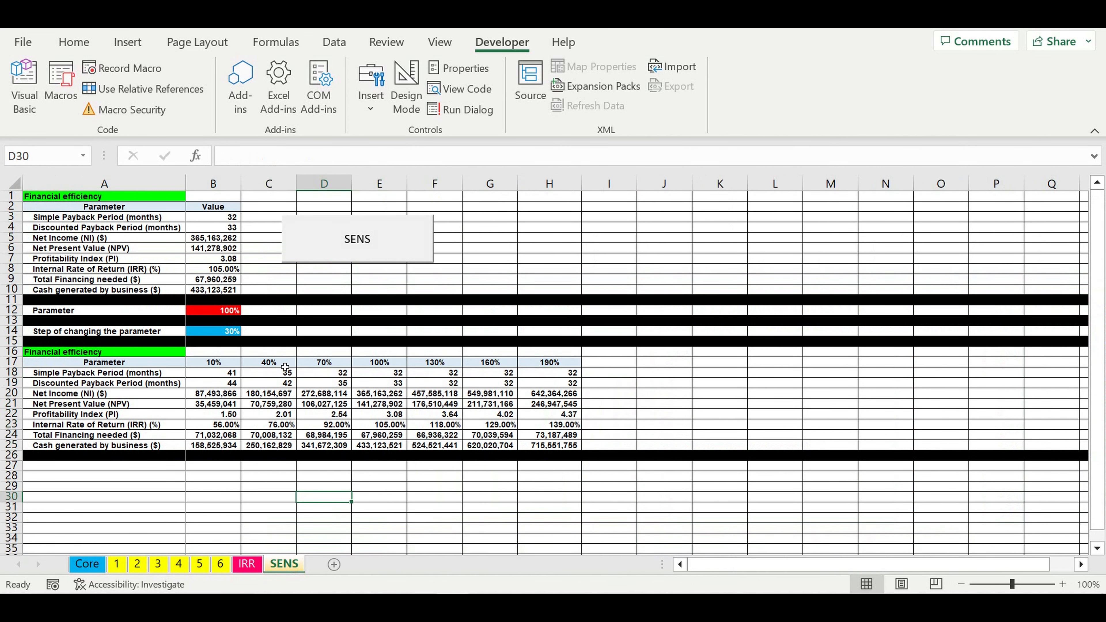
click(224, 324)
click(224, 335)
text(1)
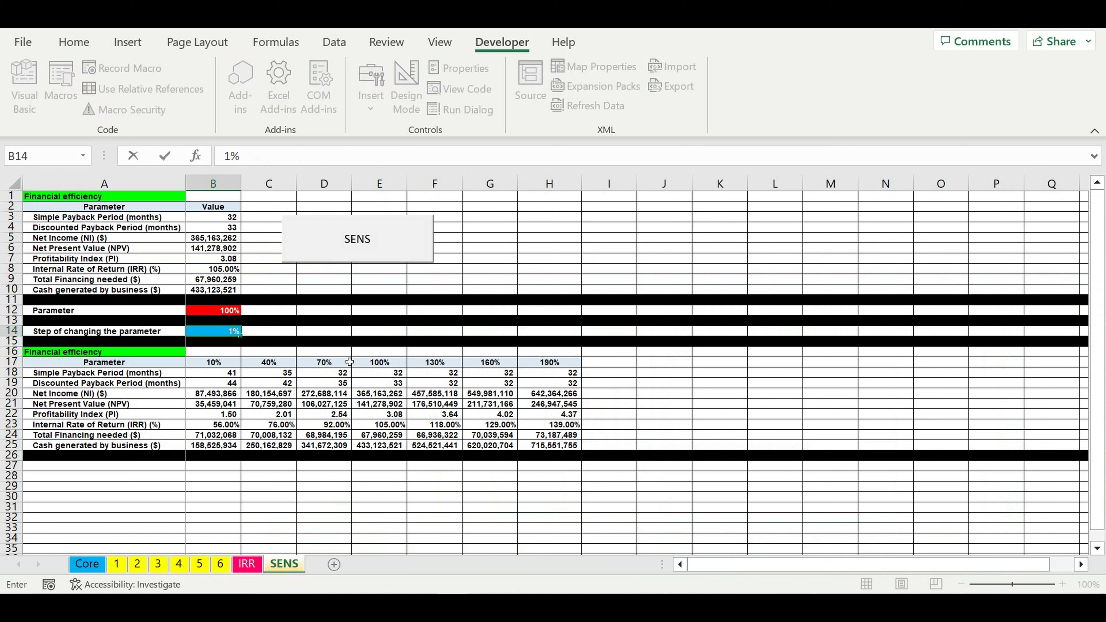
text(0)
key(Return)
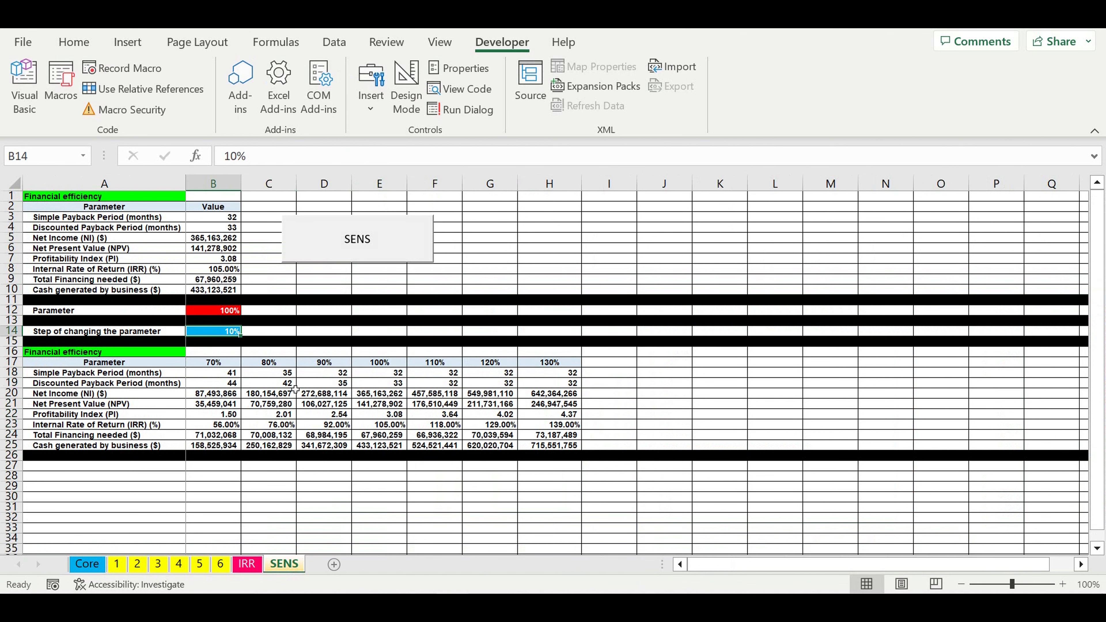
Step: Link the Spring-Summer Collection's direct costs Global COEFF in O20 of sheet 1 to the sensitivity parameter with =100%*SENS!B12
click(117, 564)
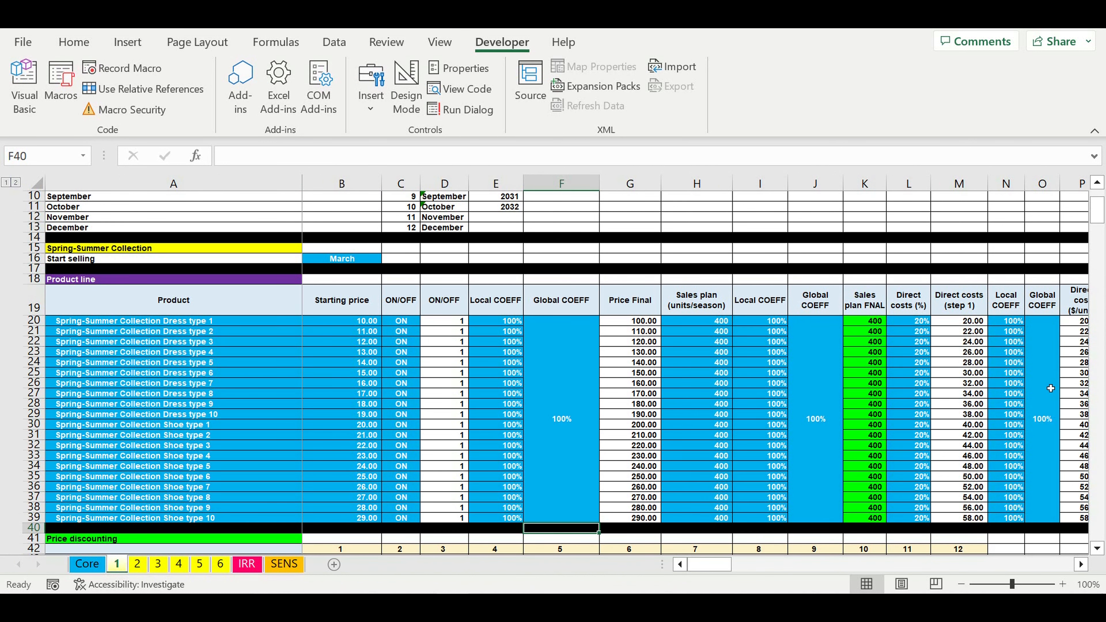
scroll(760, 572, right, 5)
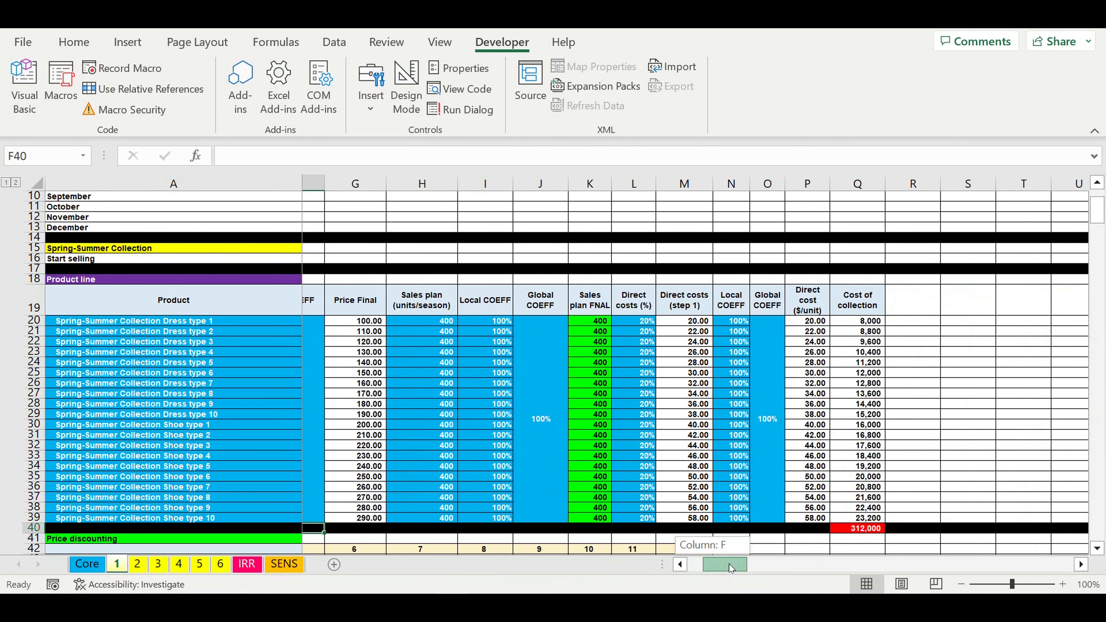
click(775, 352)
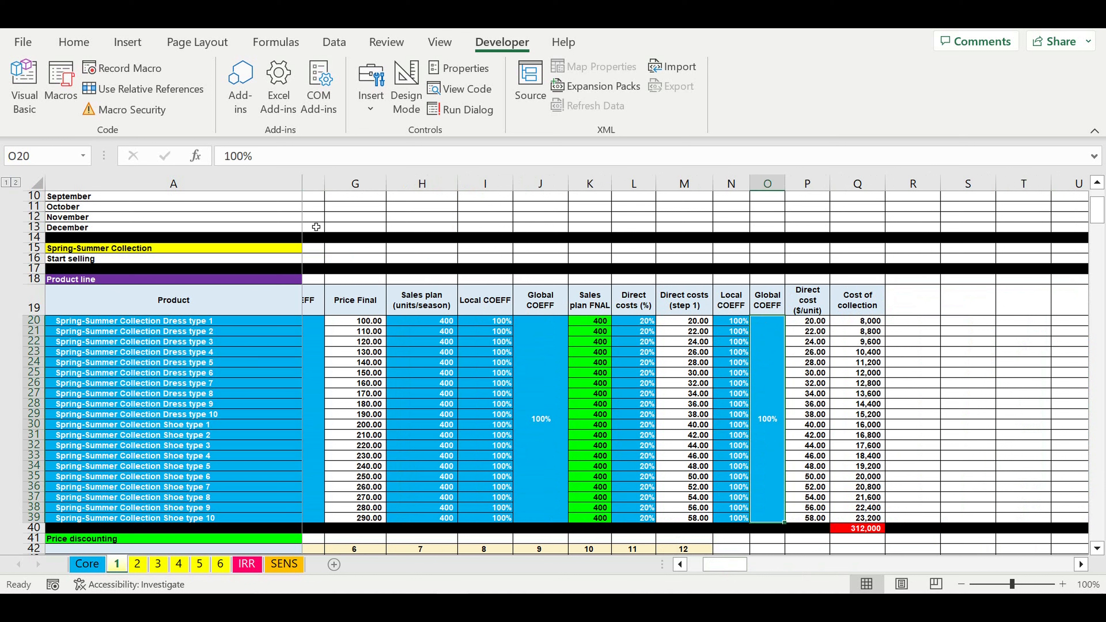
click(223, 163)
text(=)
click(273, 162)
text(*)
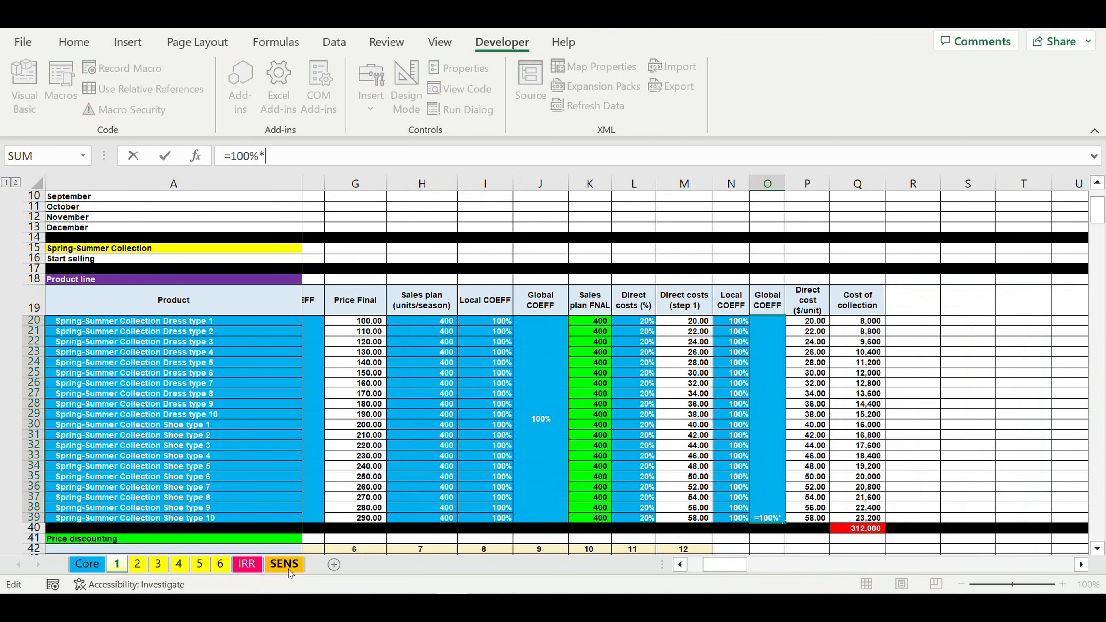
click(284, 564)
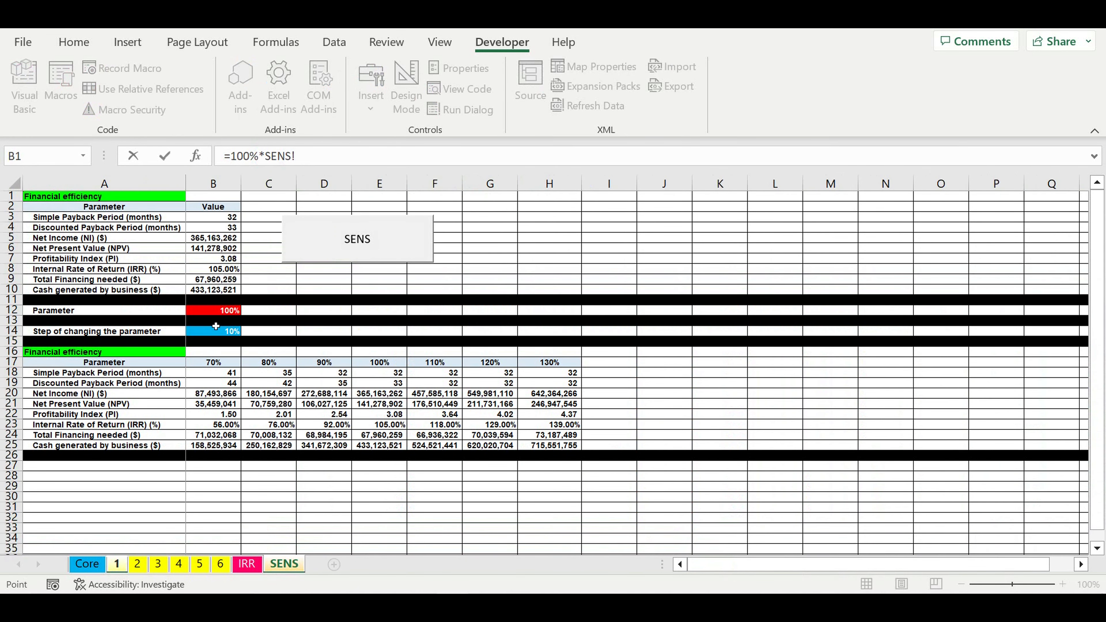
click(211, 314)
key(Return)
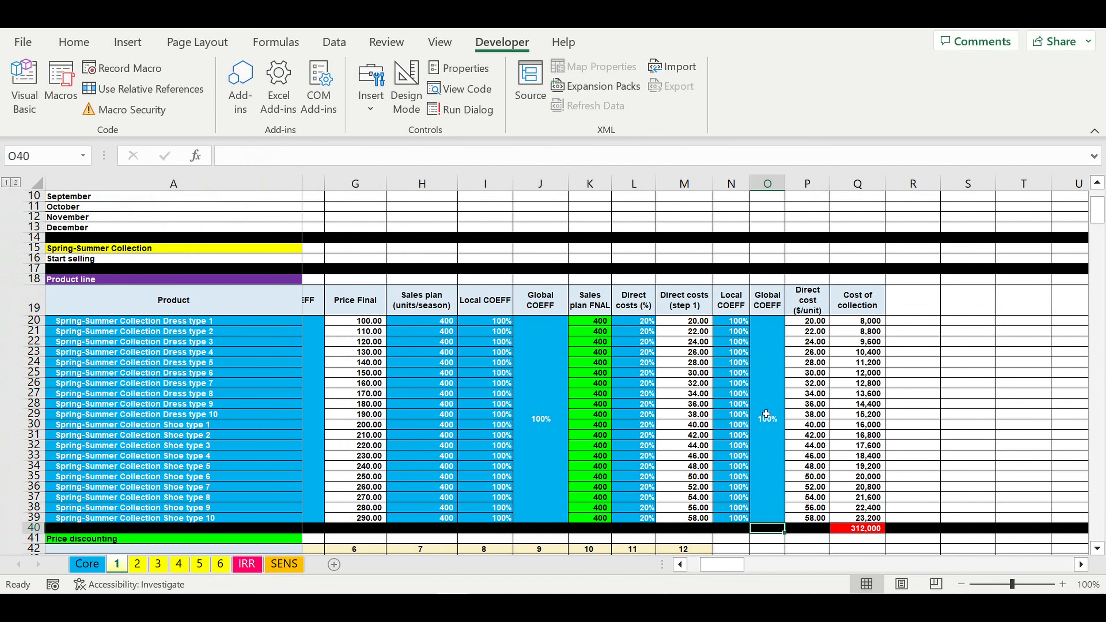
Step: Run the SENS macro to recalculate the sensitivity table for the direct costs coefficient at the 10% step
key(Up)
click(283, 563)
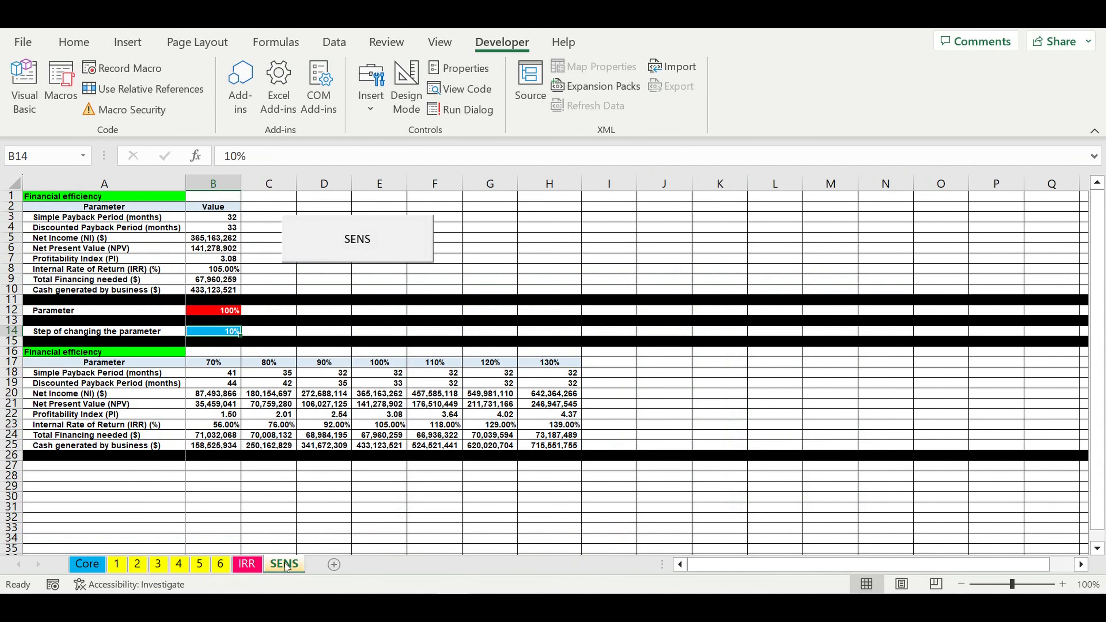
click(357, 249)
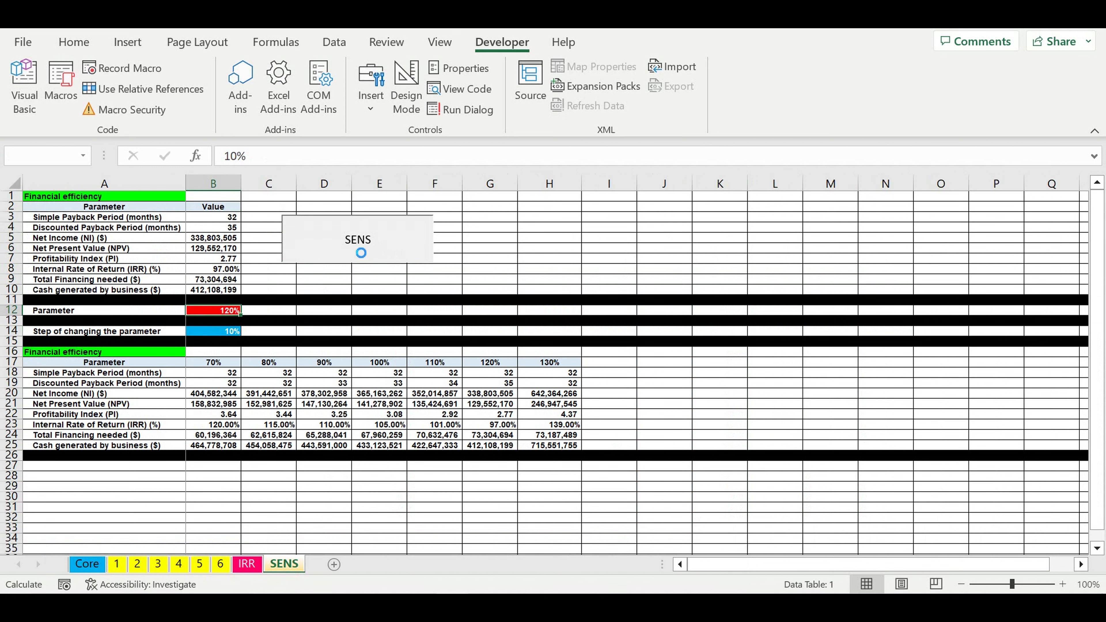
Step: Set the parameter step in B14 to 40% and rerun the SENS macro to recalculate the sensitivity table
click(210, 336)
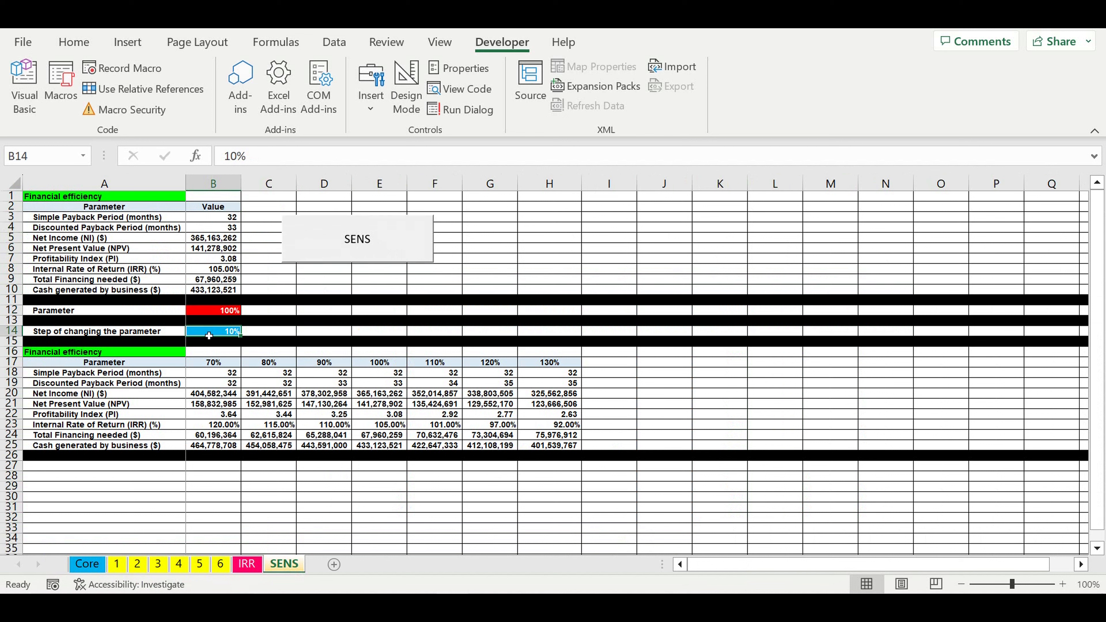
text(4)
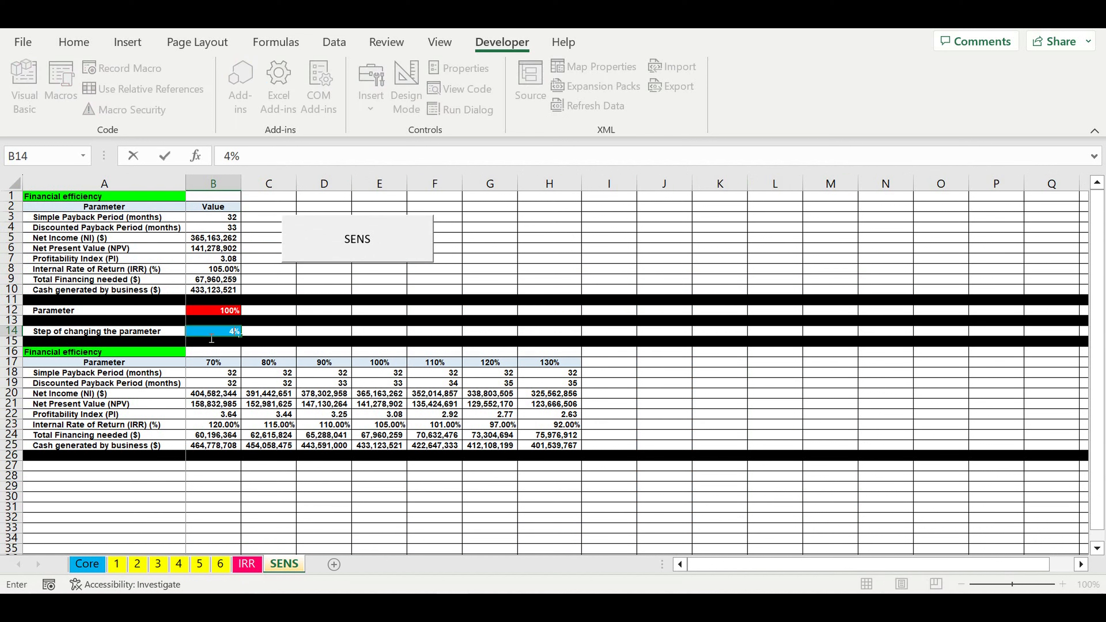
text(0)
key(Return)
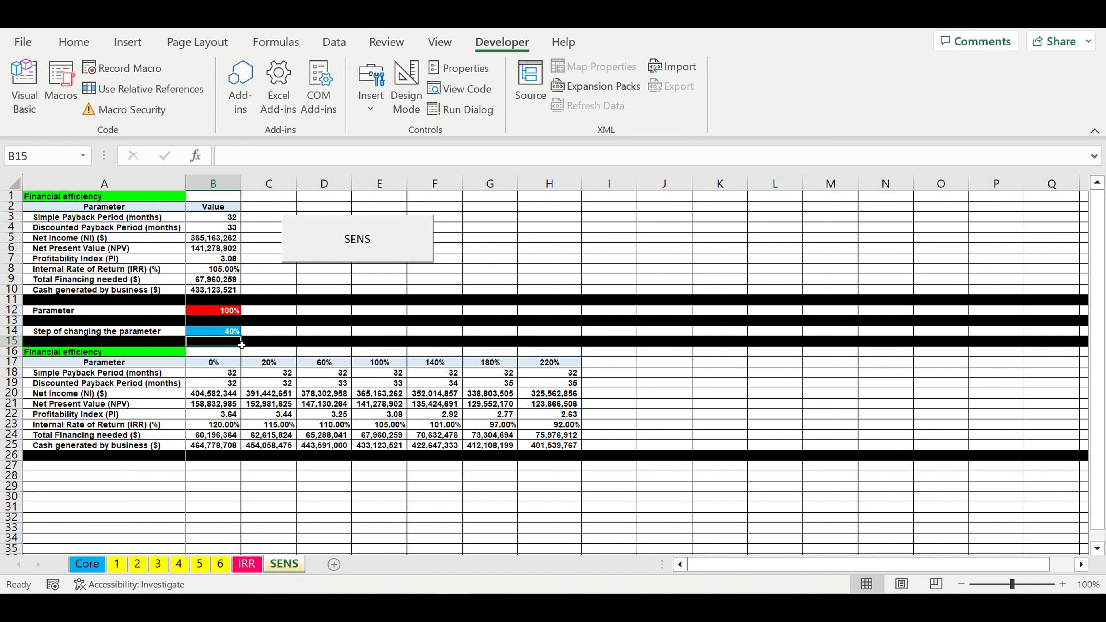
click(664, 394)
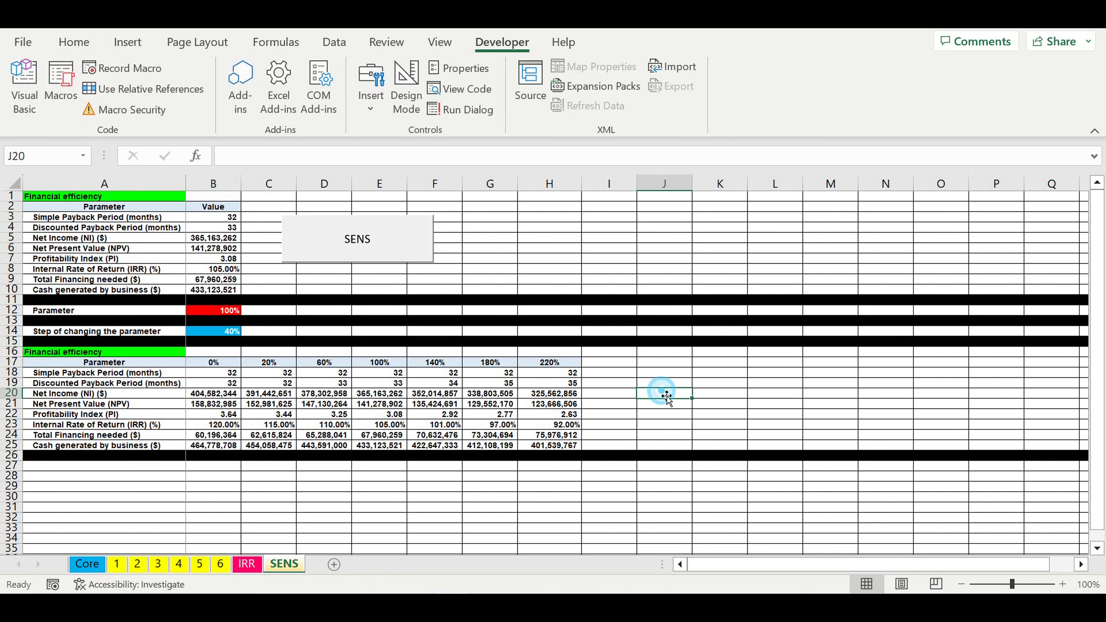
click(365, 246)
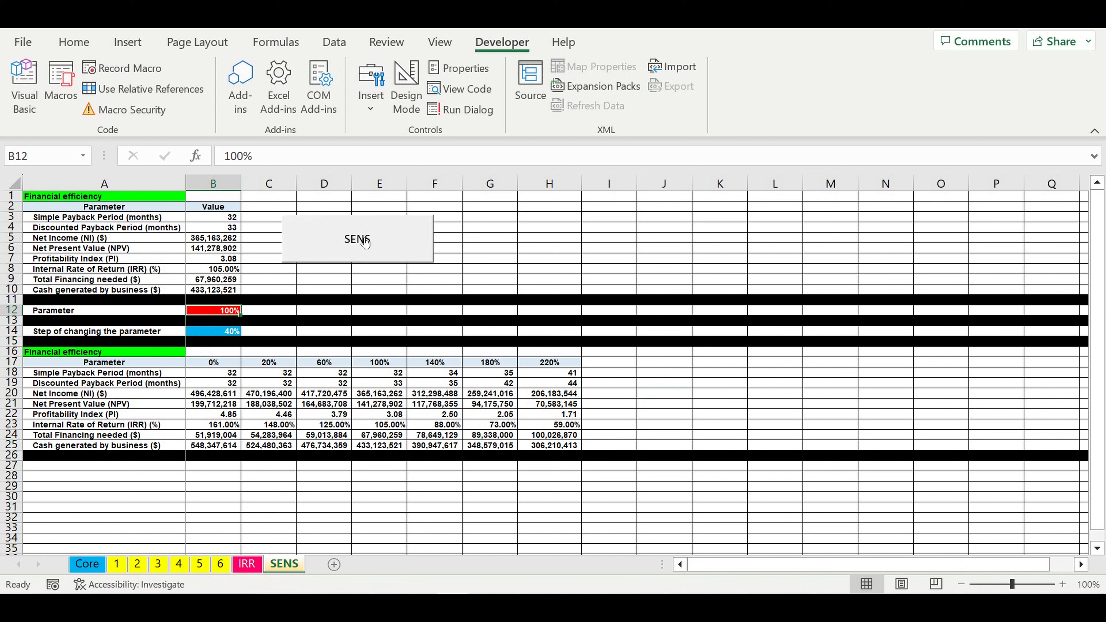
click(360, 366)
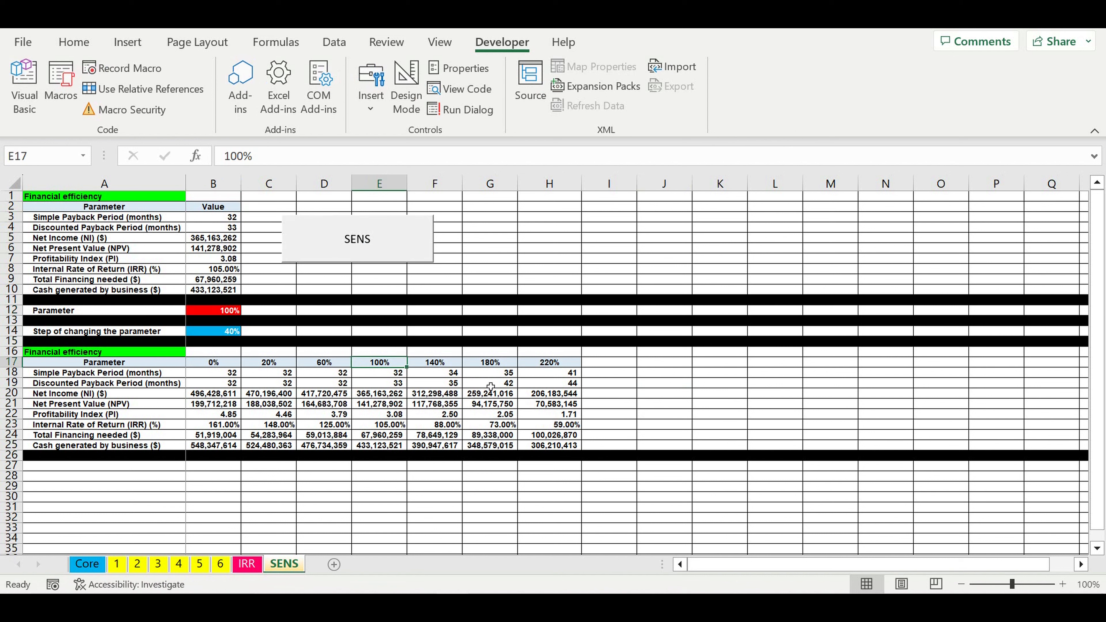
click(529, 406)
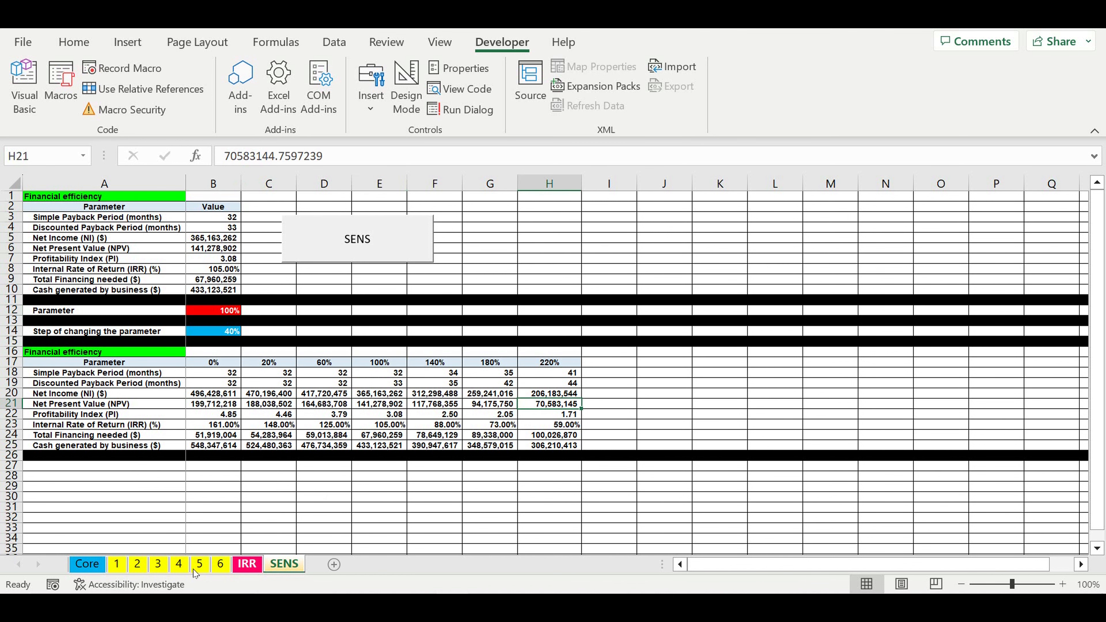
Step: Remove the *SENS!B12 link from the direct costs Global COEFF in O20 of sheet 1, leaving =100%
click(117, 566)
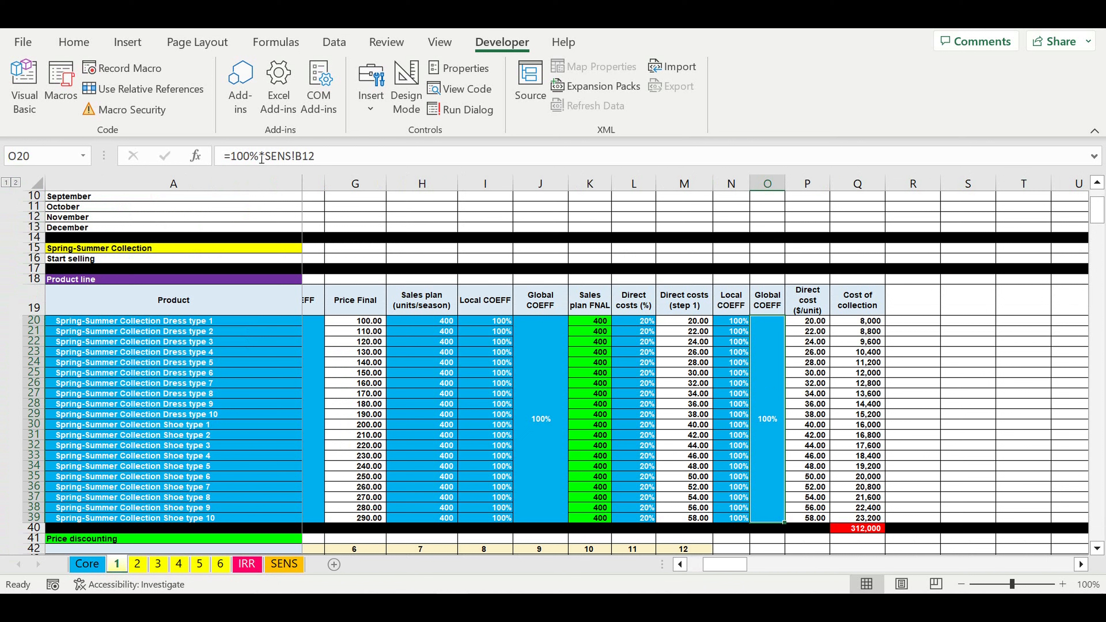
drag(262, 165, 398, 165)
key(BackSpace)
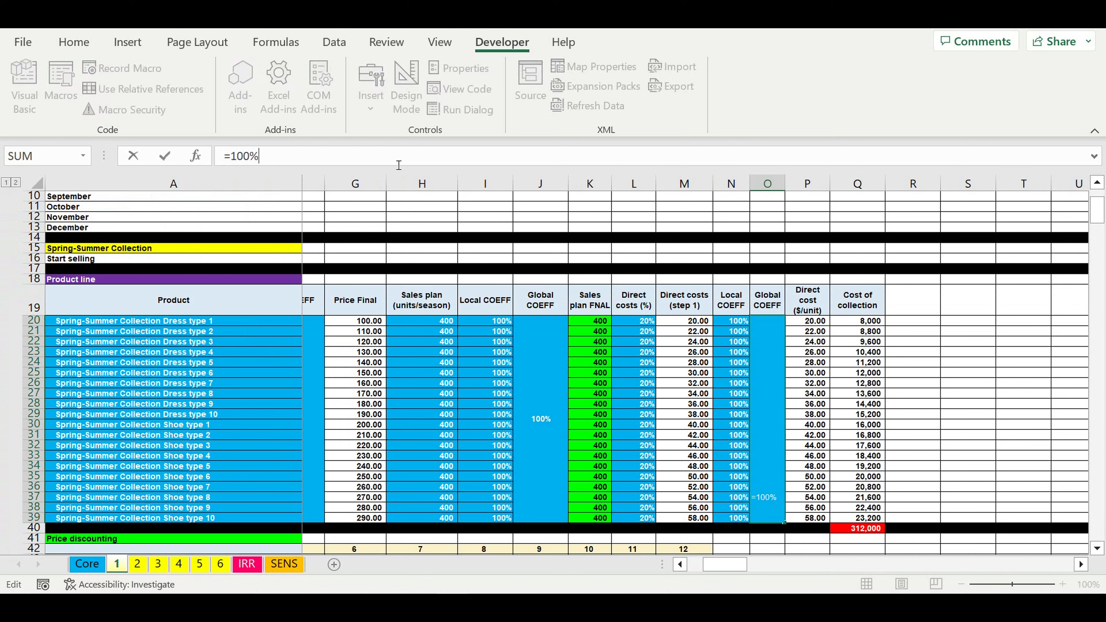
key(Return)
click(274, 217)
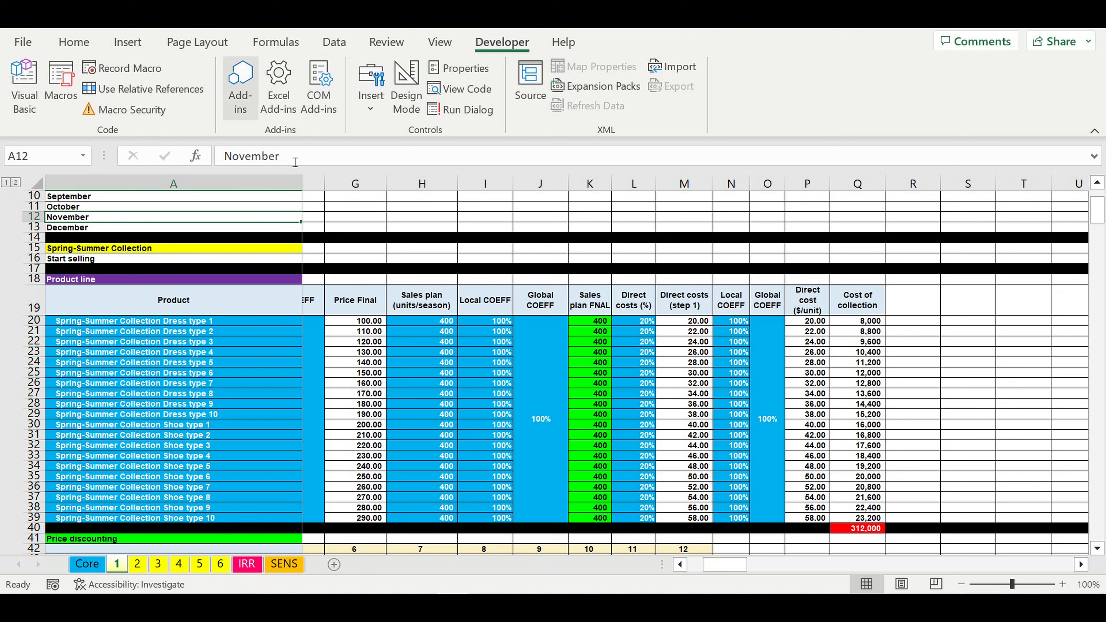
Step: Return to the SENS sheet and review the sensitivity results in B18:H25
click(284, 564)
click(219, 373)
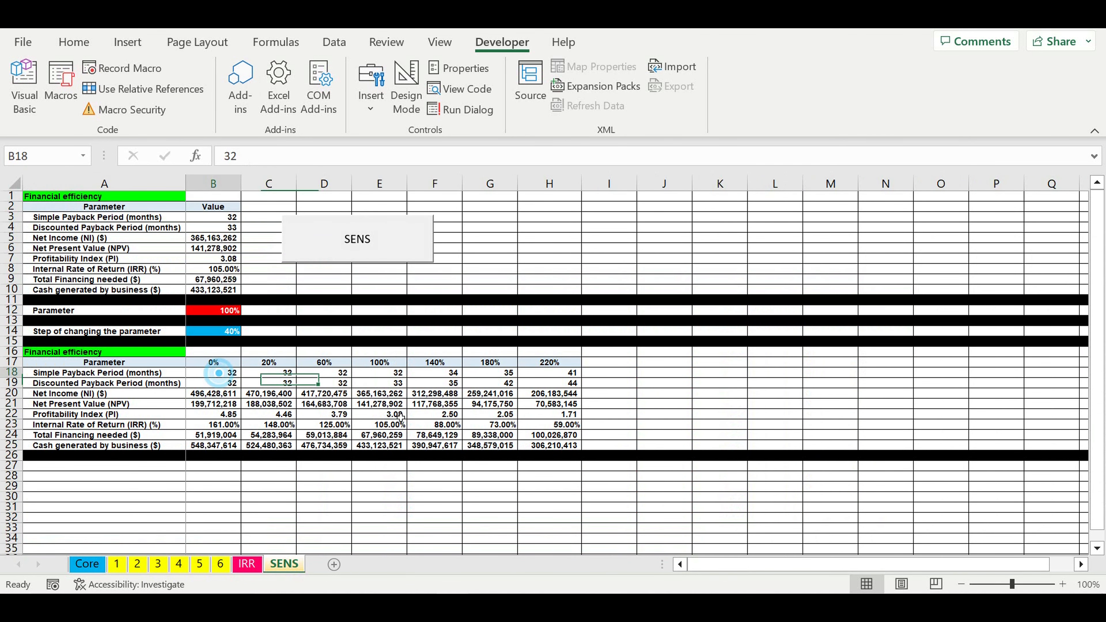
drag(400, 418, 545, 450)
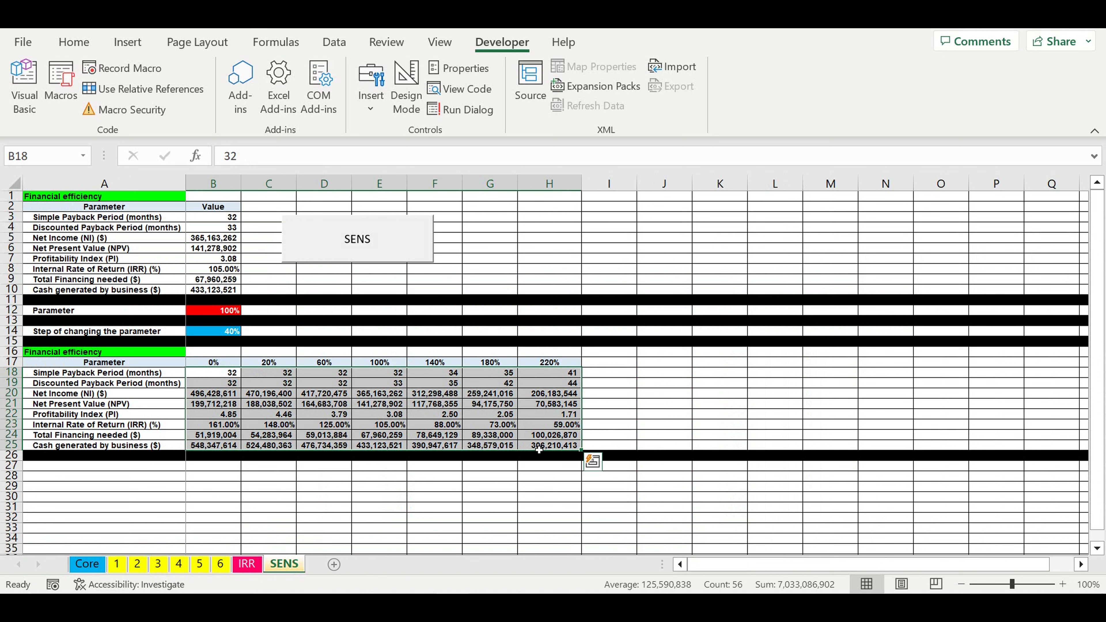
click(333, 406)
click(344, 497)
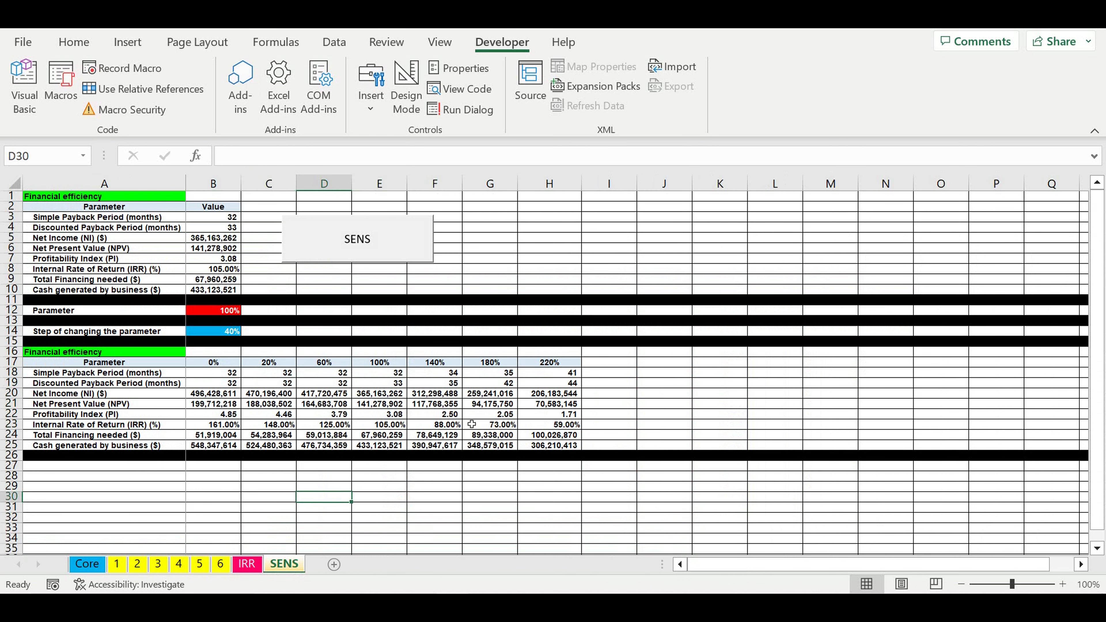